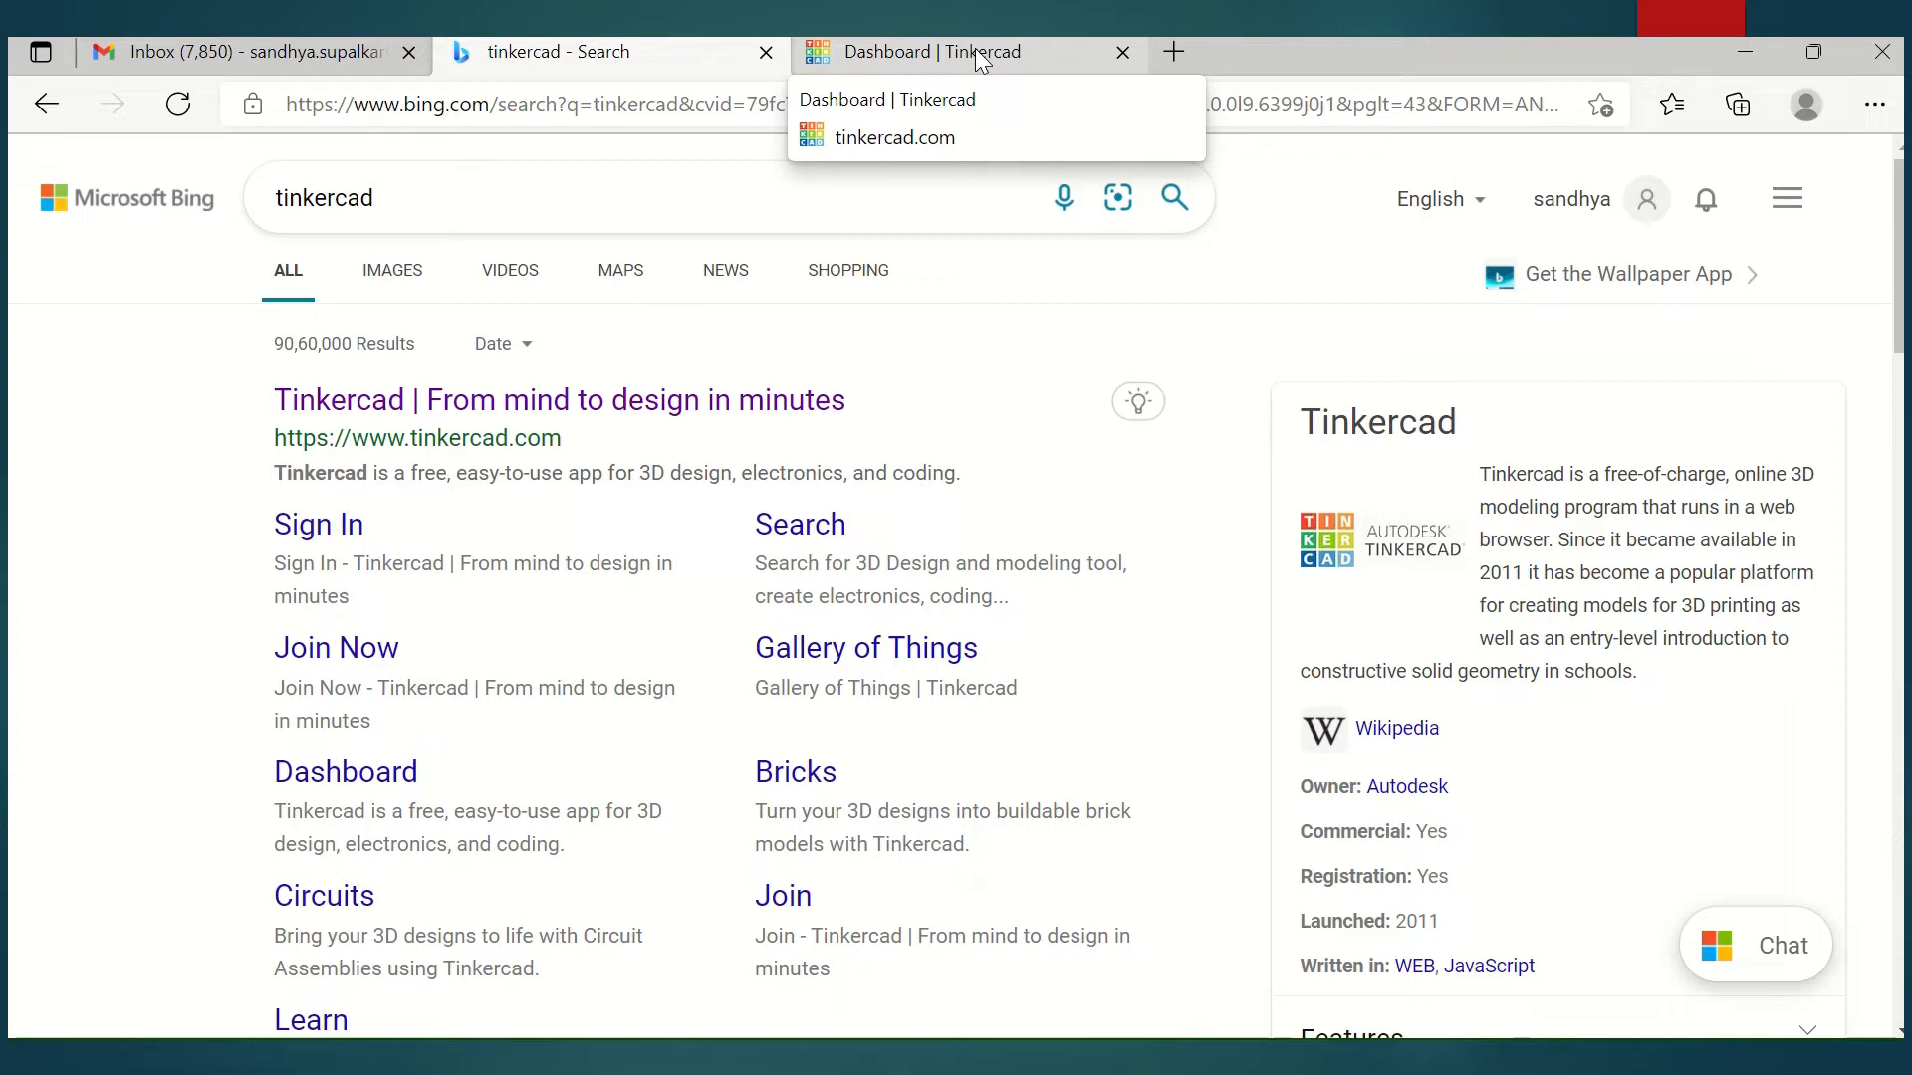
- Switch to the Tinkercad dashboard and look over the existing circuit designs
{"action": "left_click", "coordinate": [980, 57]}
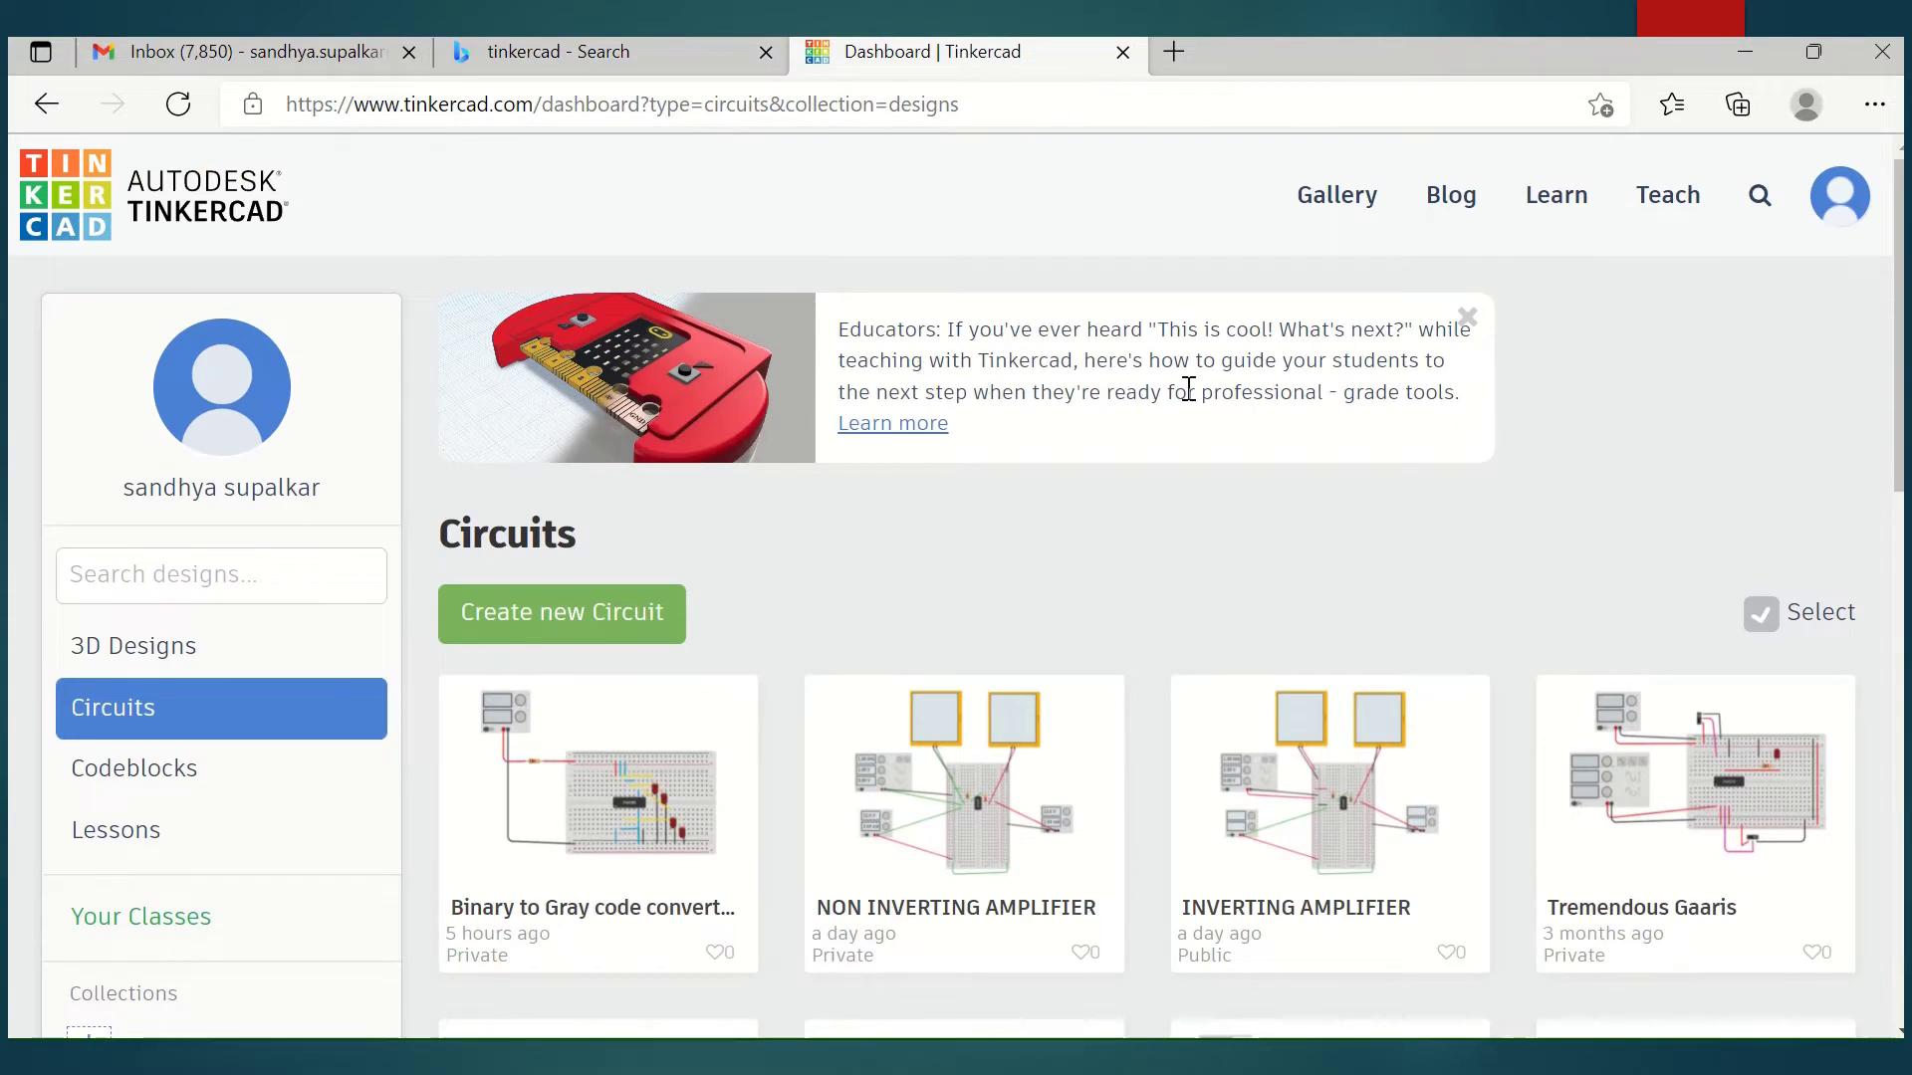
{"action": "scroll", "coordinate": [1157, 488], "scroll_direction": "down", "scroll_amount": 1}
{"action": "scroll", "coordinate": [1157, 486], "scroll_direction": "up", "scroll_amount": 1}
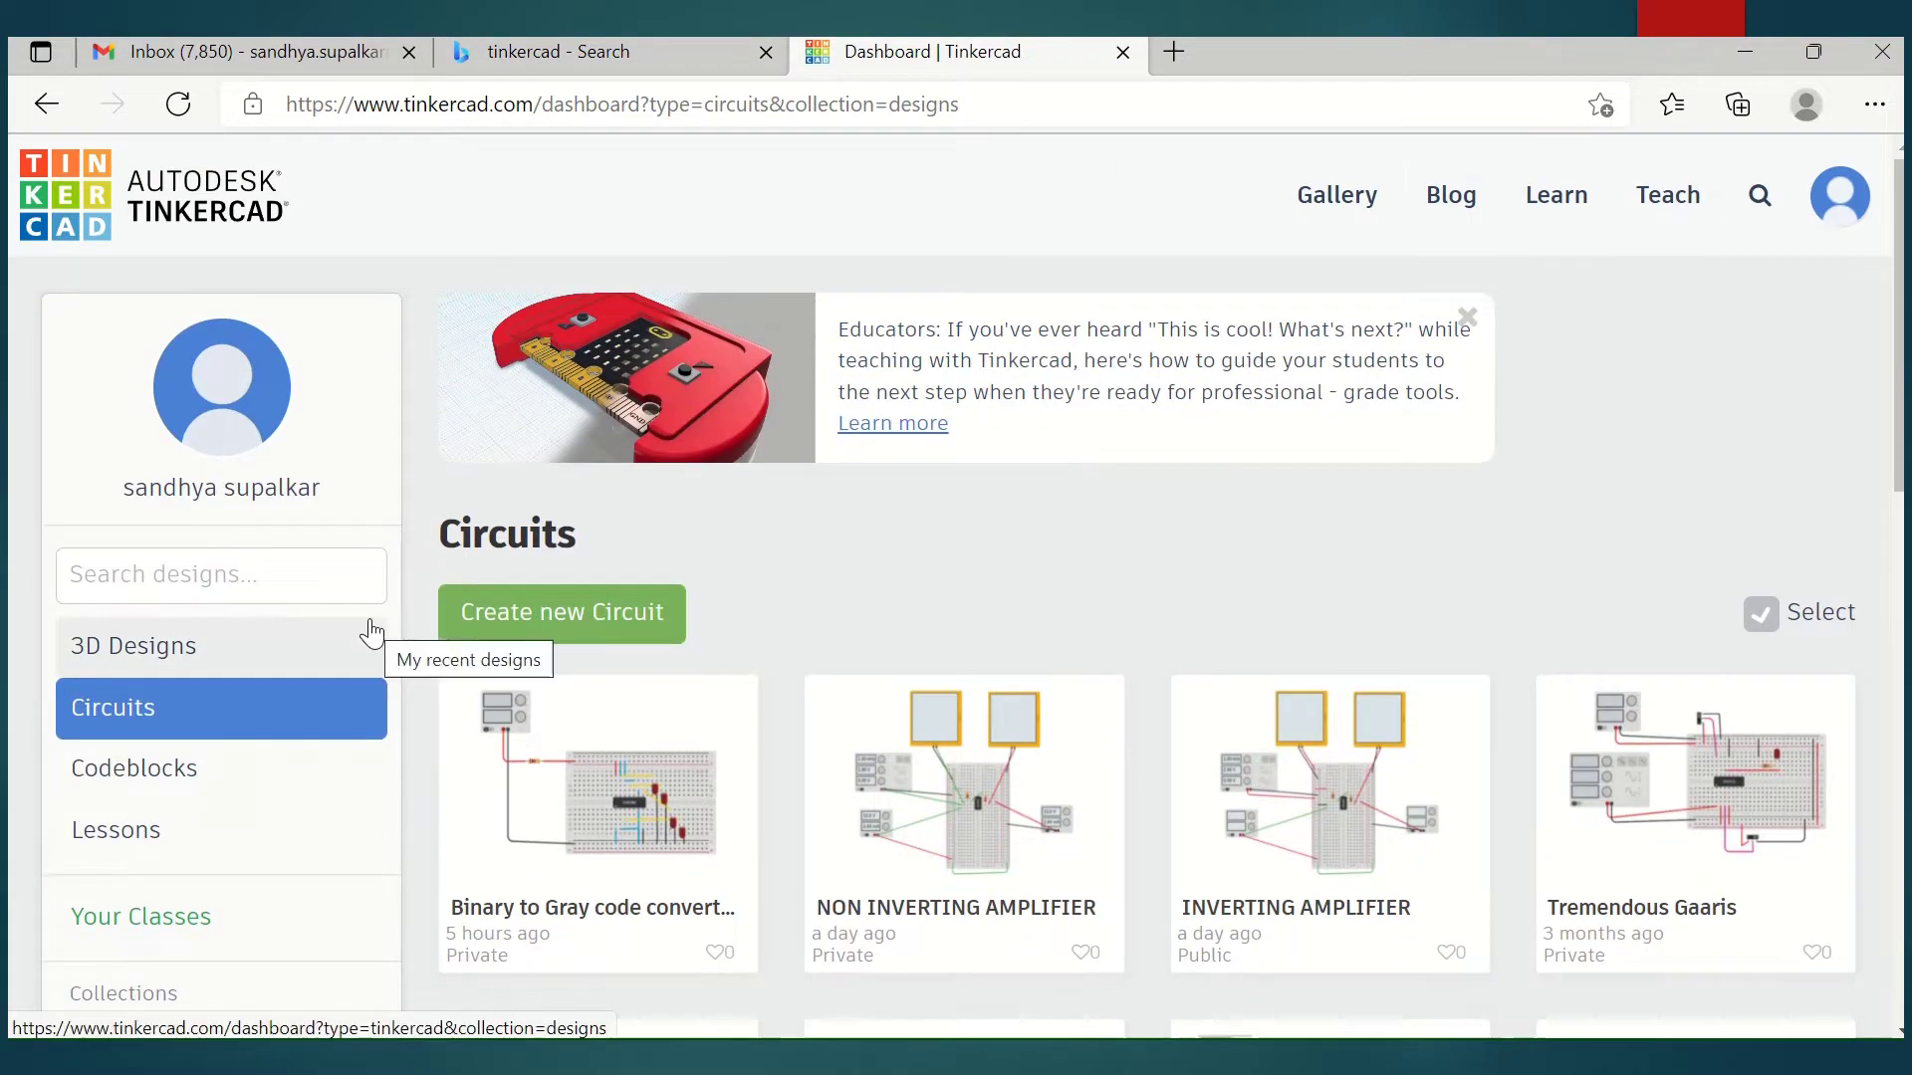
{"action": "scroll", "coordinate": [794, 539], "scroll_direction": "down", "scroll_amount": 1}
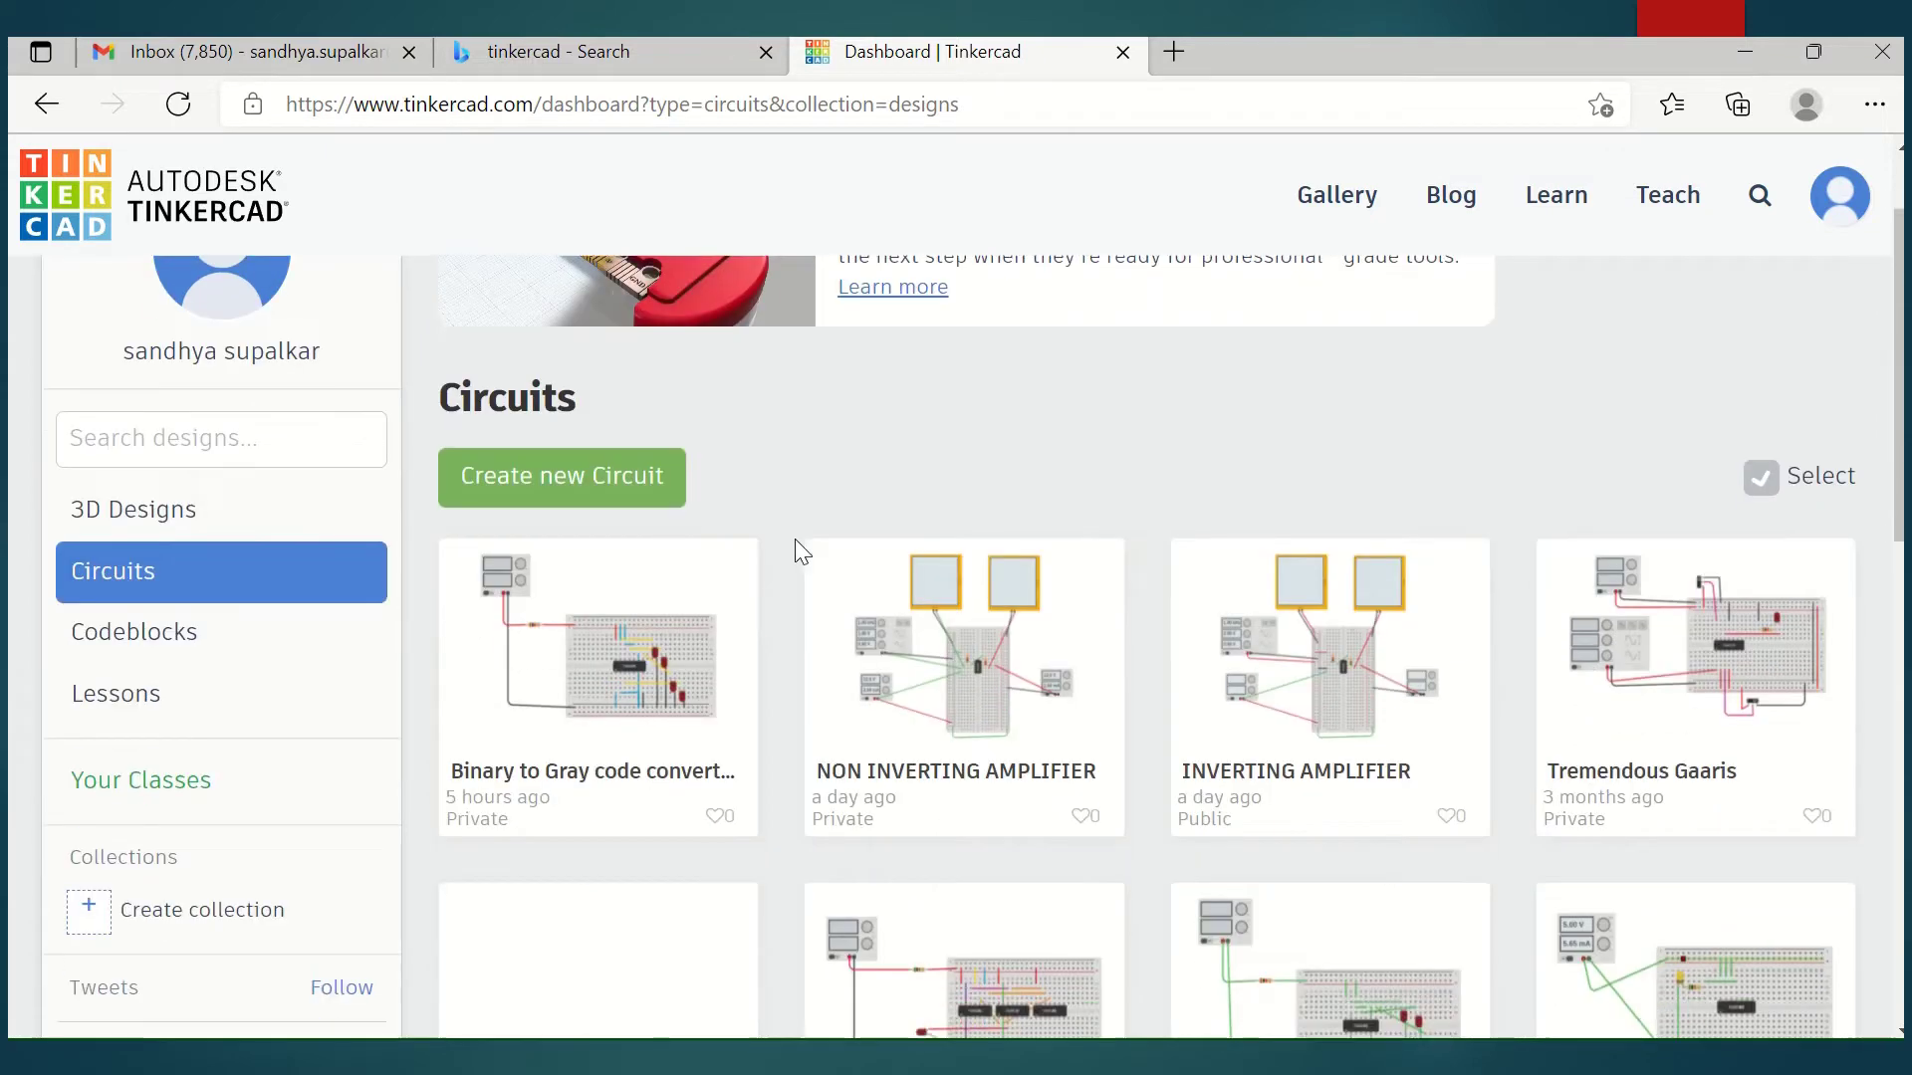
{"action": "scroll", "coordinate": [795, 540], "scroll_direction": "up", "scroll_amount": 1}
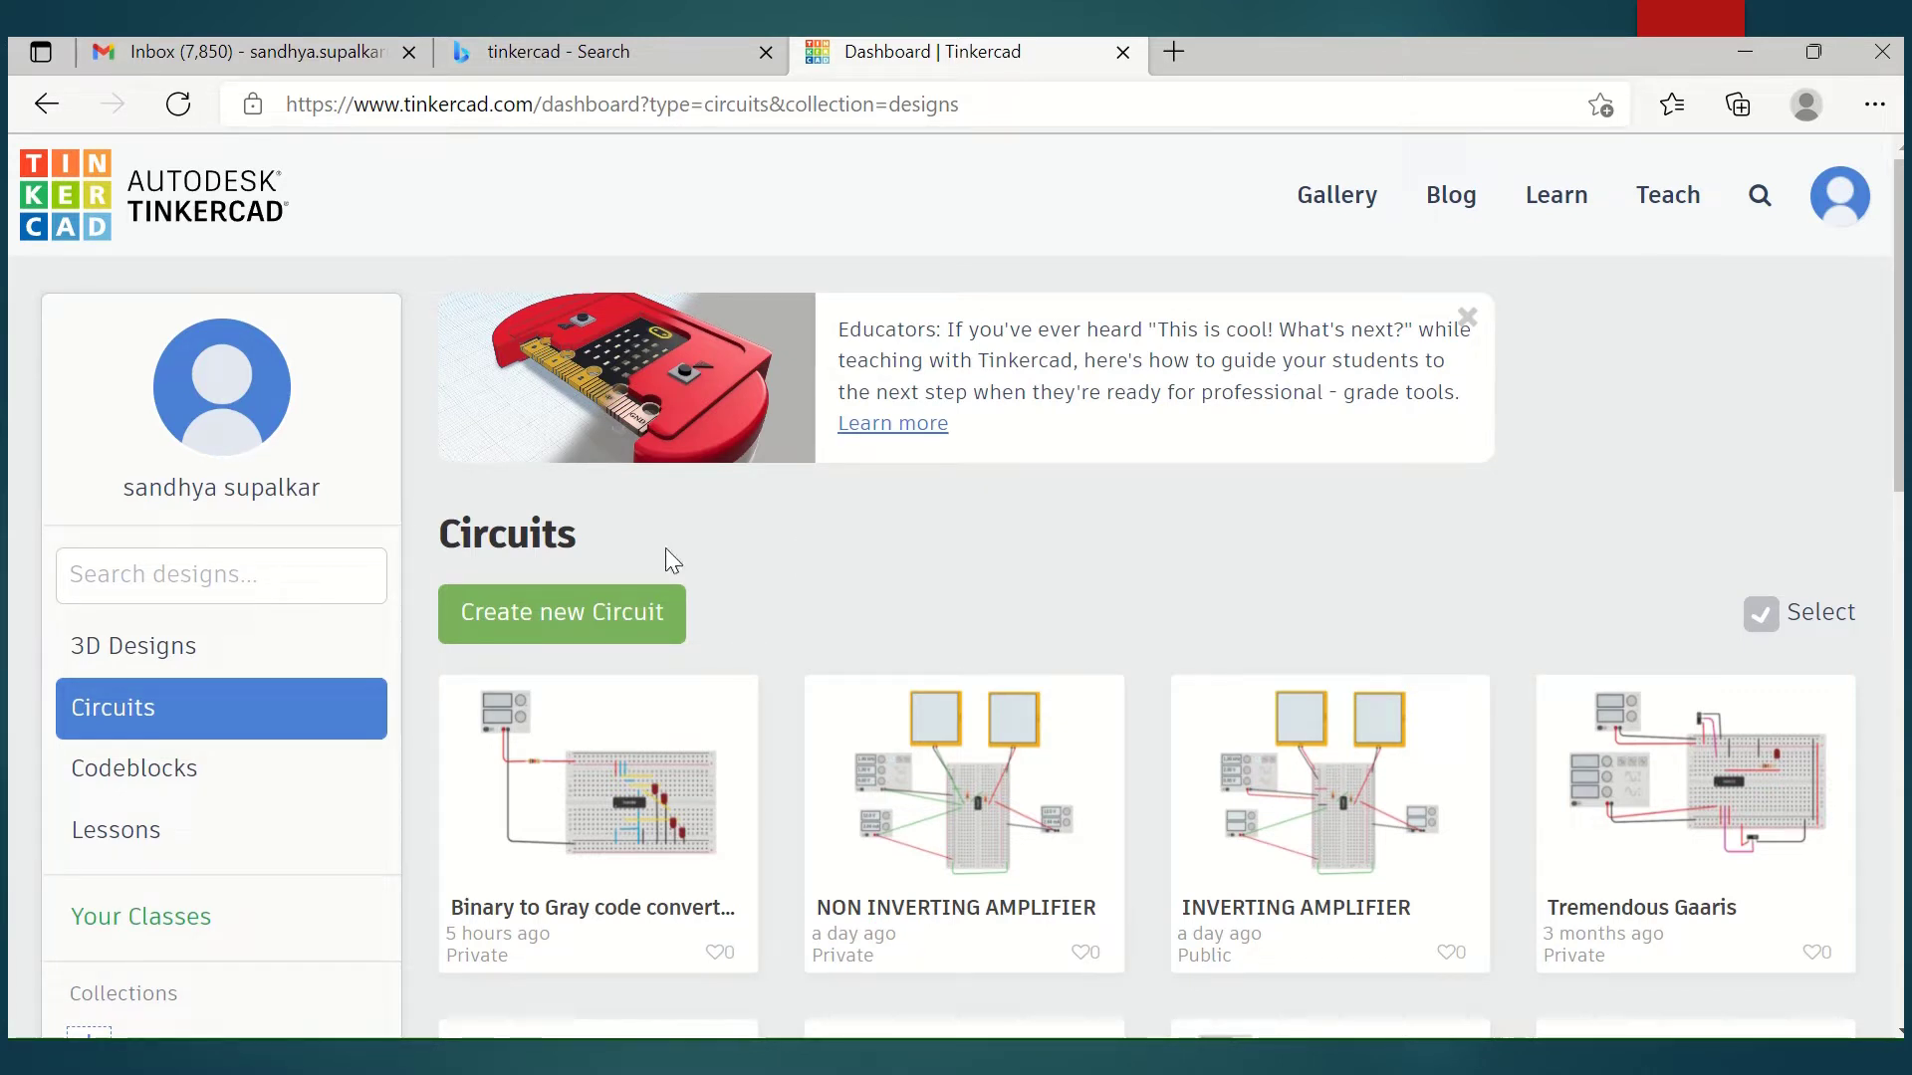
- View the 3D Designs, Circuits and Codeblocks sections of the dashboard
{"action": "left_click", "coordinate": [214, 667]}
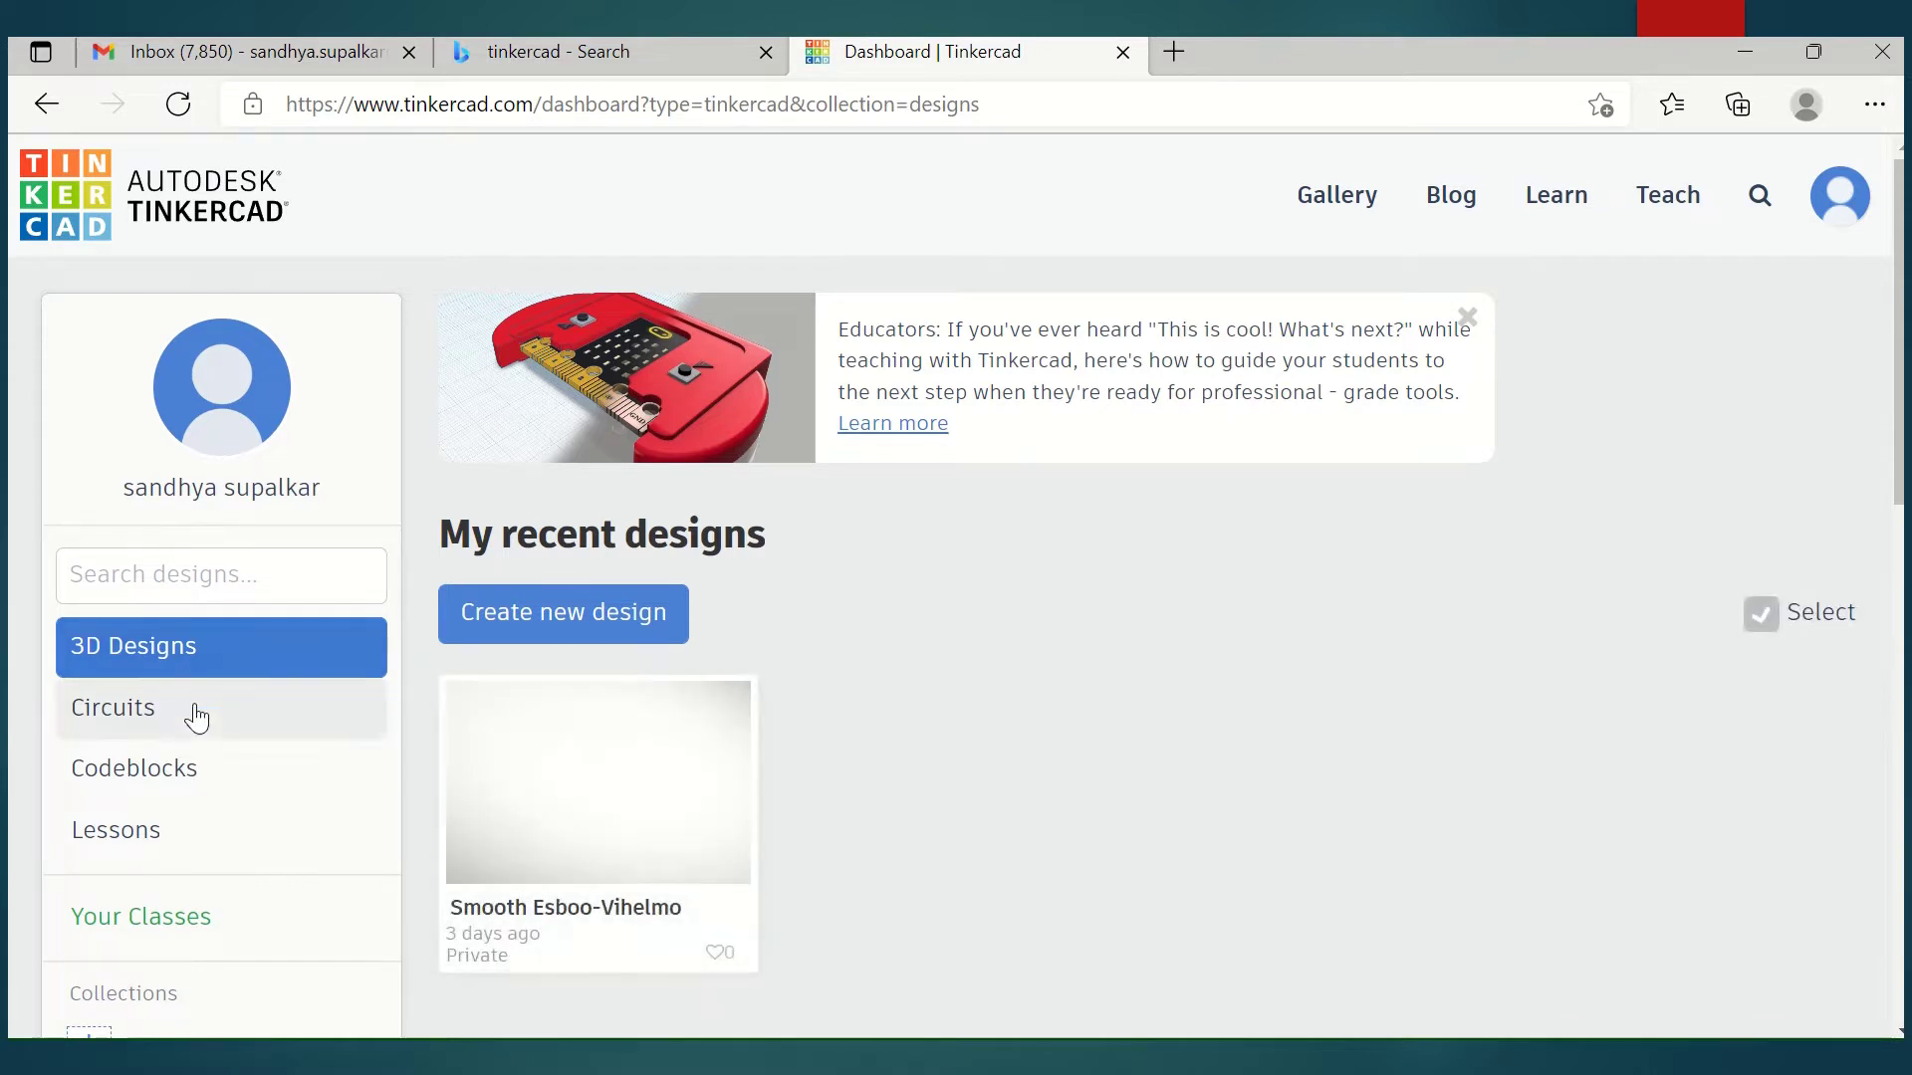
{"action": "left_click", "coordinate": [195, 719]}
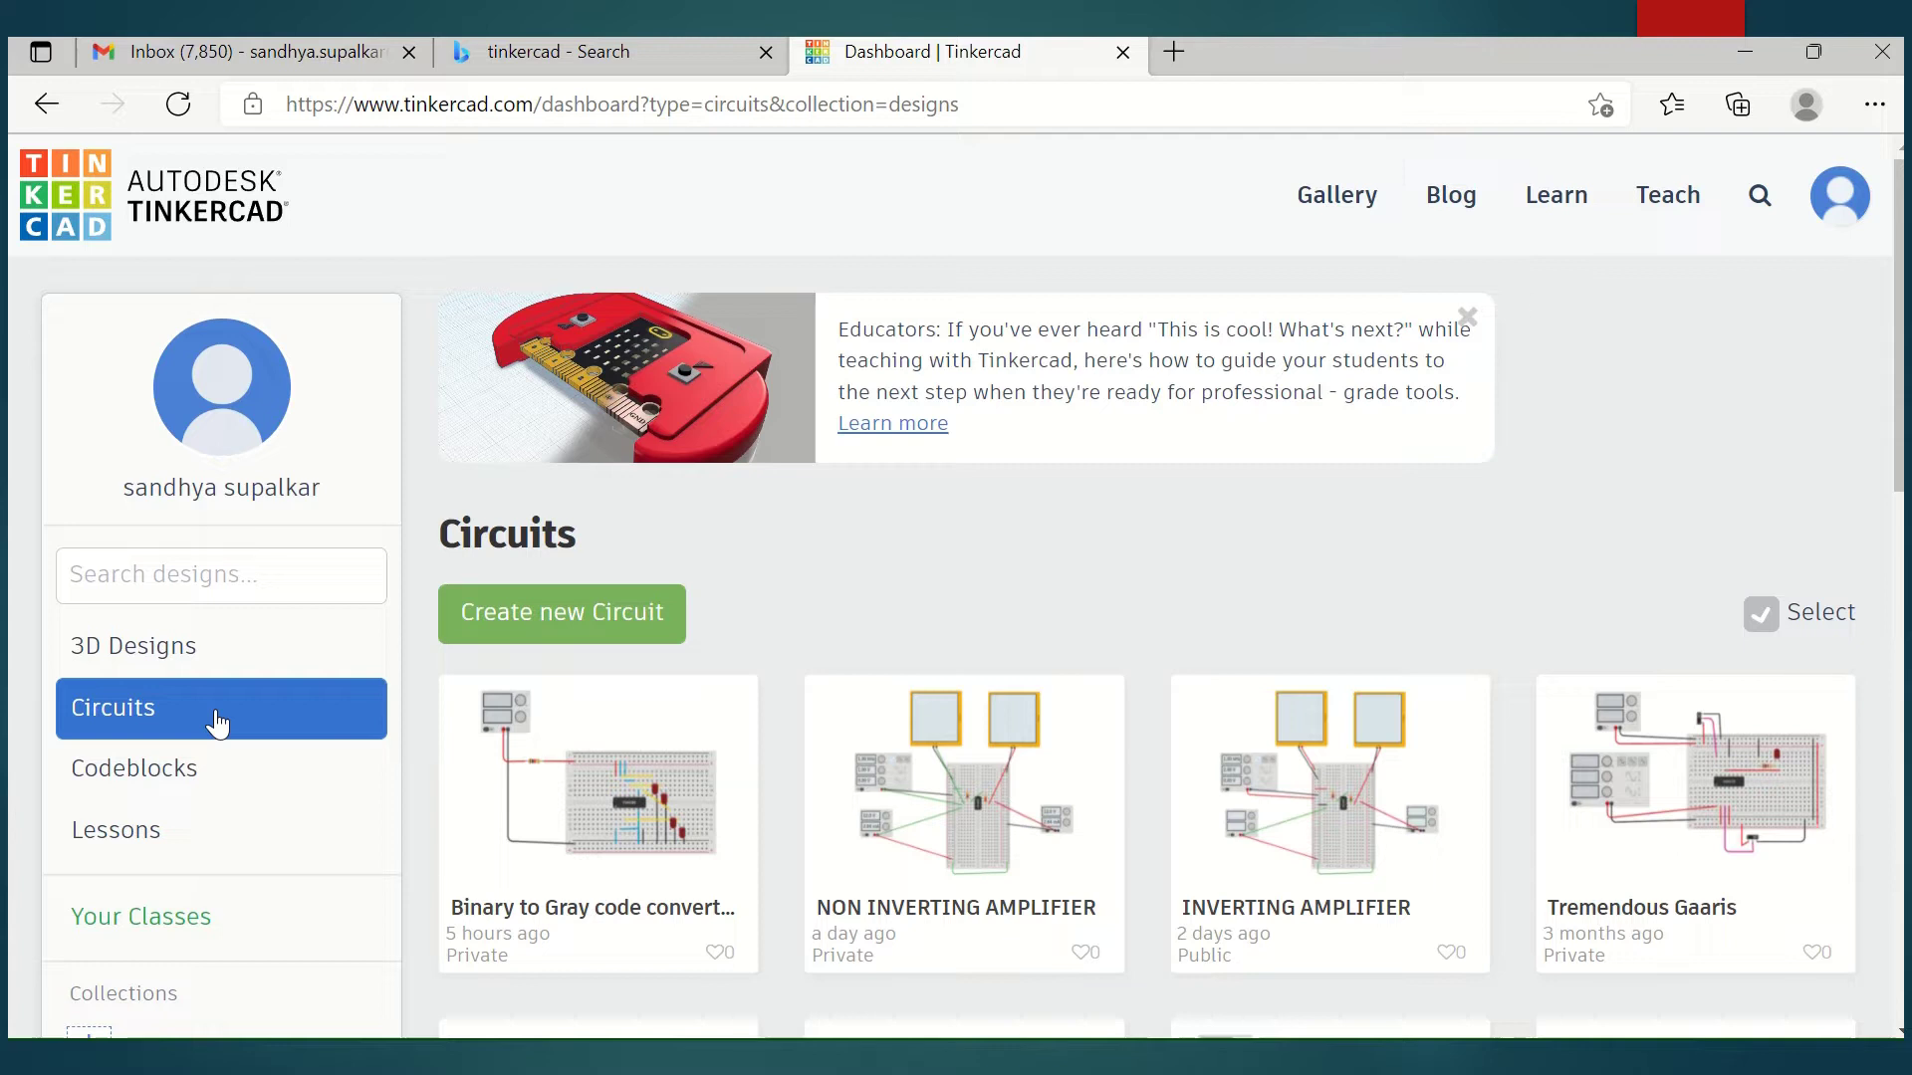
{"action": "left_click", "coordinate": [214, 784]}
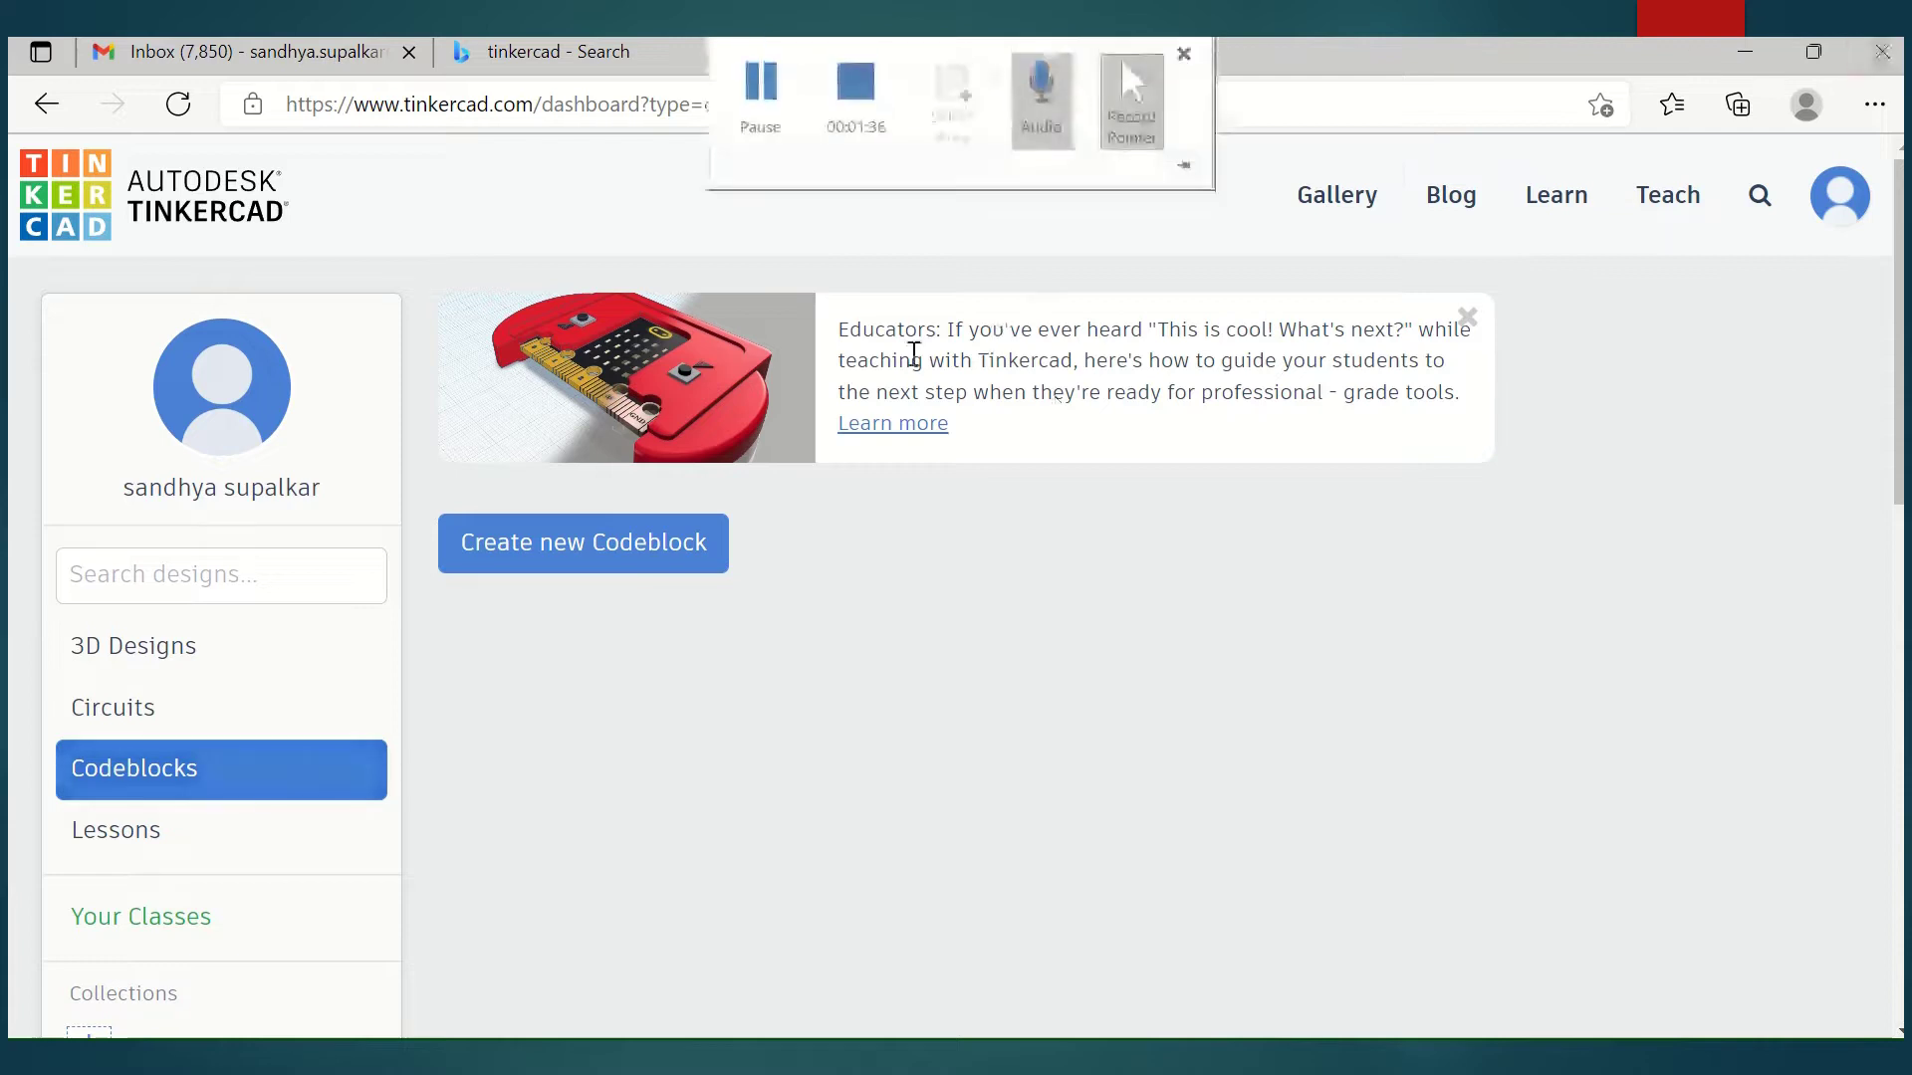
- Create a new circuit from the Circuits section and dismiss the micro:bit component notice
{"action": "left_click", "coordinate": [139, 723]}
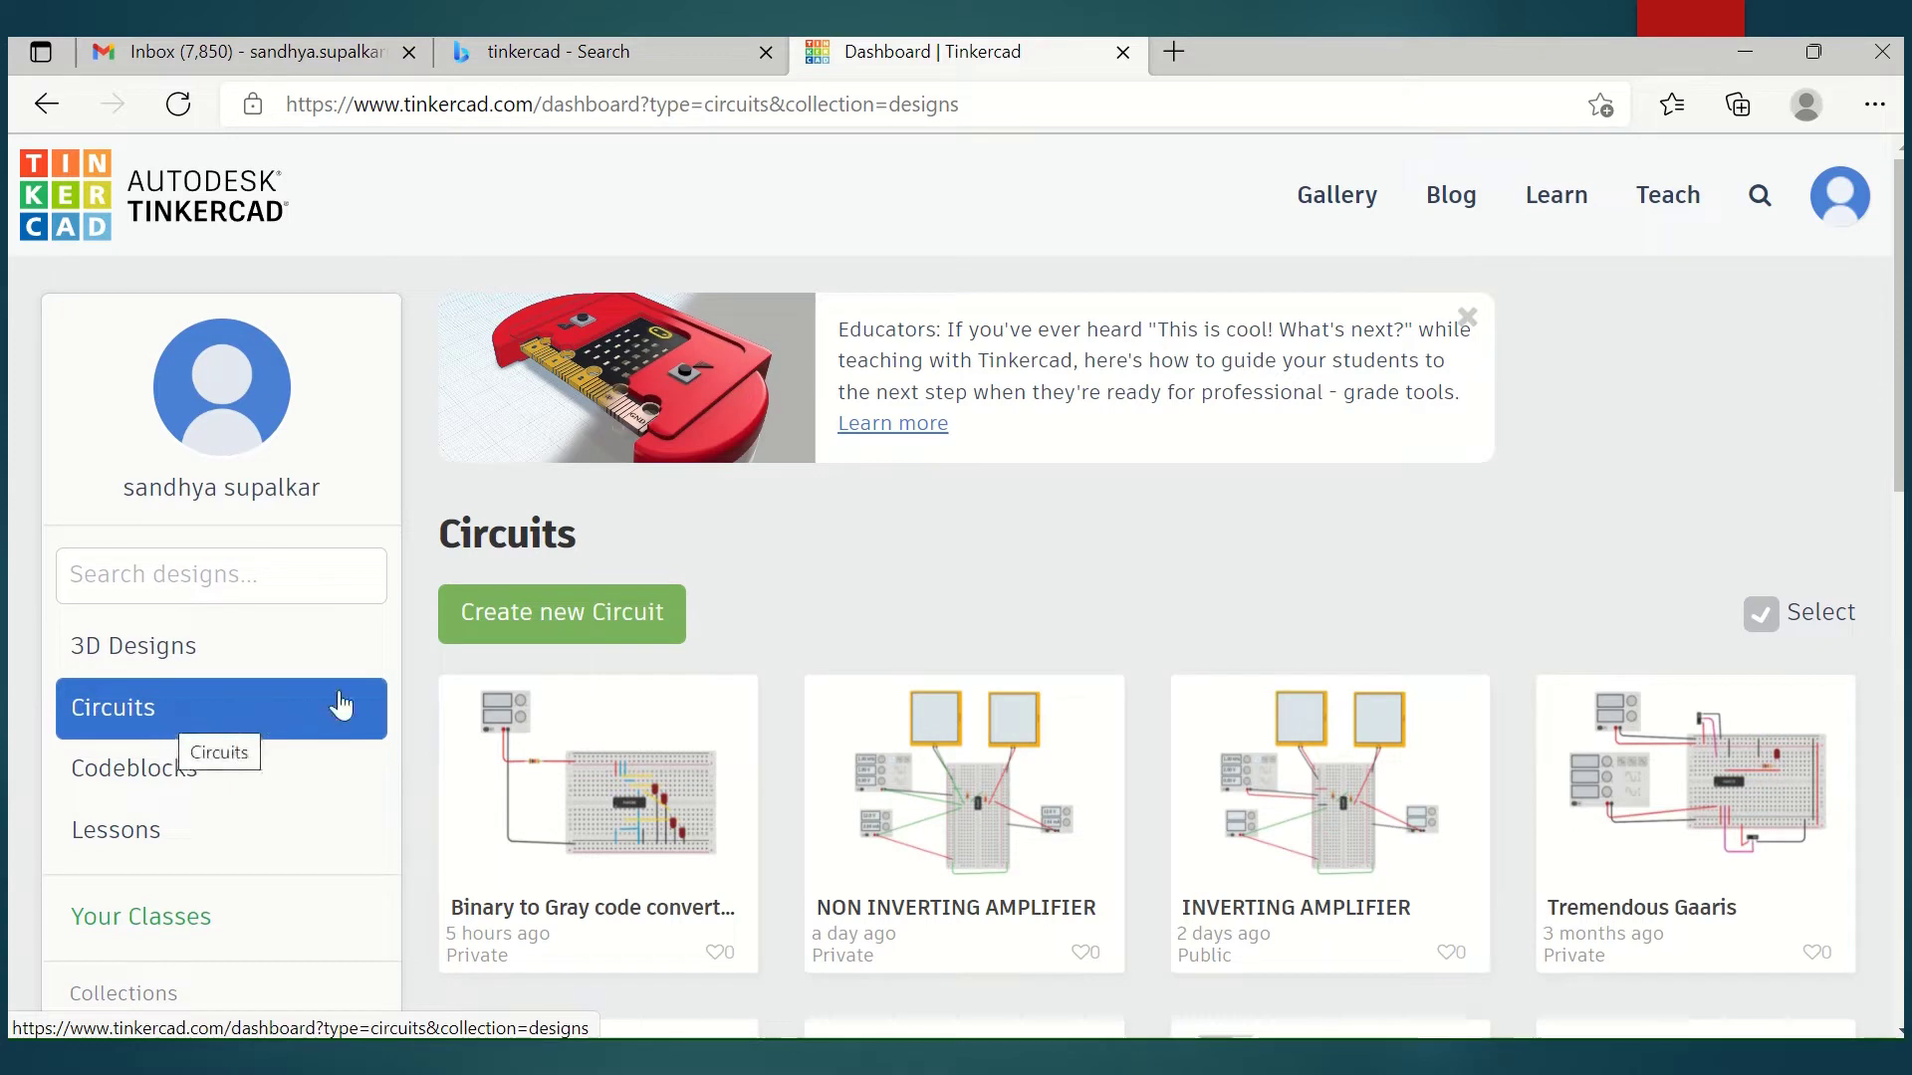
{"action": "left_click", "coordinate": [553, 611]}
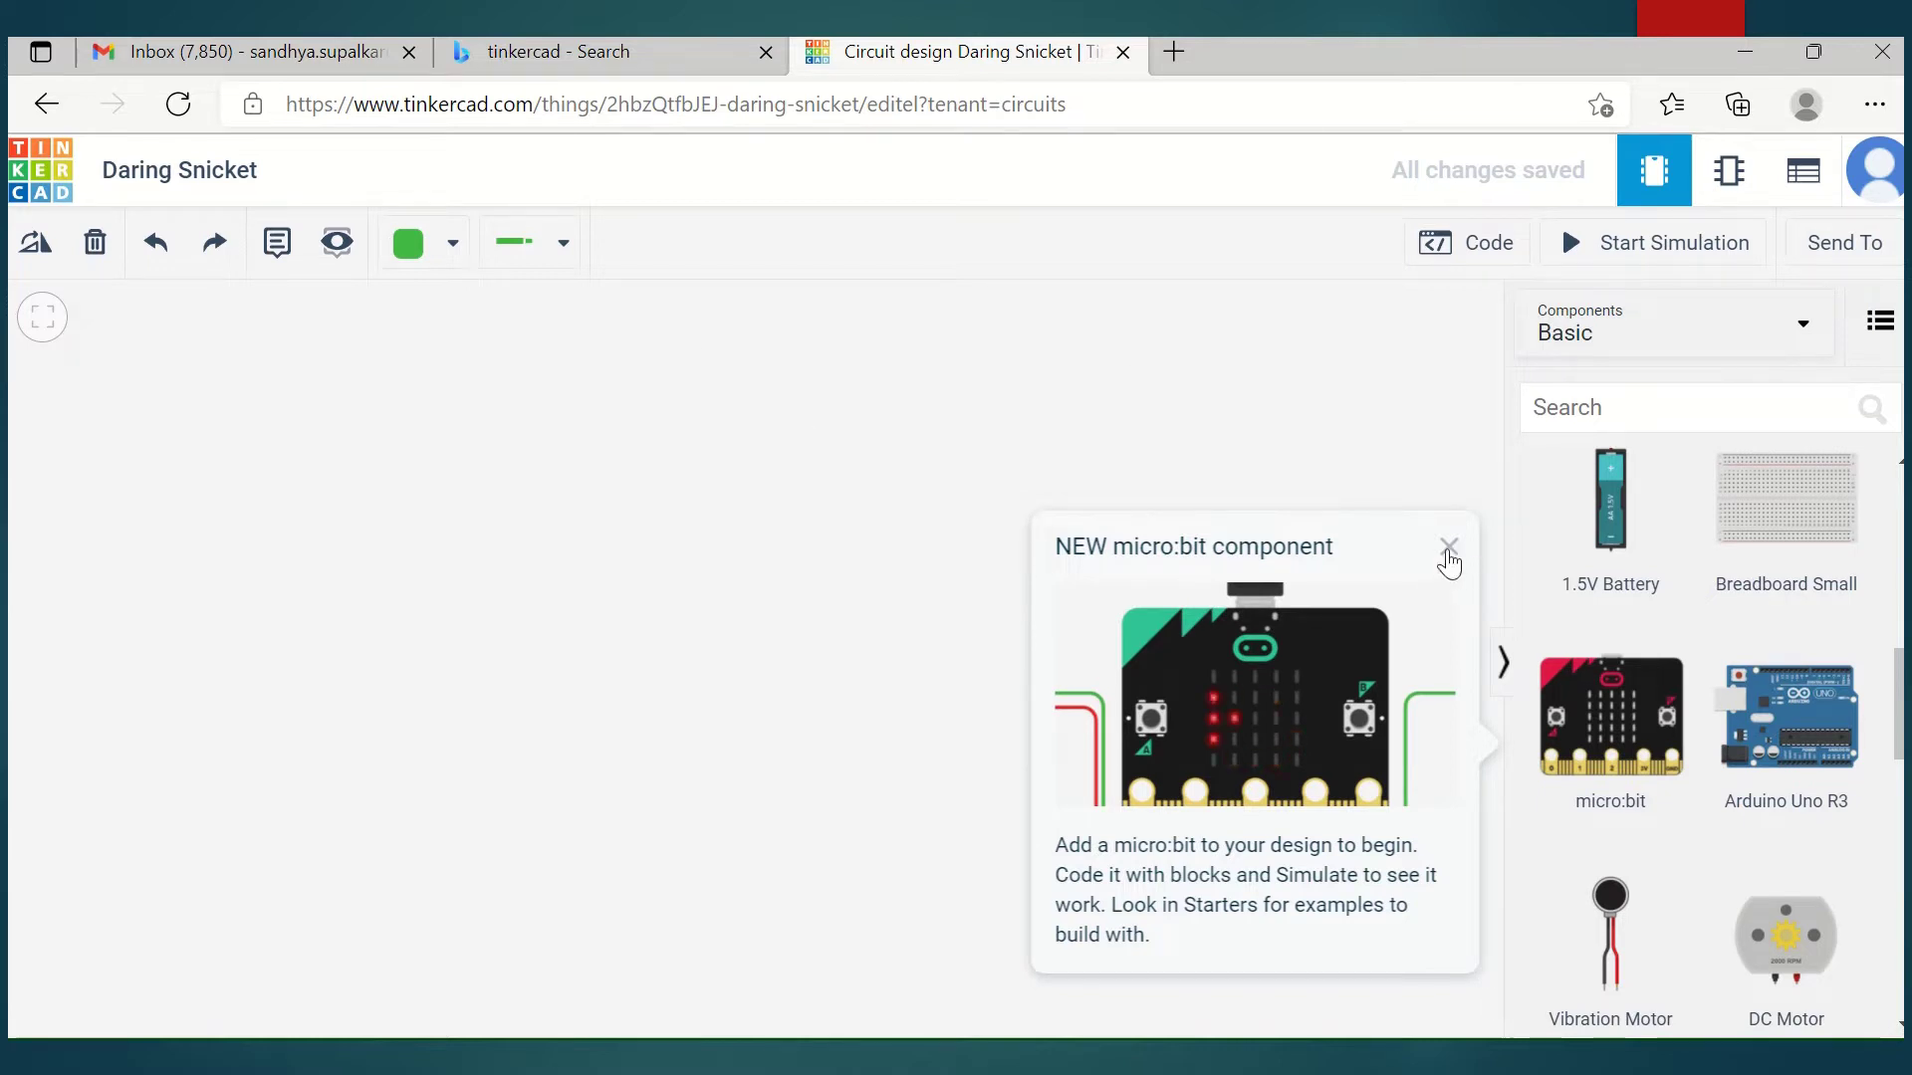
{"action": "left_click", "coordinate": [1449, 548]}
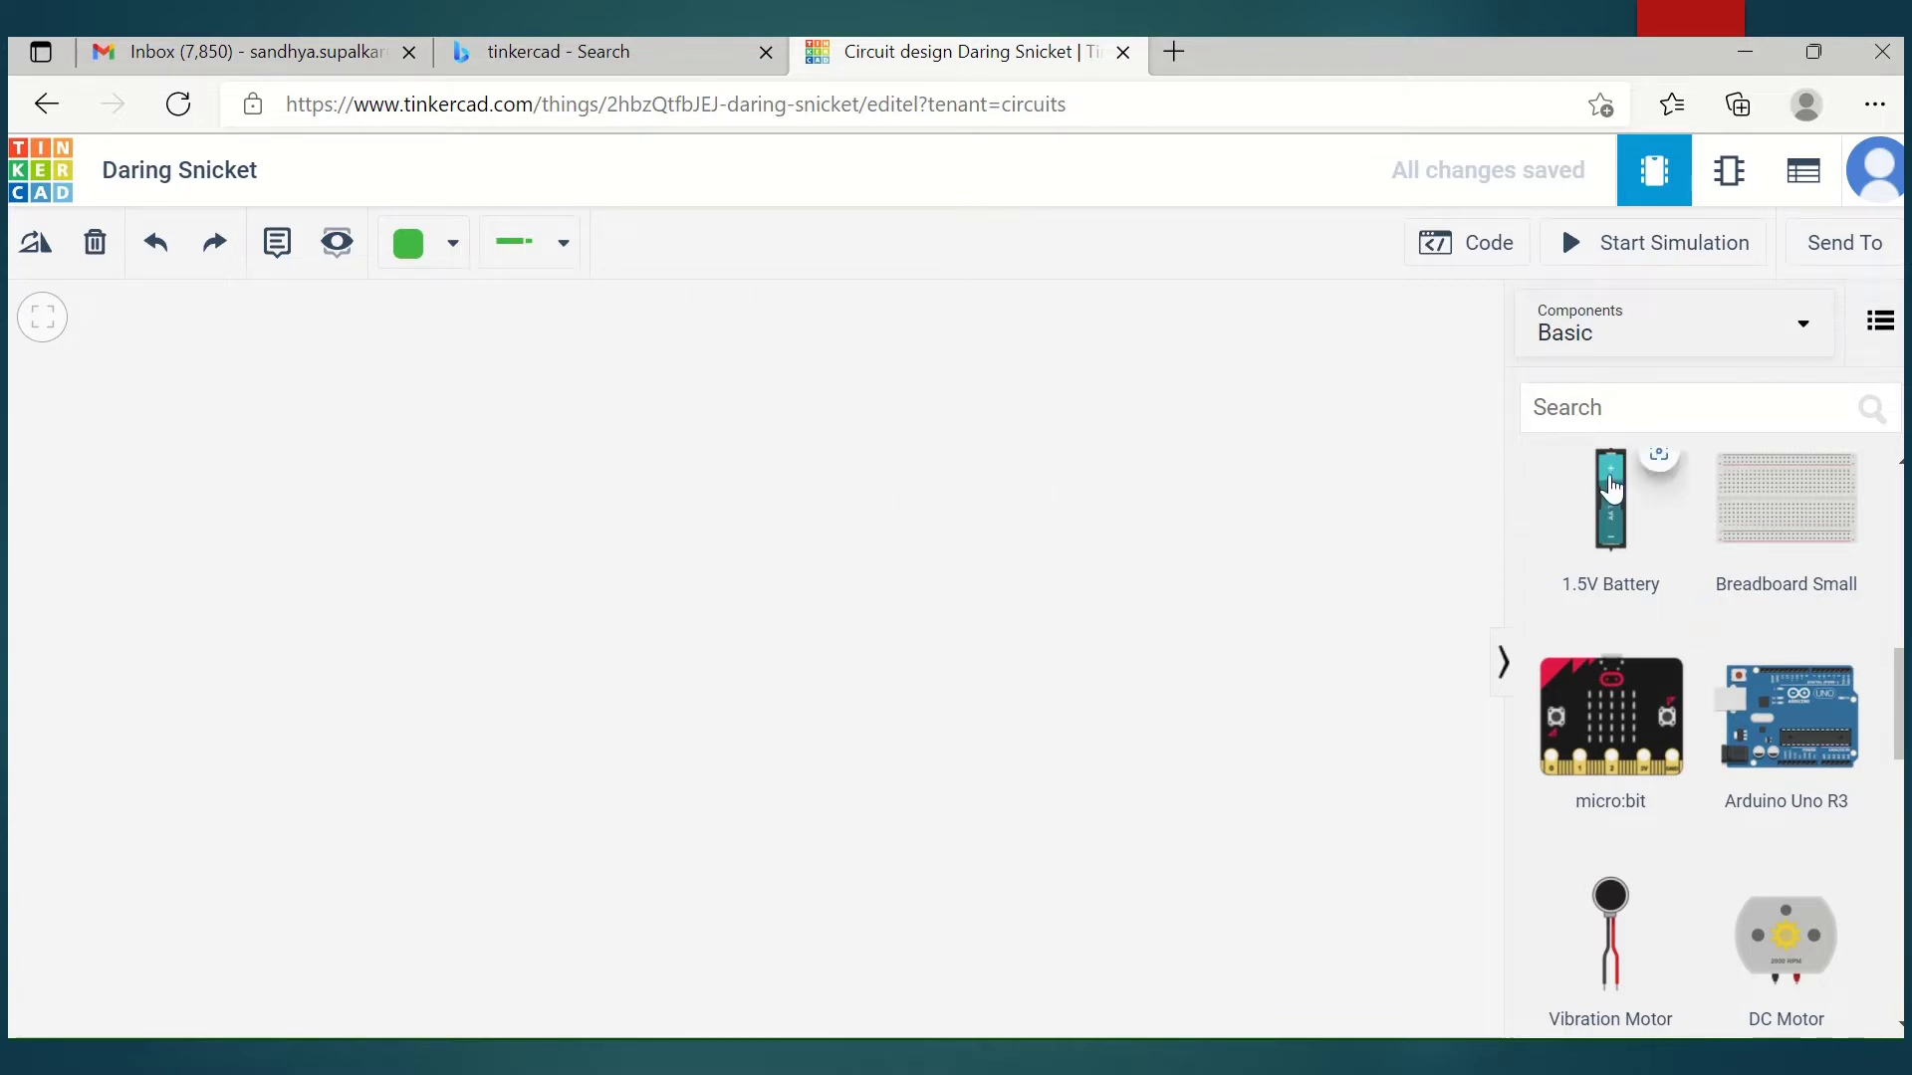
- Look through the Basic components list to its end and return to its beginning
{"action": "left_click", "coordinate": [1643, 407]}
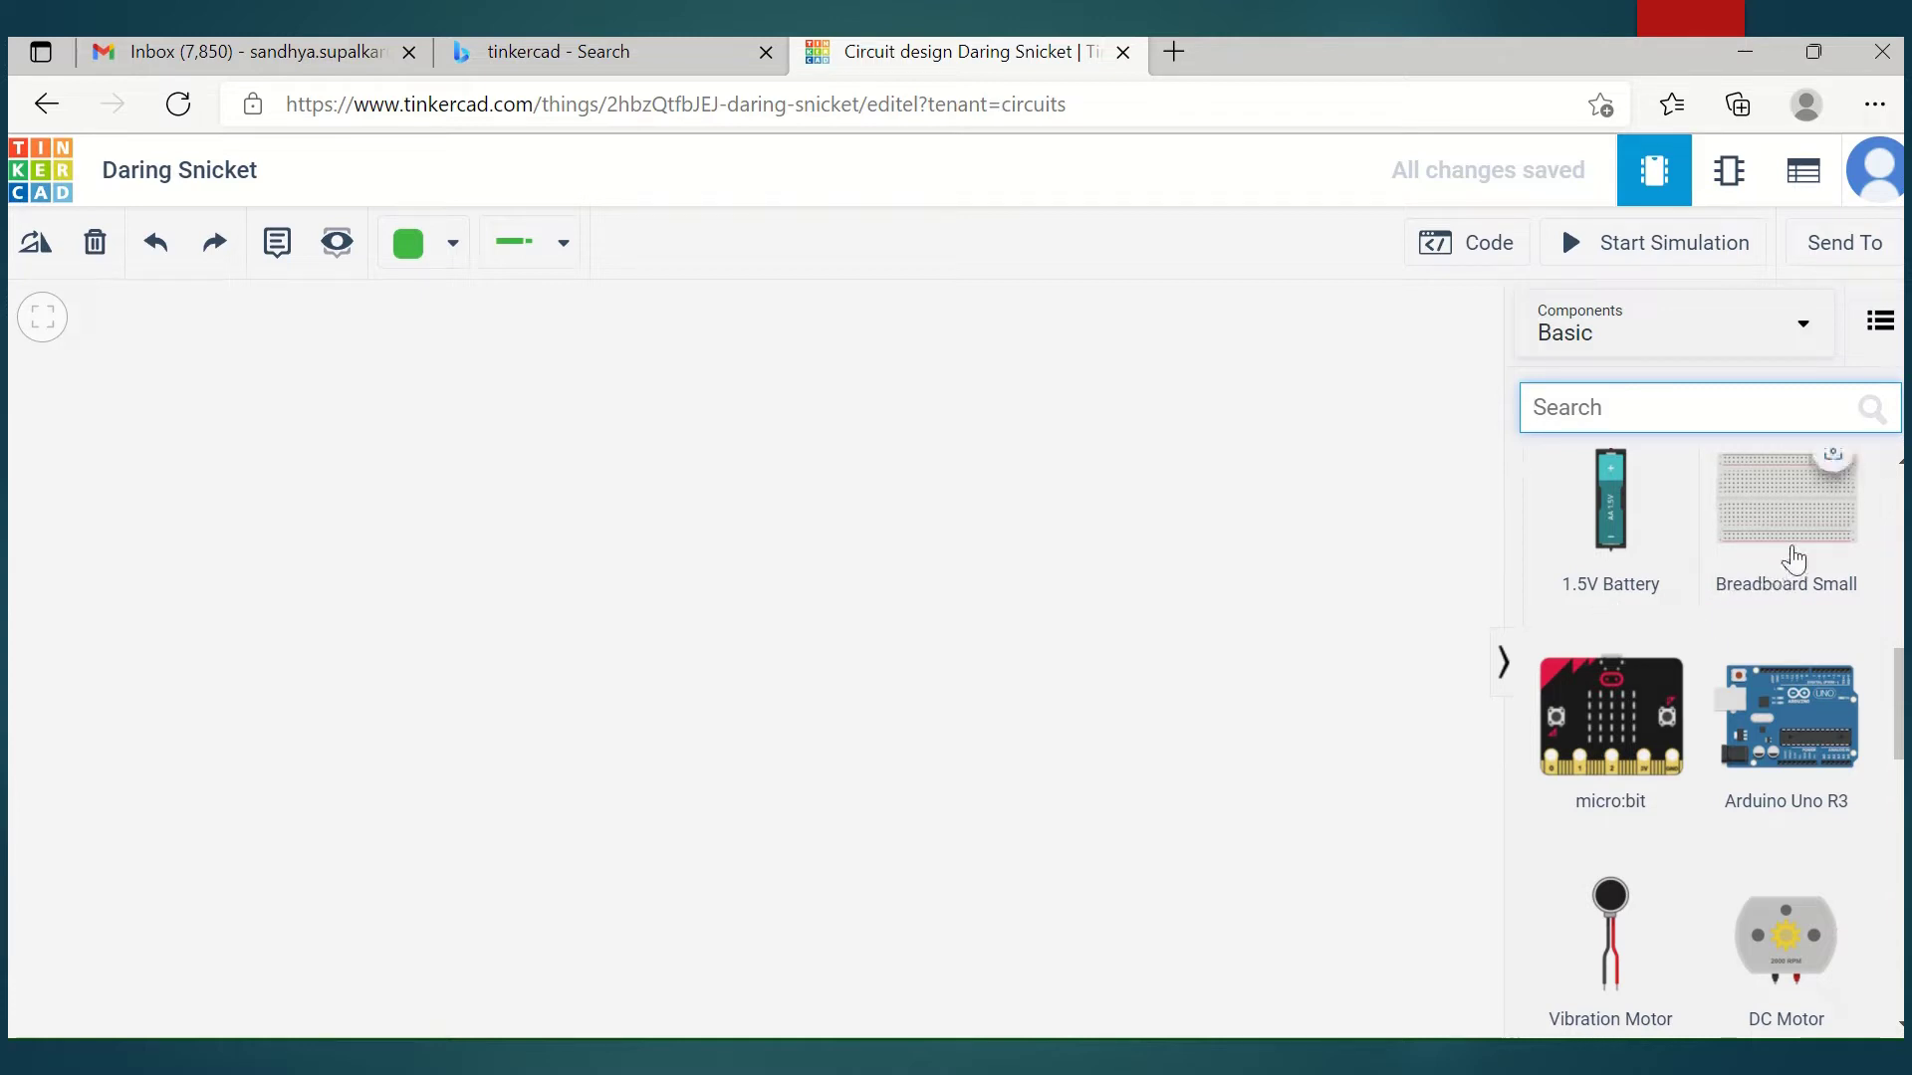
{"action": "scroll", "coordinate": [1762, 596], "scroll_direction": "down", "scroll_amount": 5}
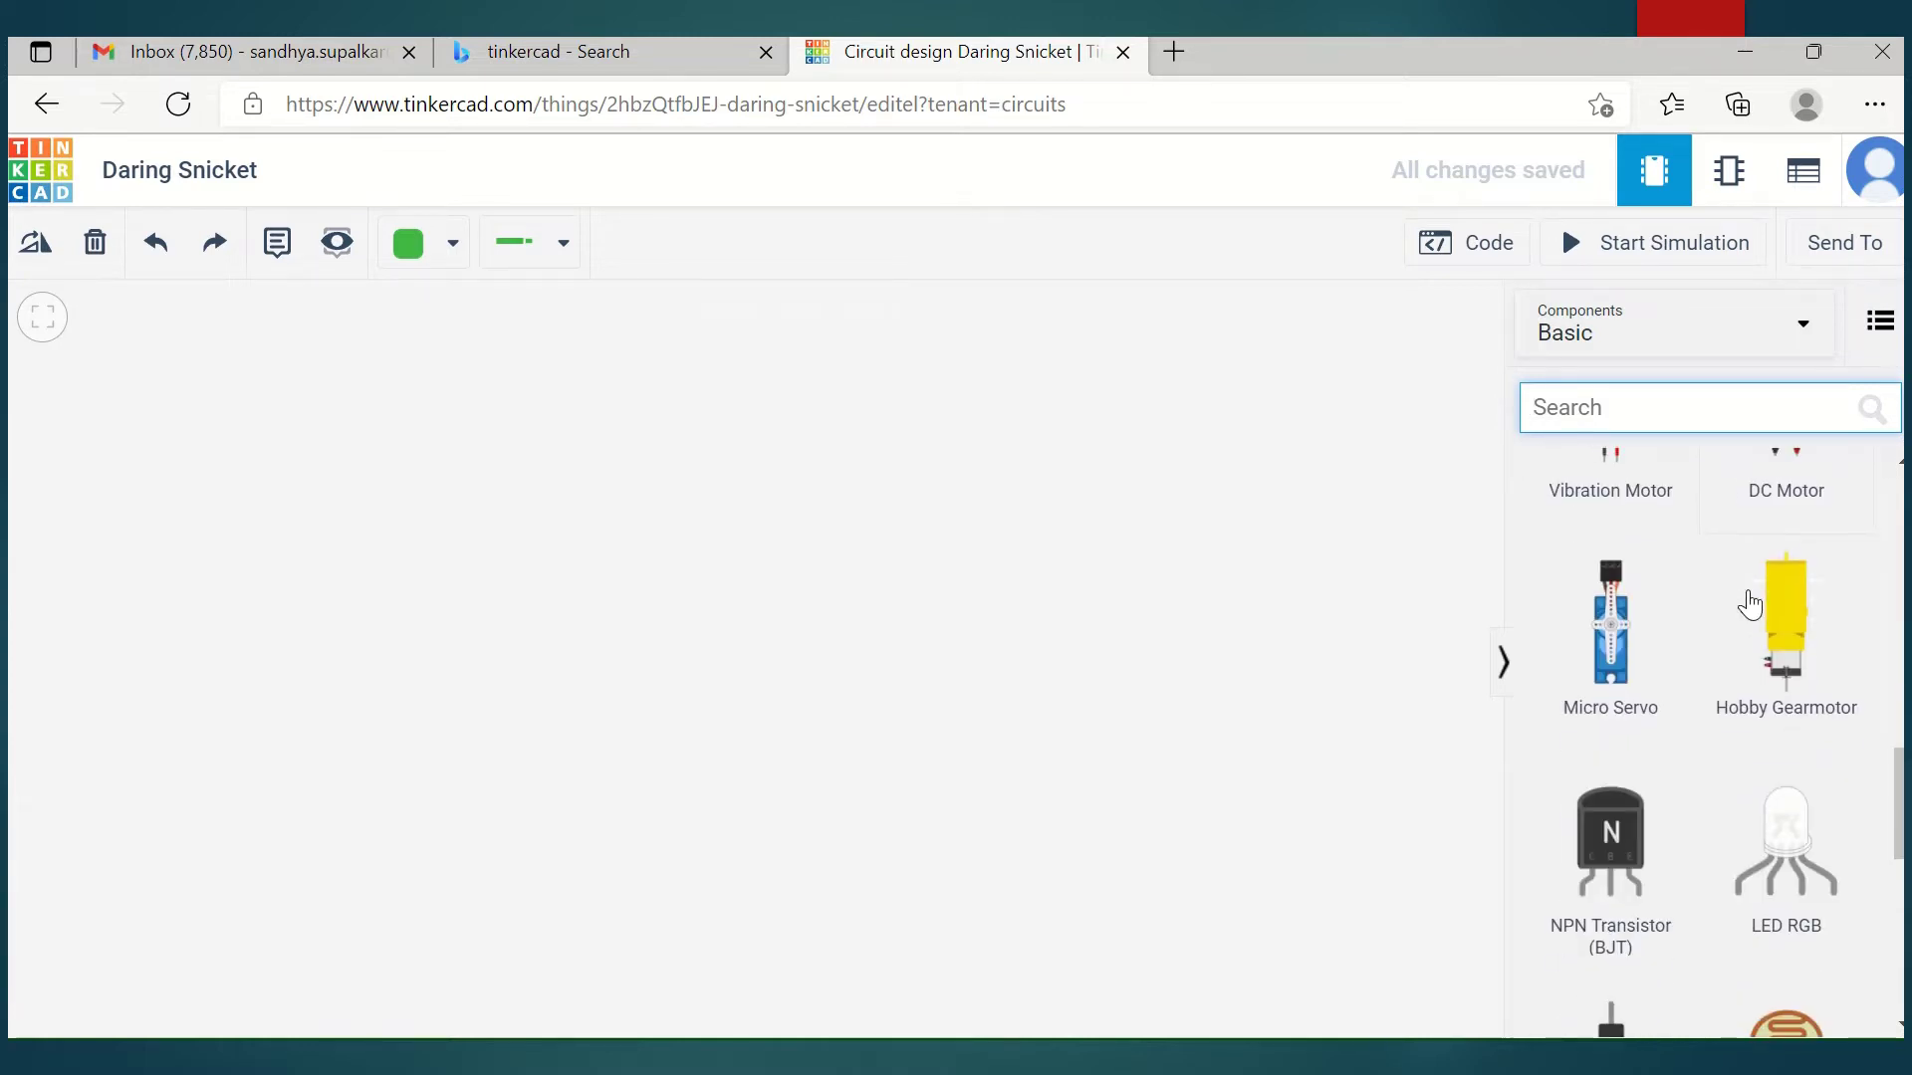
{"action": "scroll", "coordinate": [1750, 603], "scroll_direction": "down", "scroll_amount": 2}
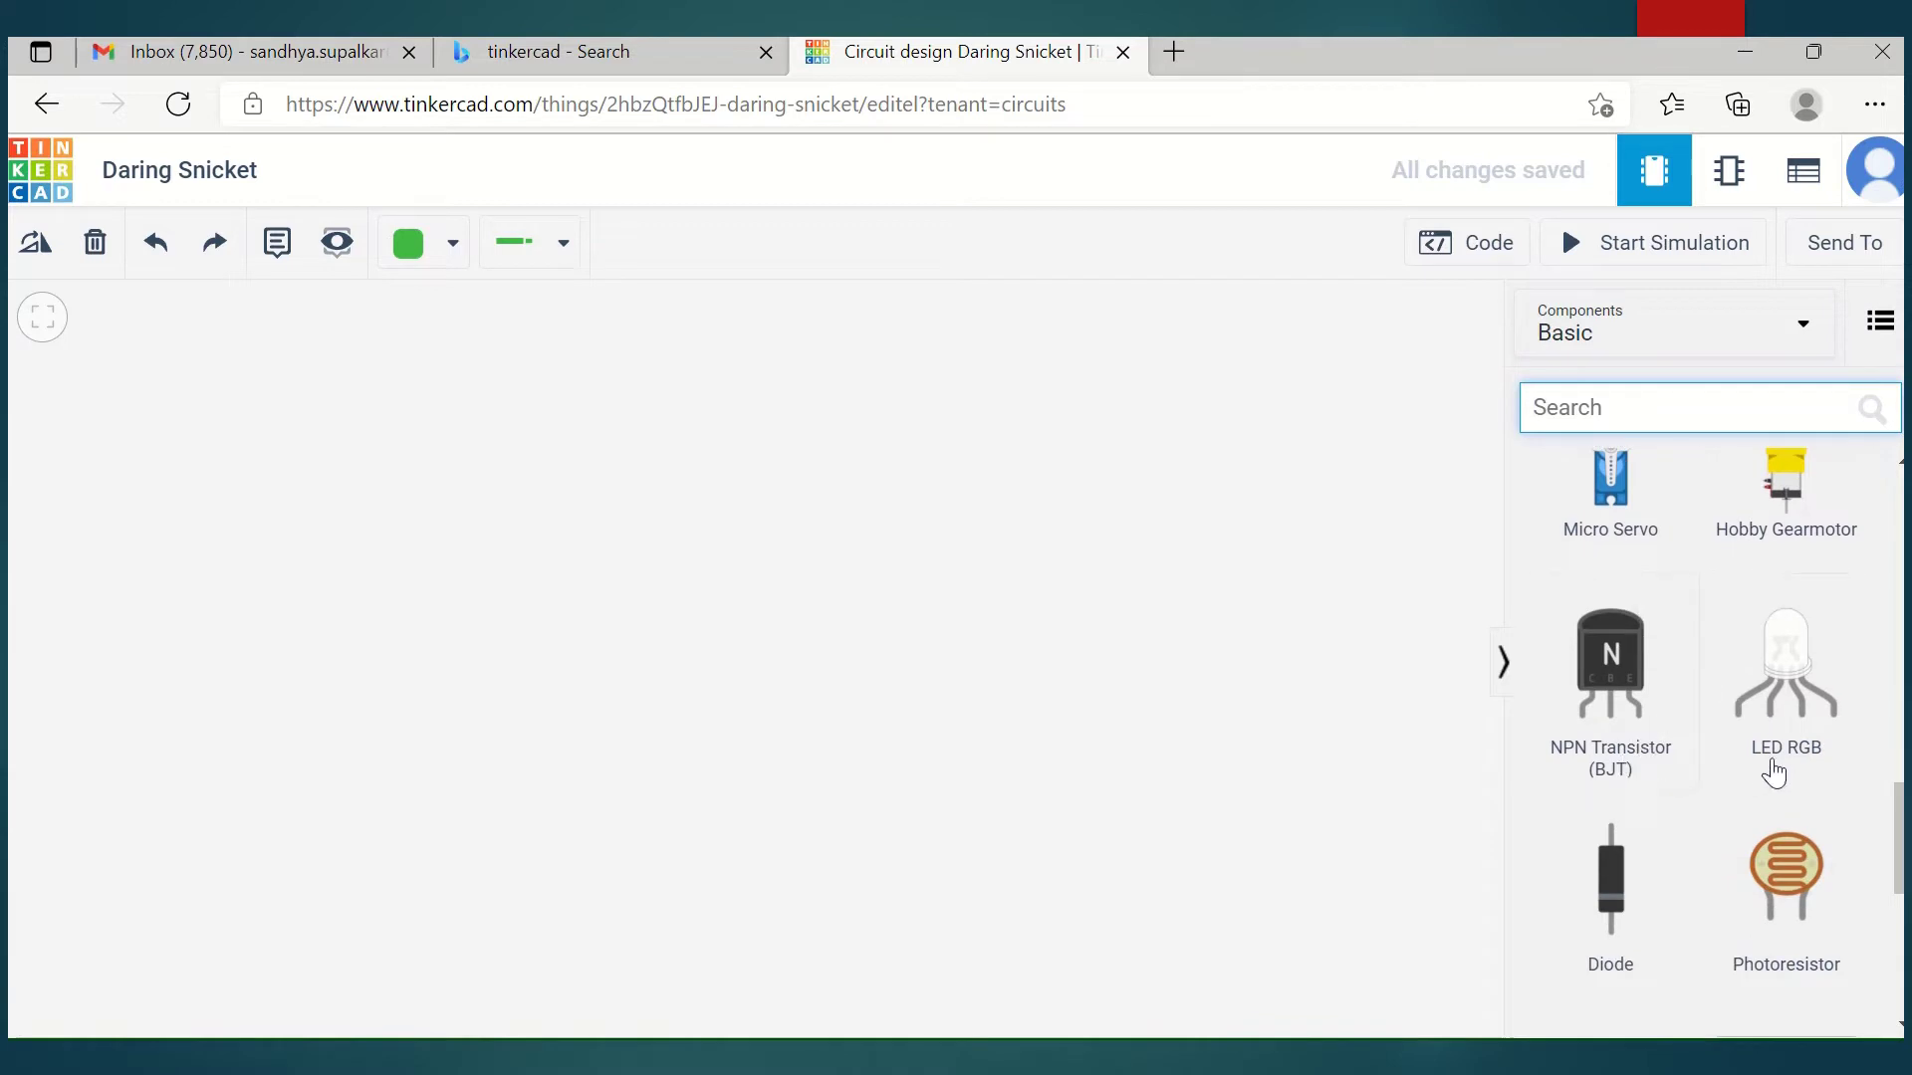
{"action": "scroll", "coordinate": [1768, 768], "scroll_direction": "down", "scroll_amount": 3}
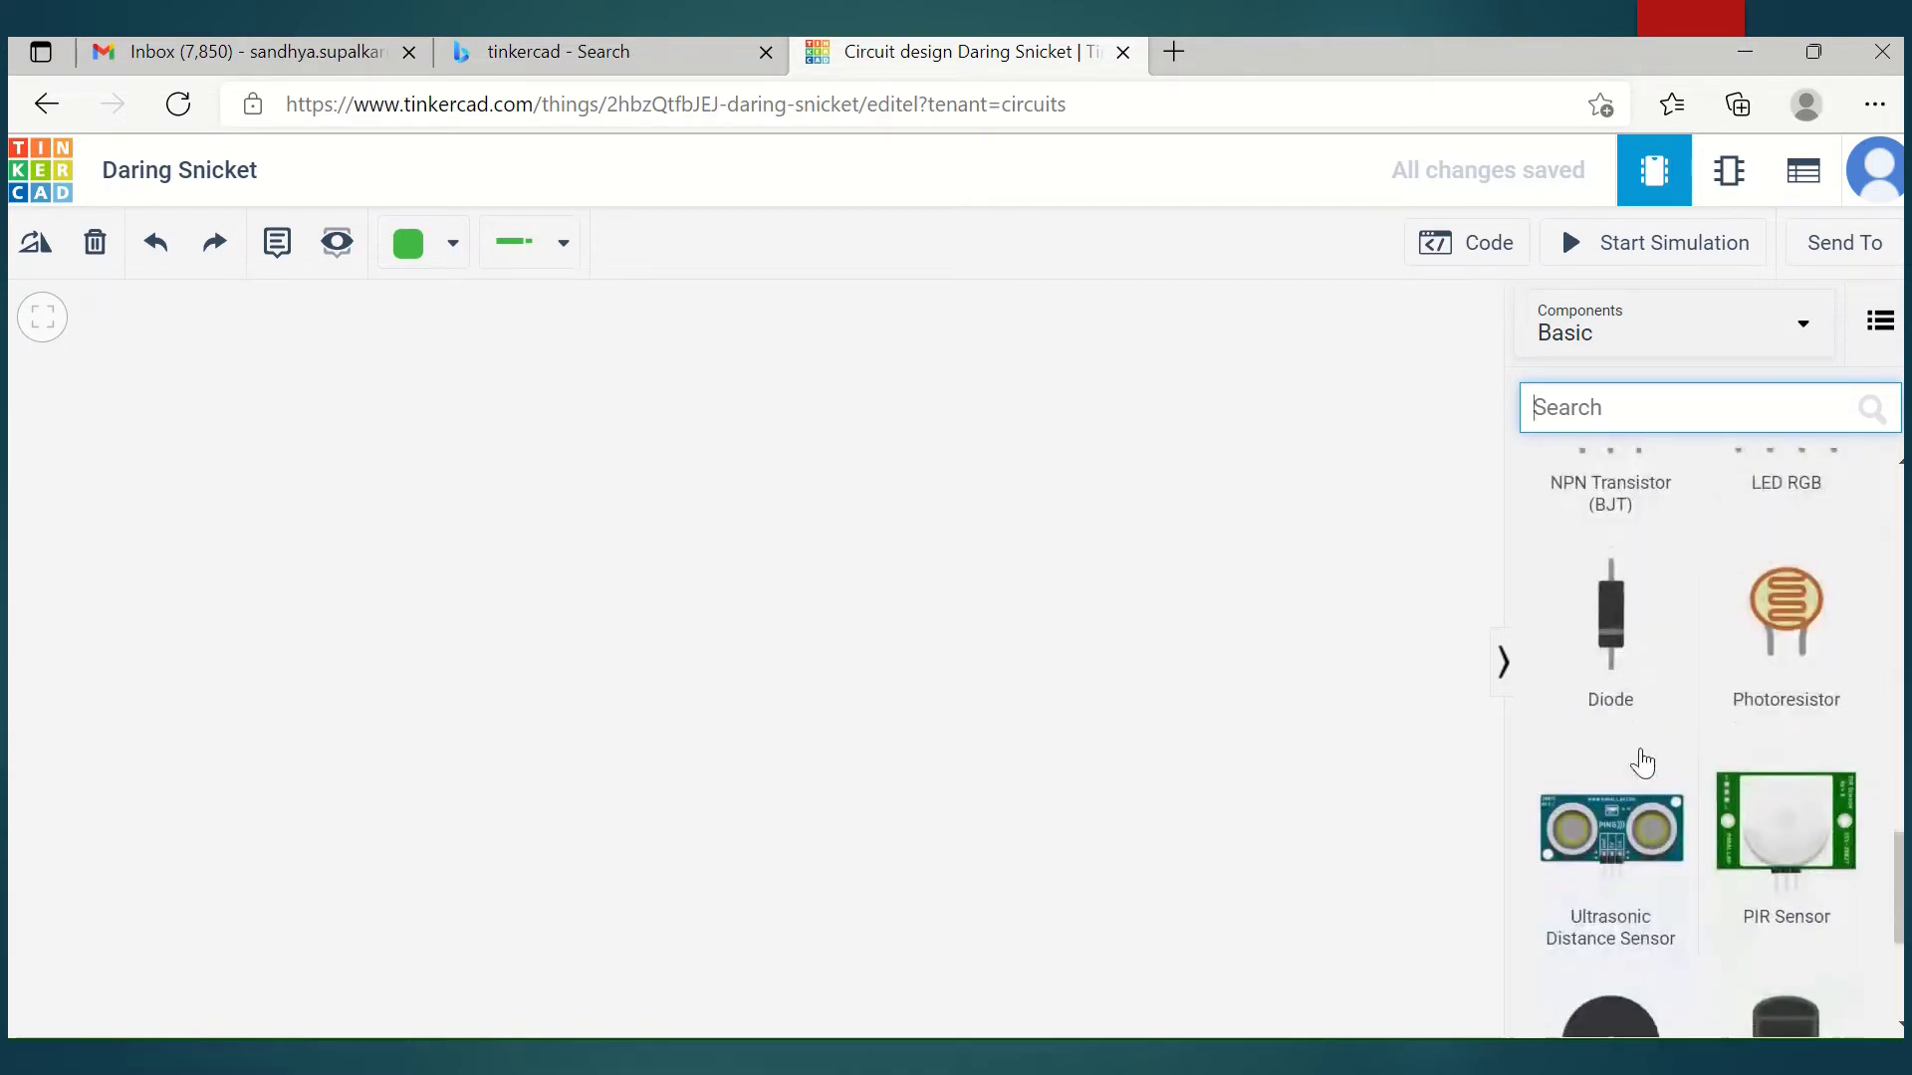
{"action": "scroll", "coordinate": [1783, 739], "scroll_direction": "down", "scroll_amount": 4}
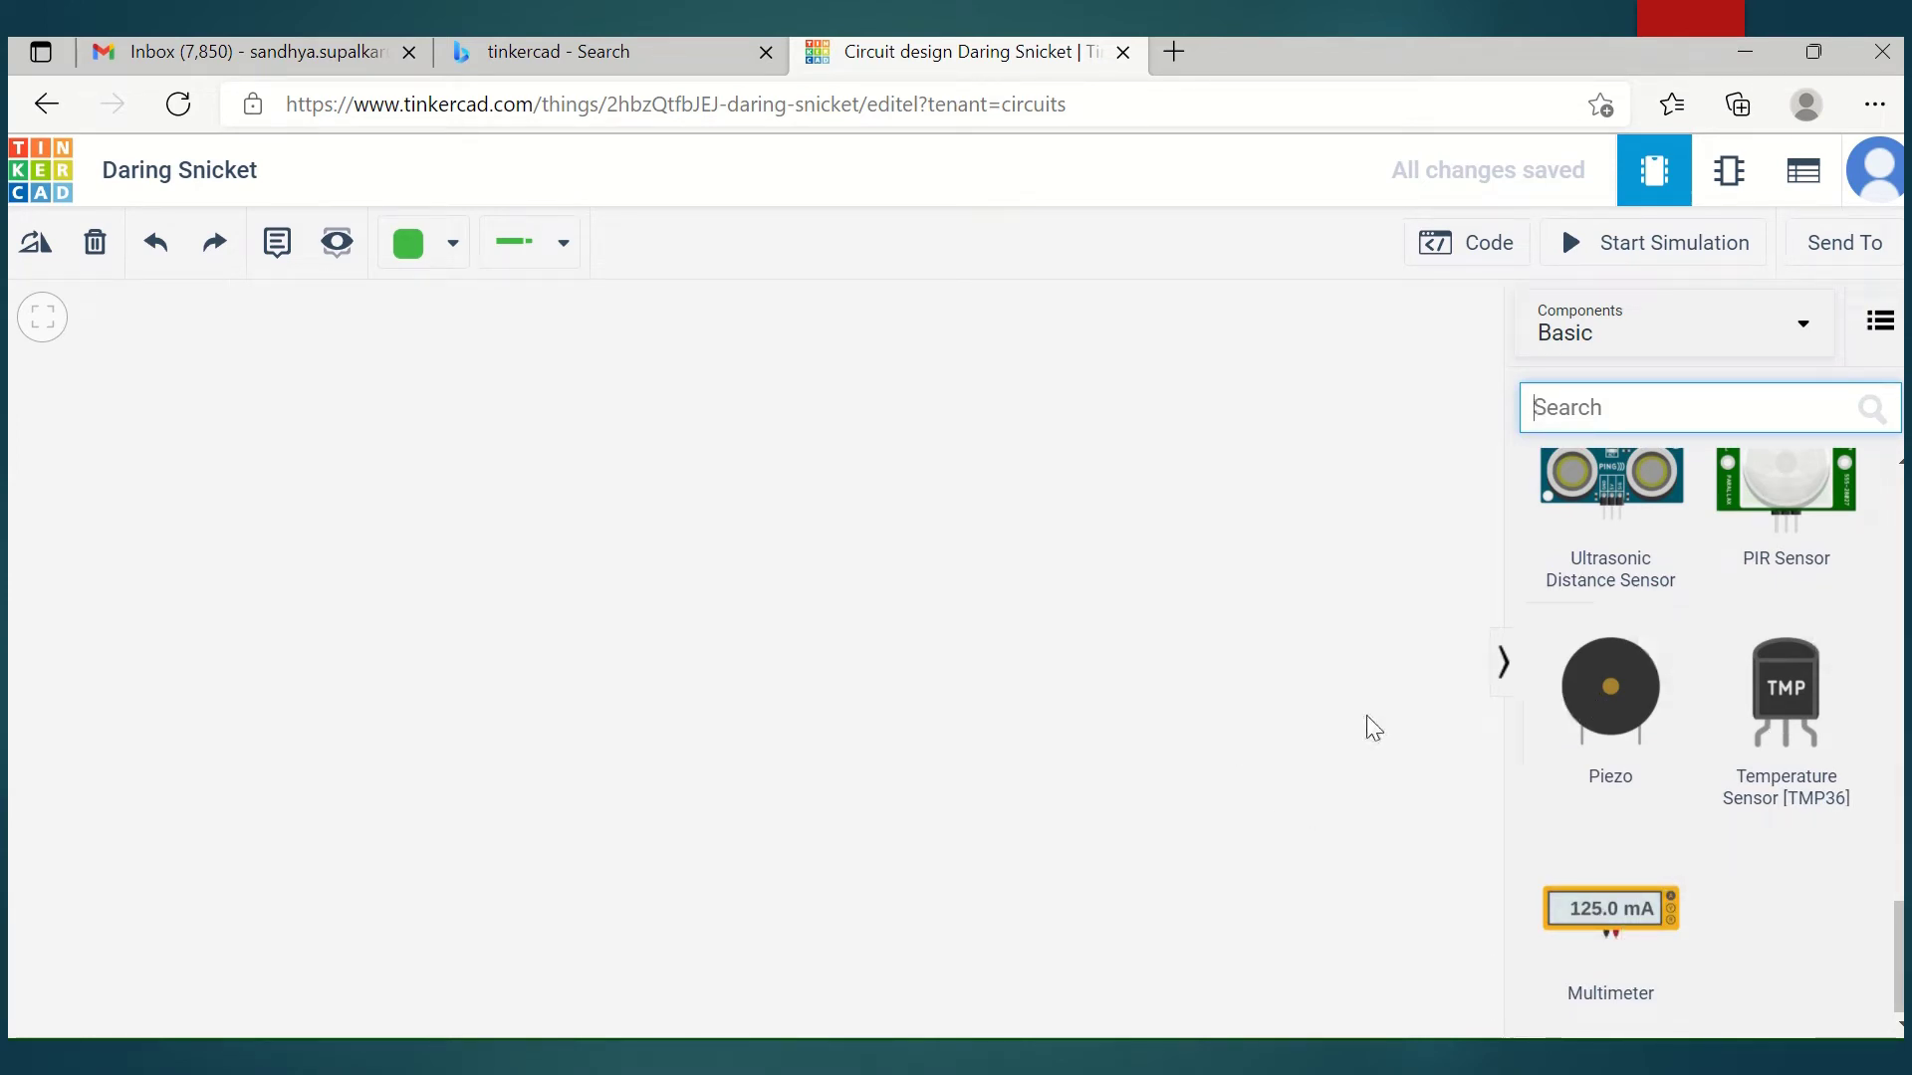
{"action": "scroll", "coordinate": [1647, 713], "scroll_direction": "up", "scroll_amount": 10}
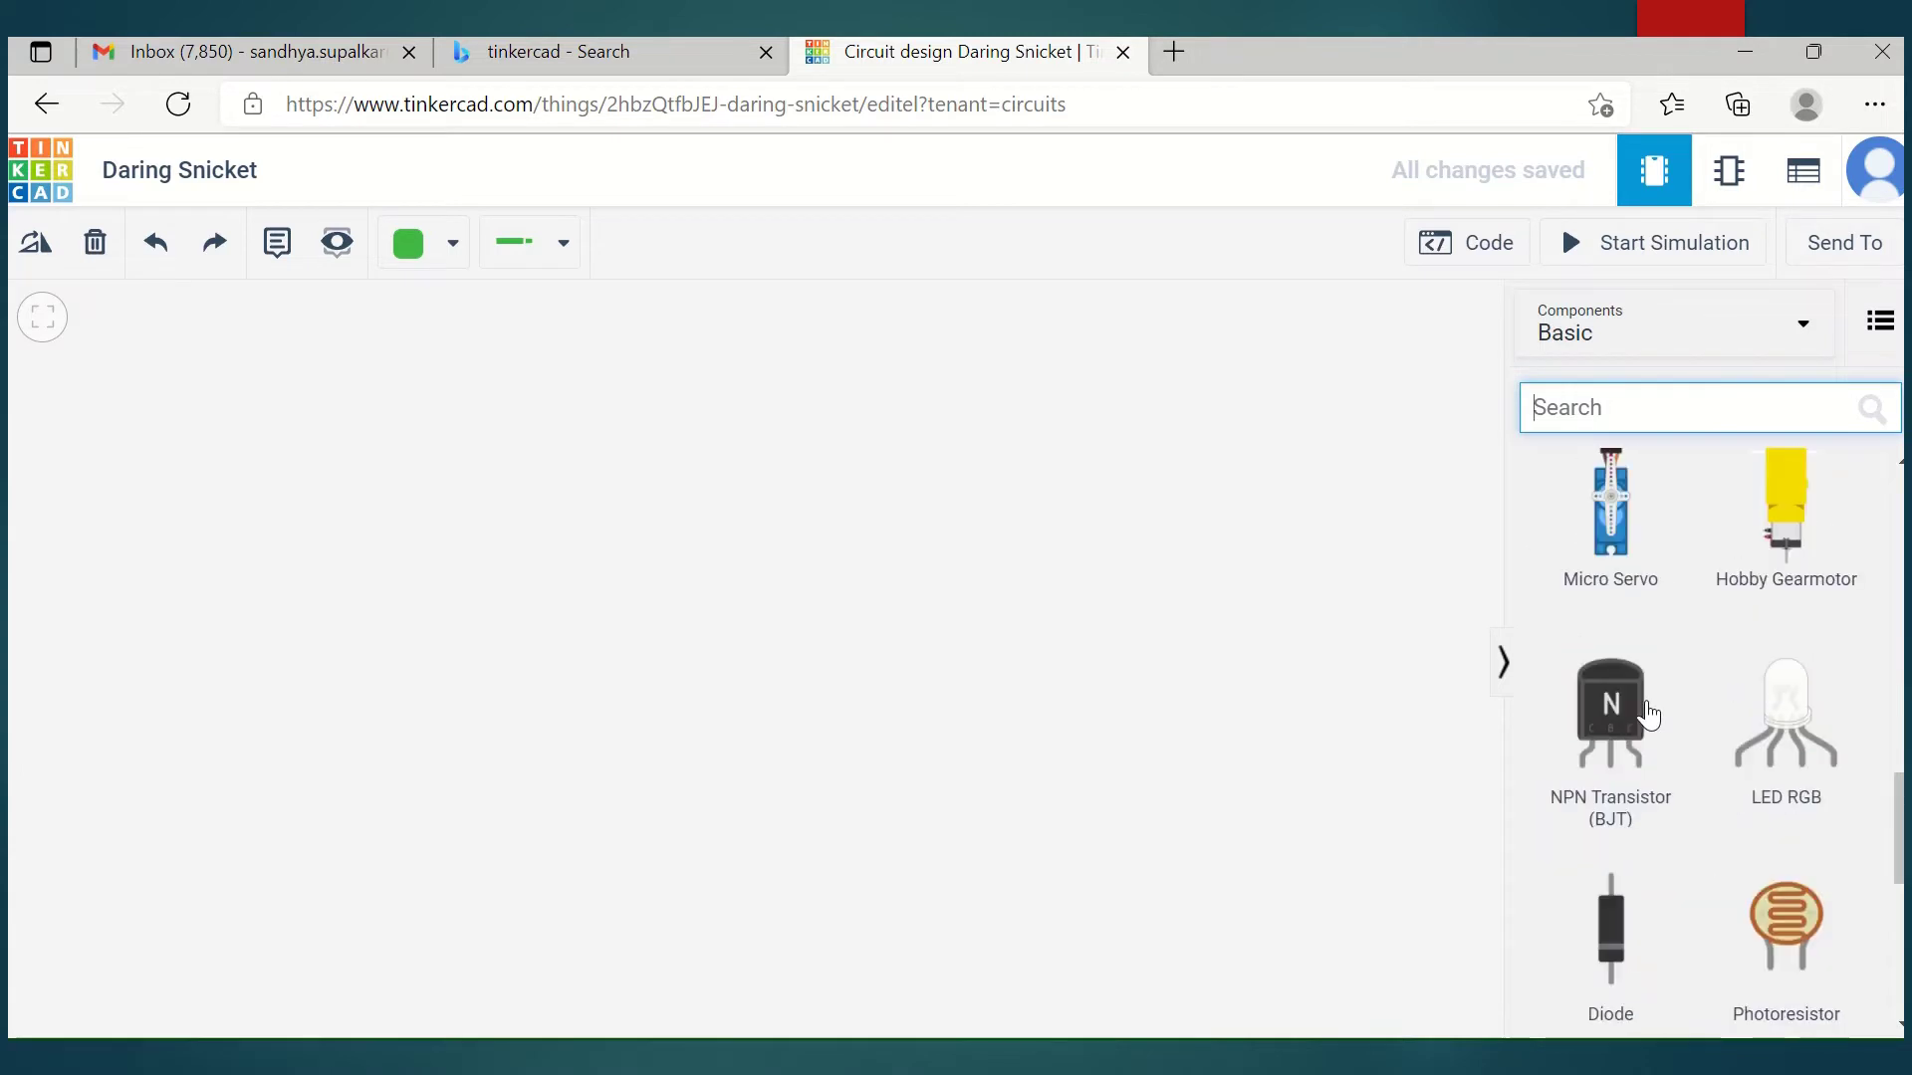
{"action": "scroll", "coordinate": [1648, 713], "scroll_direction": "up", "scroll_amount": 12}
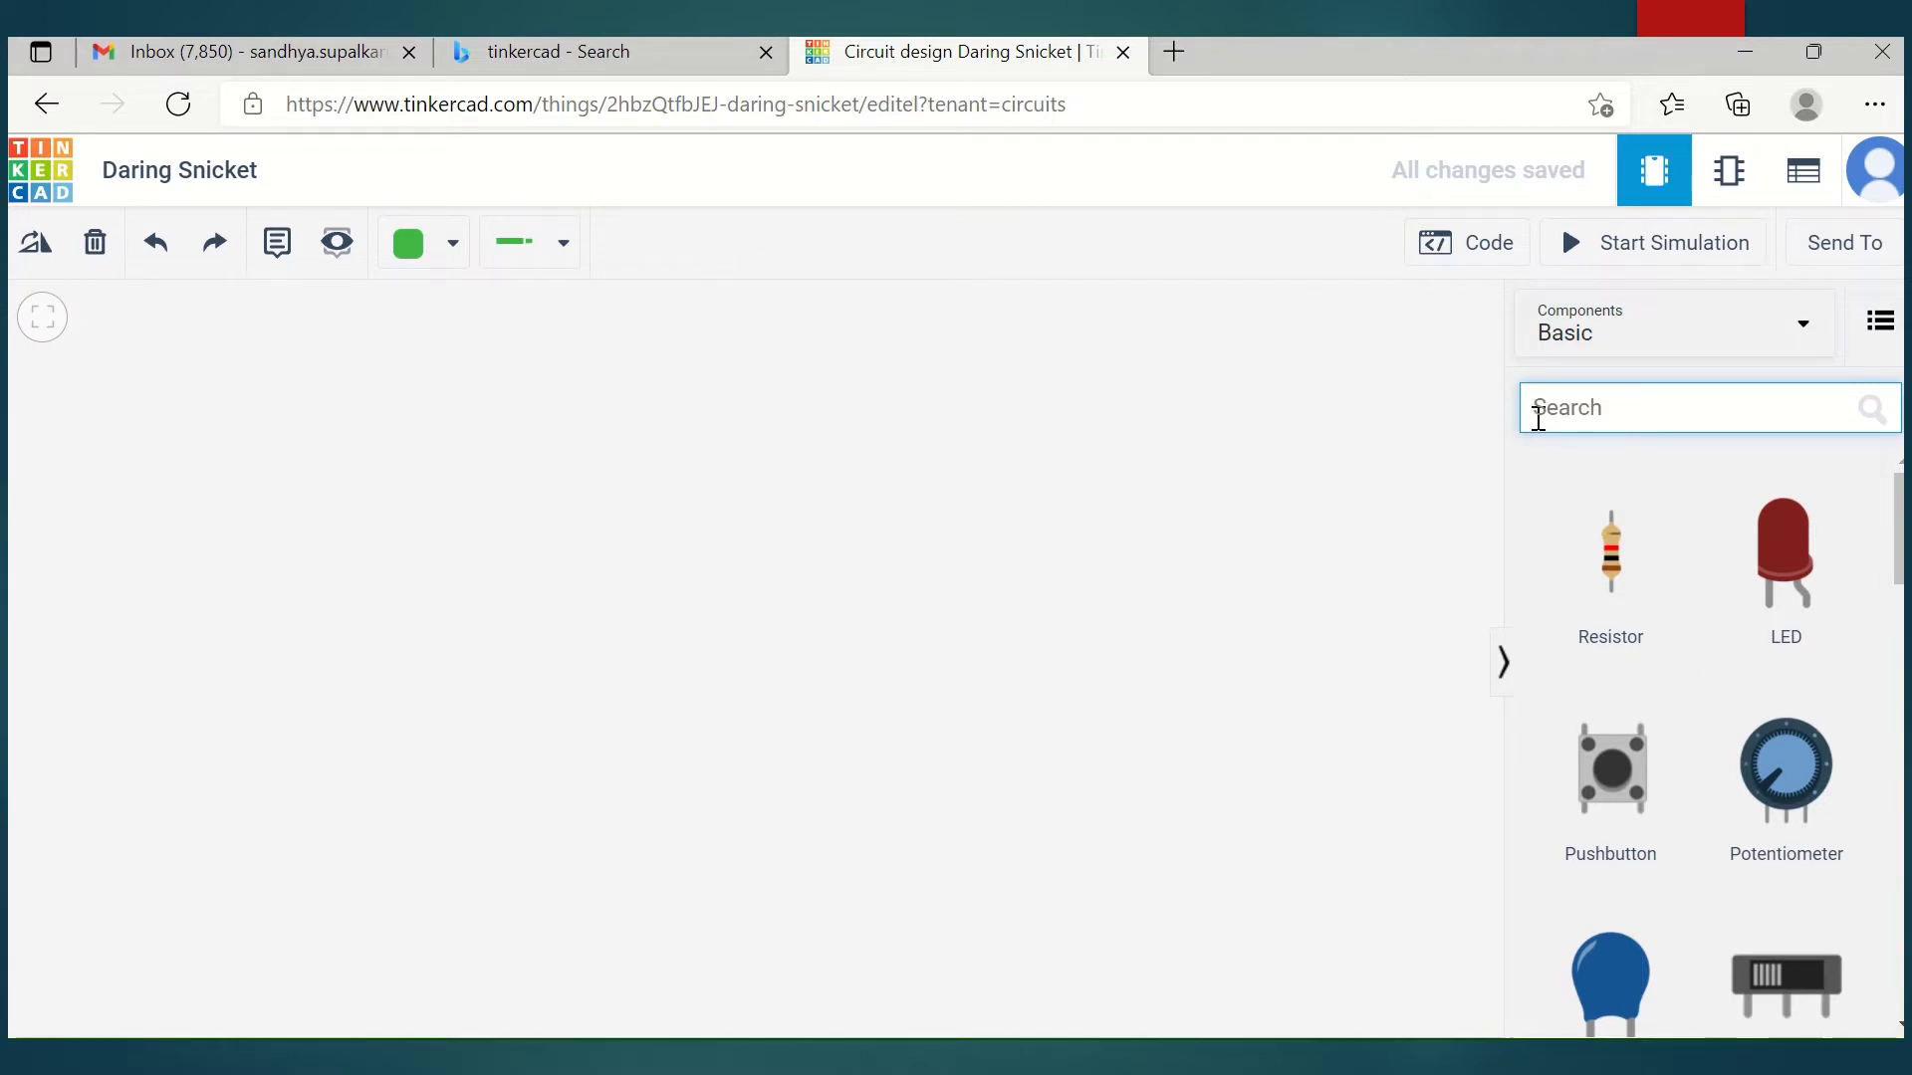
- Search the components for "breadboard" and place a Breadboard Small in the middle of the workspace
{"action": "type", "text": "b"}
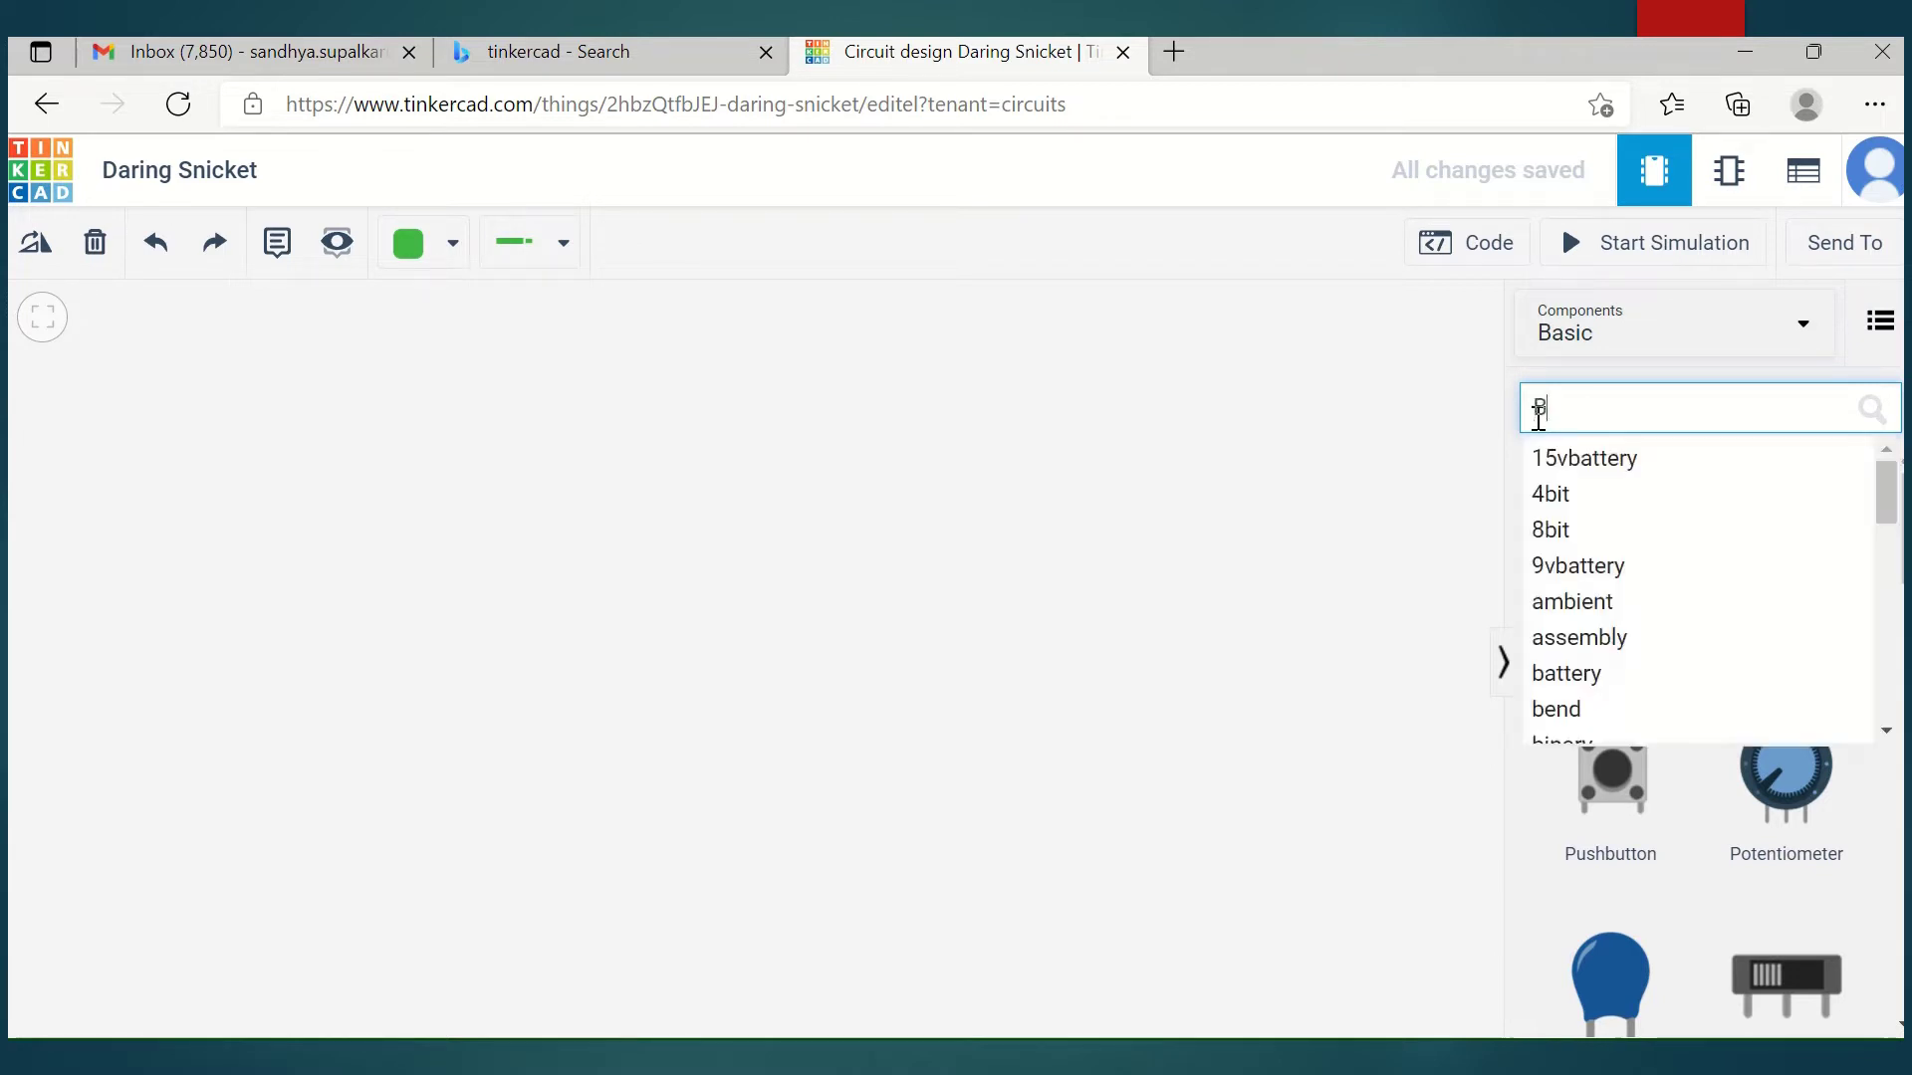
{"action": "type", "text": "RE"}
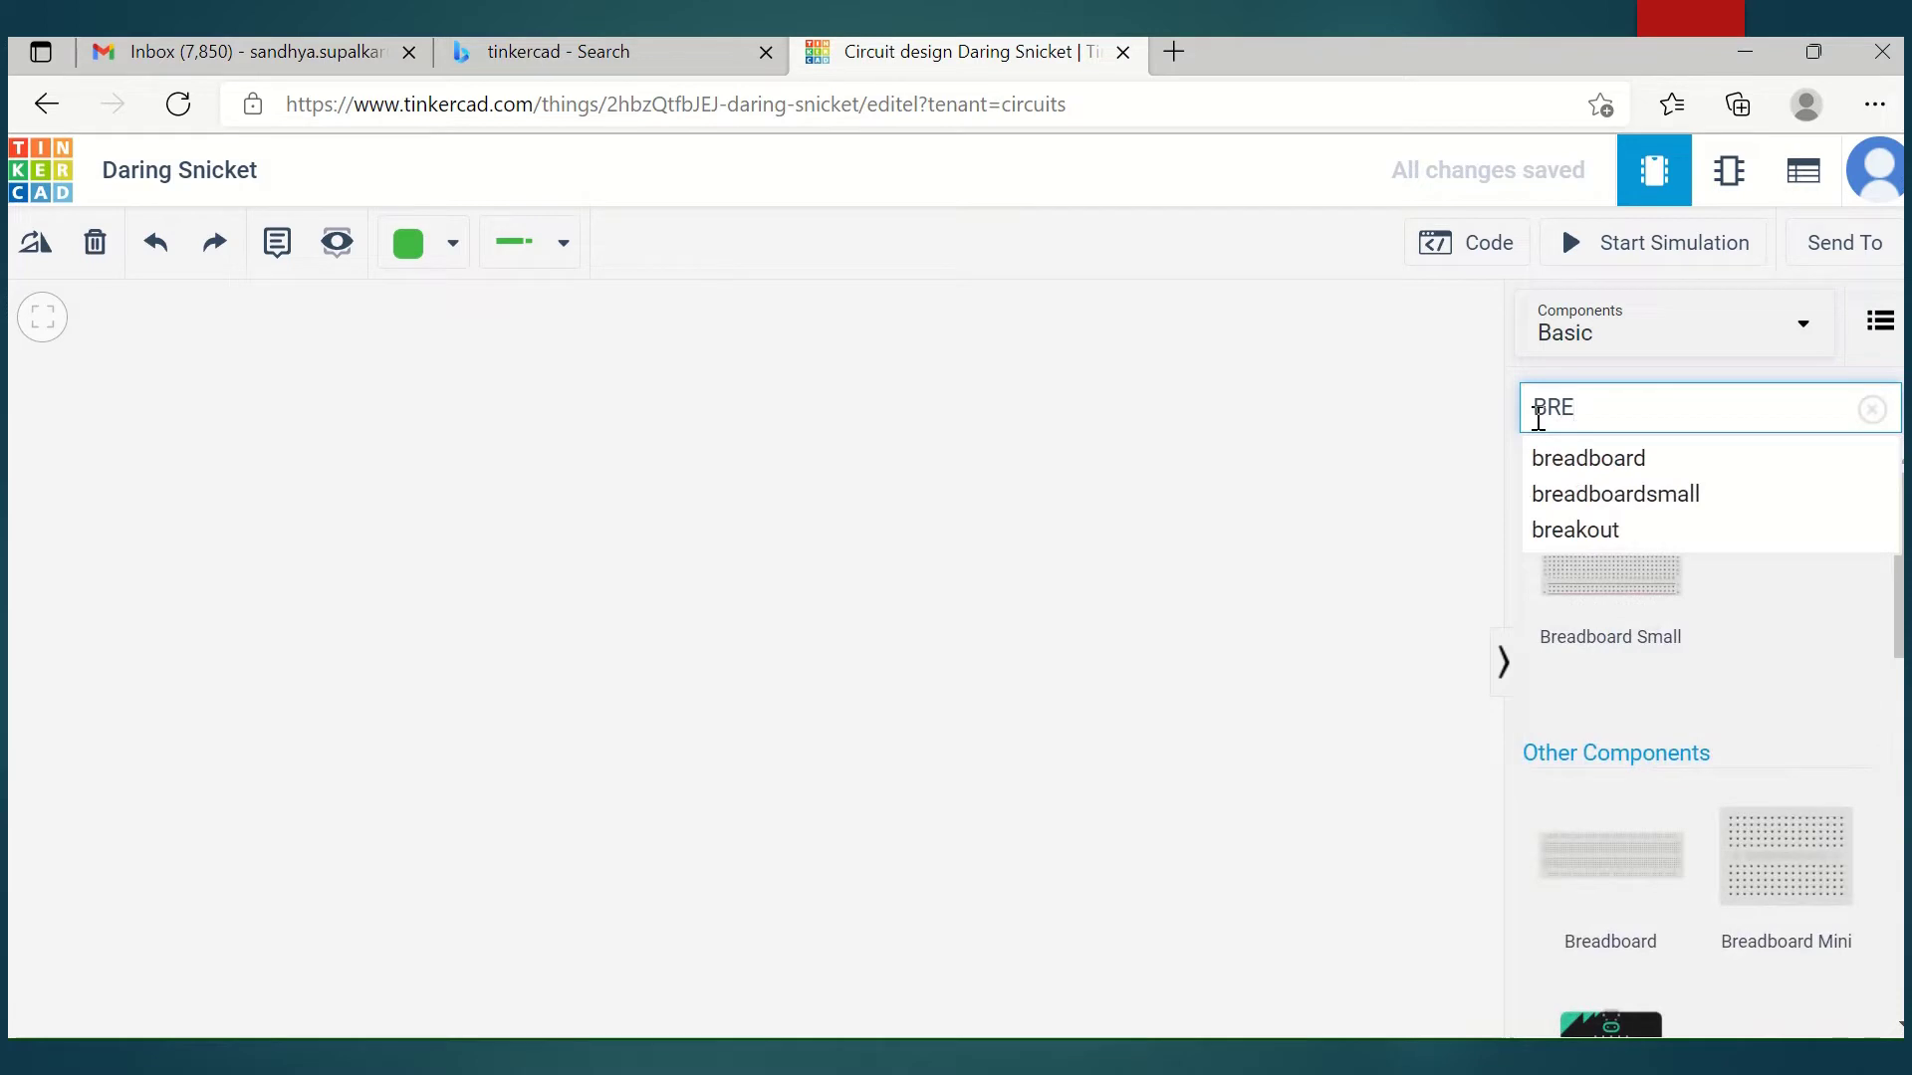
{"action": "left_click", "coordinate": [1623, 468]}
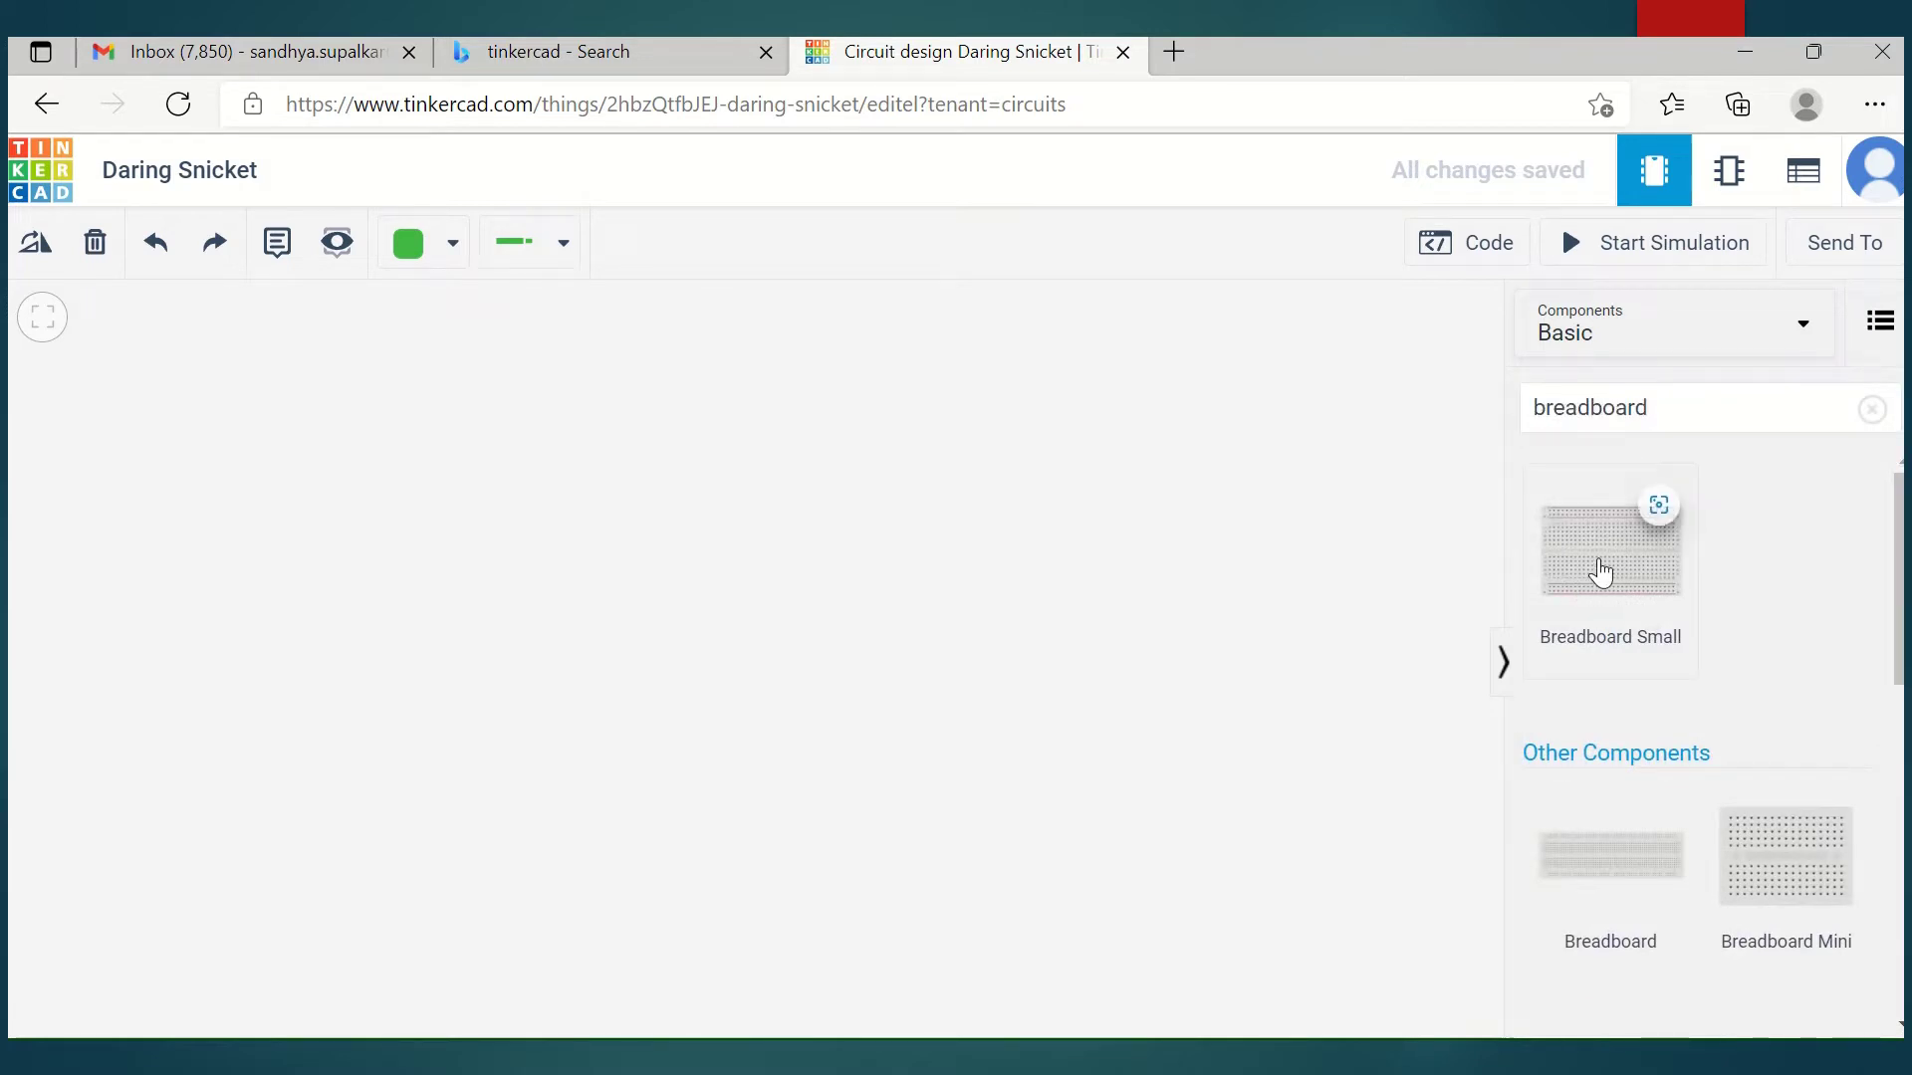
{"action": "left_click_drag", "start_coordinate": [1599, 572], "coordinate": [892, 677]}
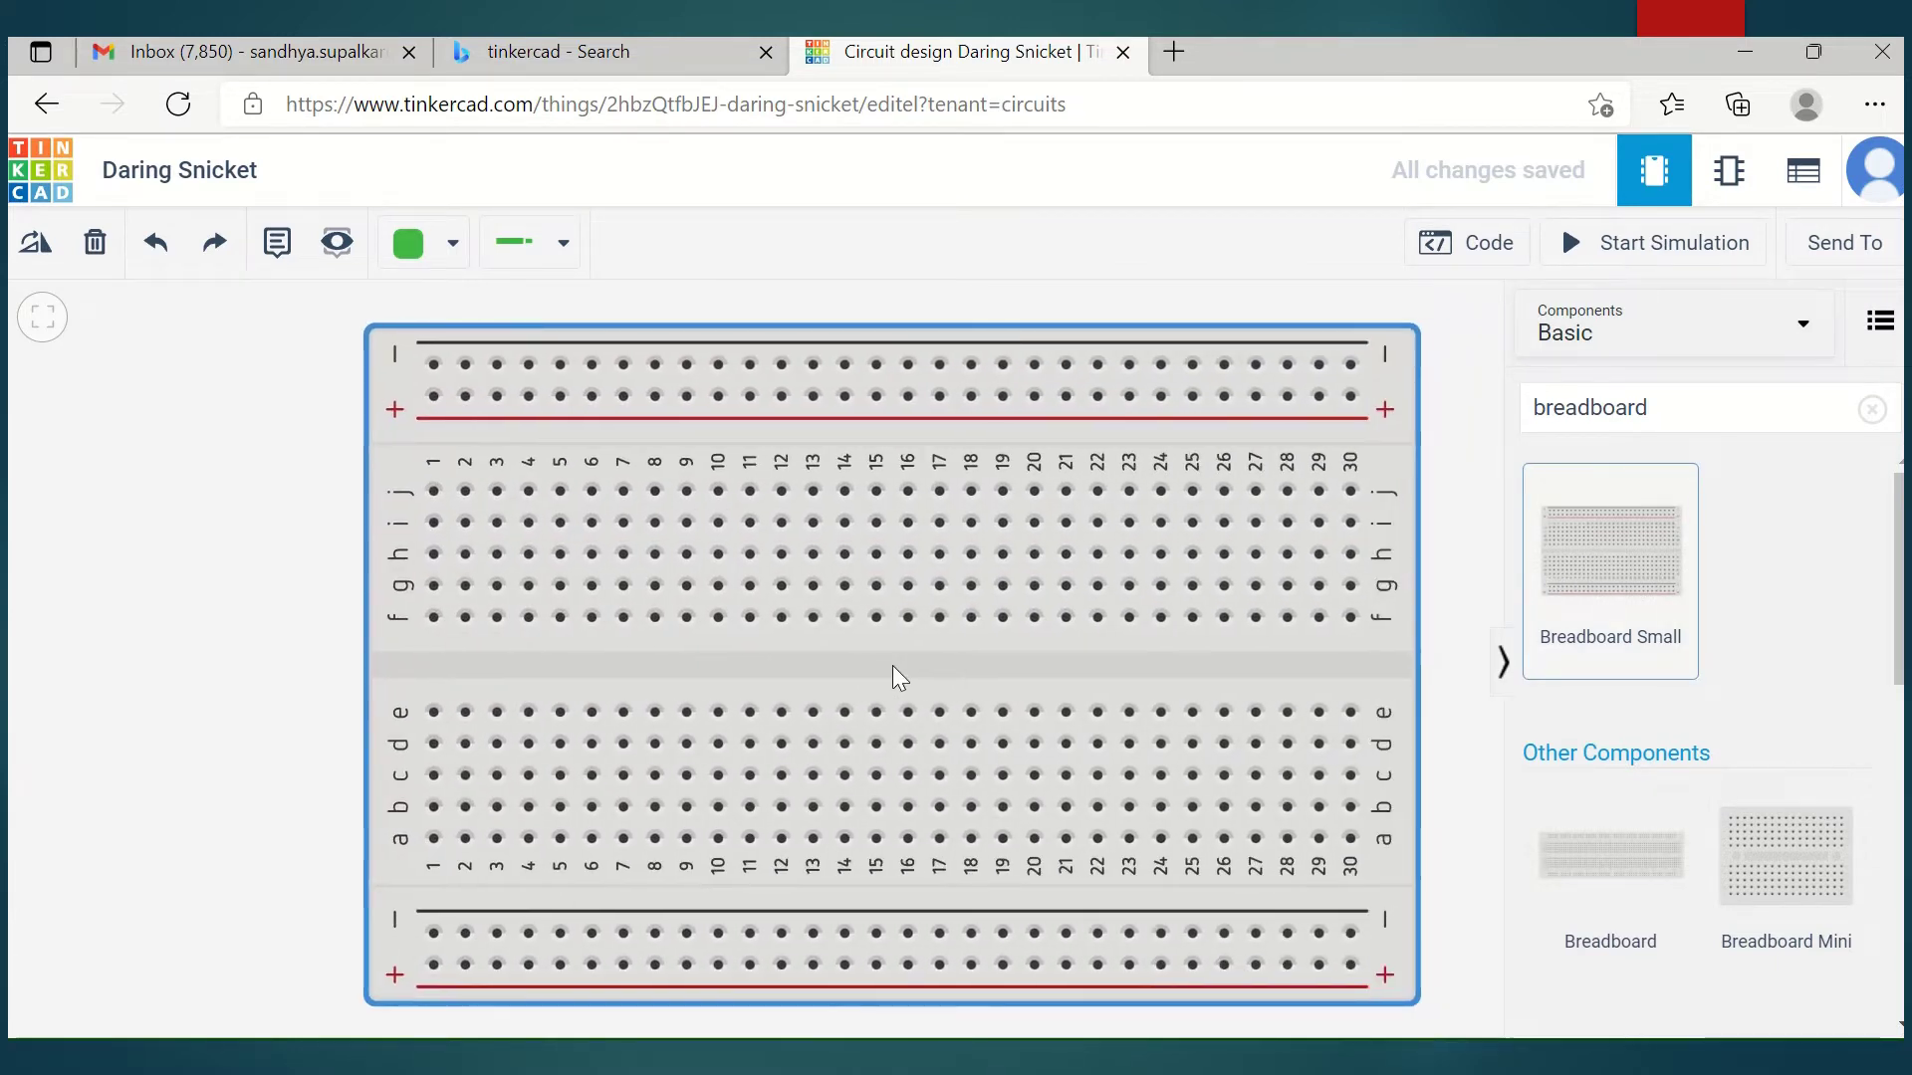
{"action": "scroll", "coordinate": [892, 677], "scroll_direction": "down", "scroll_amount": 3}
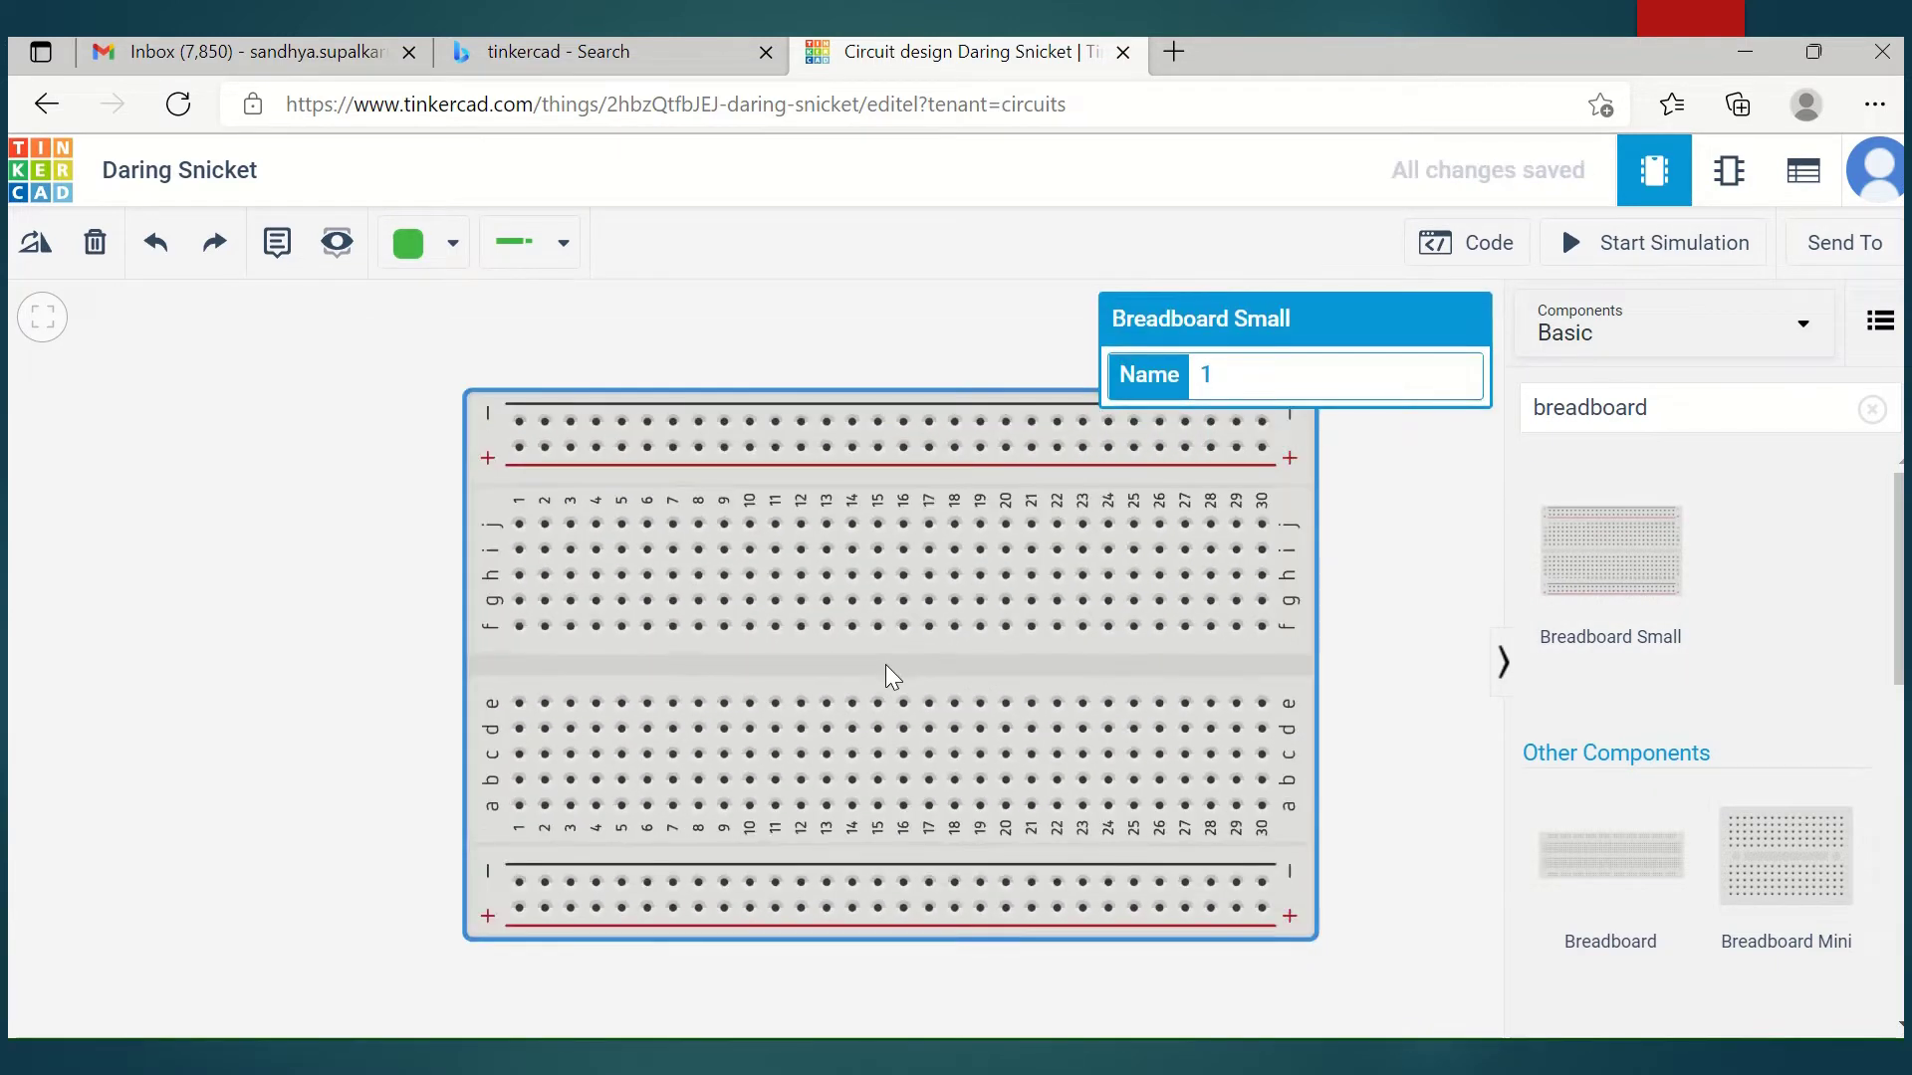
{"action": "scroll", "coordinate": [892, 675], "scroll_direction": "down", "scroll_amount": 1}
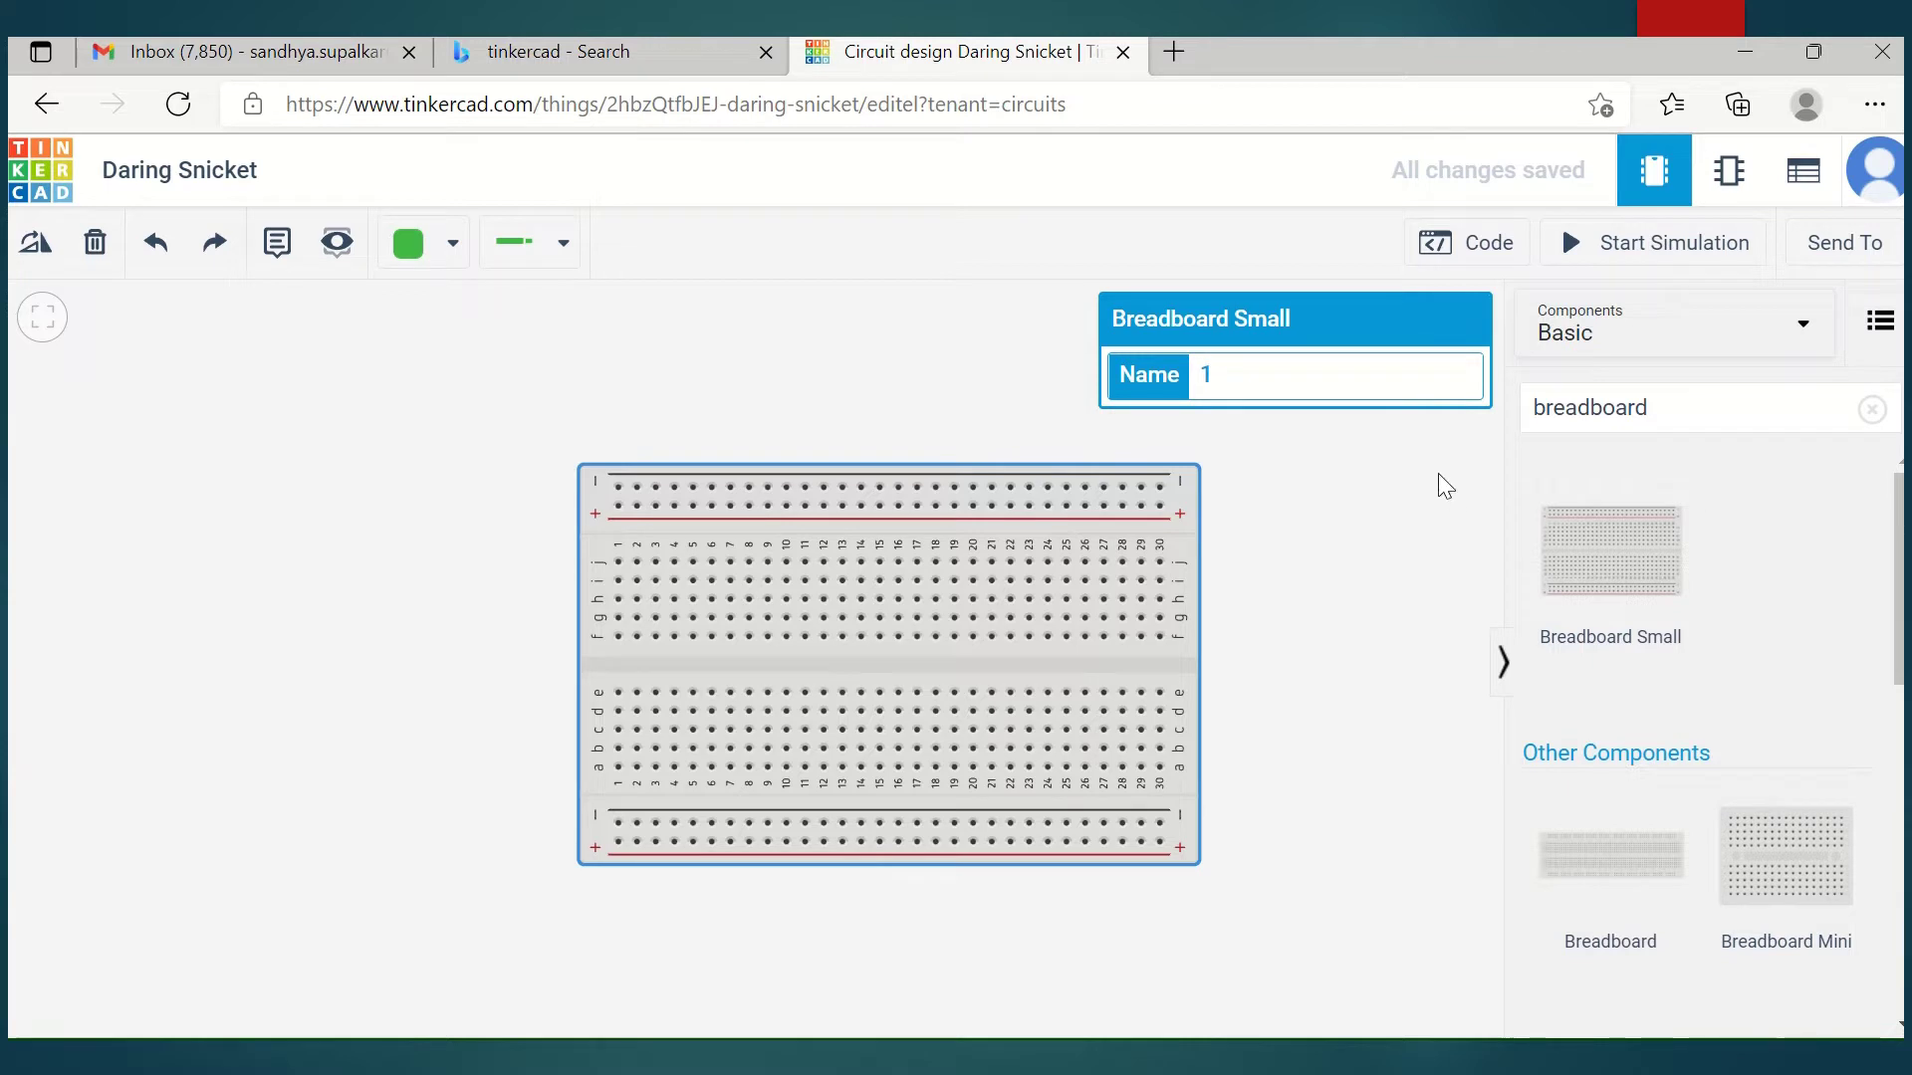
- Replace the component search text with "9v battery"
{"action": "left_click", "coordinate": [1665, 415]}
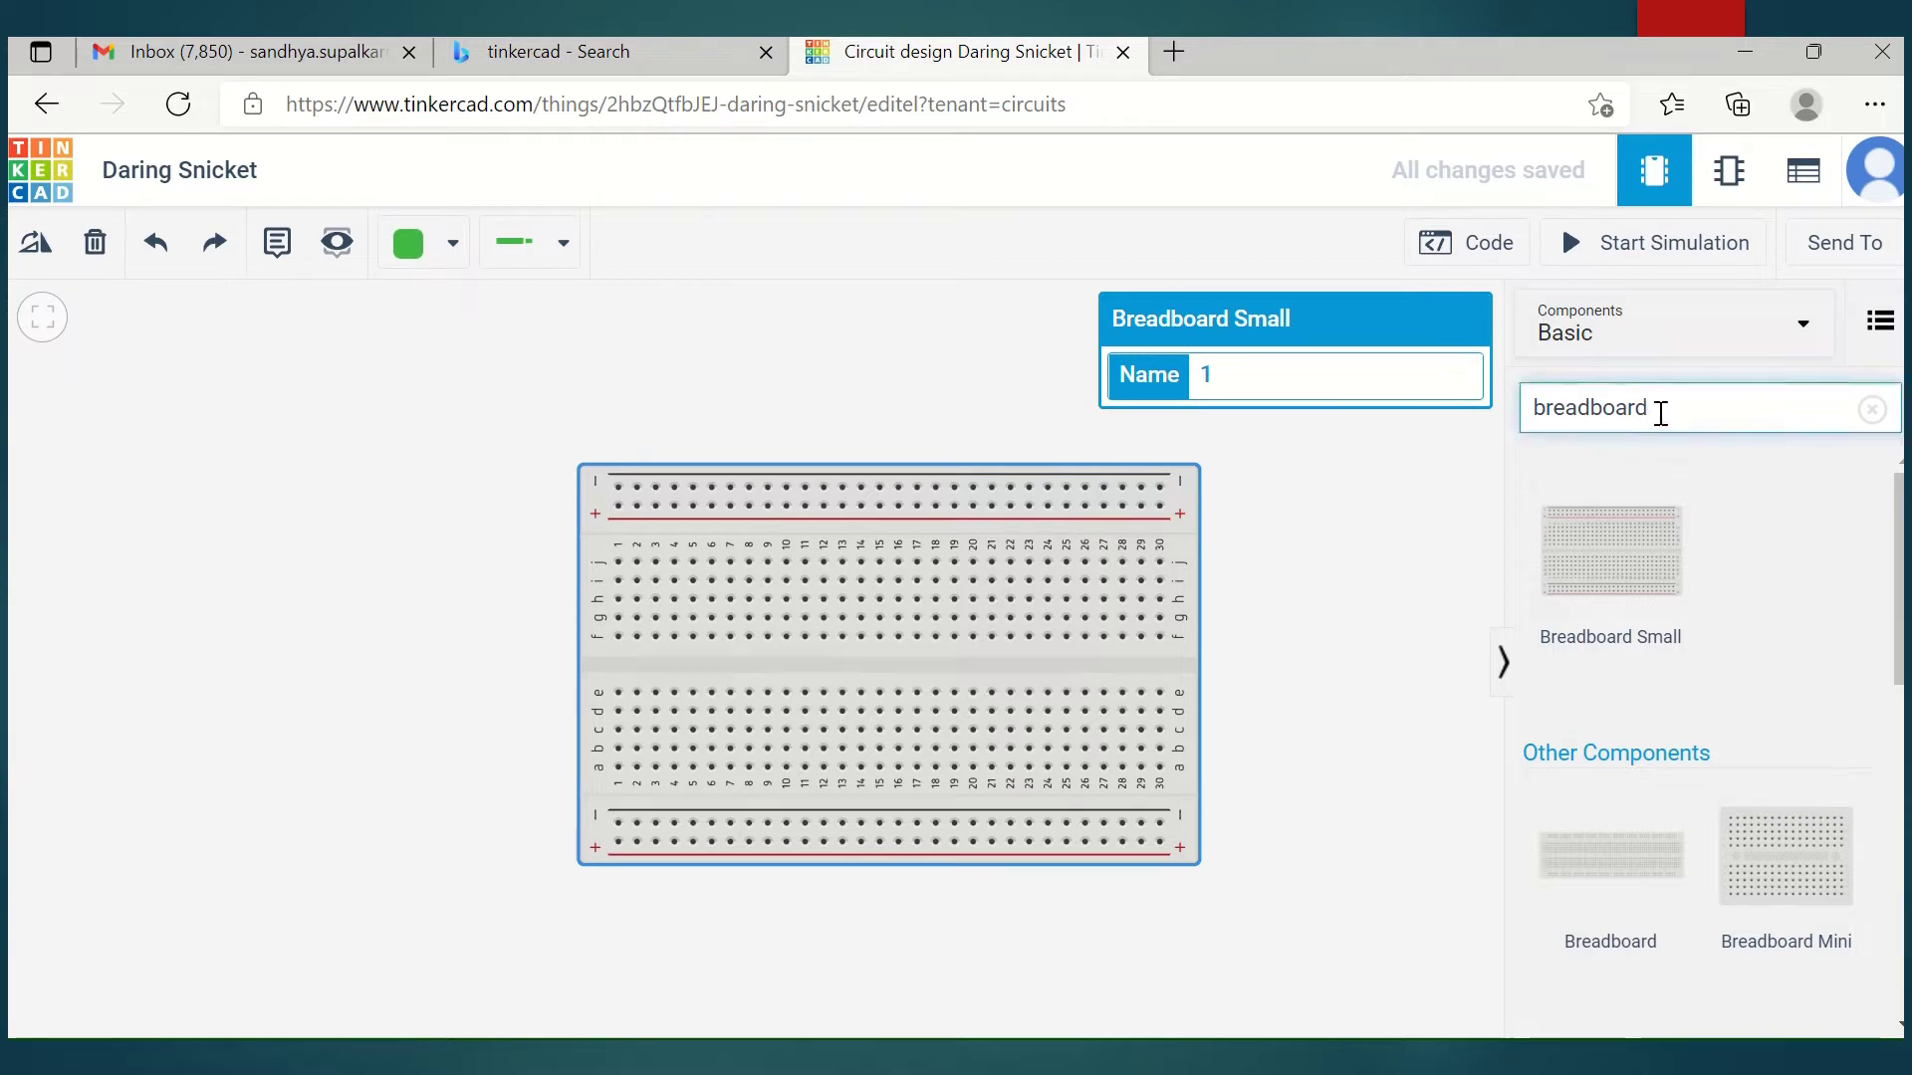
{"action": "key", "text": "BackSpace"}
{"action": "key", "text": "BackSpace"}
{"action": "key", "text": "BackSpace"}
{"action": "key", "text": "BackSpace"}
{"action": "key", "text": "BackSpace"}
{"action": "key", "text": "BackSpace"}
{"action": "key", "text": "BackSpace"}
{"action": "key", "text": "BackSpace"}
{"action": "key", "text": "BackSpace"}
{"action": "key", "text": "BackSpace"}
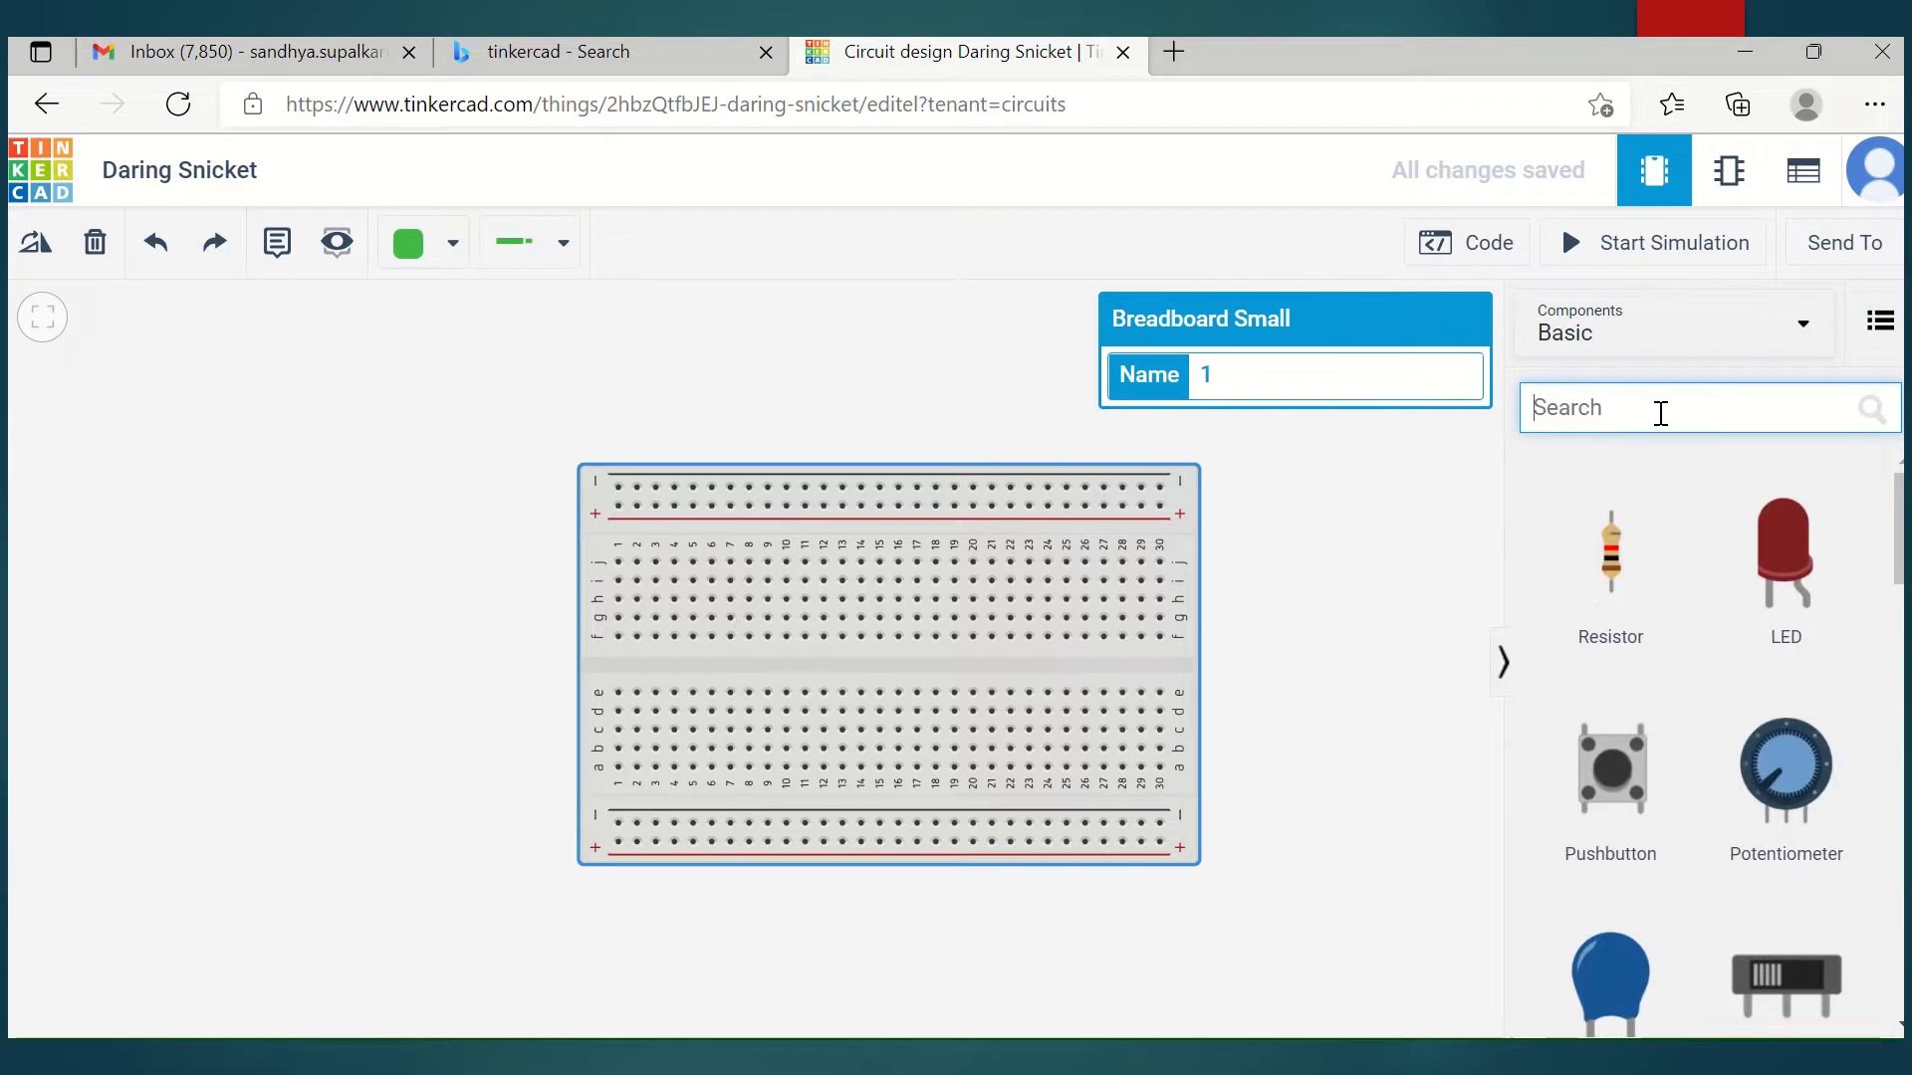
{"action": "type", "text": "BATT"}
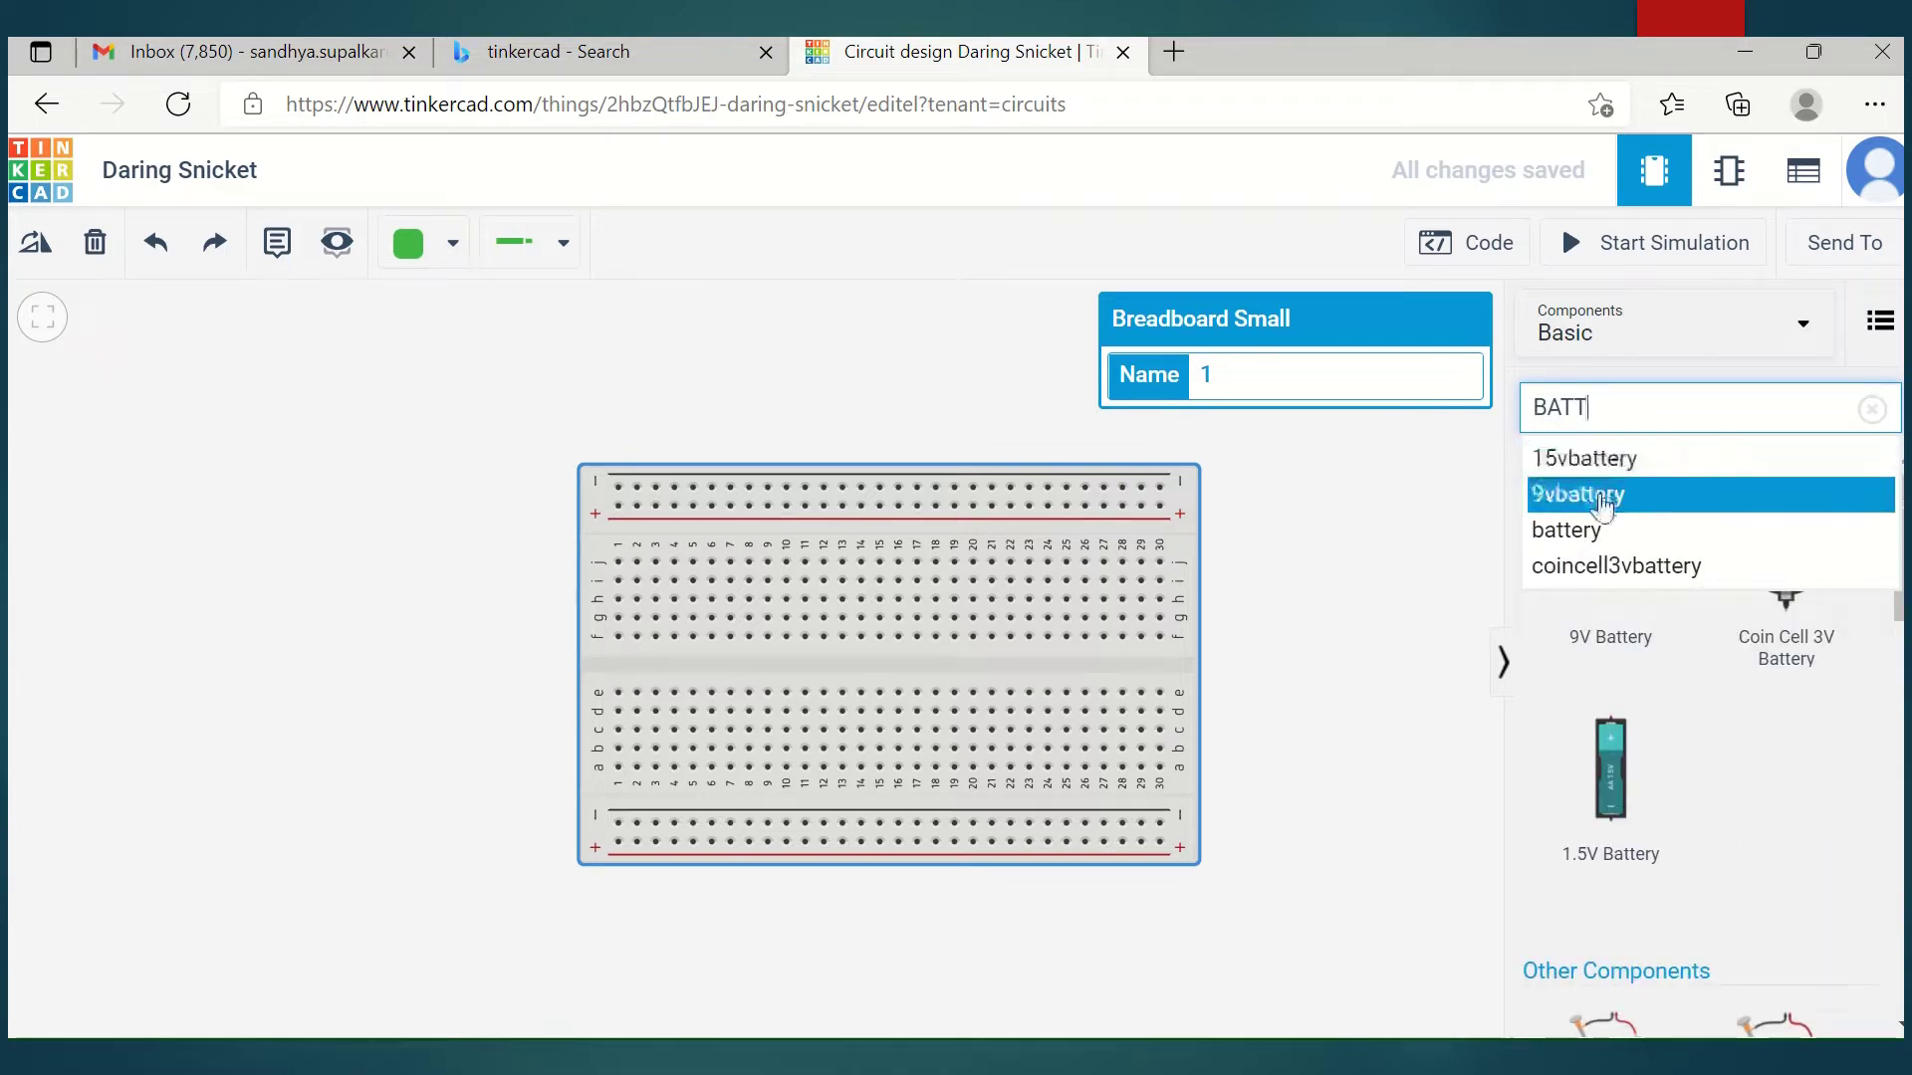
{"action": "left_click", "coordinate": [1603, 503]}
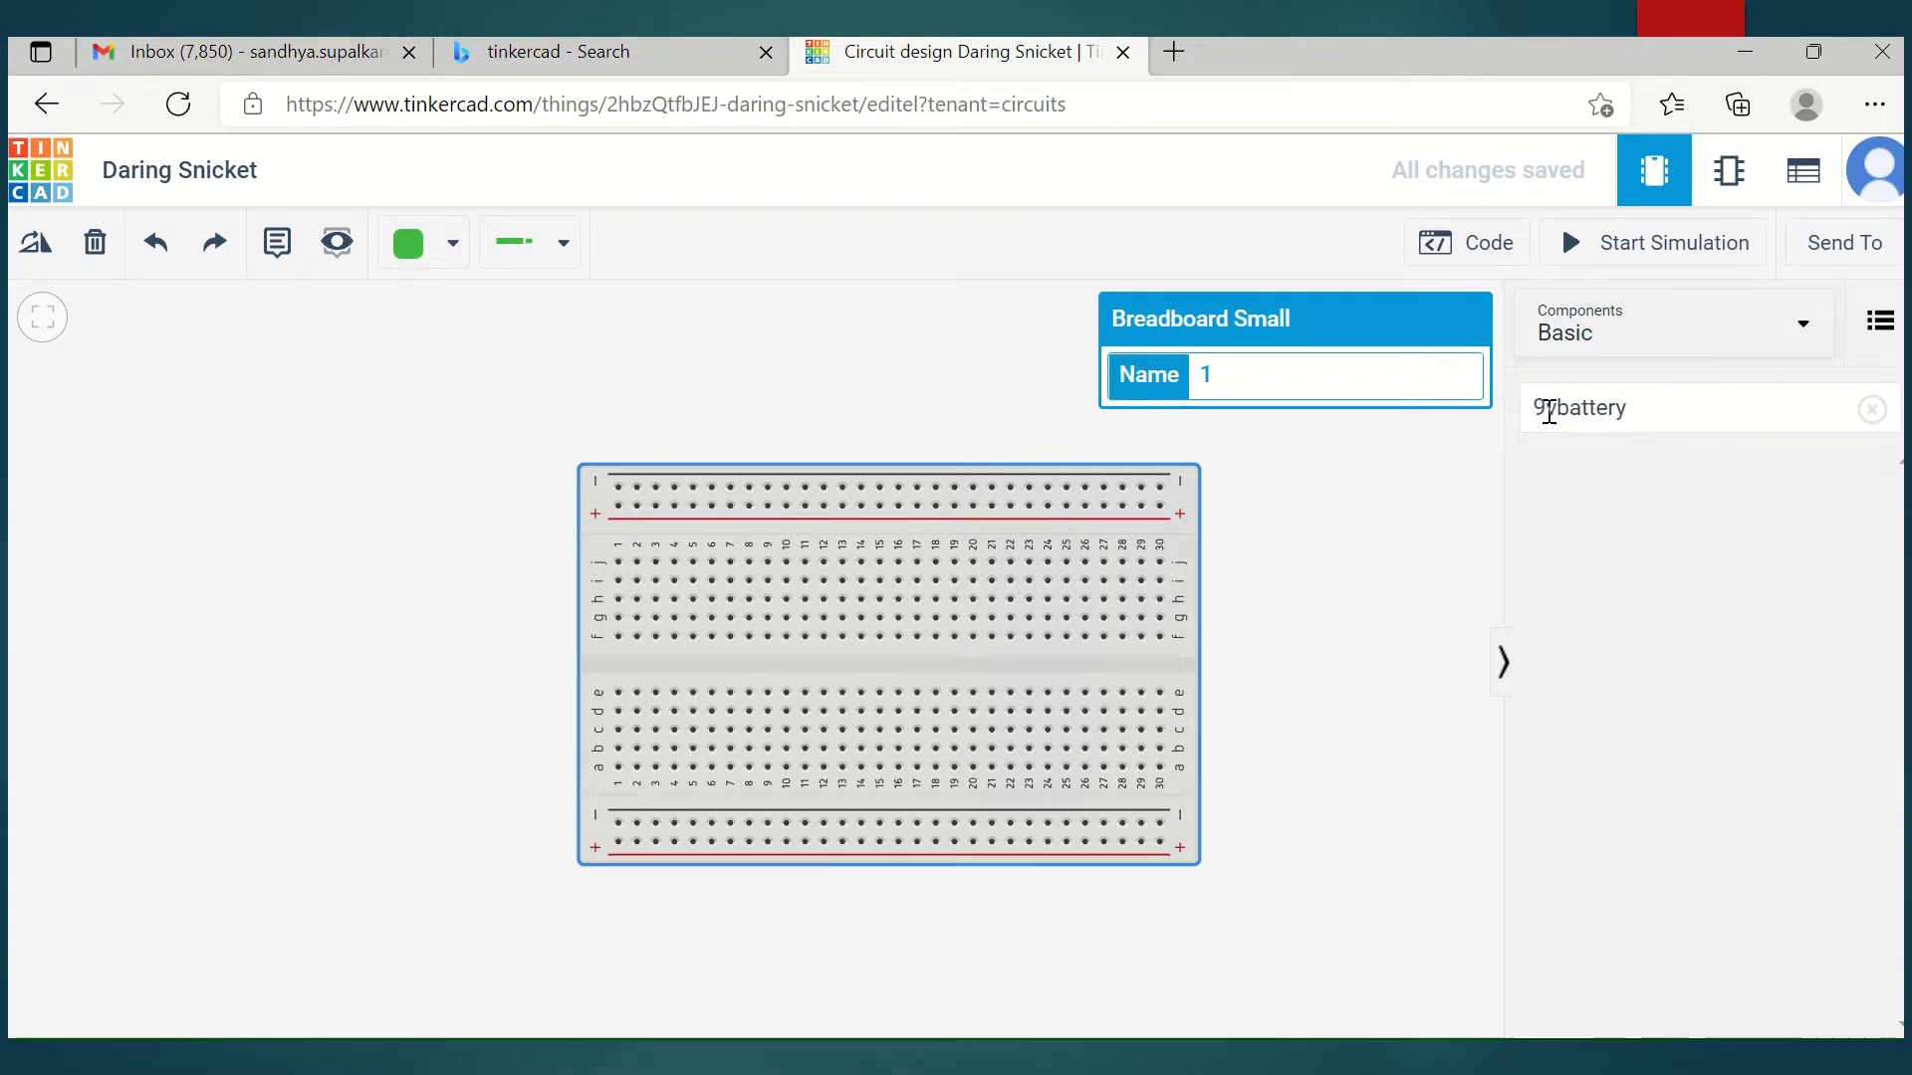
{"action": "left_click", "coordinate": [1555, 410]}
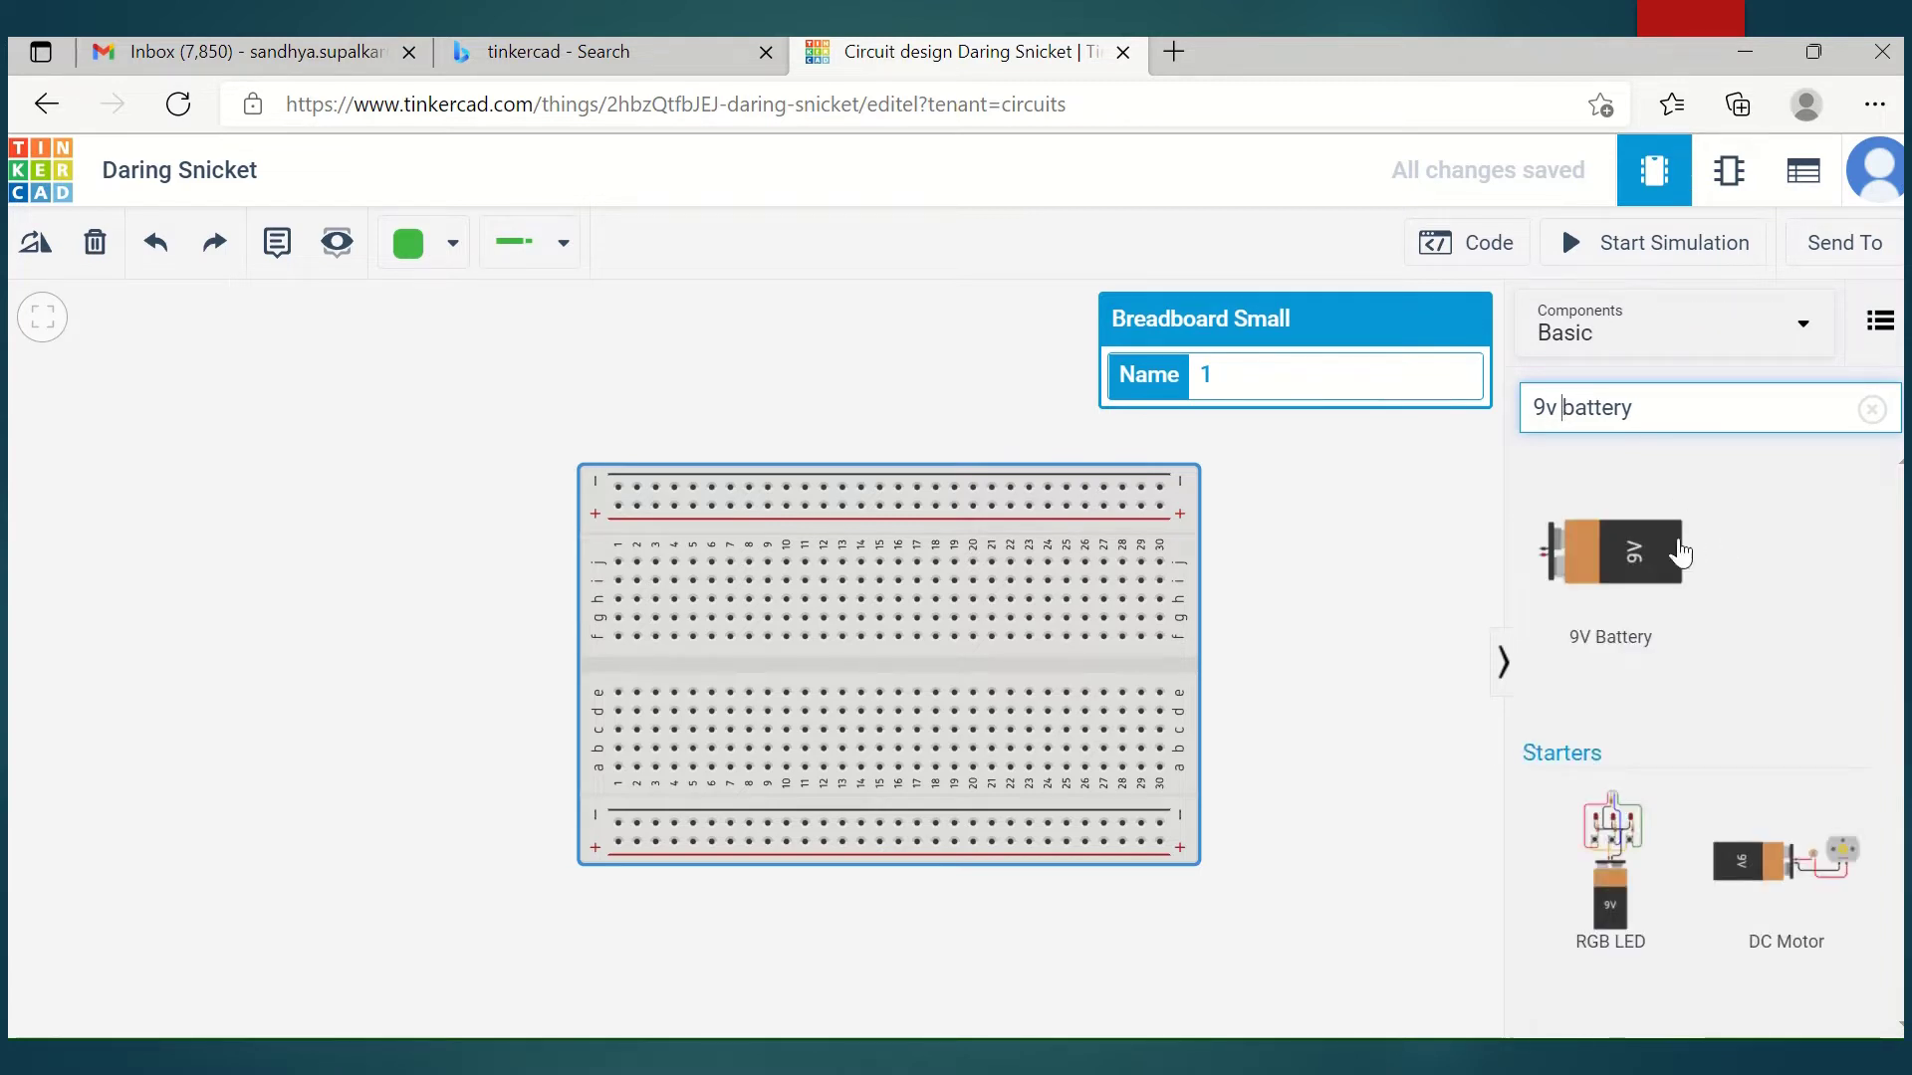
- Place a 9V Battery above and to the left of the breadboard
{"action": "left_click", "coordinate": [1593, 570]}
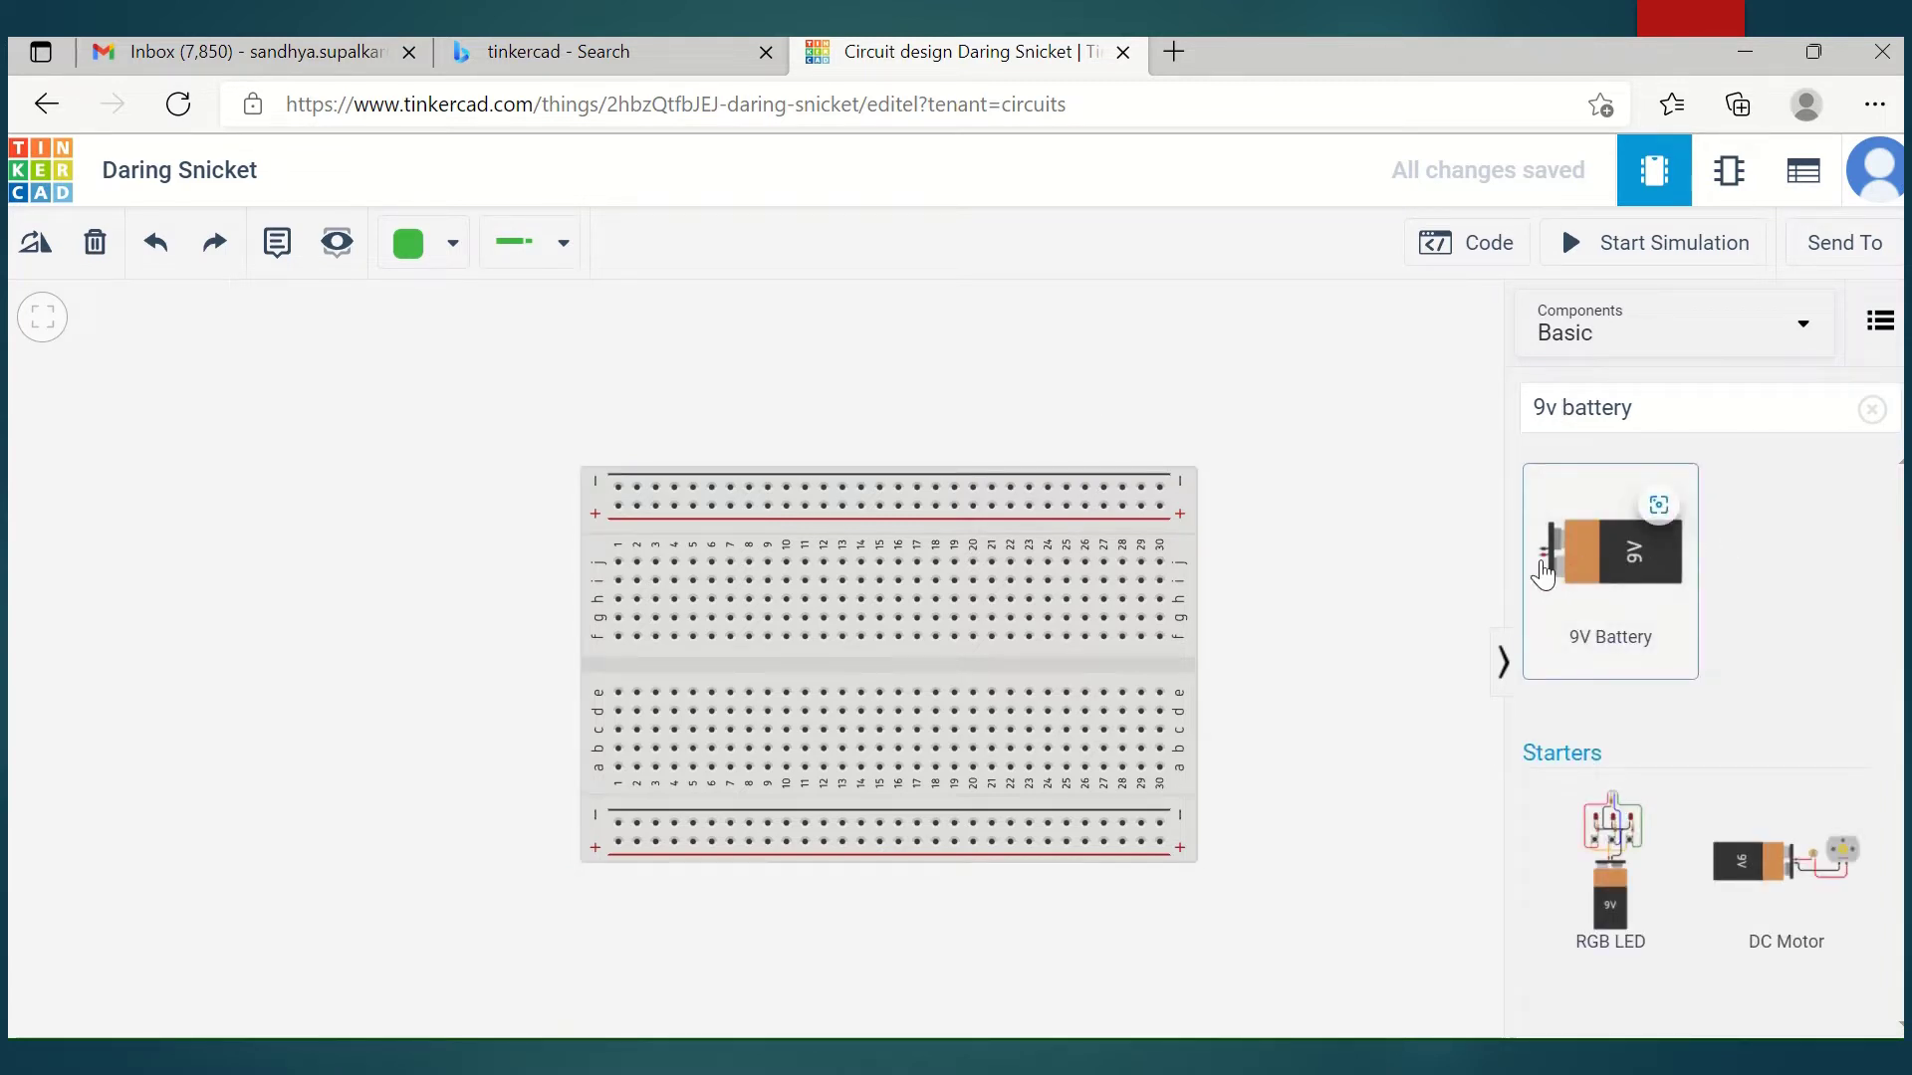
{"action": "left_click_drag", "start_coordinate": [1542, 574], "coordinate": [129, 464]}
{"action": "left_click_drag", "start_coordinate": [107, 483], "coordinate": [100, 473]}
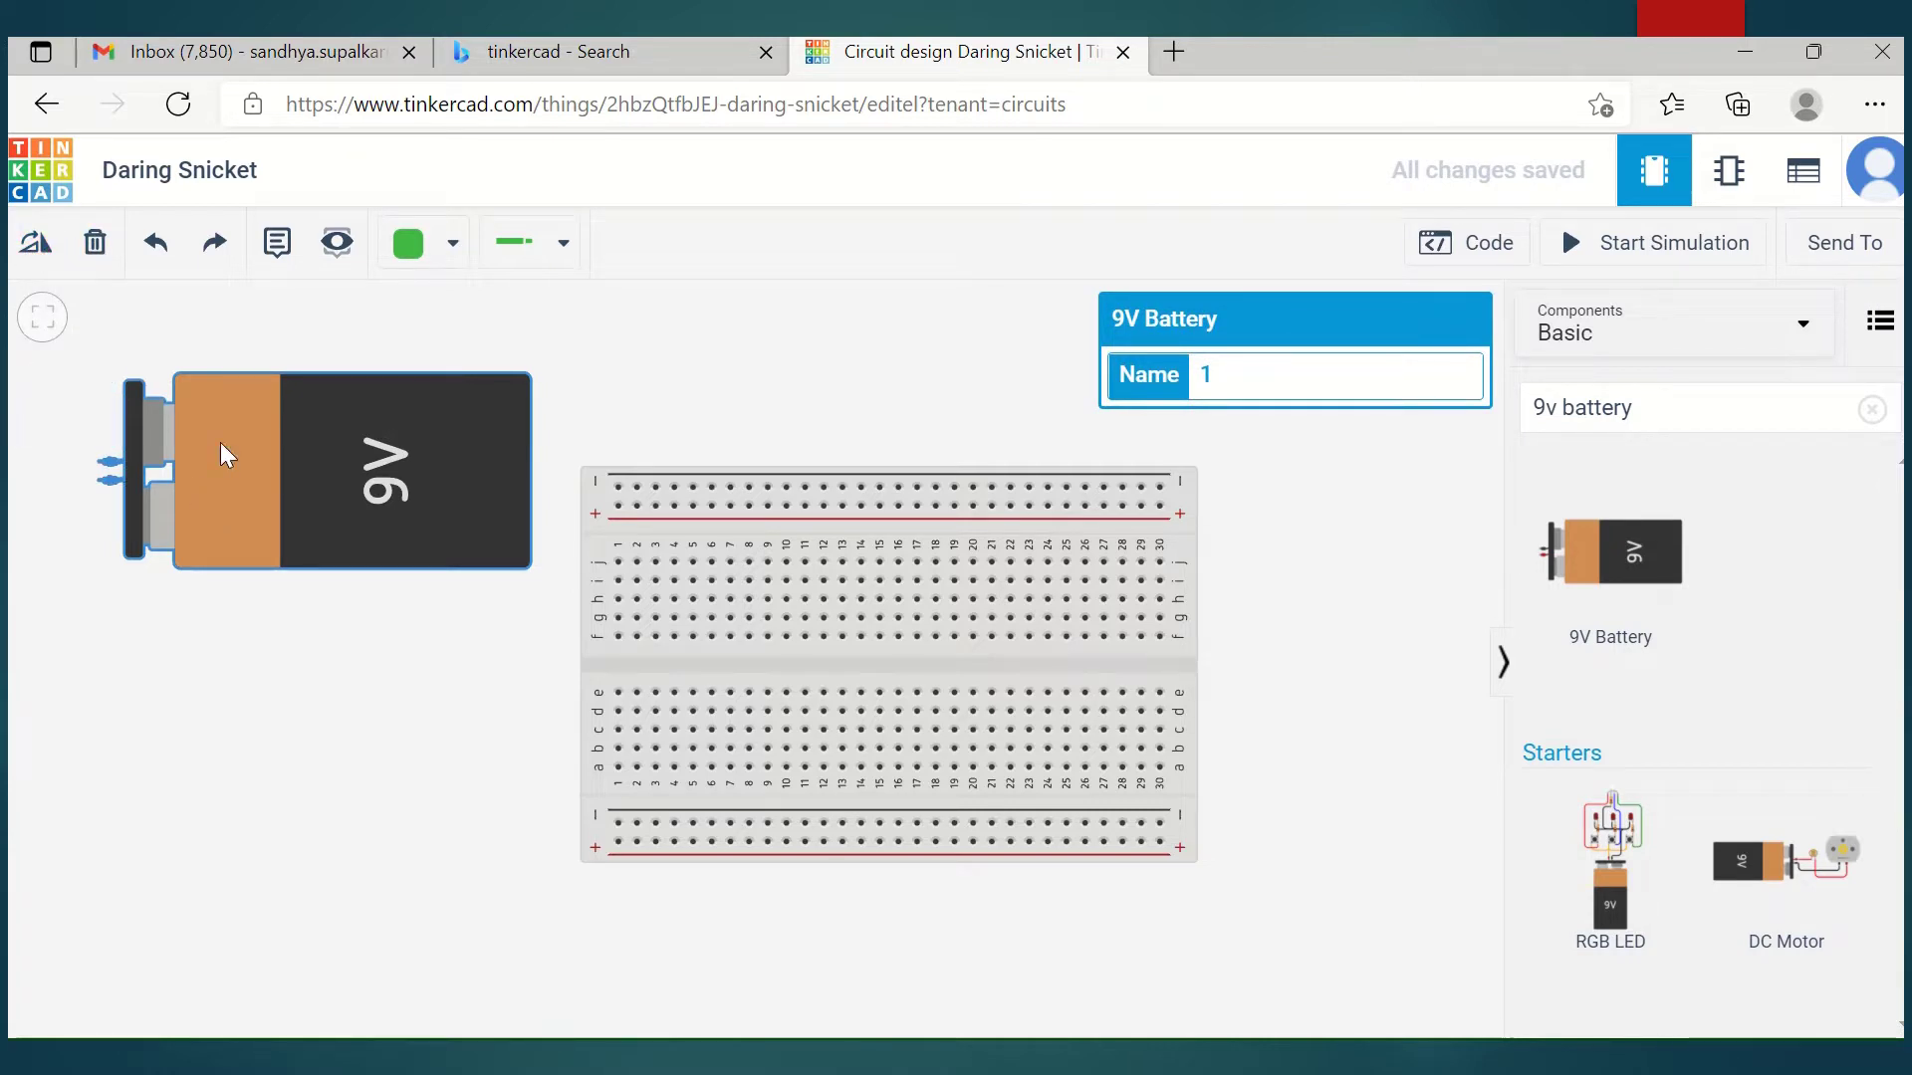
- Rotate the 9V battery clockwise until its terminals face up, and position it to the left of the breadboard
{"action": "left_click", "coordinate": [35, 245]}
{"action": "left_click", "coordinate": [27, 255]}
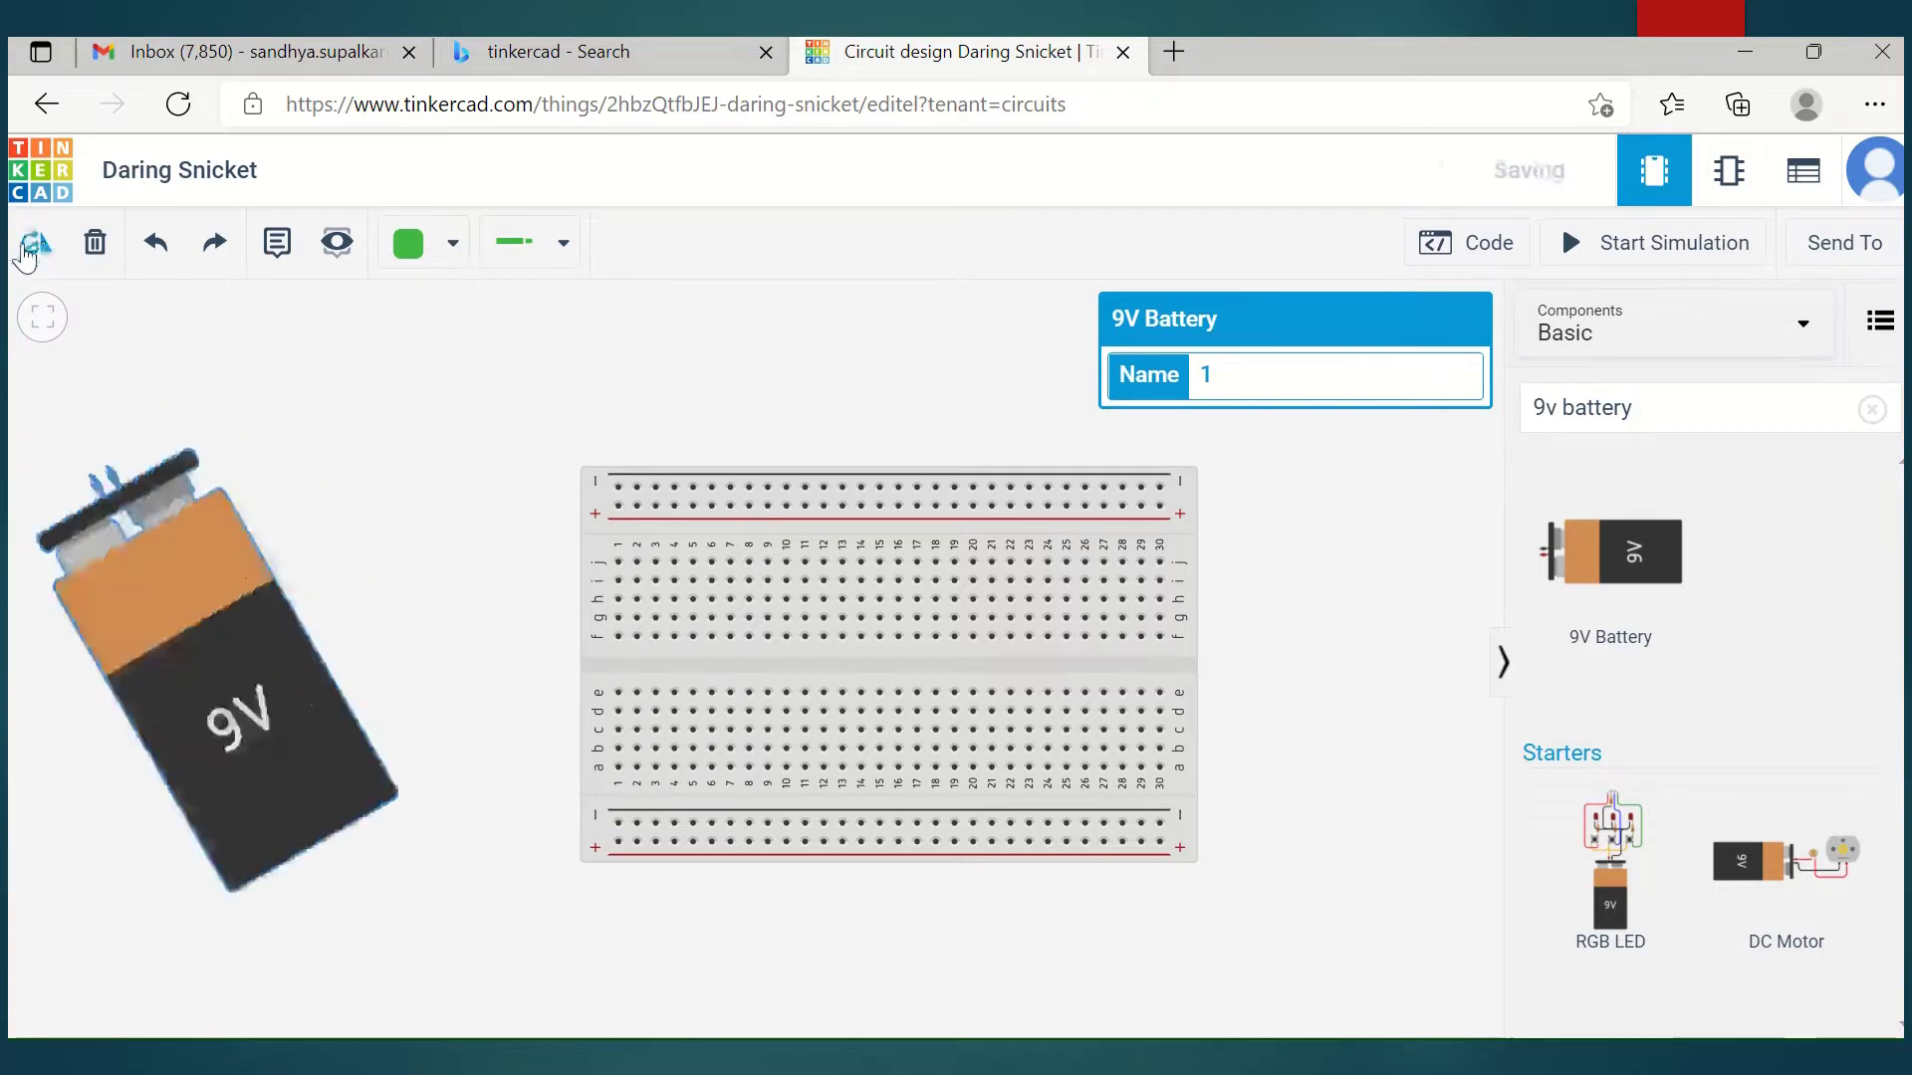
{"action": "left_click", "coordinate": [27, 255]}
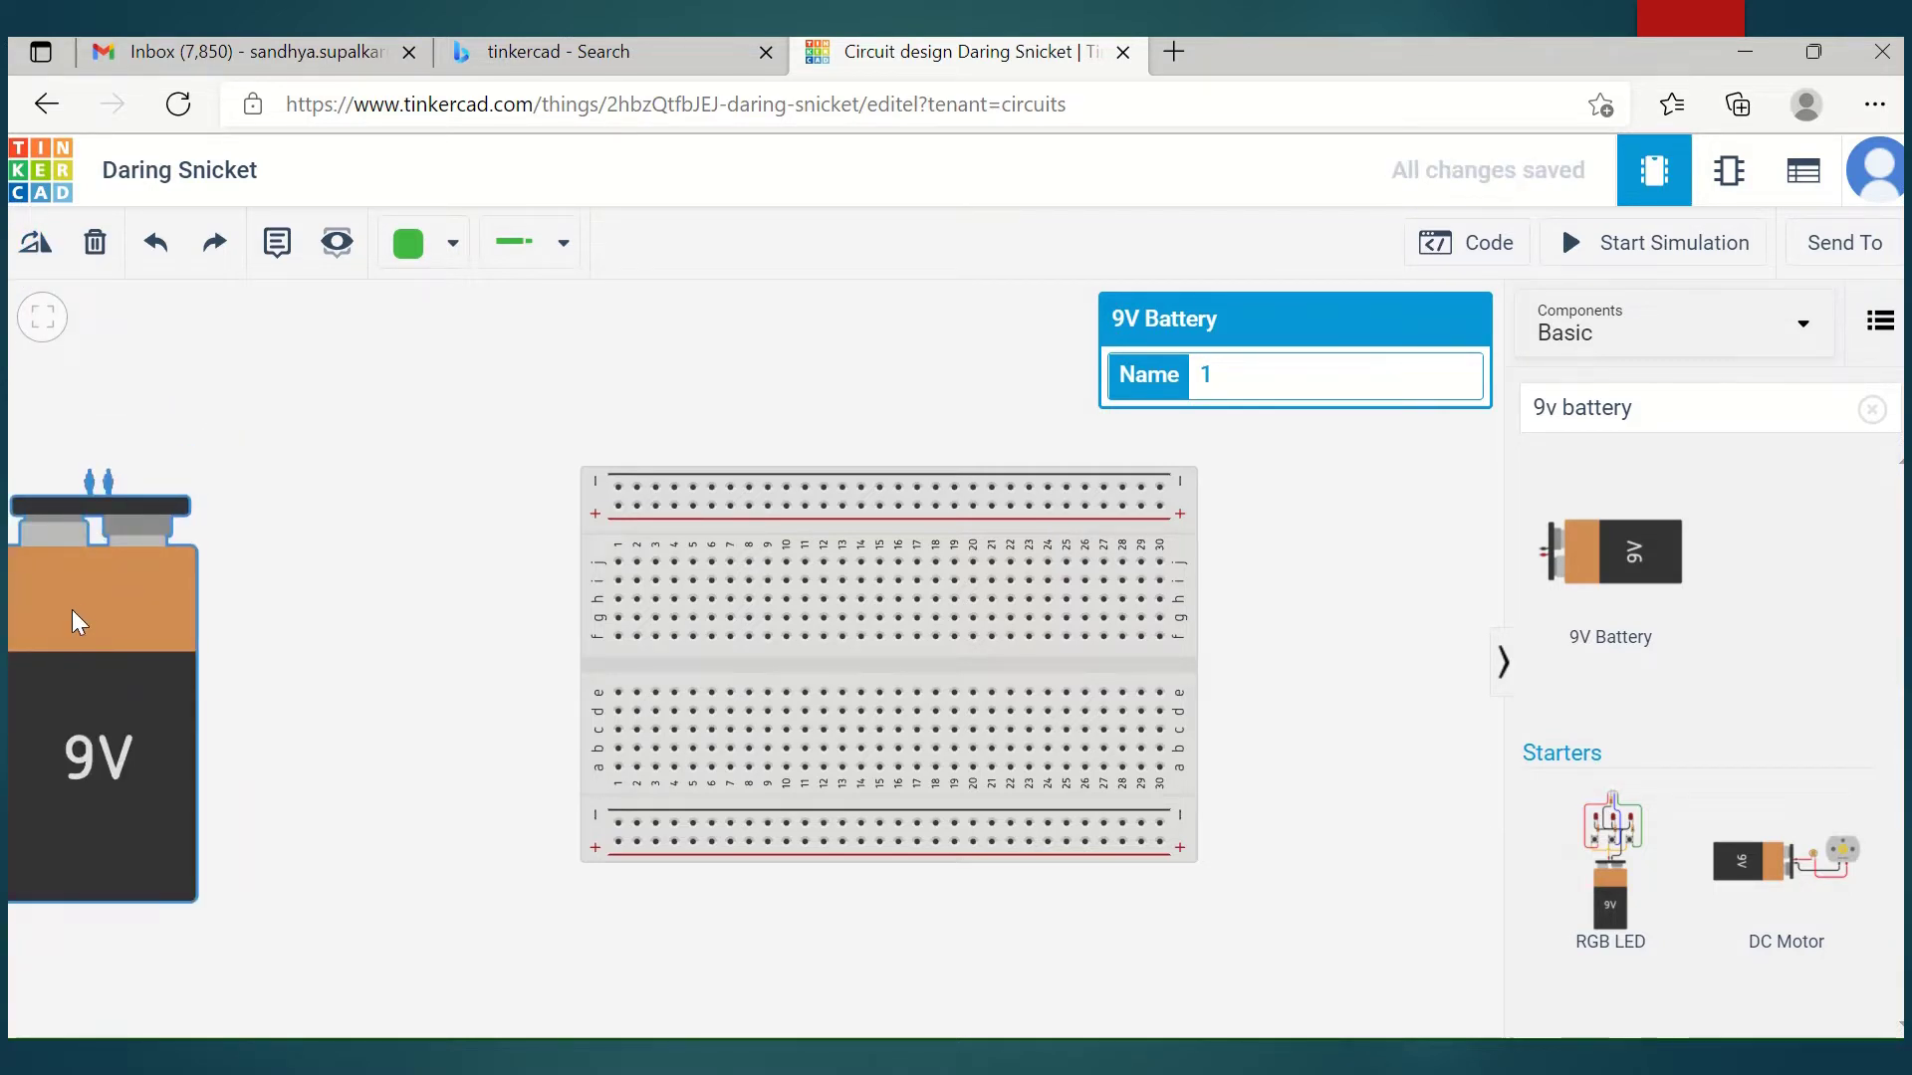
{"action": "left_click_drag", "start_coordinate": [72, 609], "coordinate": [272, 618]}
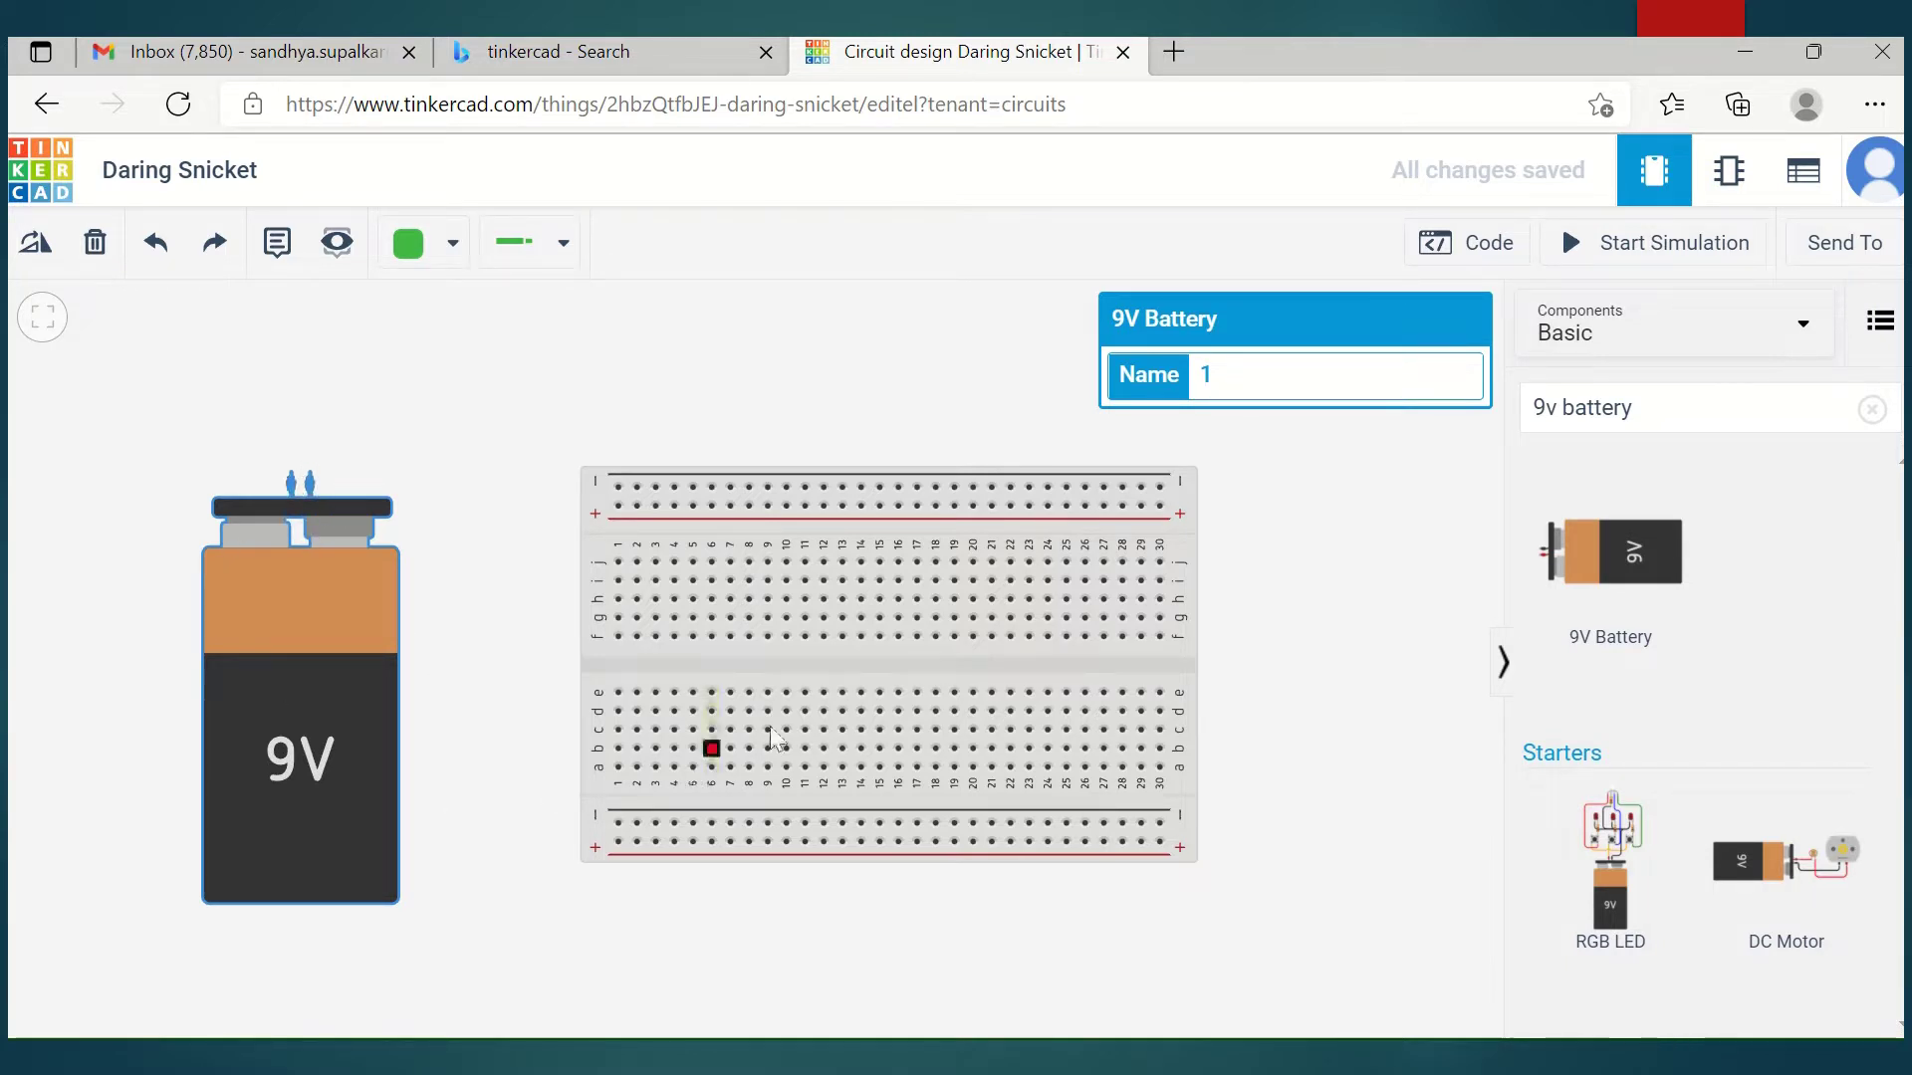
- Replace the component search text with "FUN"
{"action": "left_click", "coordinate": [1652, 418]}
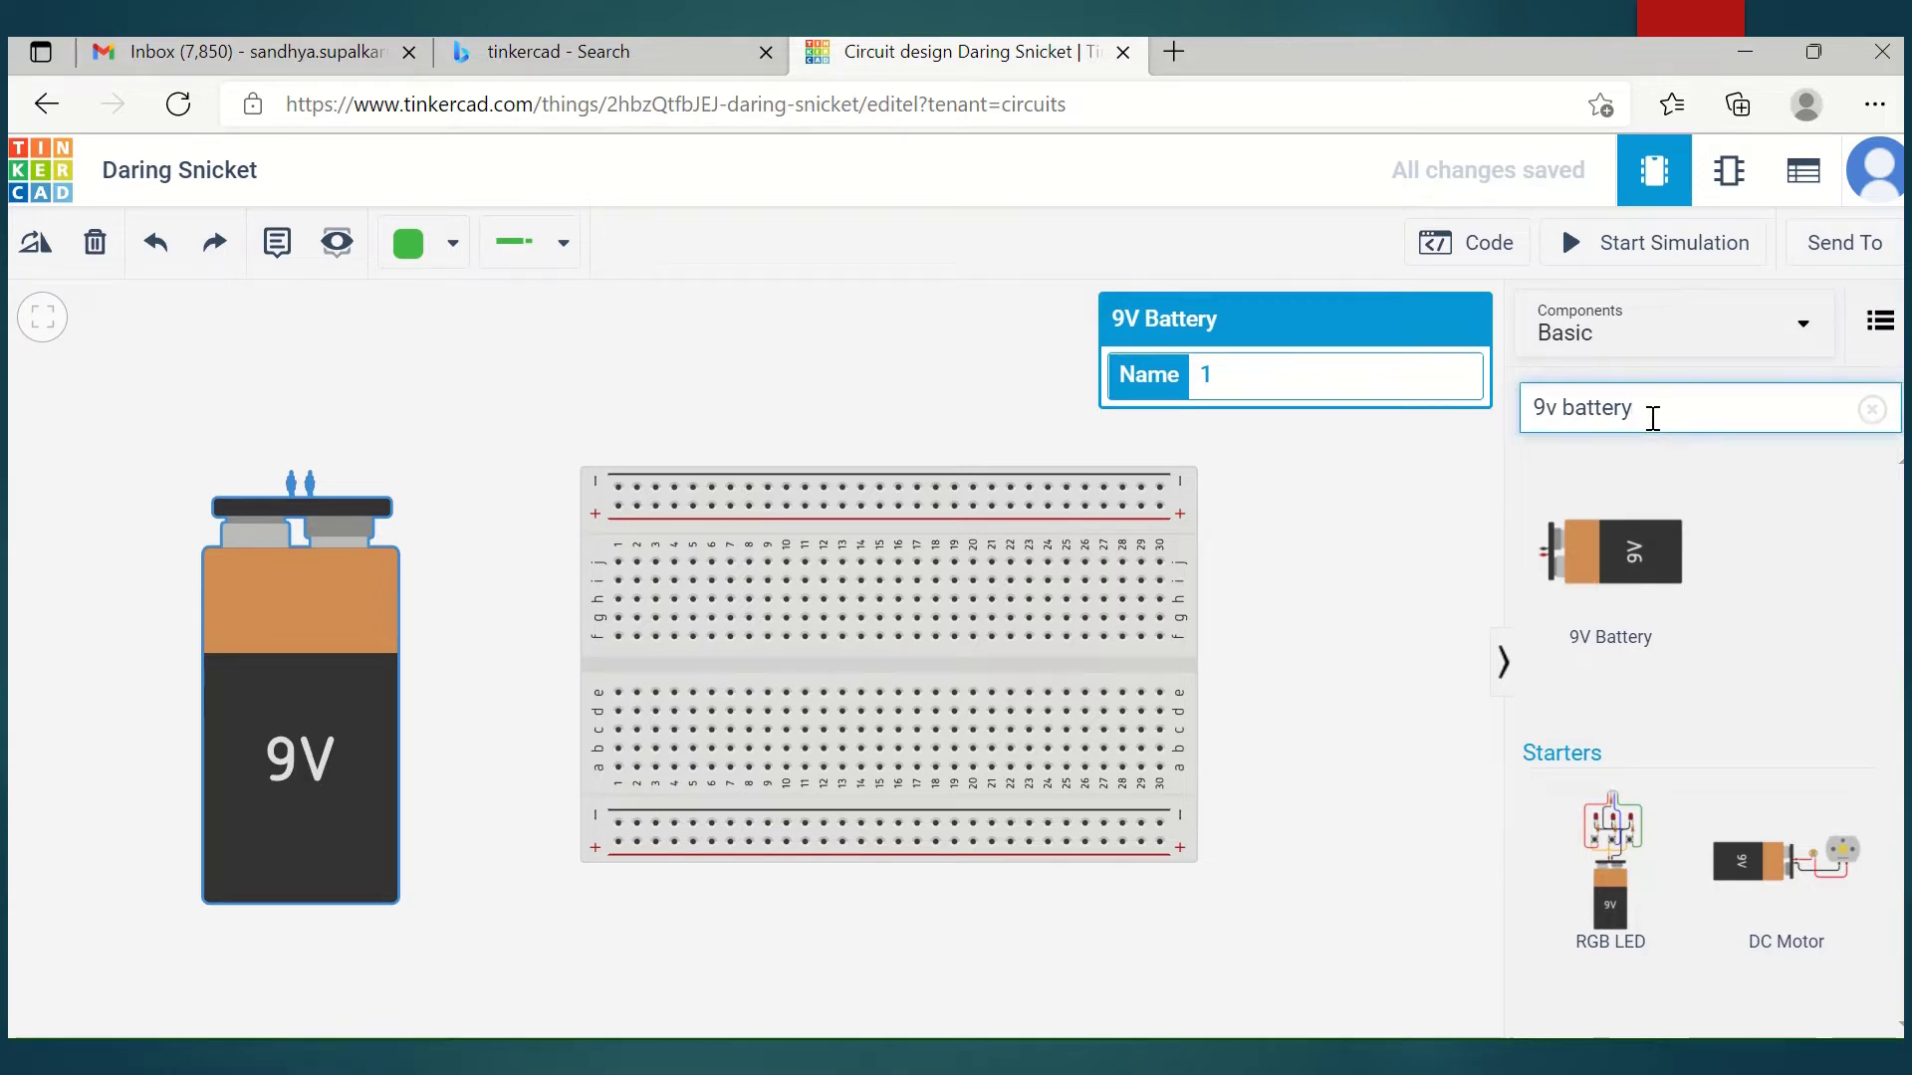
{"action": "key", "text": "BackSpace"}
{"action": "key", "text": "BackSpace"}
{"action": "key", "text": "BackSpace"}
{"action": "key", "text": "BackSpace"}
{"action": "key", "text": "BackSpace"}
{"action": "key", "text": "BackSpace"}
{"action": "key", "text": "BackSpace"}
{"action": "key", "text": "BackSpace"}
{"action": "key", "text": "BackSpace"}
{"action": "key", "text": "BackSpace"}
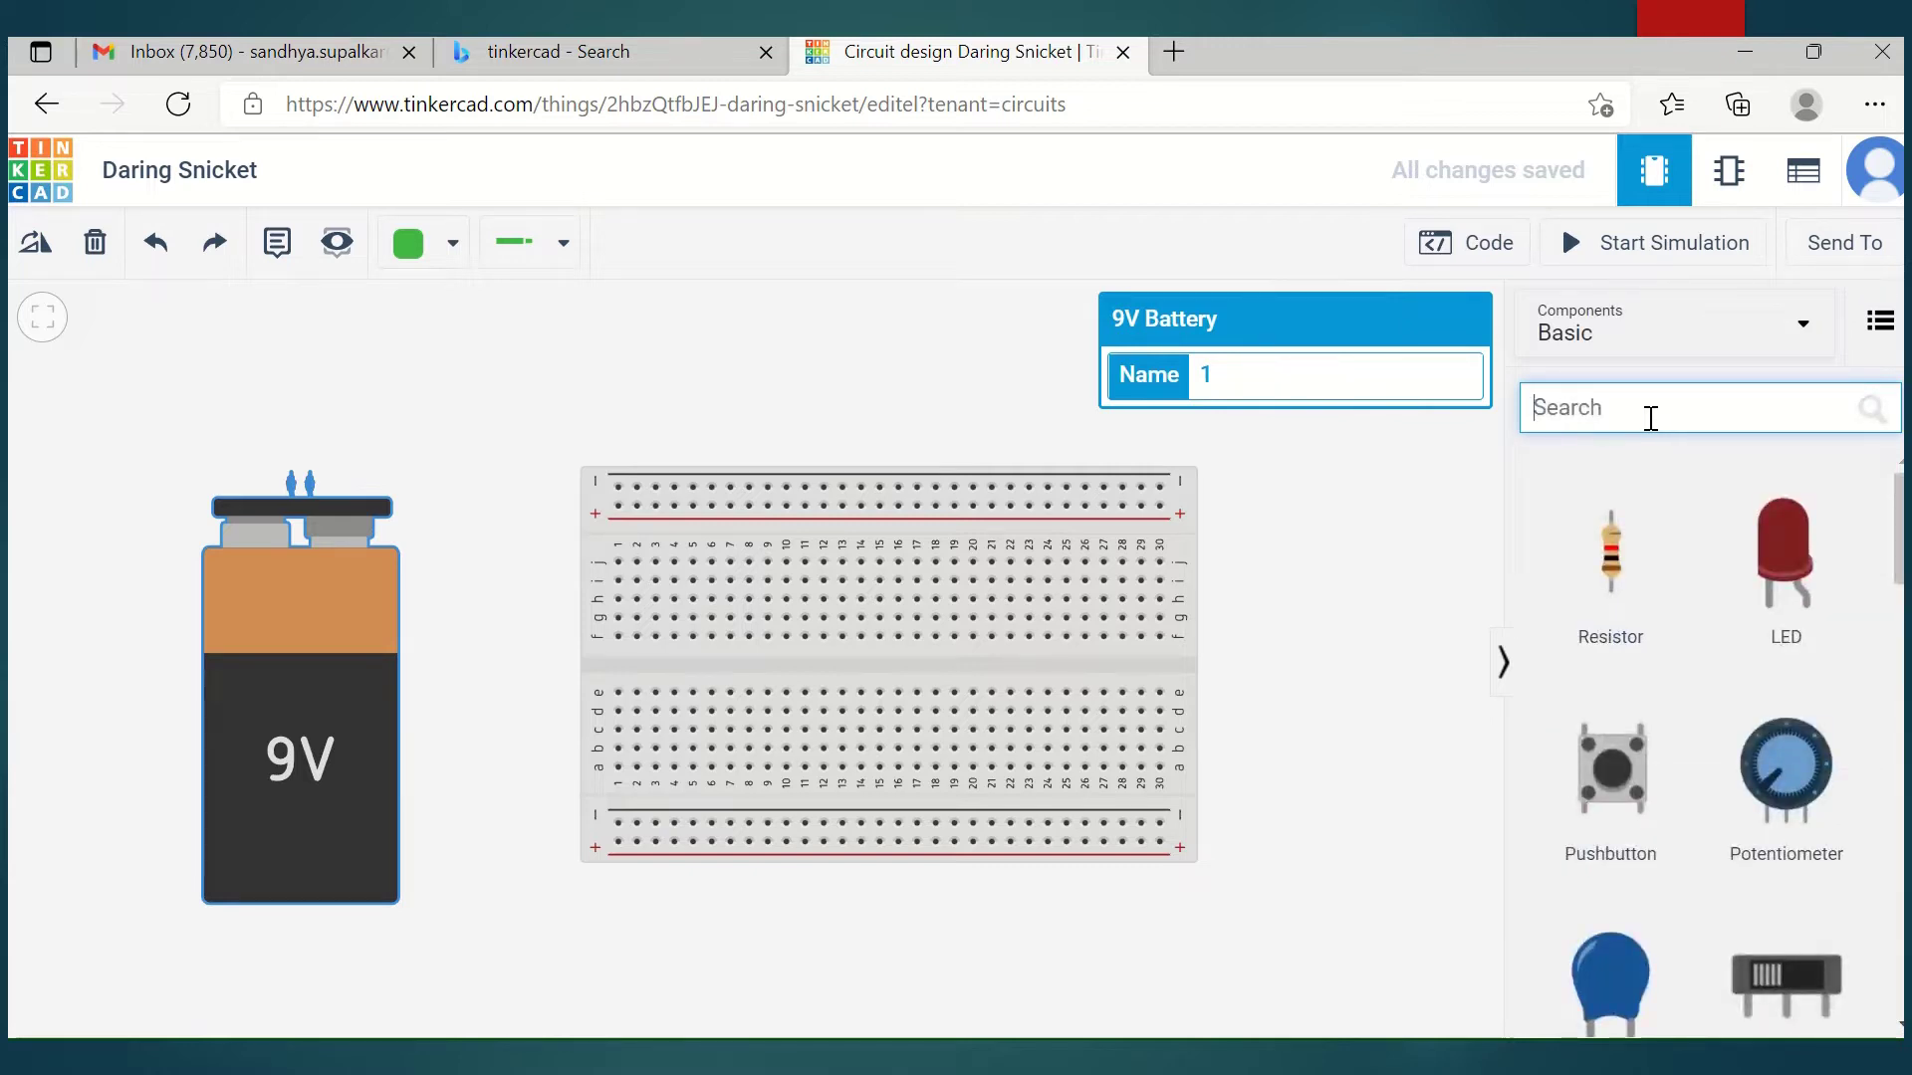
{"action": "type", "text": "FUN"}
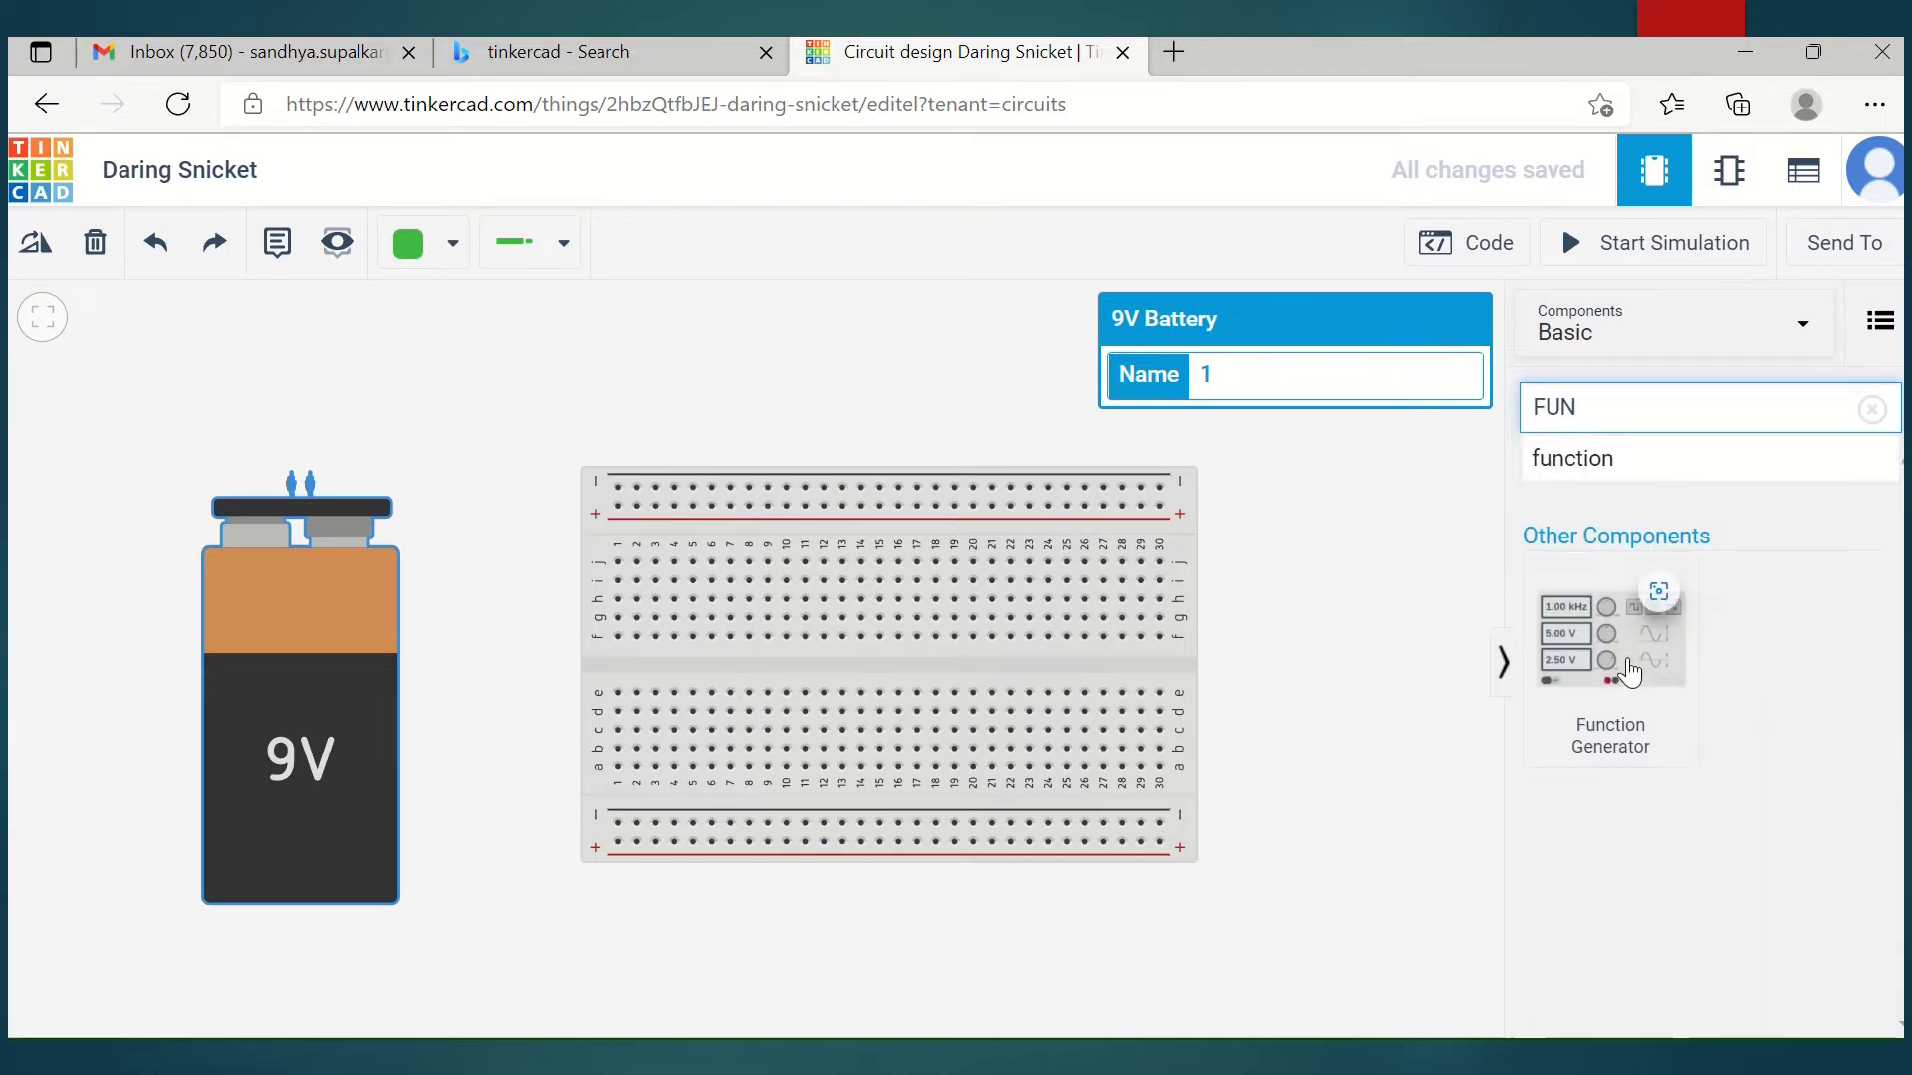
- Place a Function Generator above the 9V battery, clear of the battery and the breadboard
{"action": "left_click_drag", "start_coordinate": [1629, 673], "coordinate": [530, 460]}
{"action": "scroll", "coordinate": [790, 462], "scroll_direction": "up", "scroll_amount": 1}
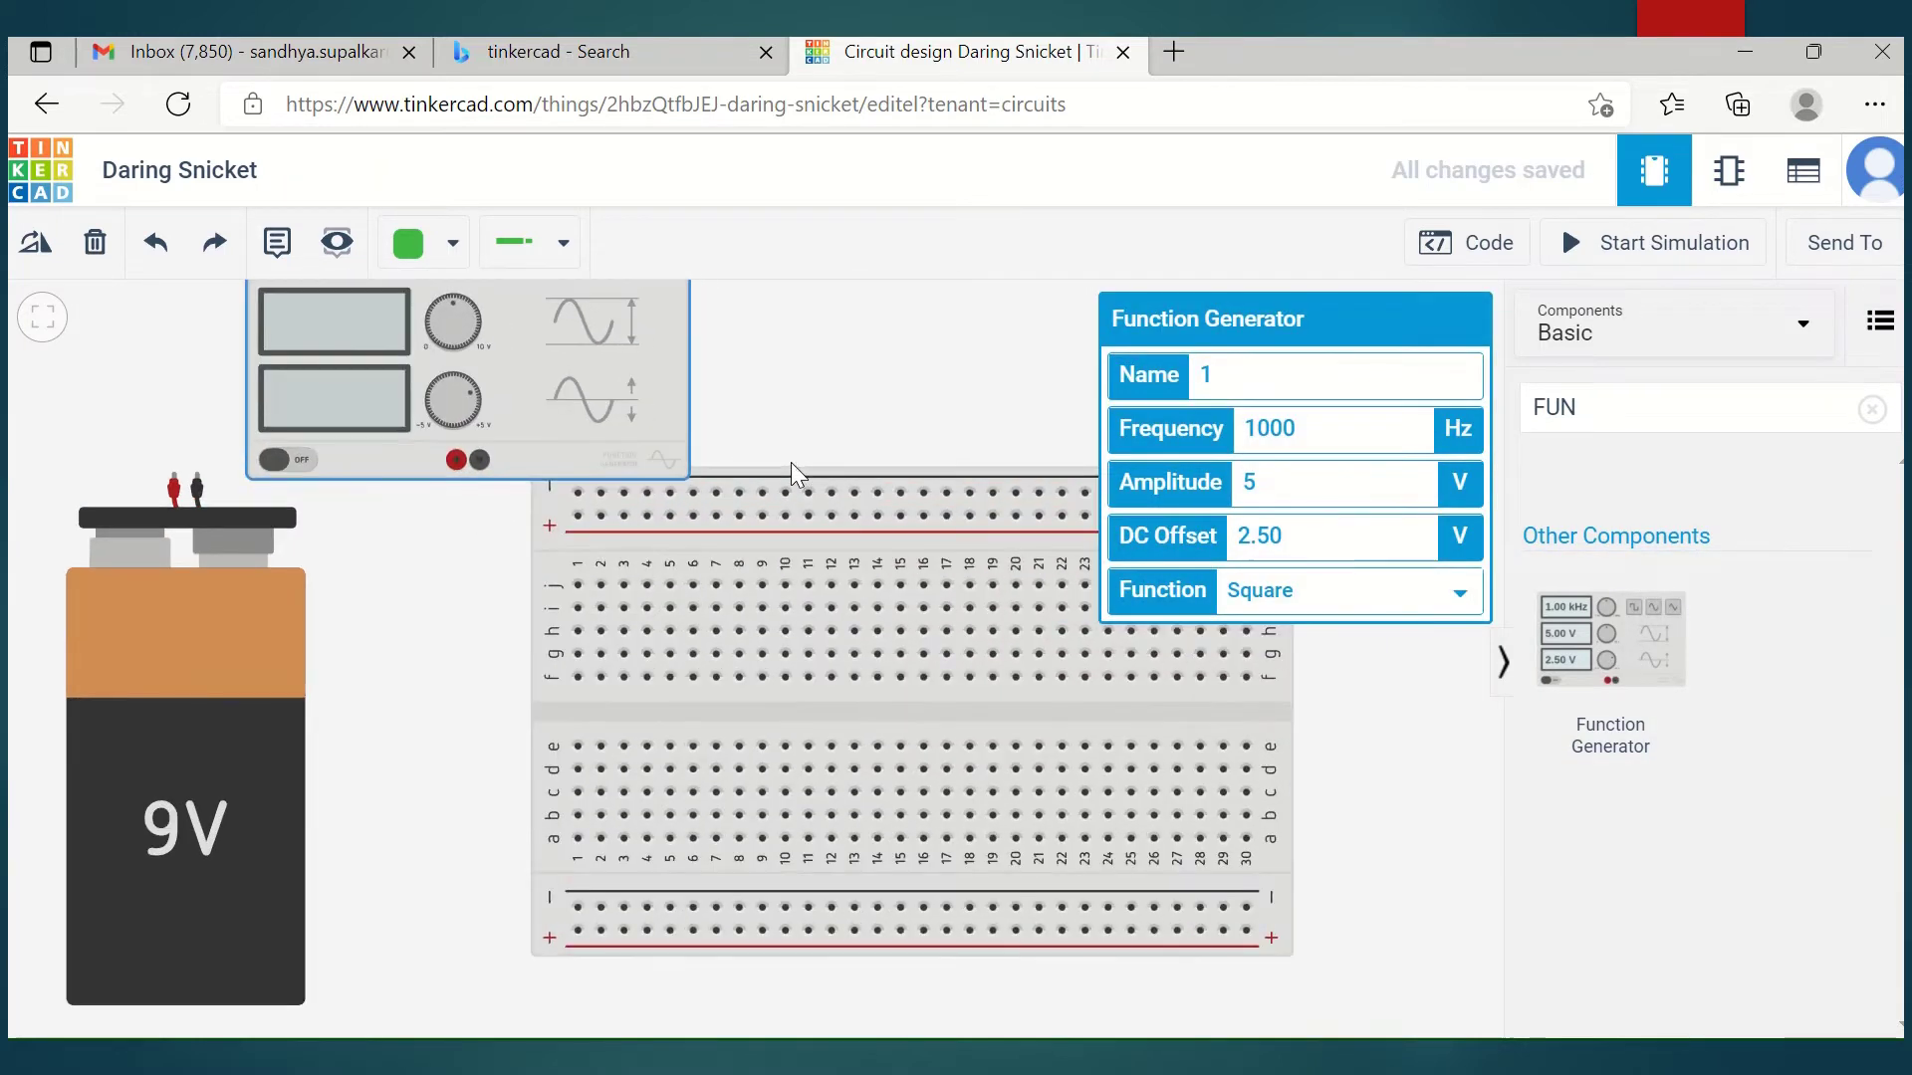
{"action": "scroll", "coordinate": [755, 476], "scroll_direction": "down", "scroll_amount": 3}
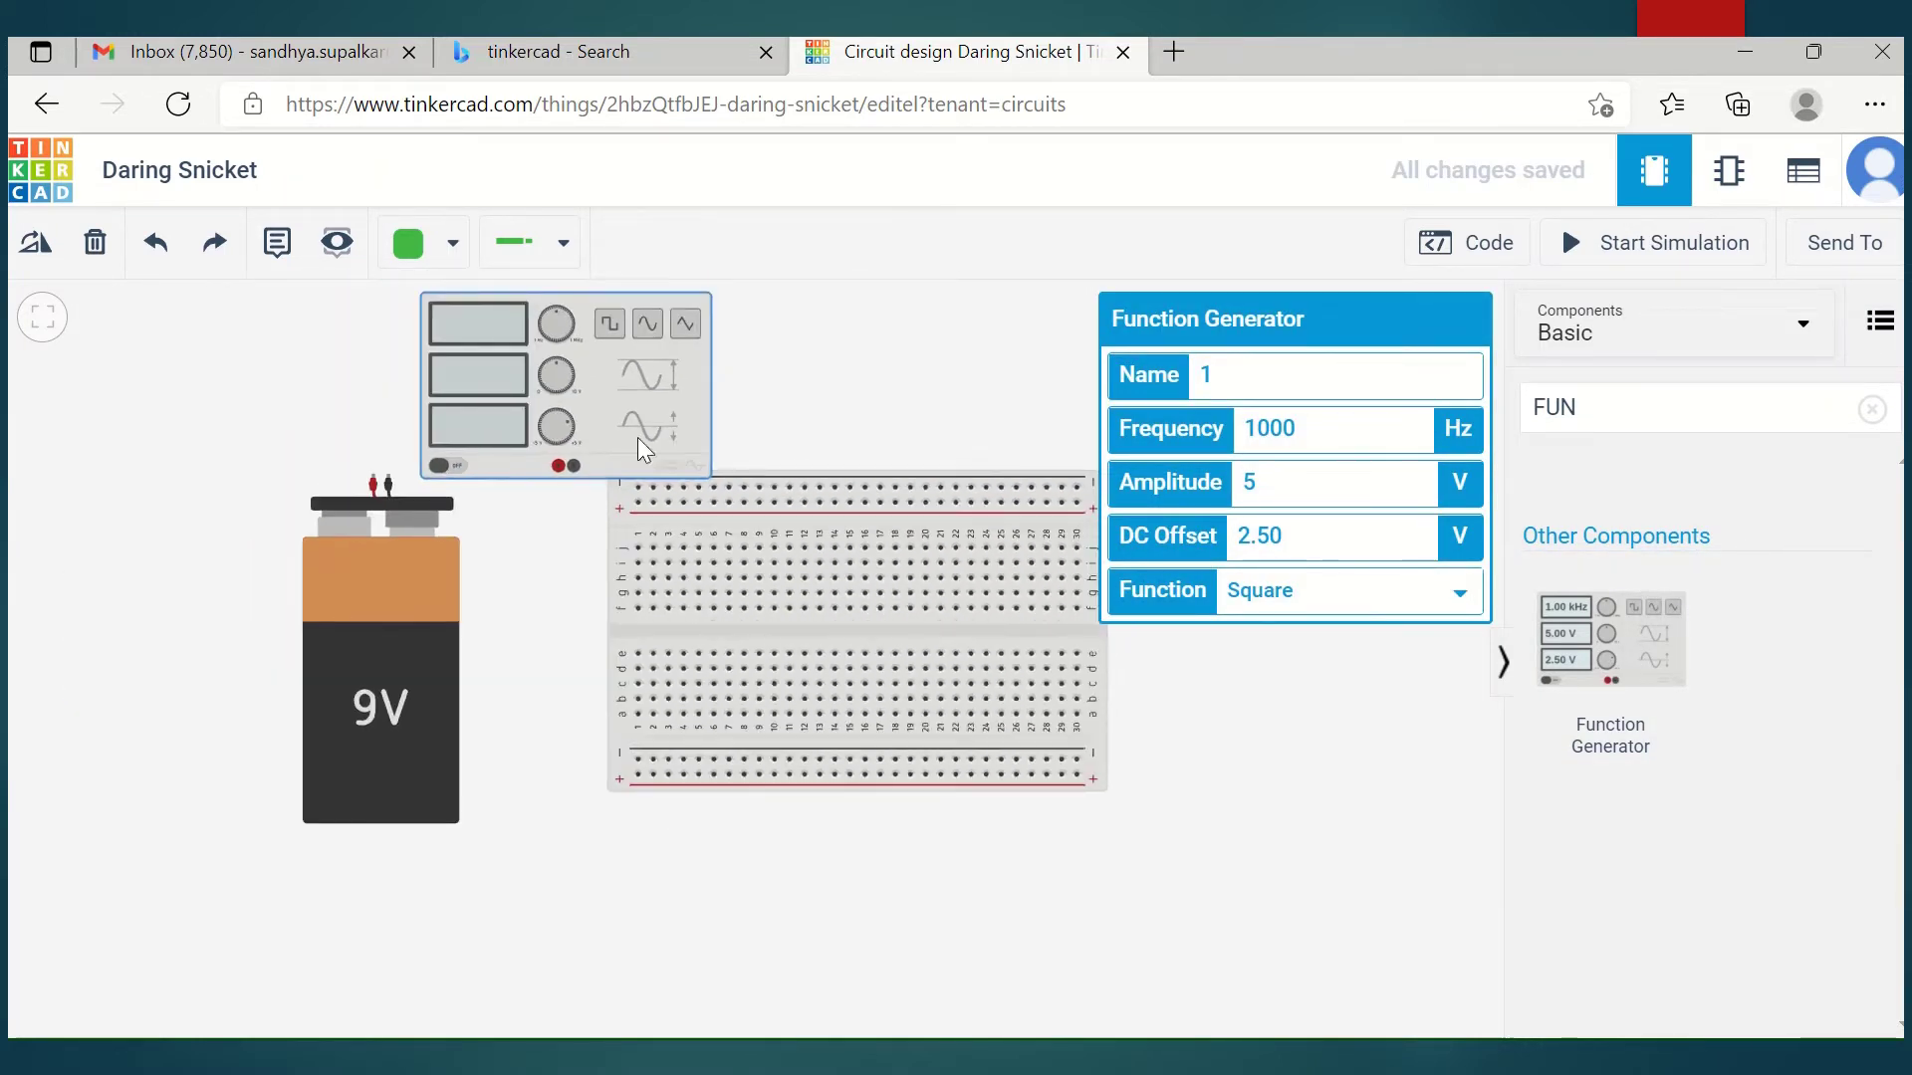
{"action": "left_click_drag", "start_coordinate": [626, 402], "coordinate": [546, 374]}
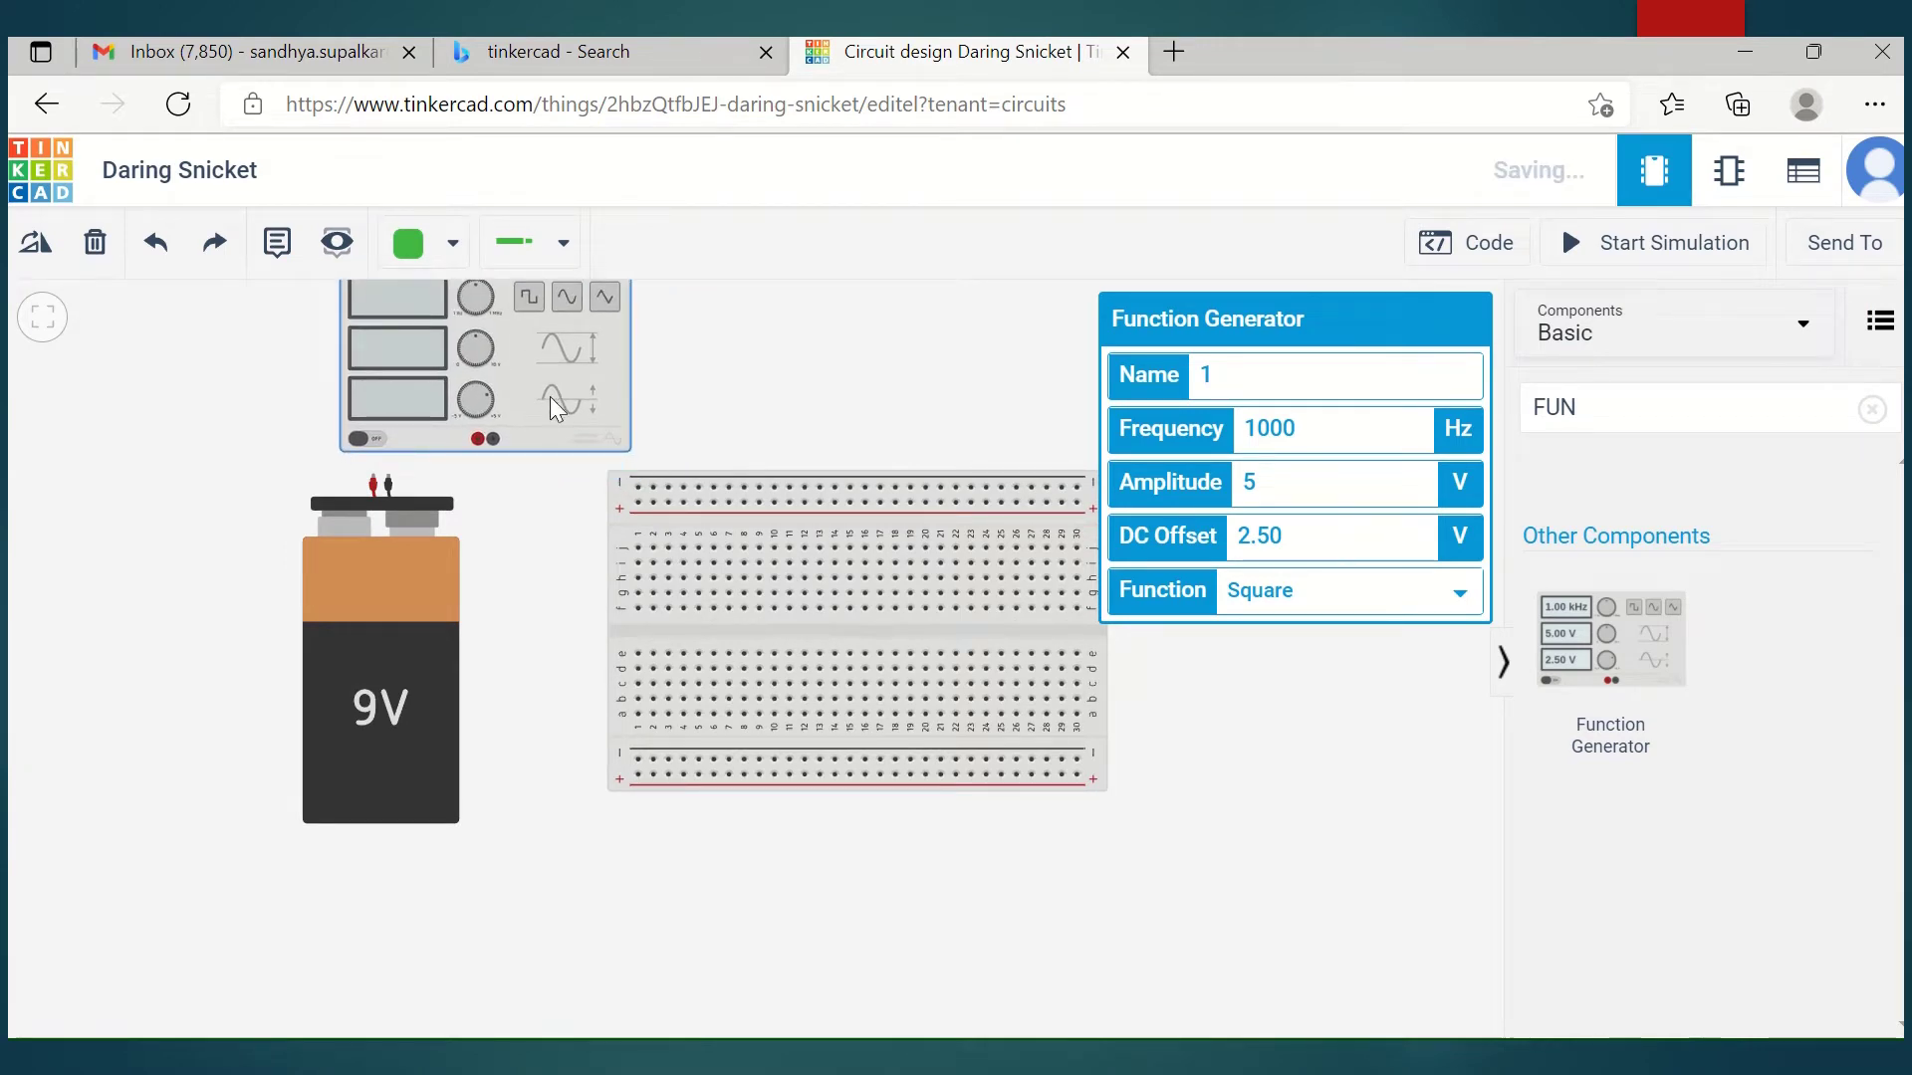
{"action": "scroll", "coordinate": [554, 396], "scroll_direction": "up", "scroll_amount": 1}
{"action": "scroll", "coordinate": [553, 396], "scroll_direction": "down", "scroll_amount": 1}
{"action": "left_click_drag", "start_coordinate": [533, 506], "coordinate": [525, 562]}
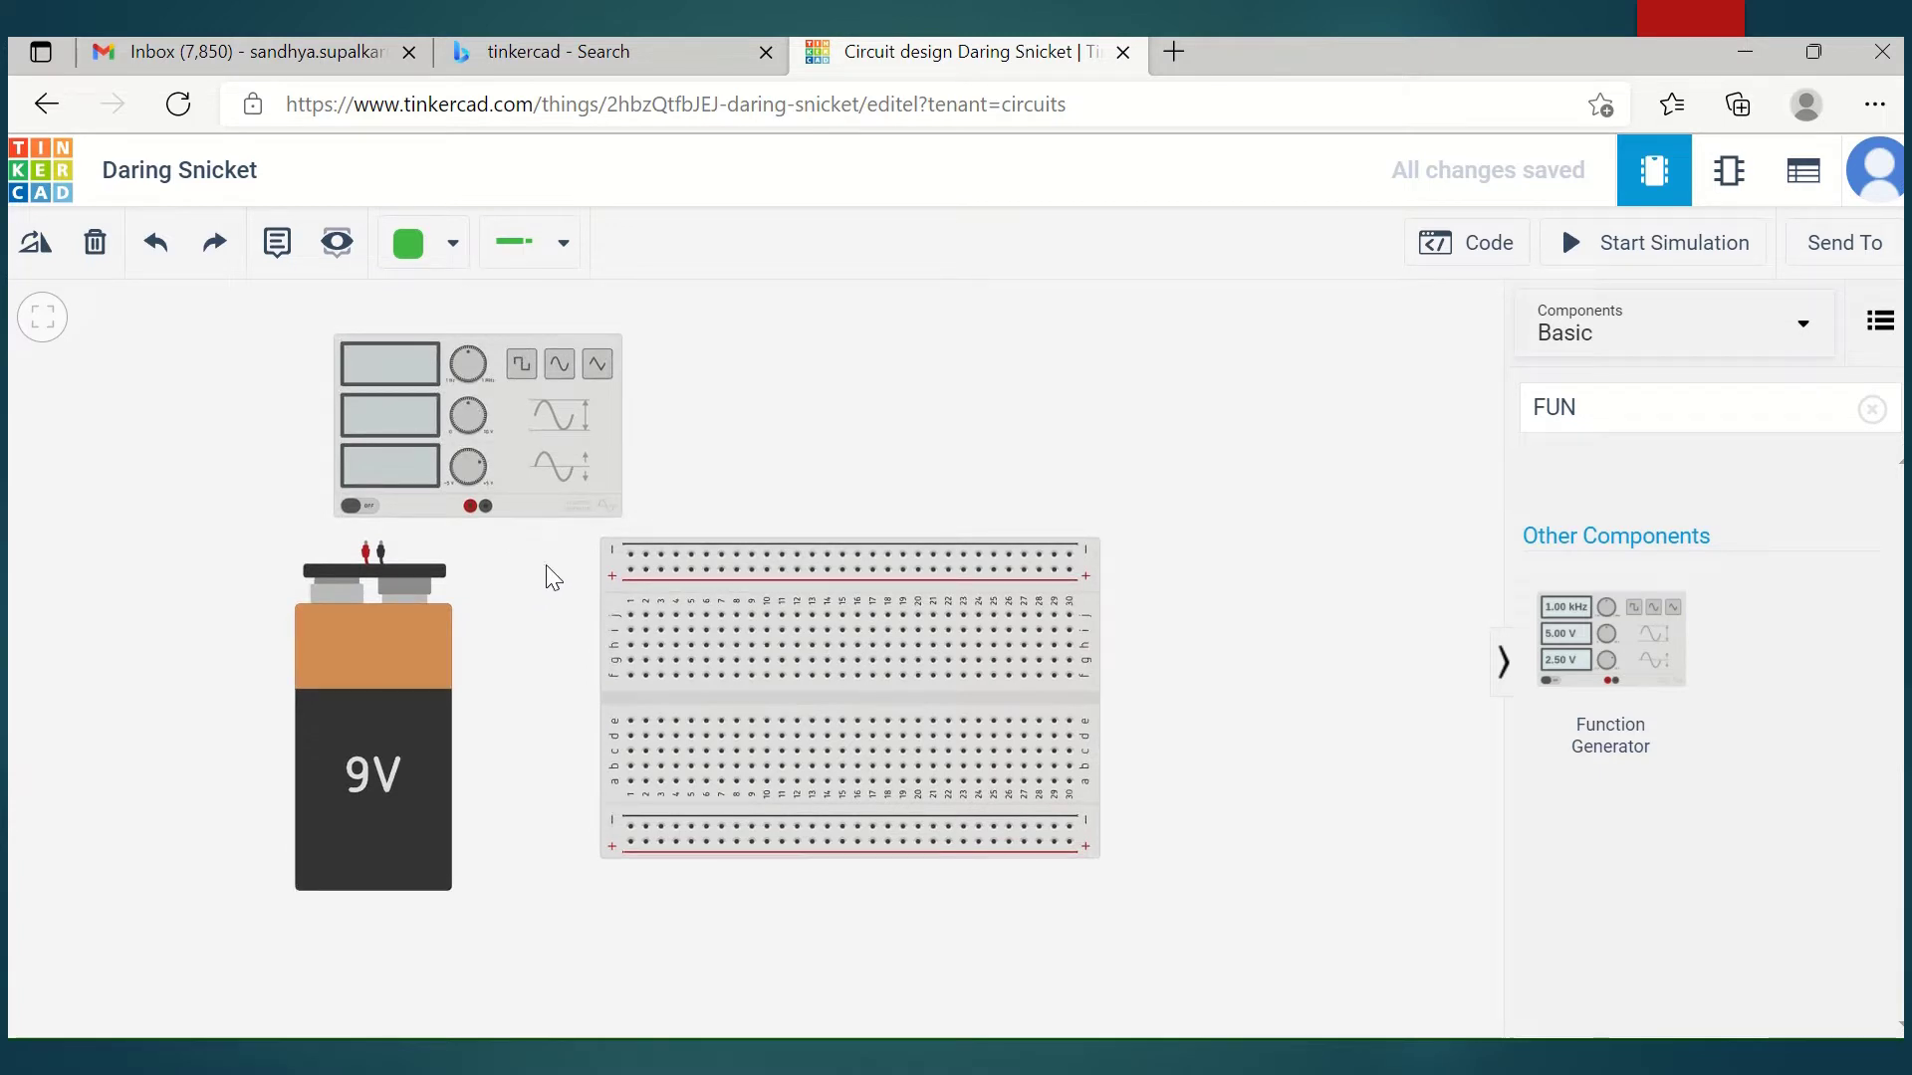
{"action": "left_click_drag", "start_coordinate": [522, 433], "coordinate": [445, 400]}
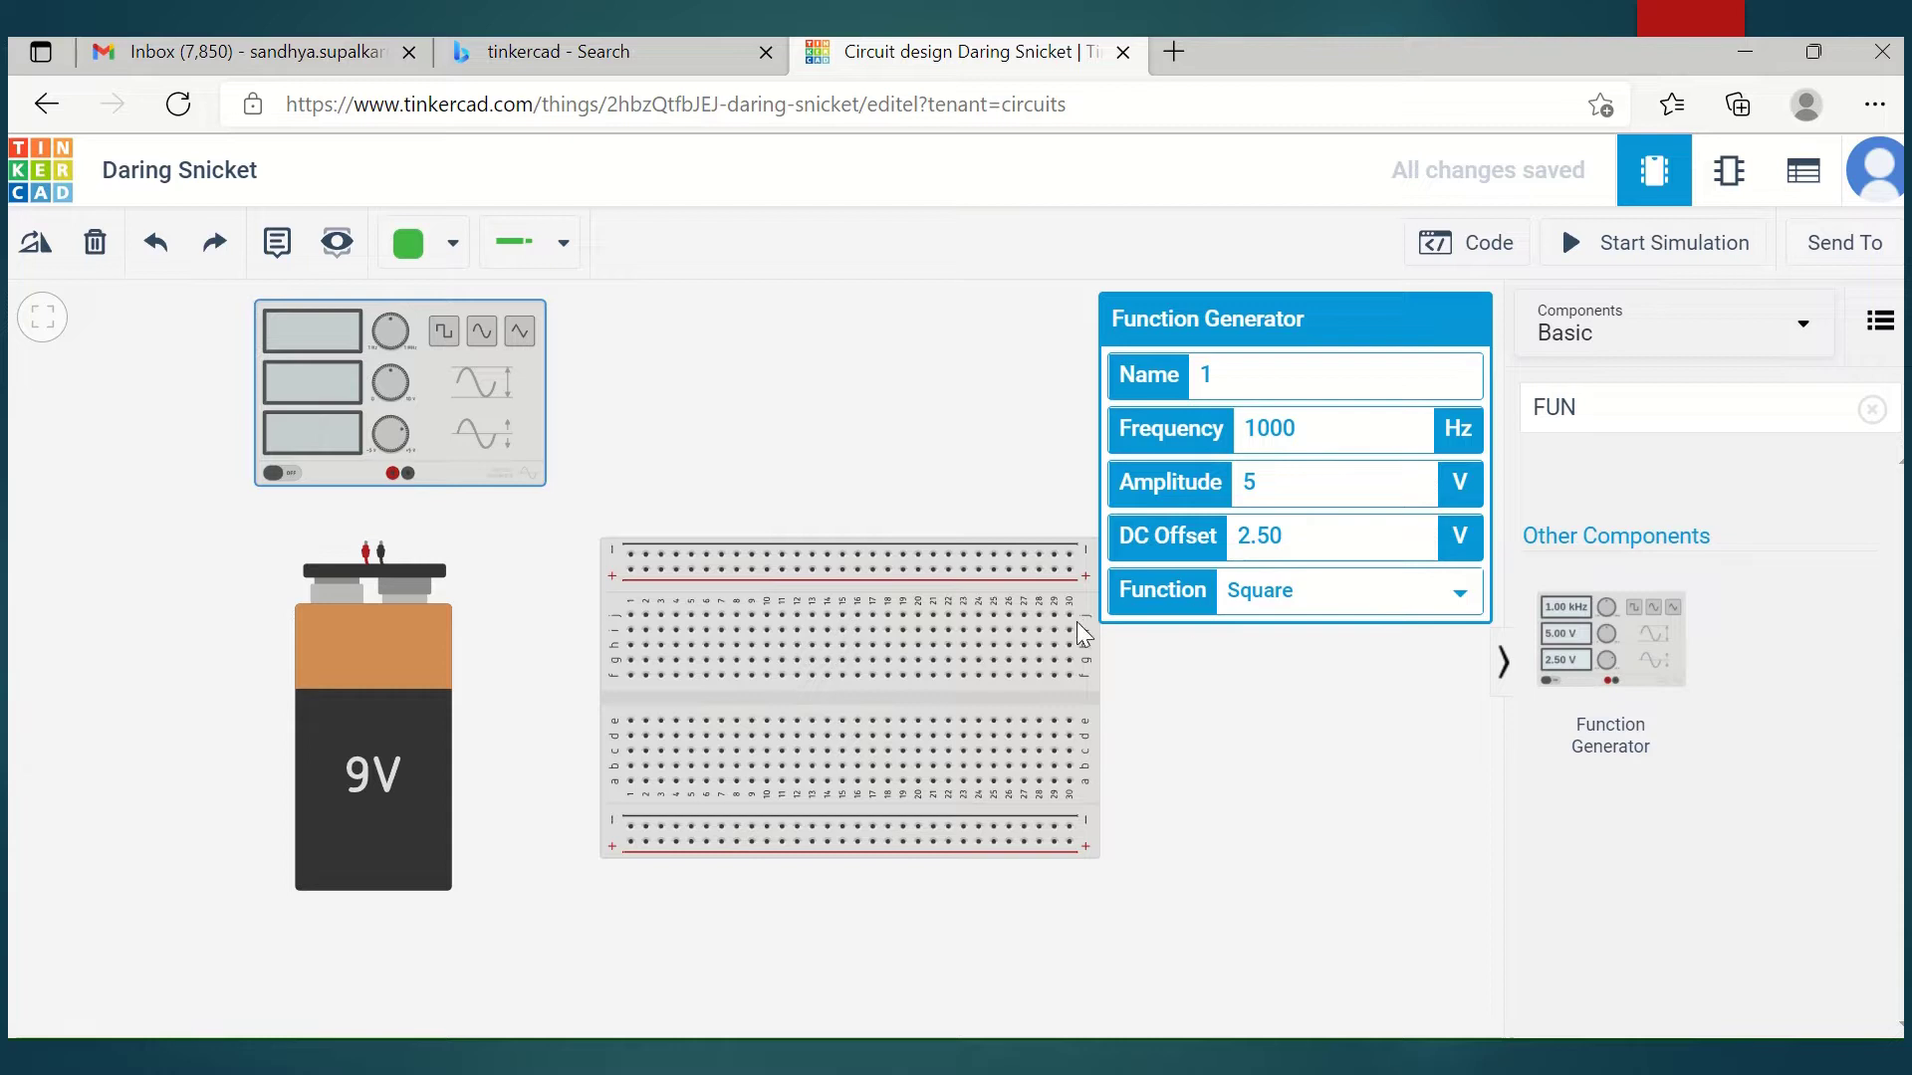
- Check the waveform options available for the function generator without changing the selection
{"action": "left_click", "coordinate": [1460, 595]}
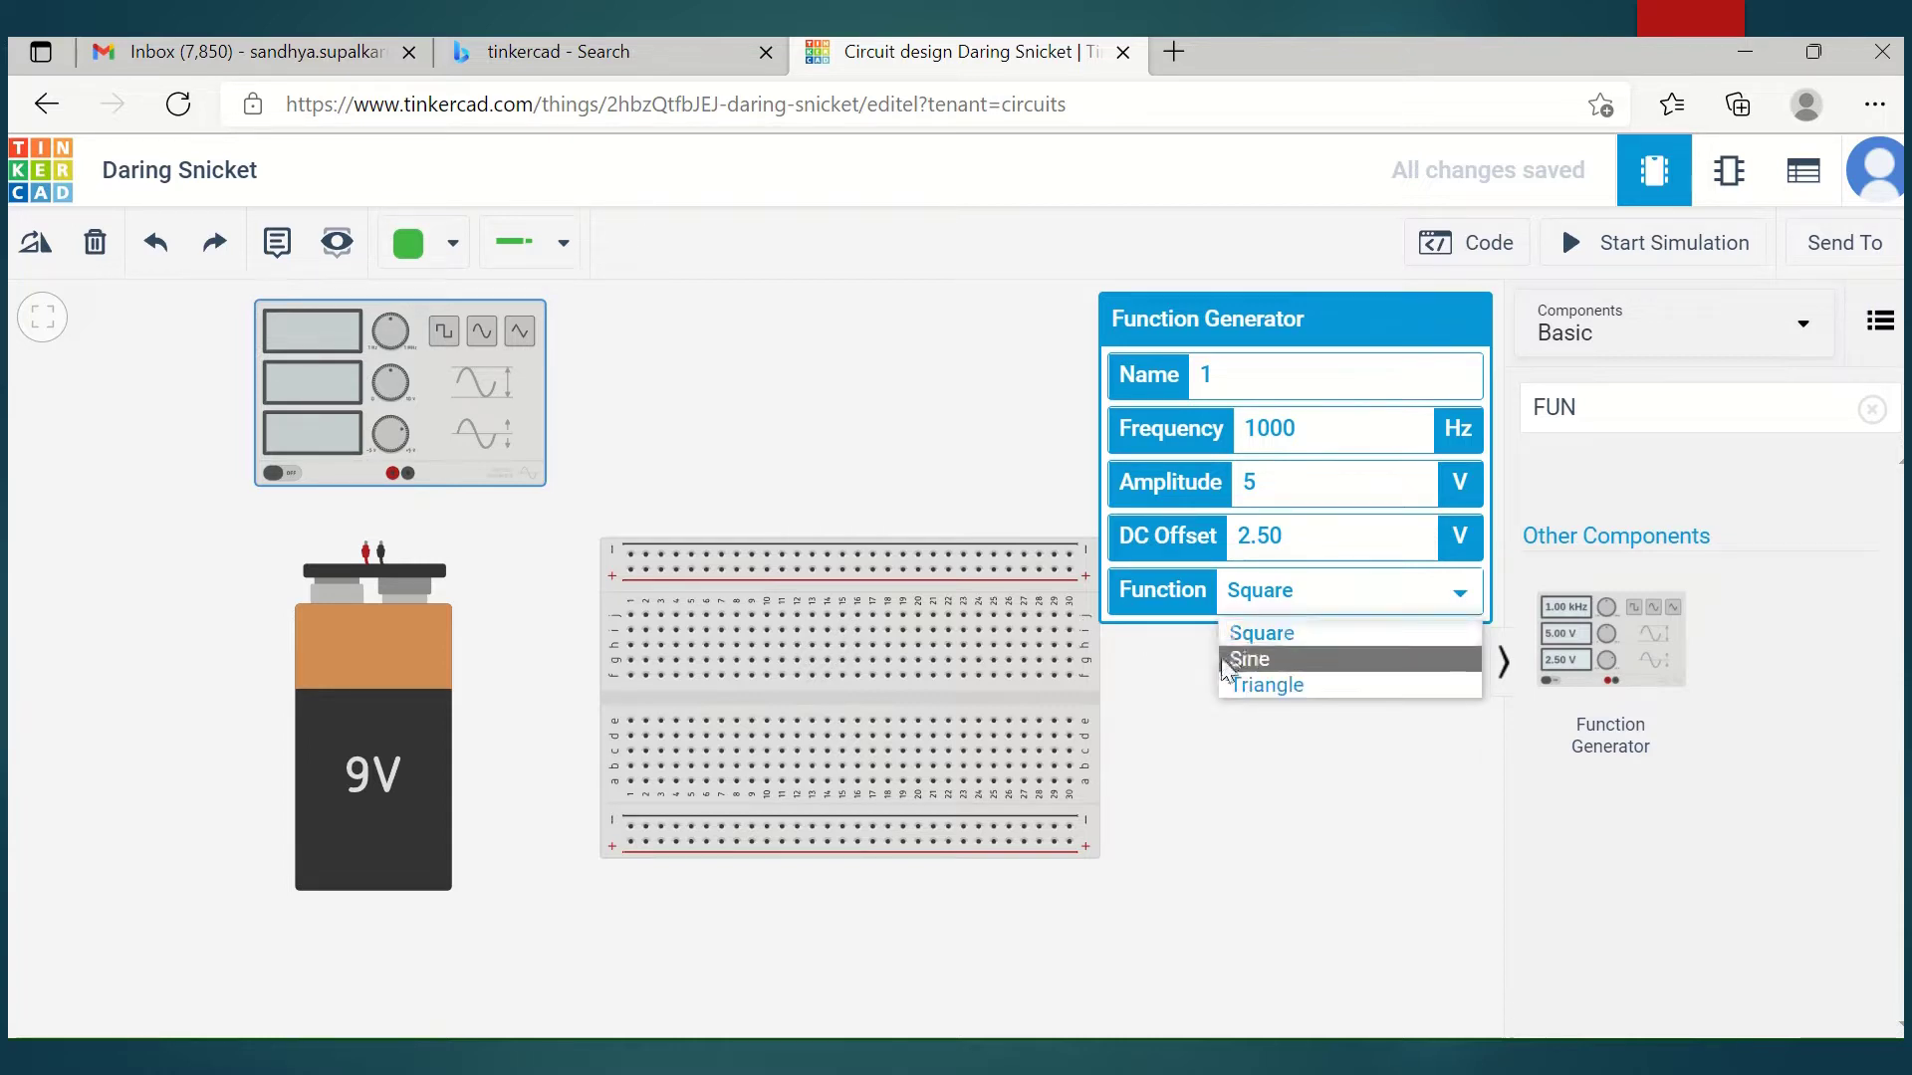
{"action": "left_click", "coordinate": [1181, 777]}
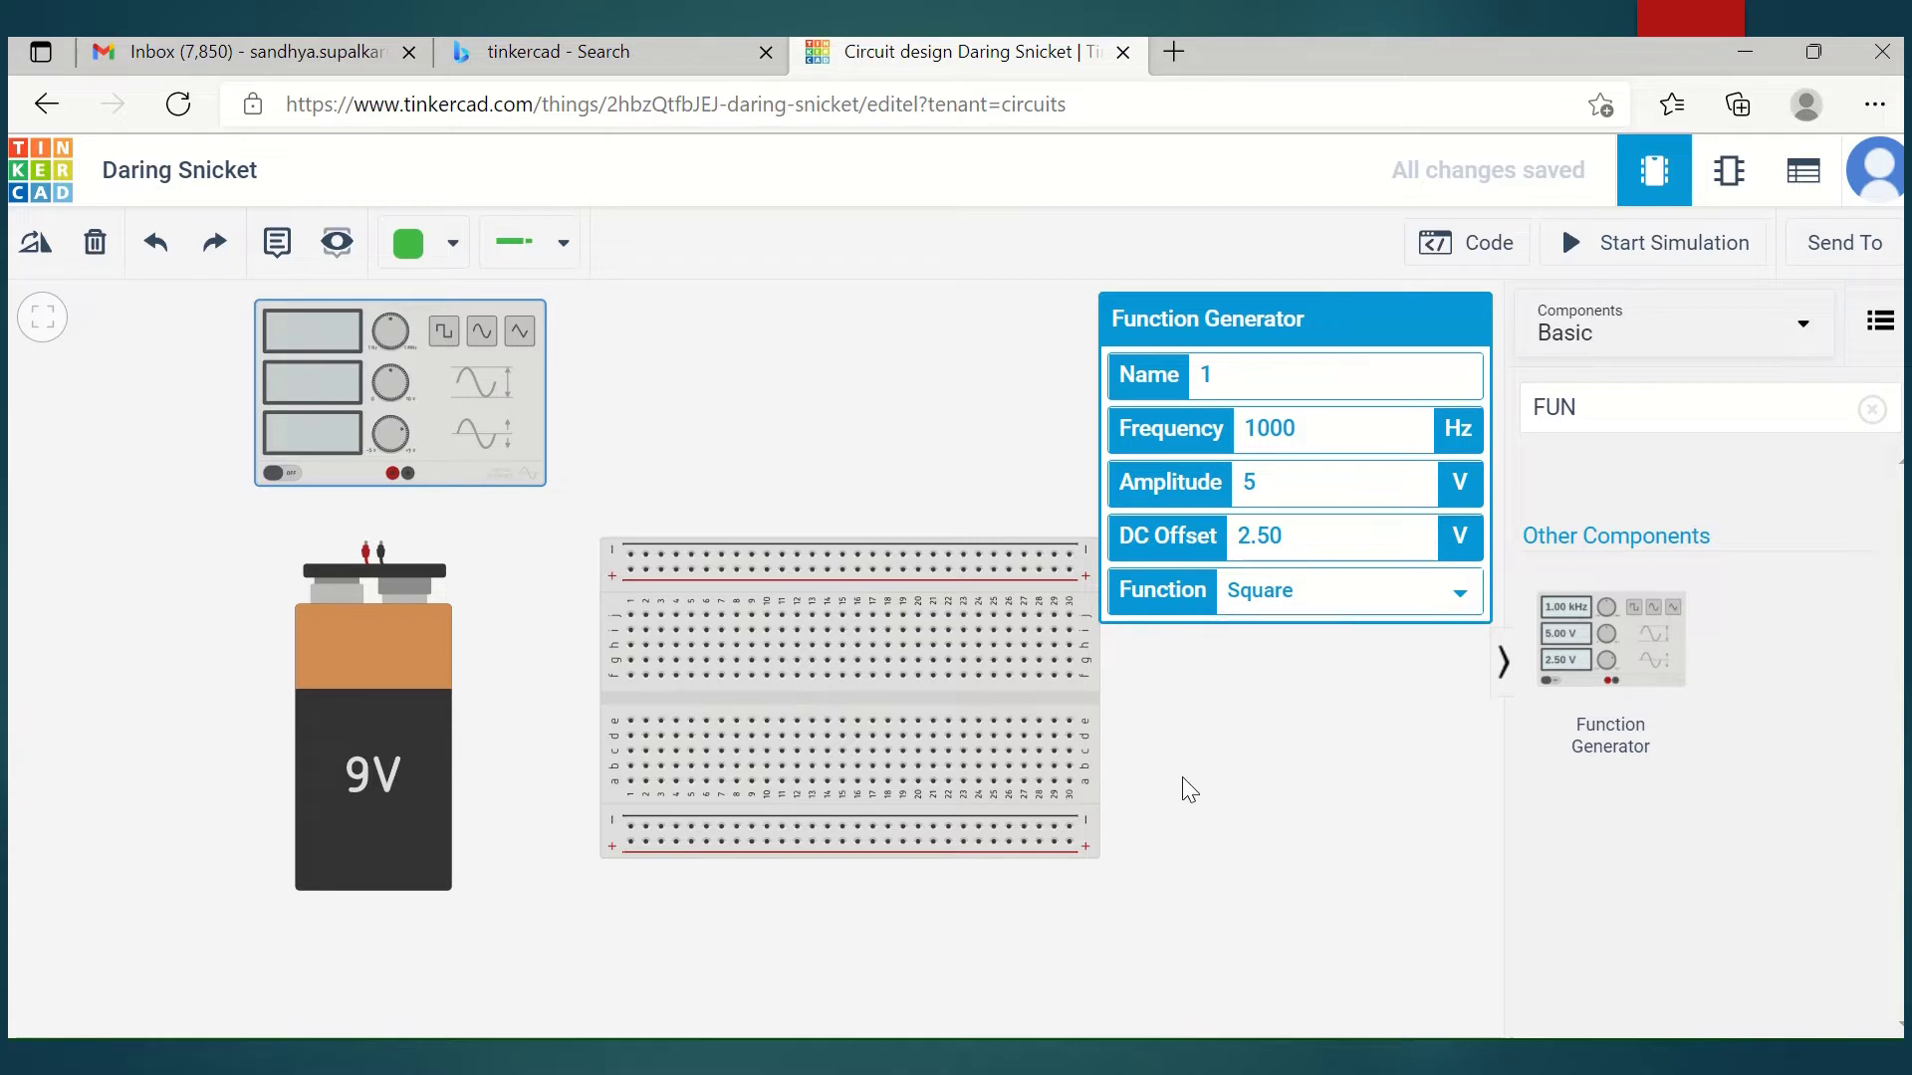
{"action": "left_click", "coordinate": [1181, 776]}
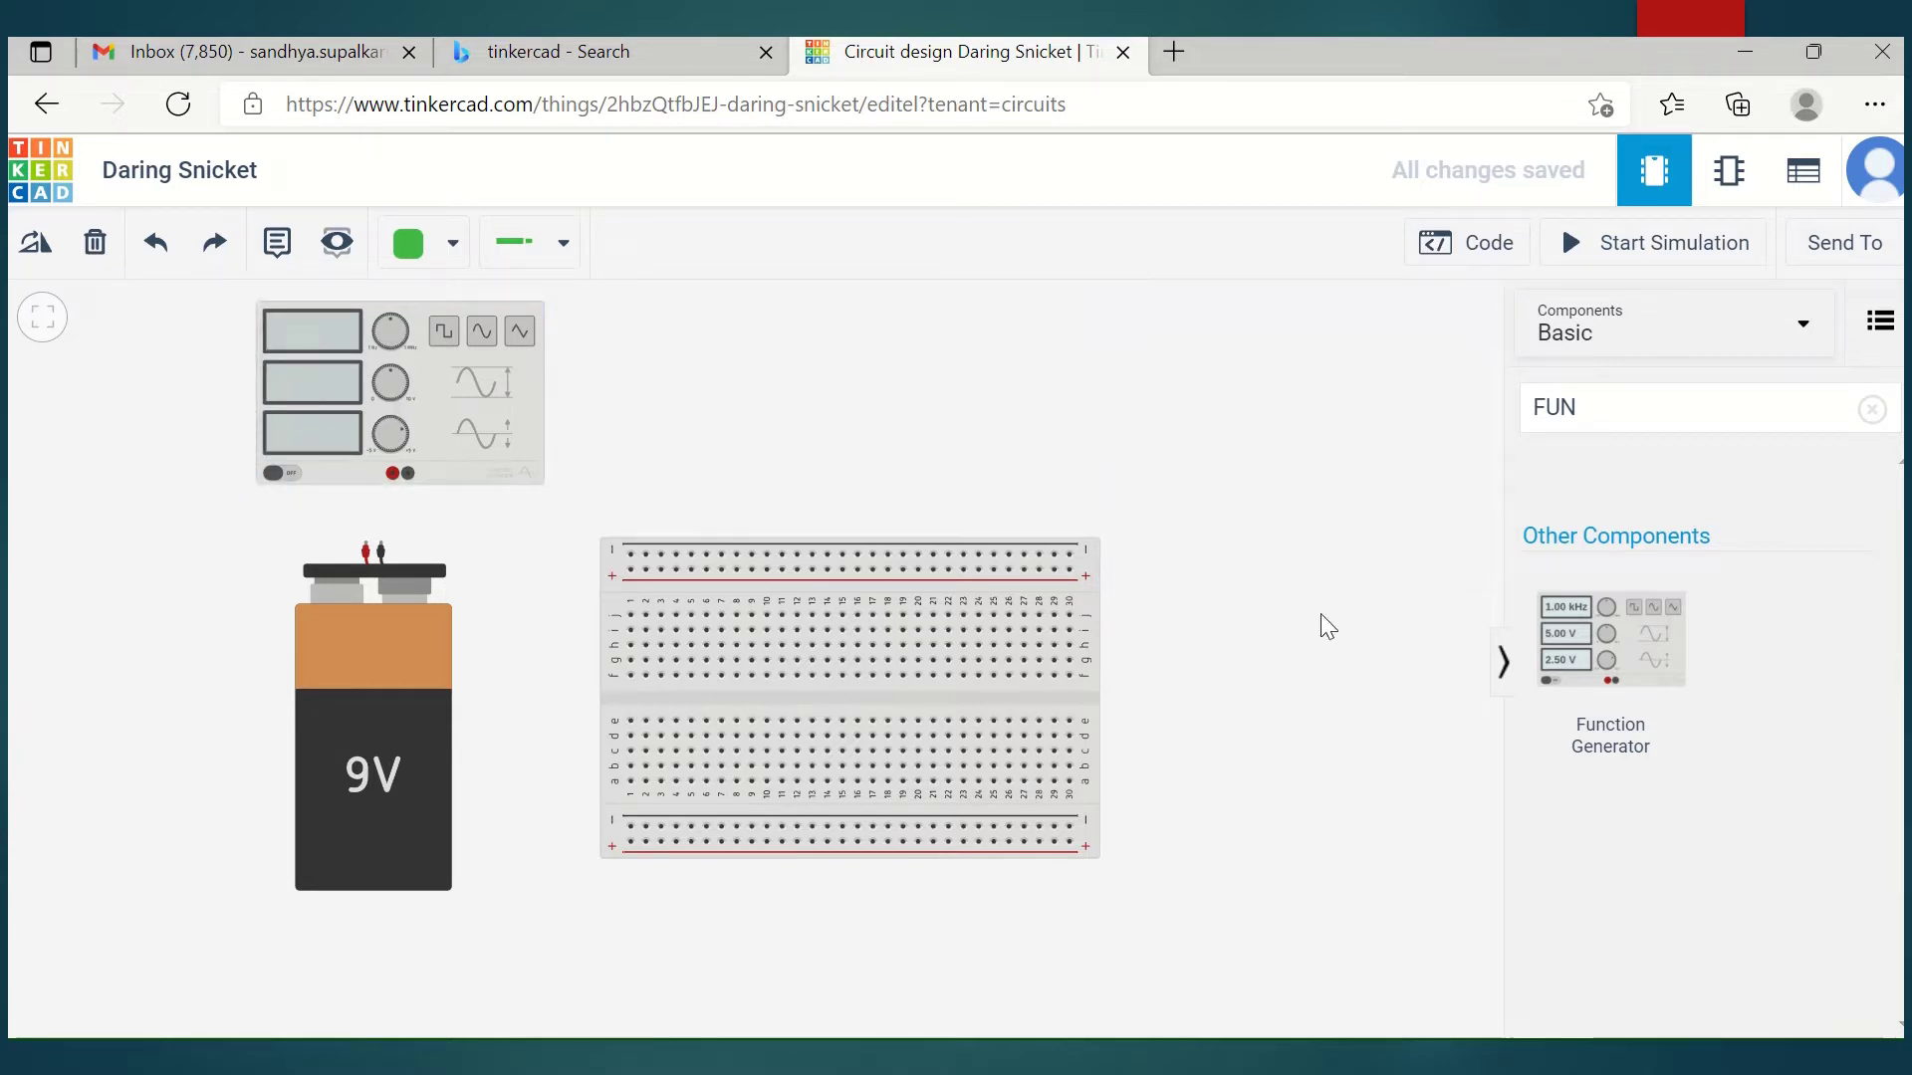
{"action": "left_click_drag", "start_coordinate": [1585, 416], "coordinate": [1513, 416]}
{"action": "key", "text": "s"}
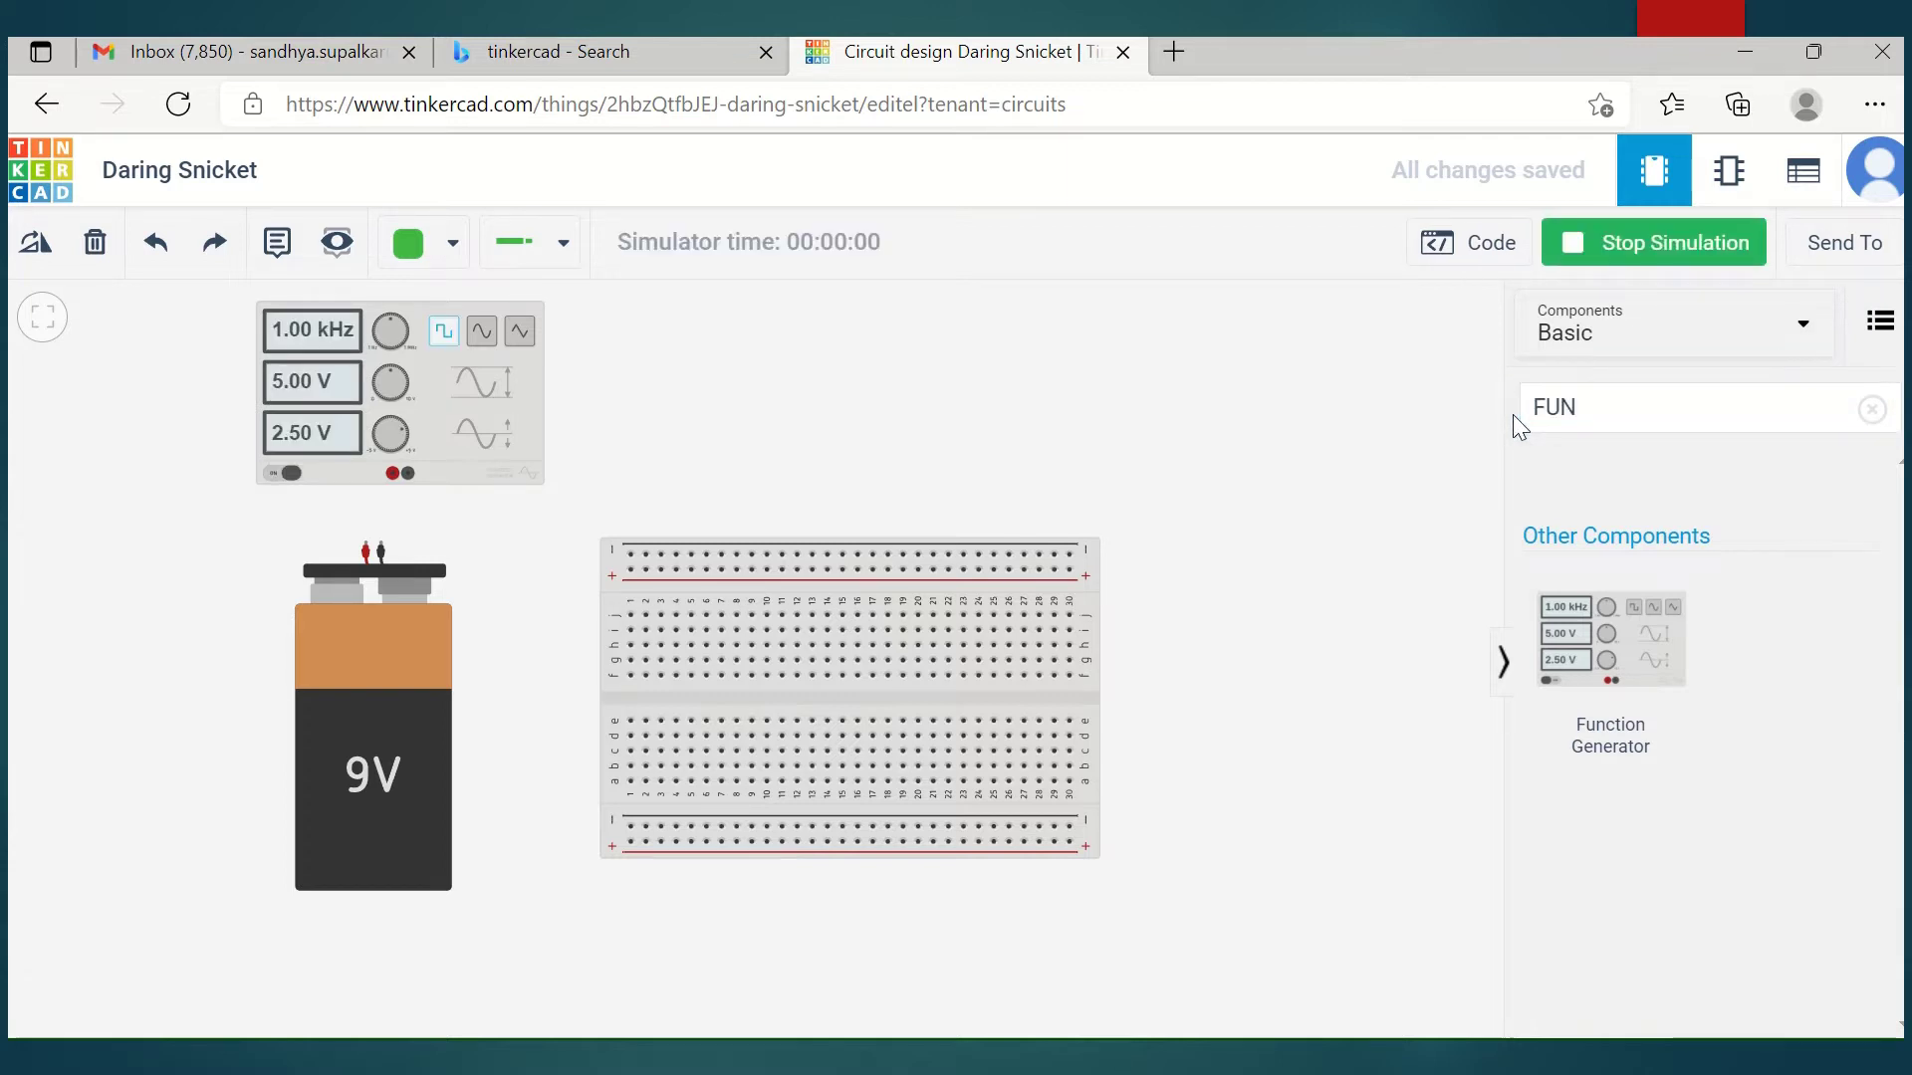
{"action": "key", "text": "e"}
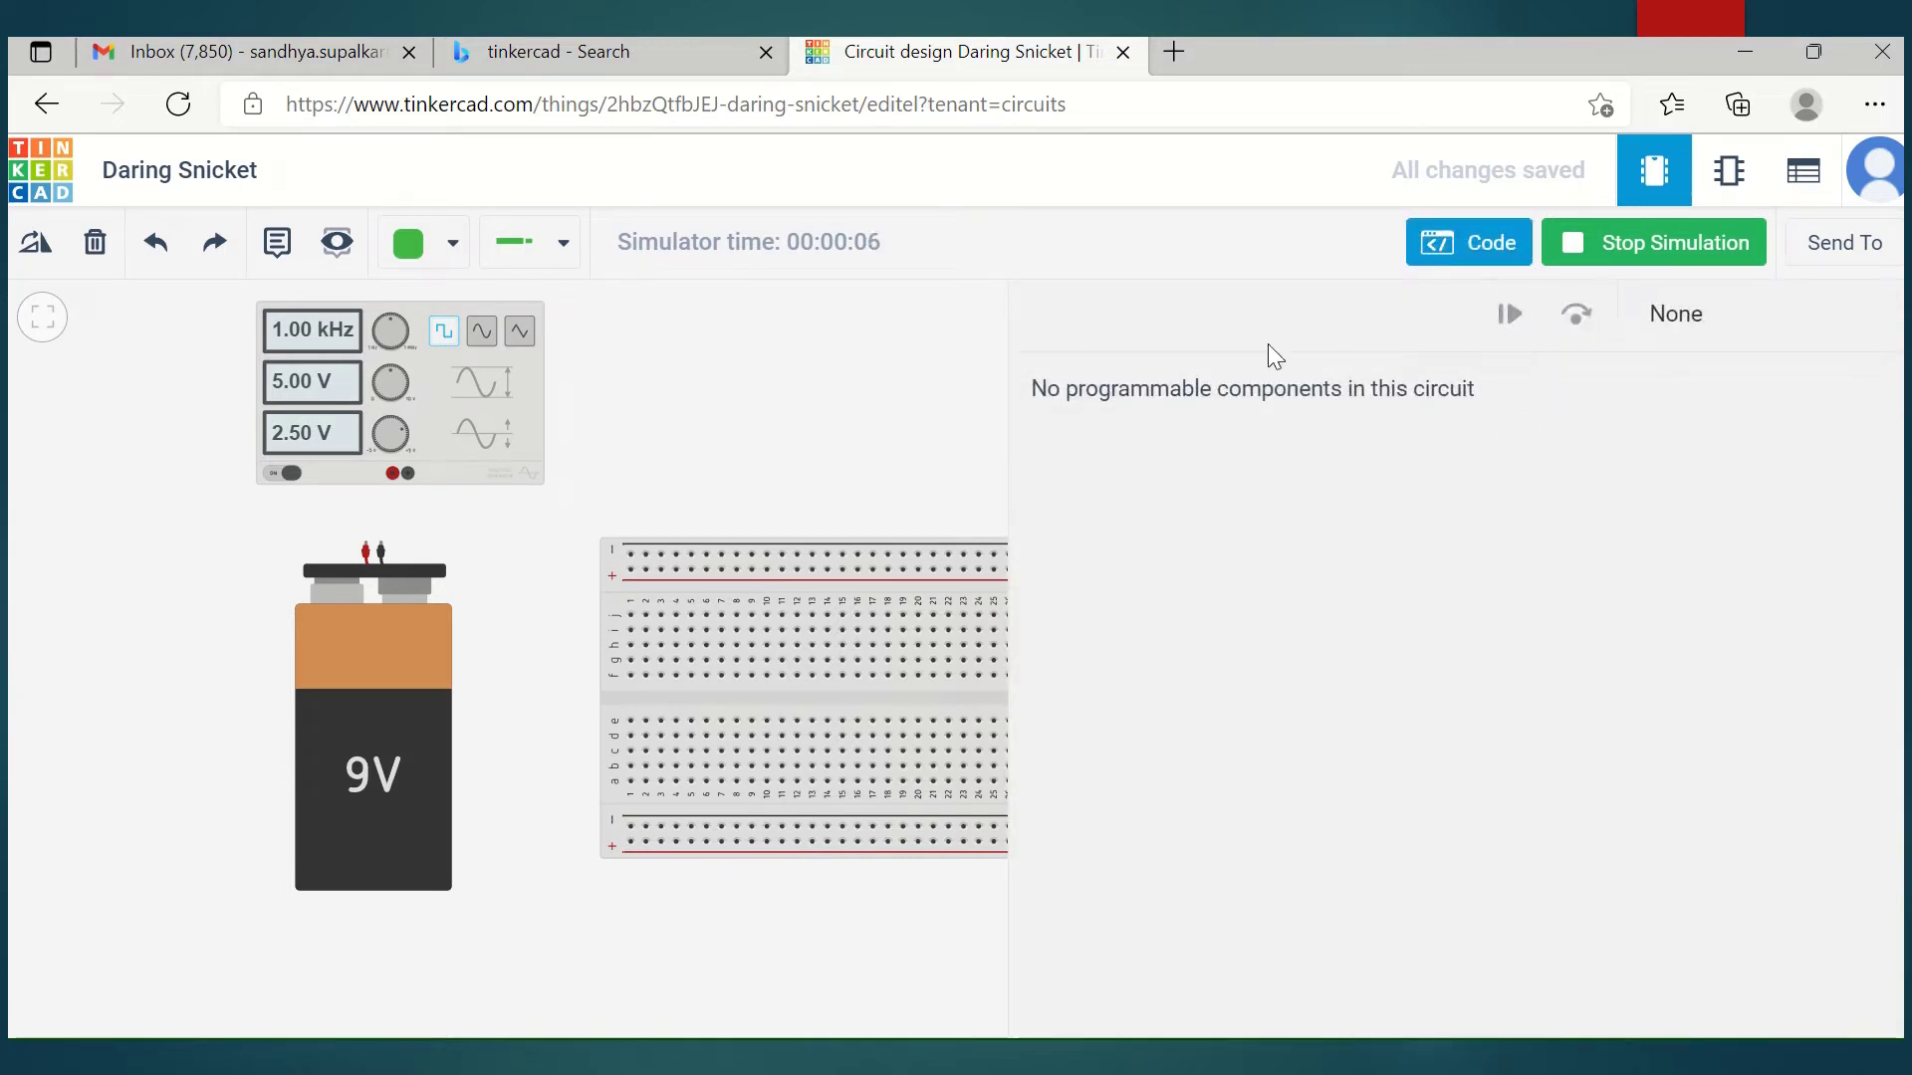
{"action": "left_click", "coordinate": [1711, 259]}
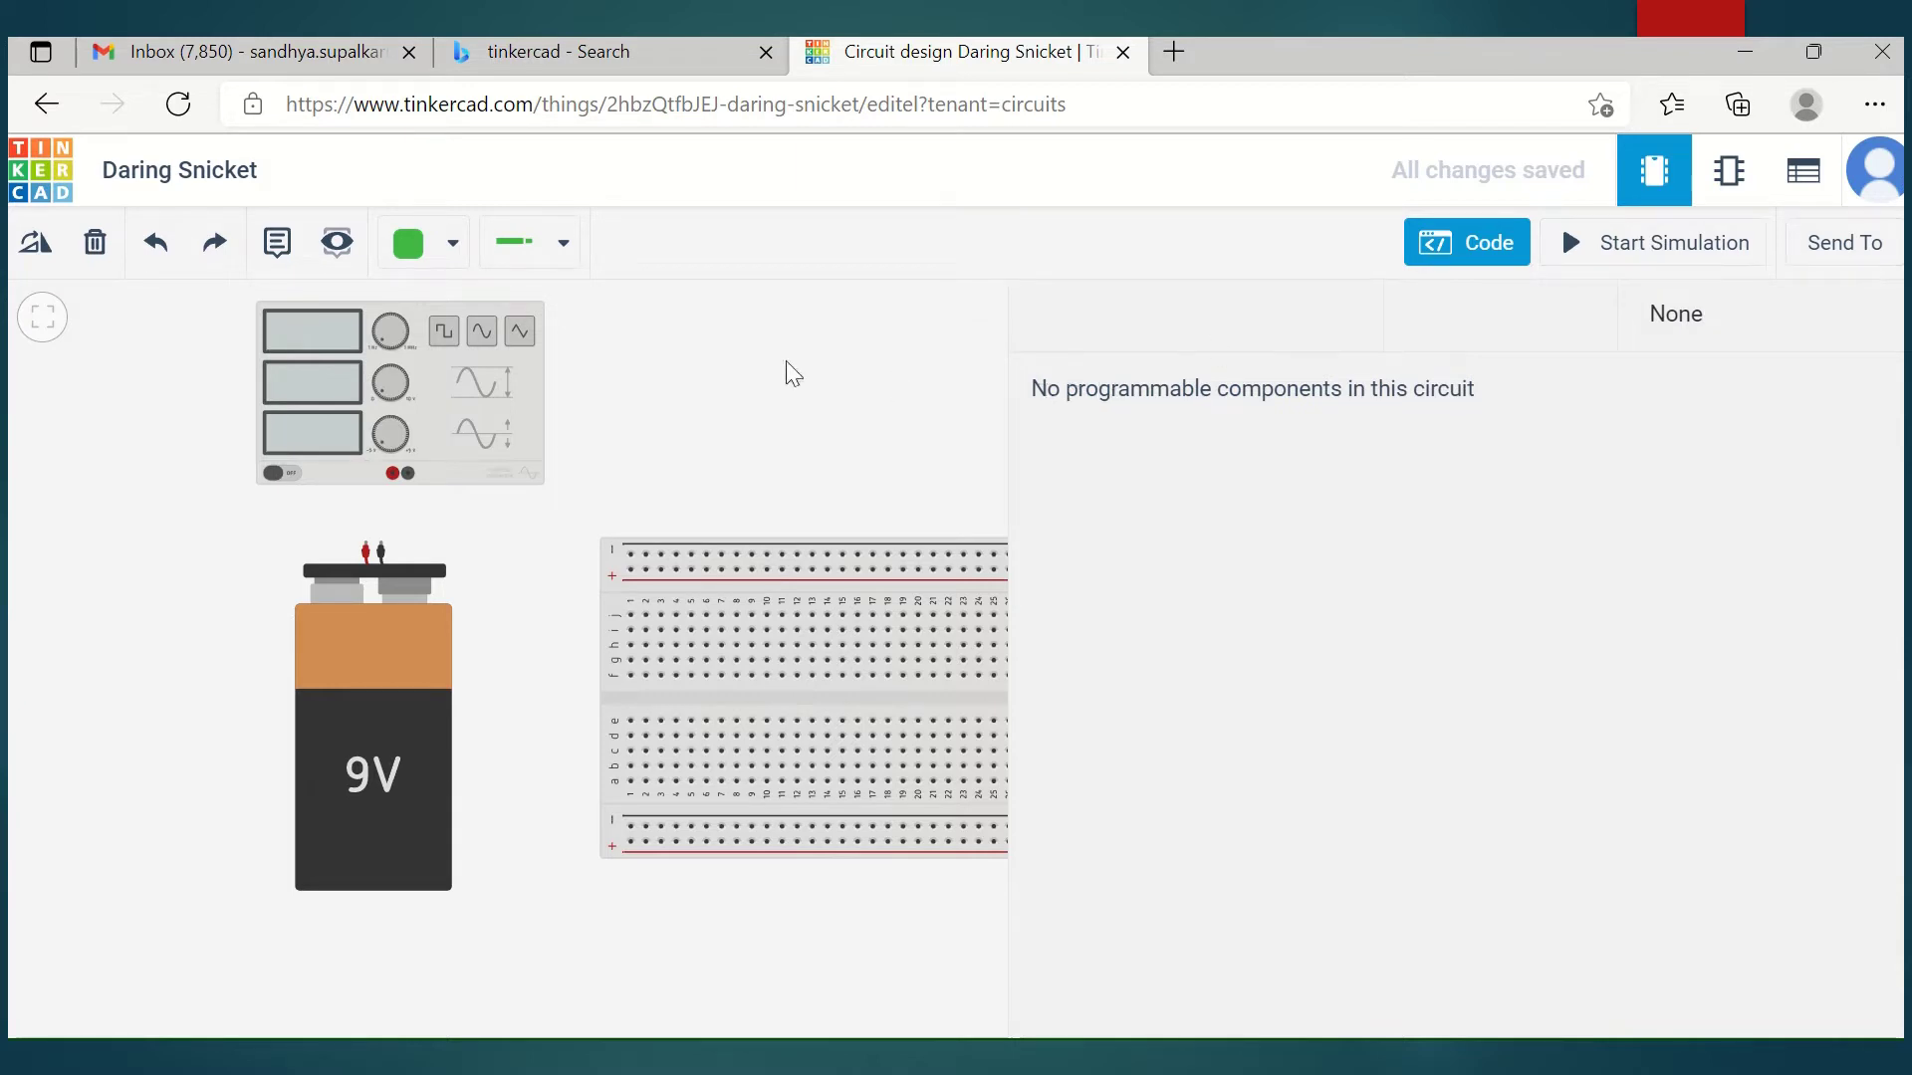
{"action": "left_click", "coordinate": [1466, 243]}
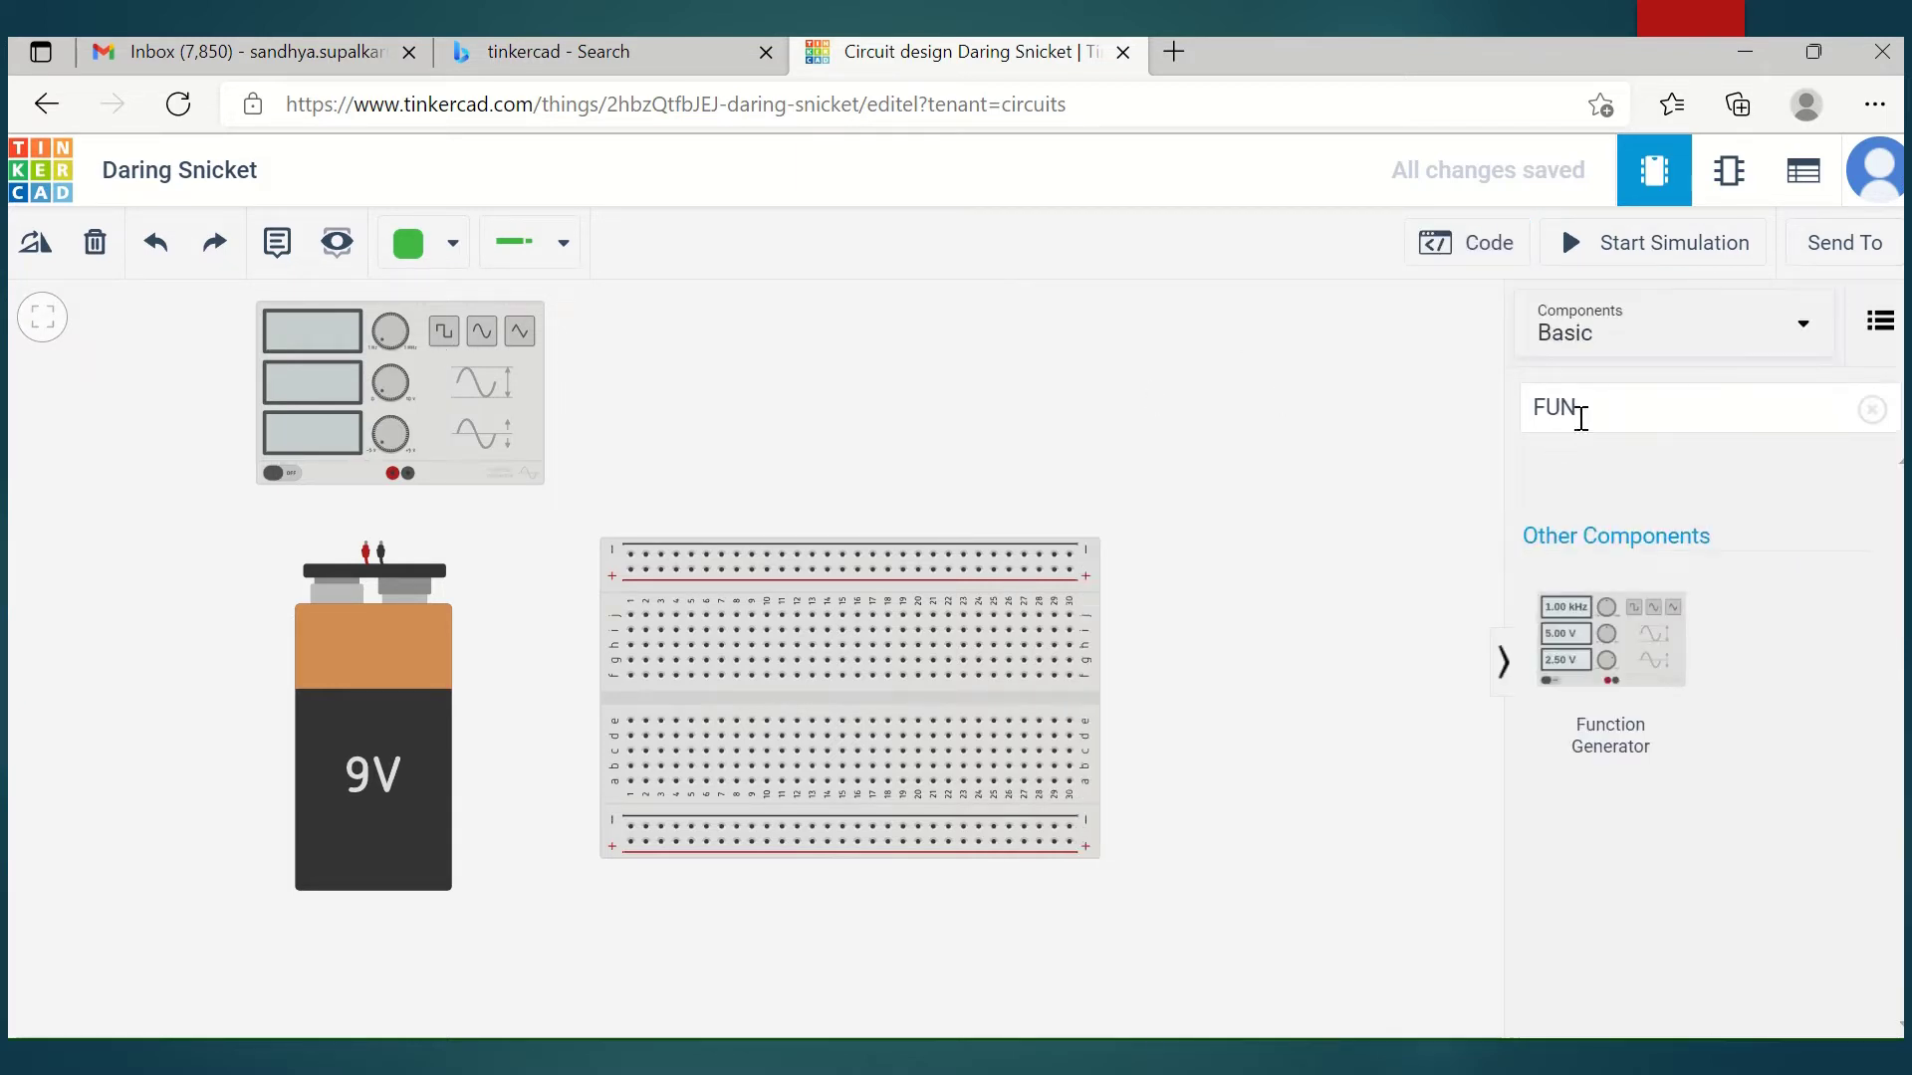
{"action": "left_click_drag", "start_coordinate": [1594, 413], "coordinate": [1498, 410]}
{"action": "key", "text": "s"}
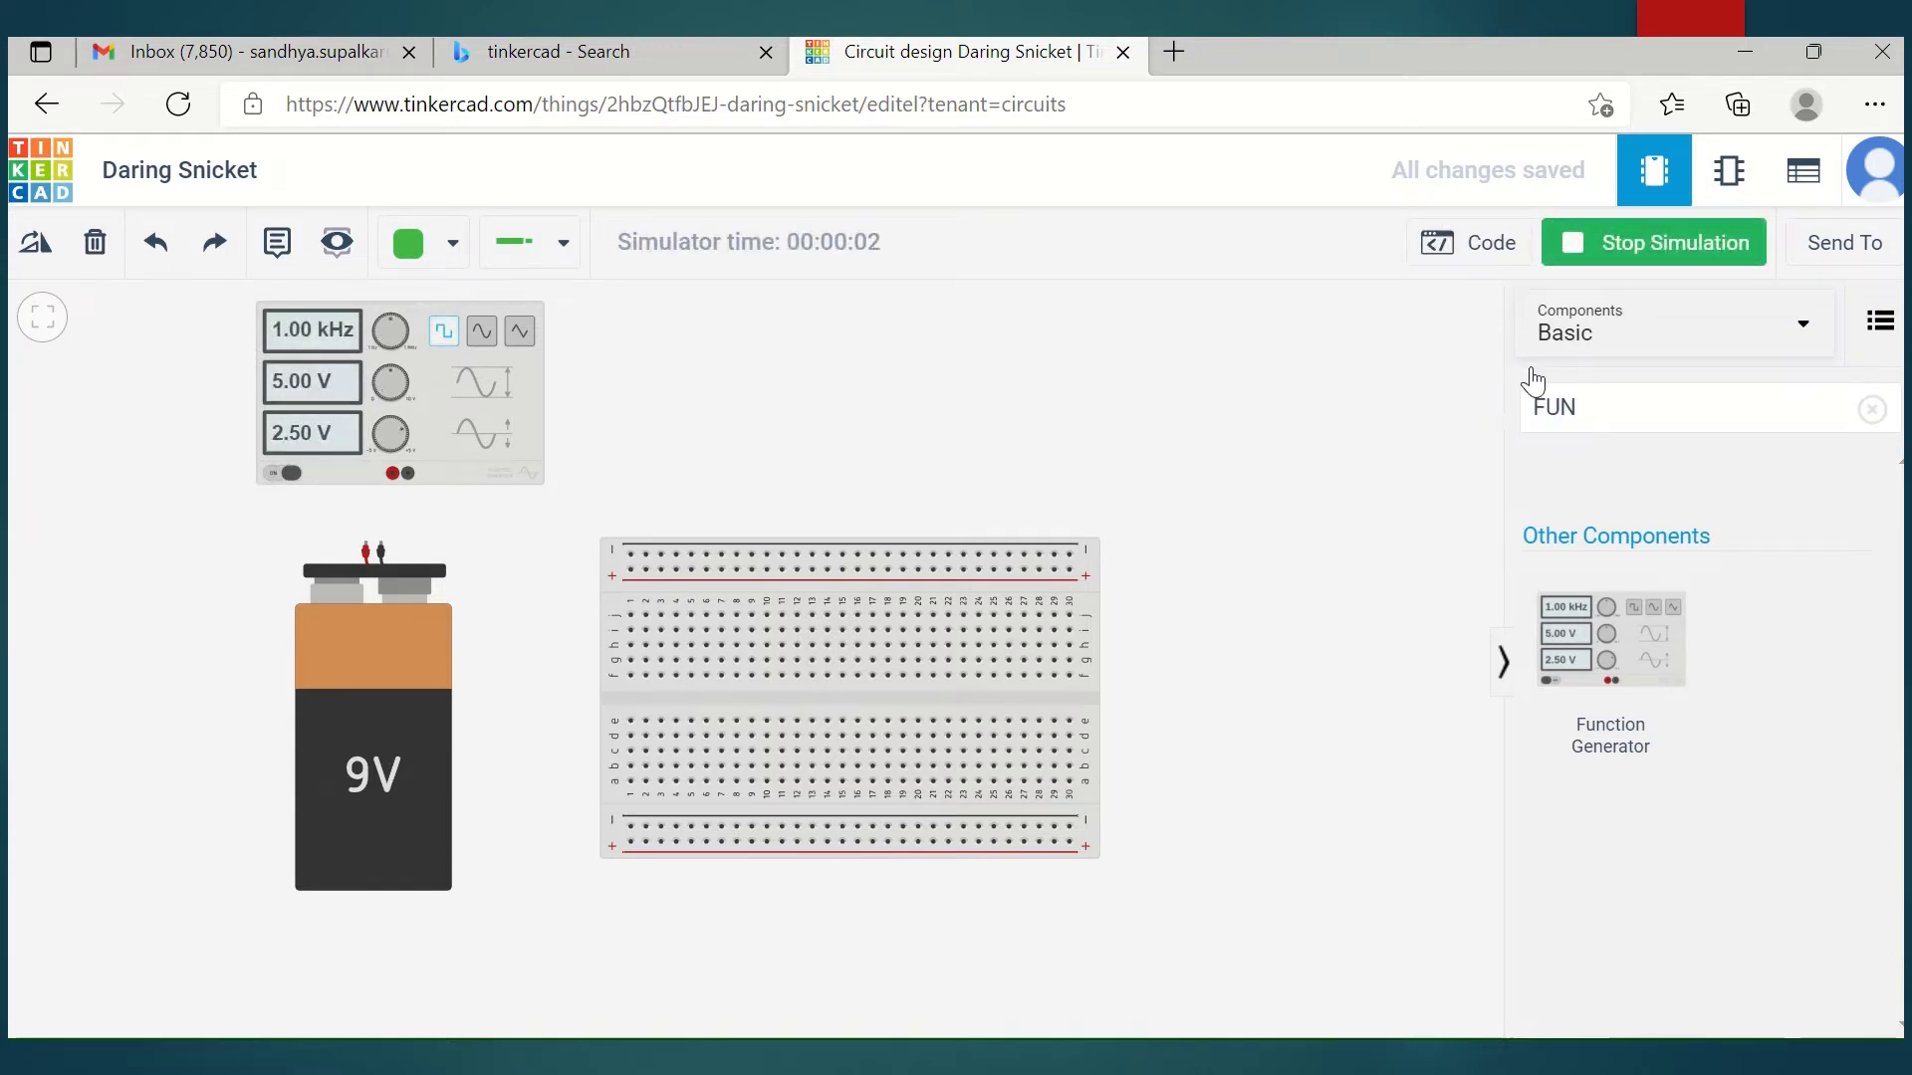
{"action": "left_click", "coordinate": [1656, 267]}
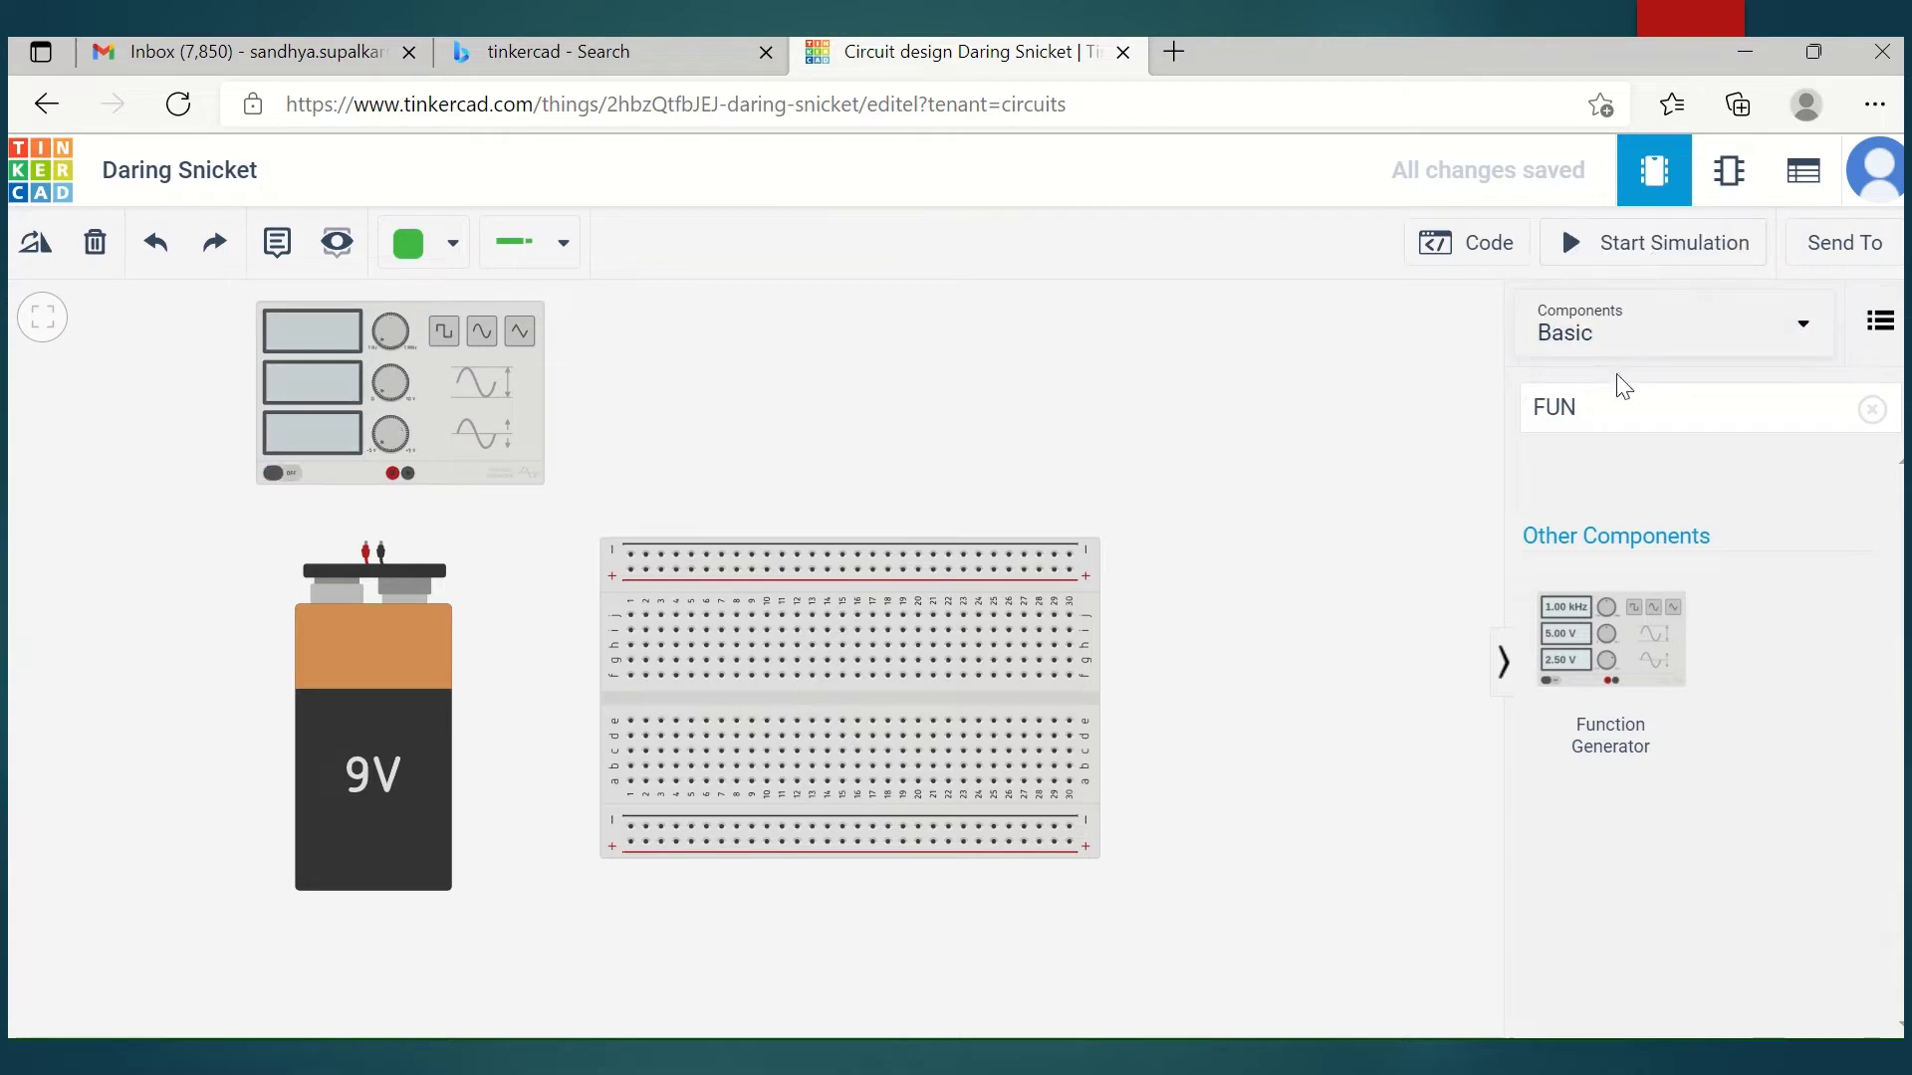
- Search the components for "scope" and place an Oscilloscope just above the breadboard
{"action": "double_click", "coordinate": [1601, 407]}
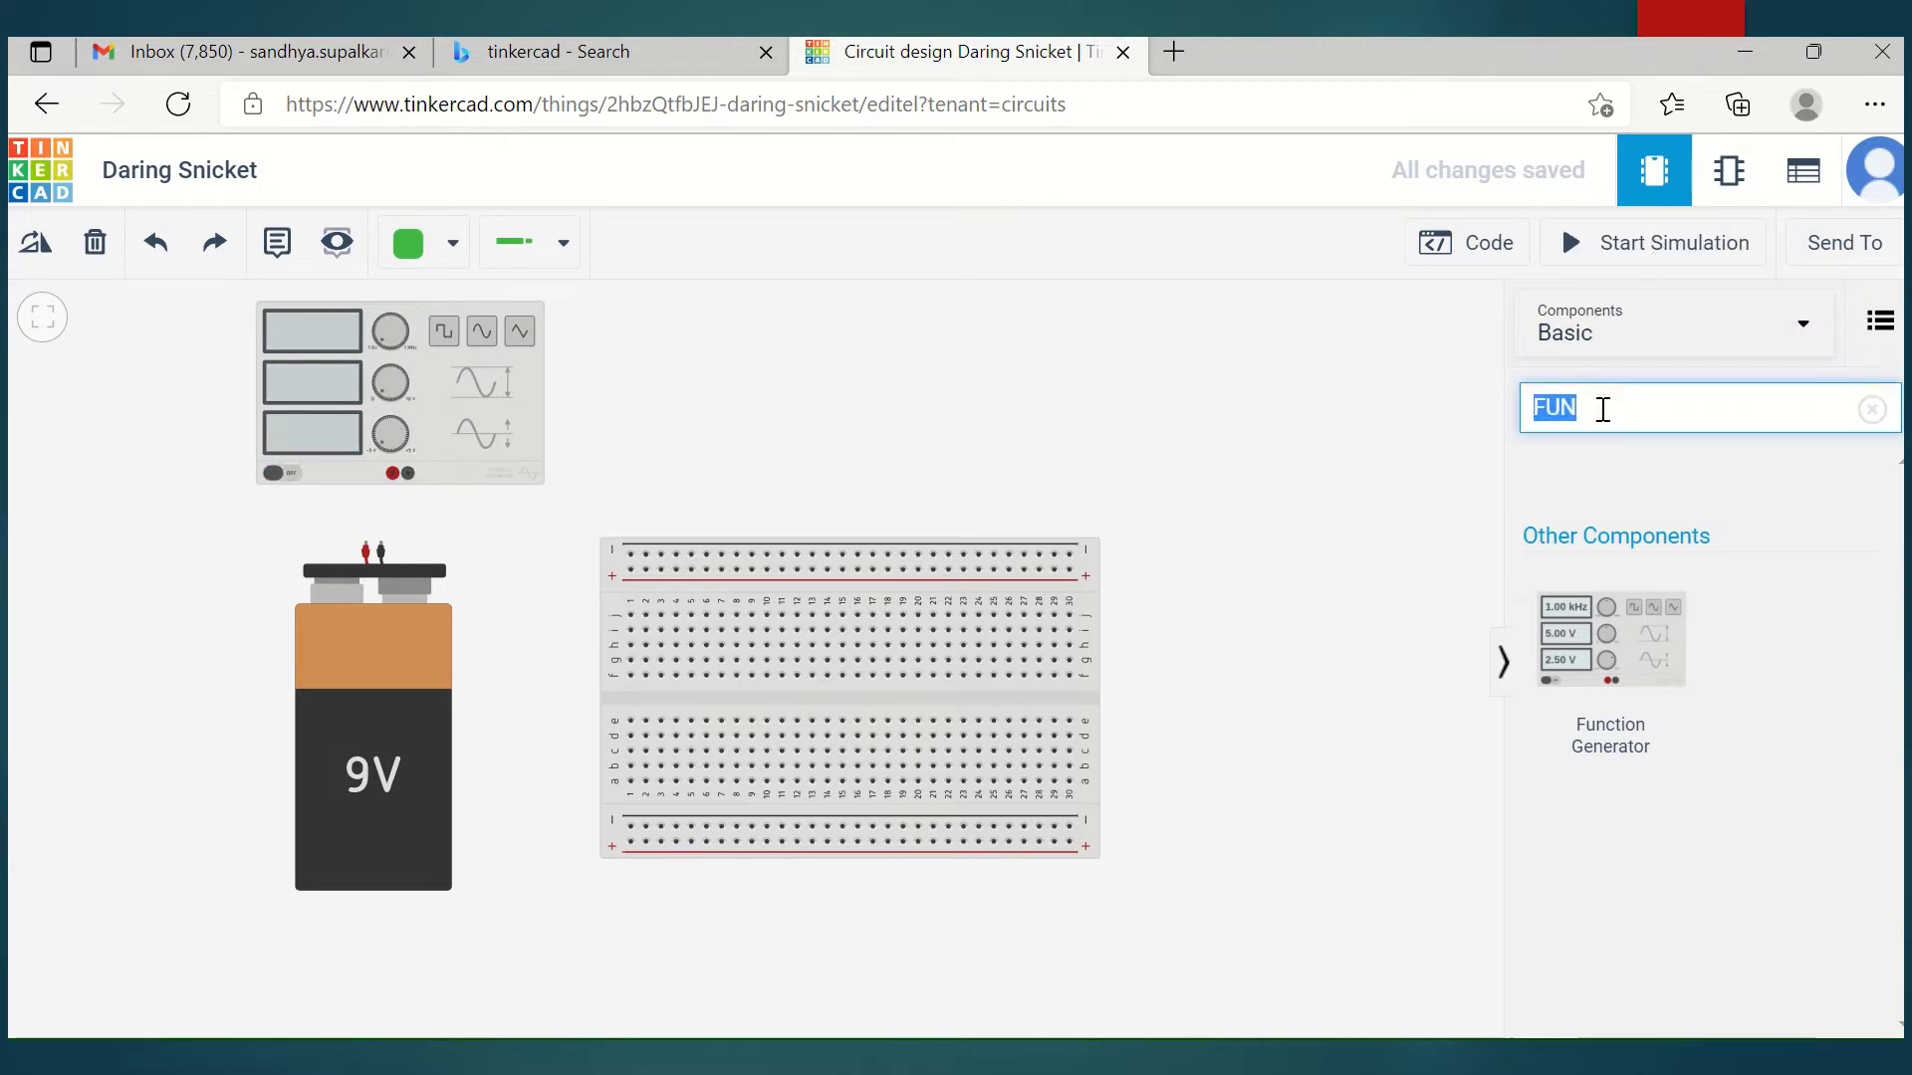
{"action": "key", "text": "BackSpace"}
{"action": "type", "text": "SC"}
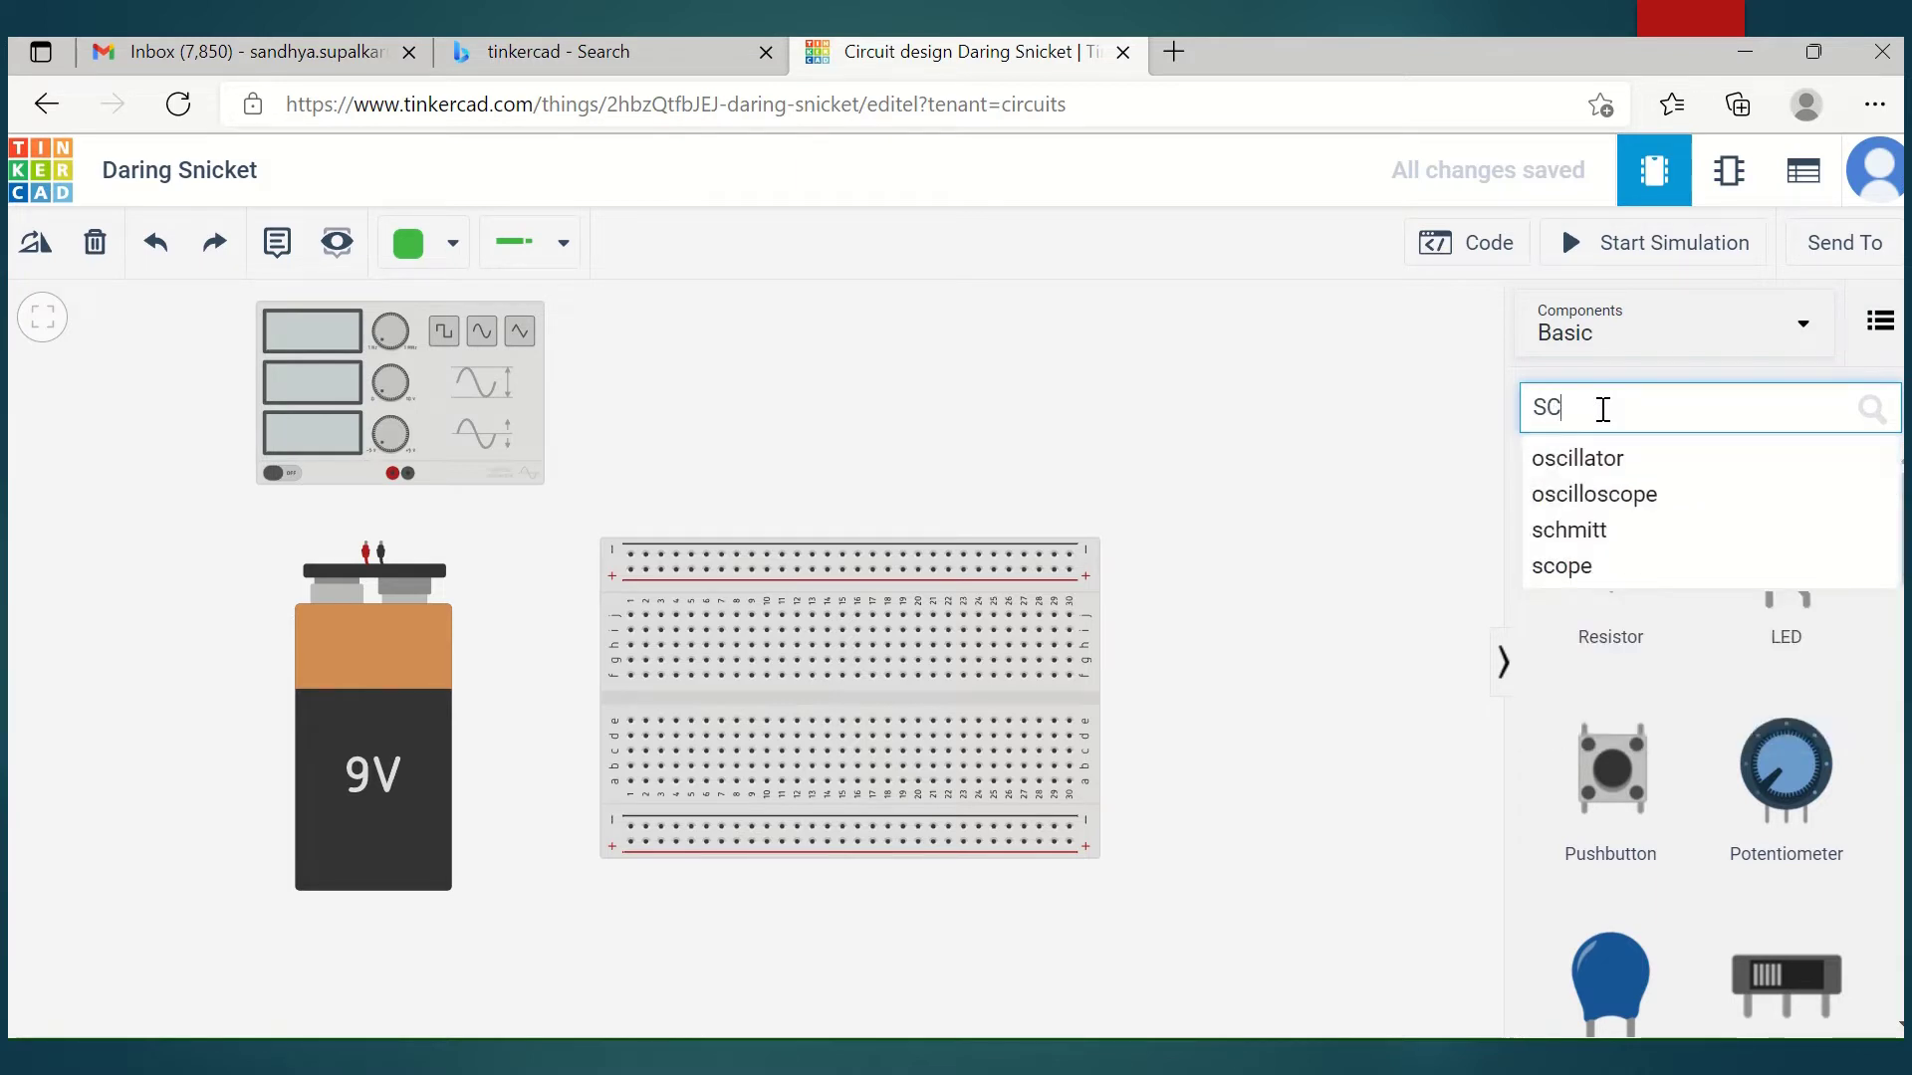
{"action": "left_click", "coordinate": [1620, 575]}
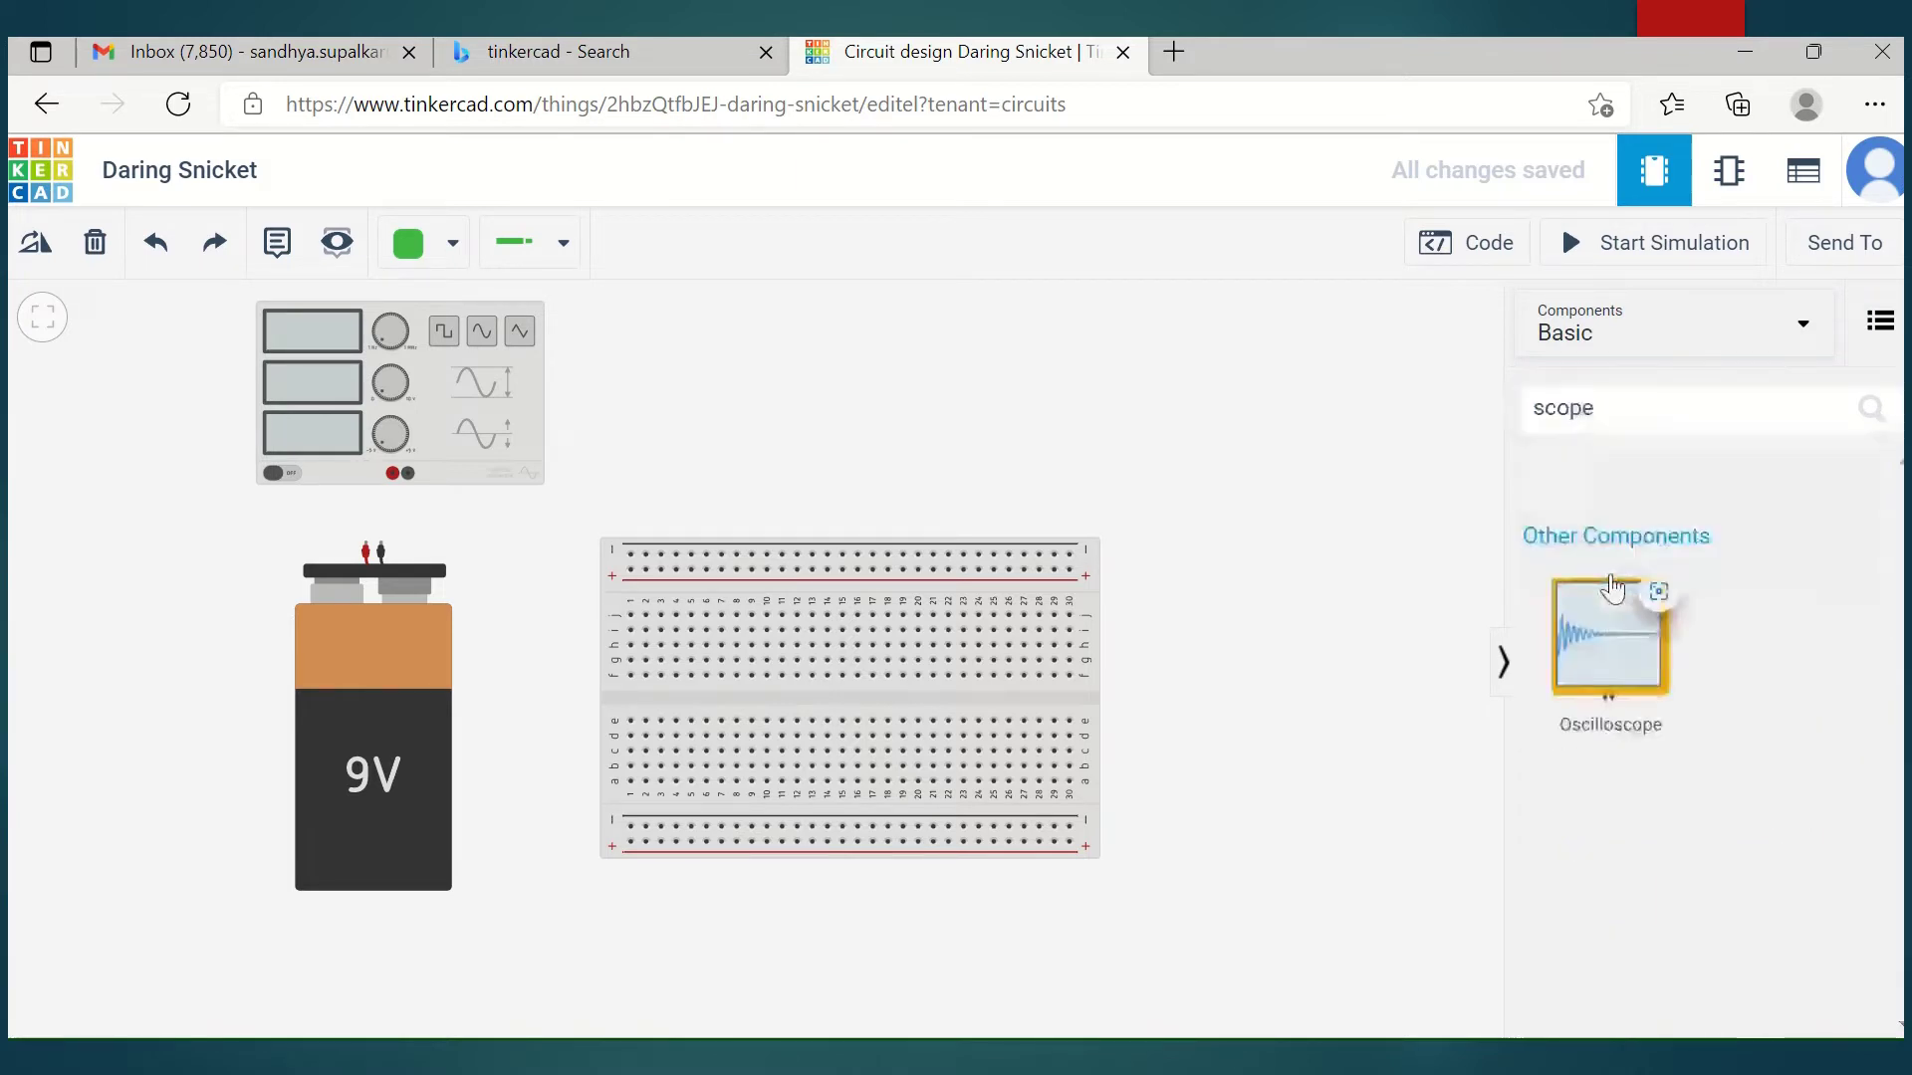
{"action": "left_click_drag", "start_coordinate": [1625, 649], "coordinate": [846, 529]}
{"action": "scroll", "coordinate": [846, 528], "scroll_direction": "up", "scroll_amount": 2}
{"action": "scroll", "coordinate": [846, 528], "scroll_direction": "down", "scroll_amount": 3}
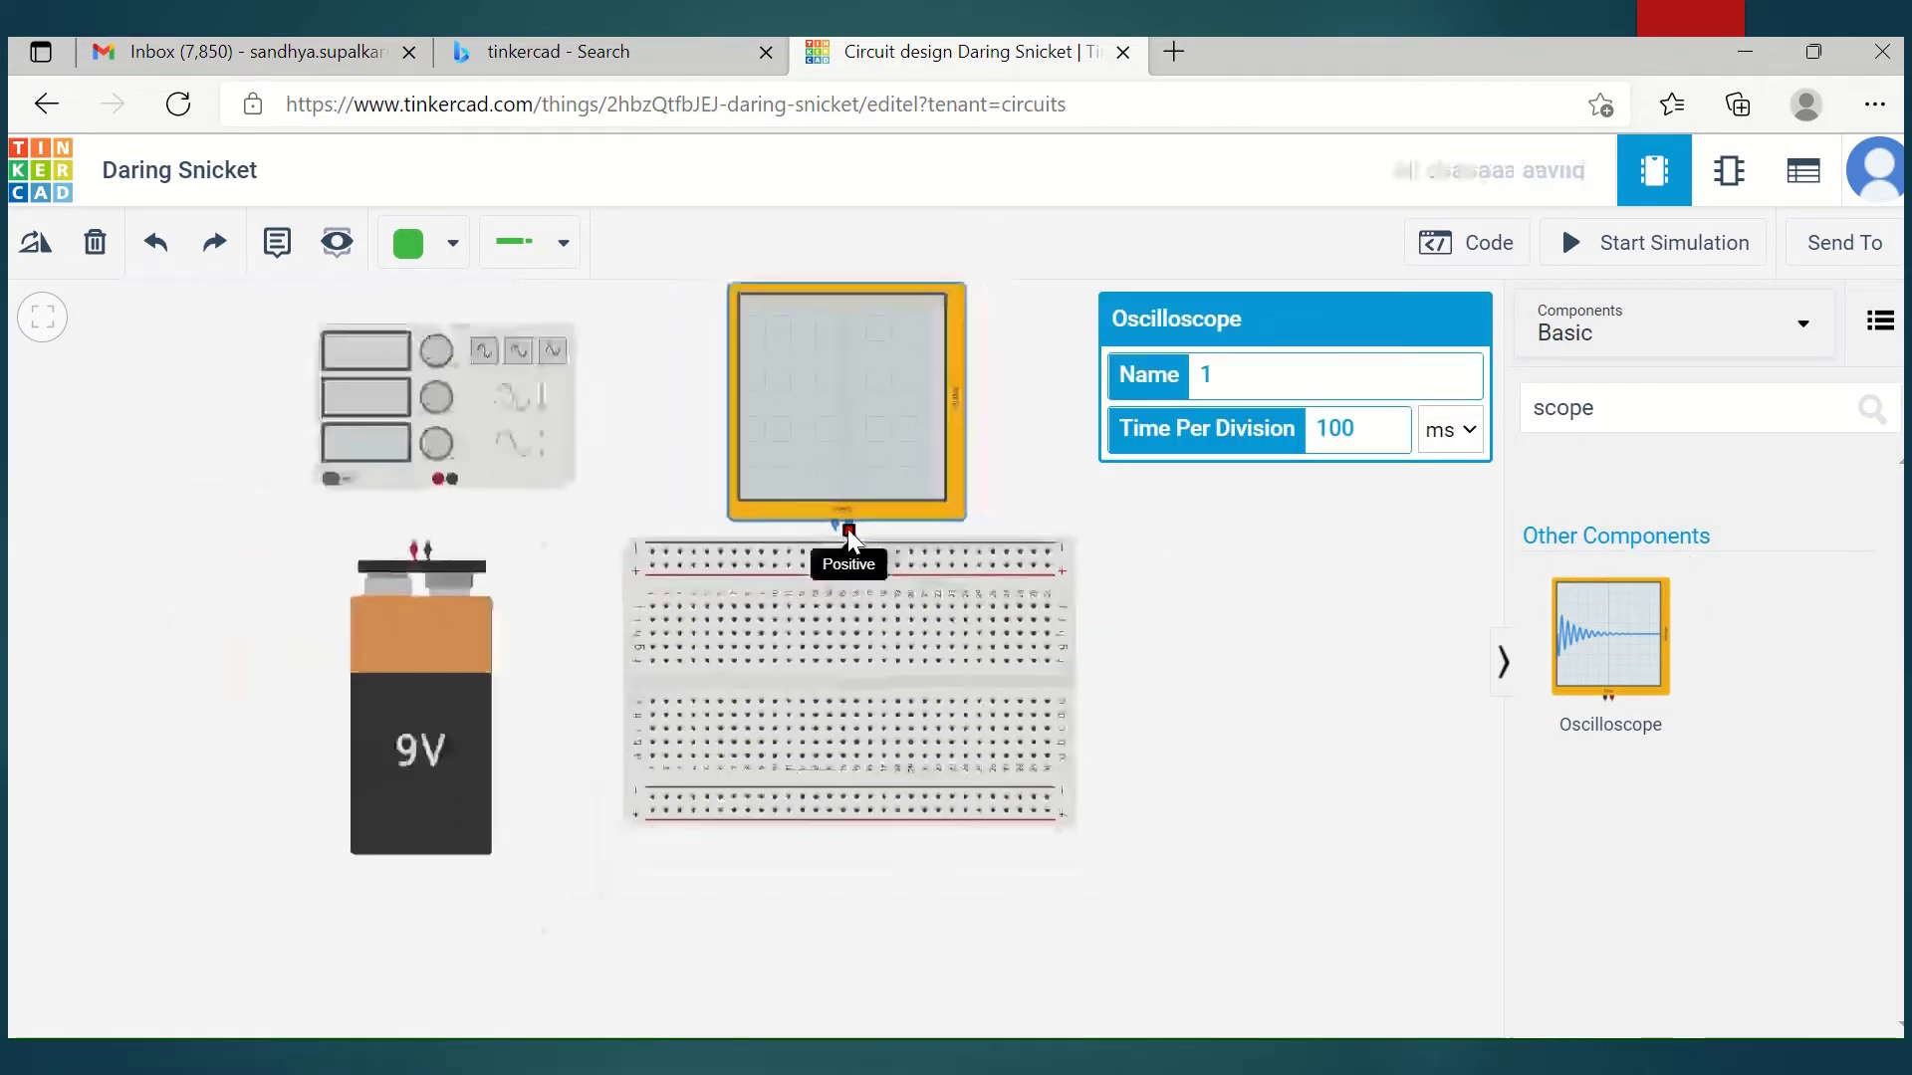
{"action": "left_click_drag", "start_coordinate": [867, 462], "coordinate": [863, 431]}
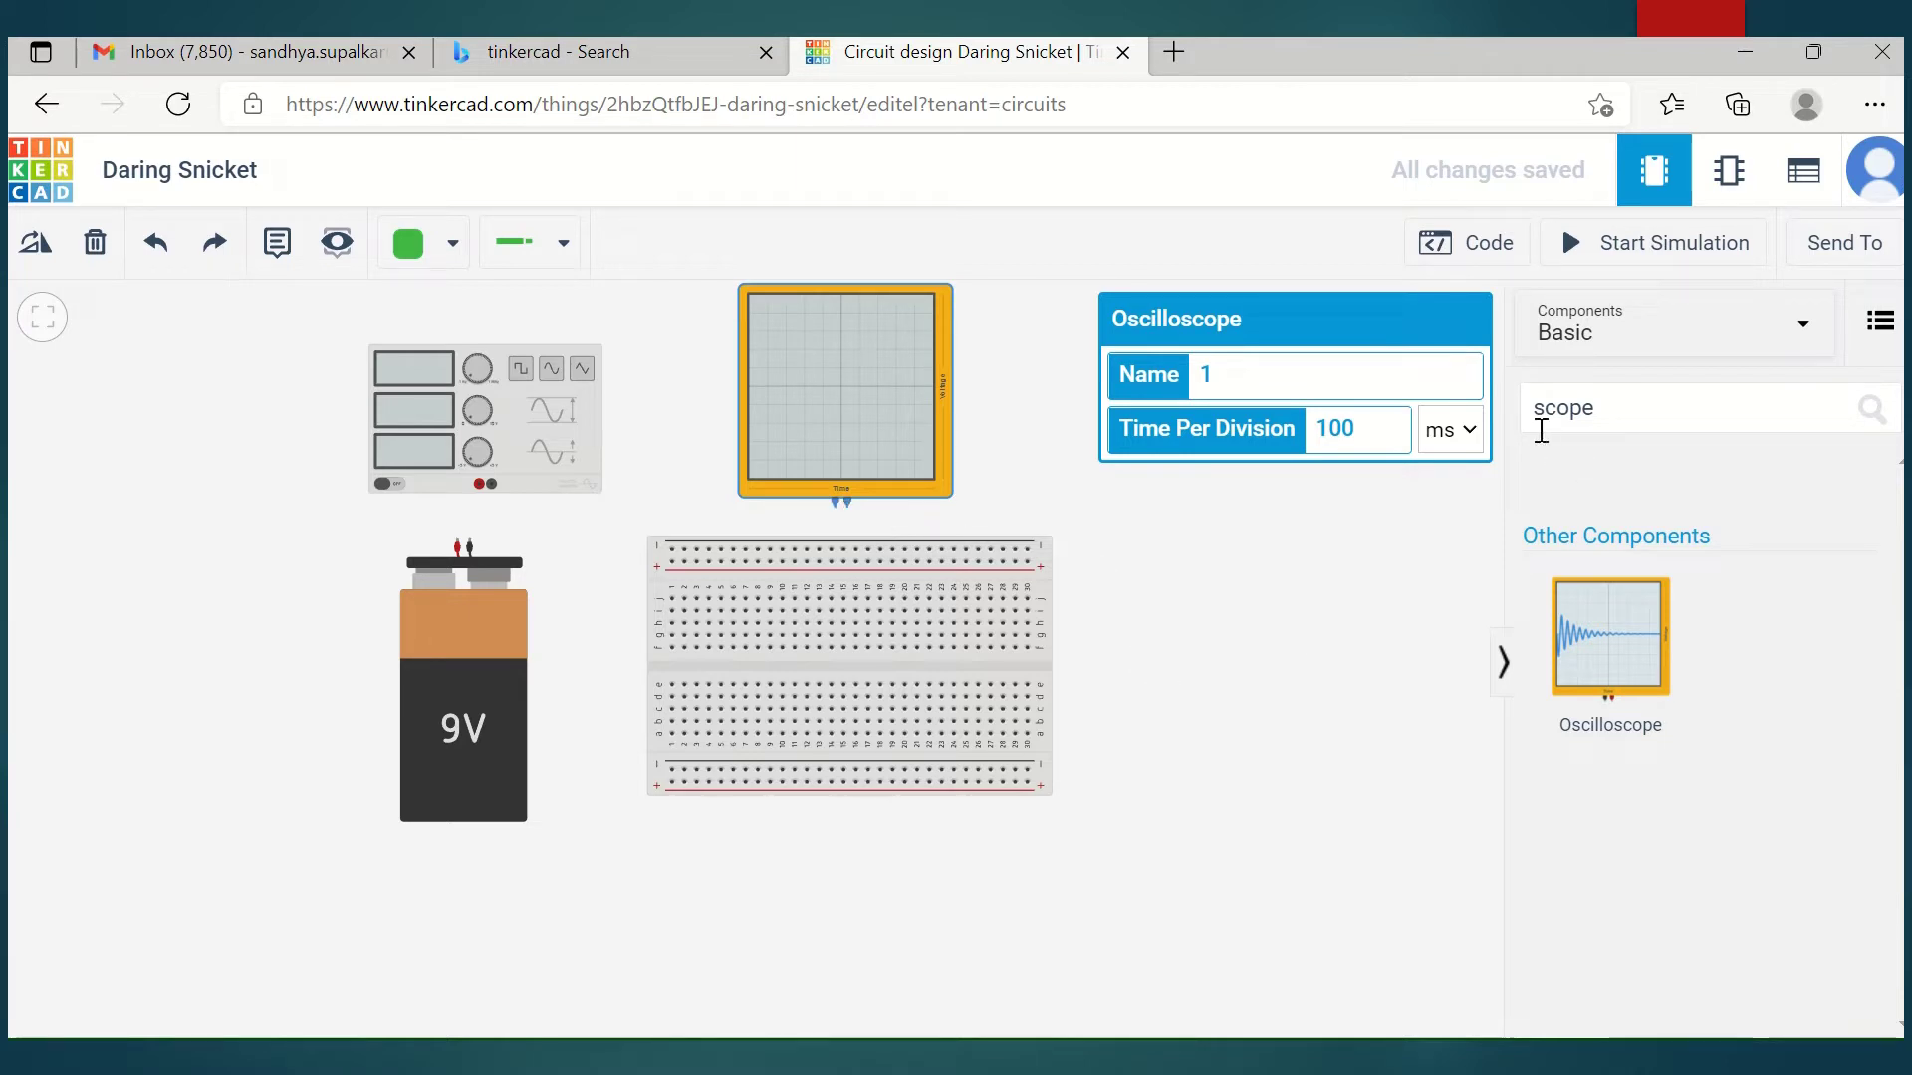
- Search the components for "multimeter" and place a Multimeter to the right of the breadboard and oscilloscope
{"action": "left_click_drag", "start_coordinate": [1615, 412], "coordinate": [1524, 417]}
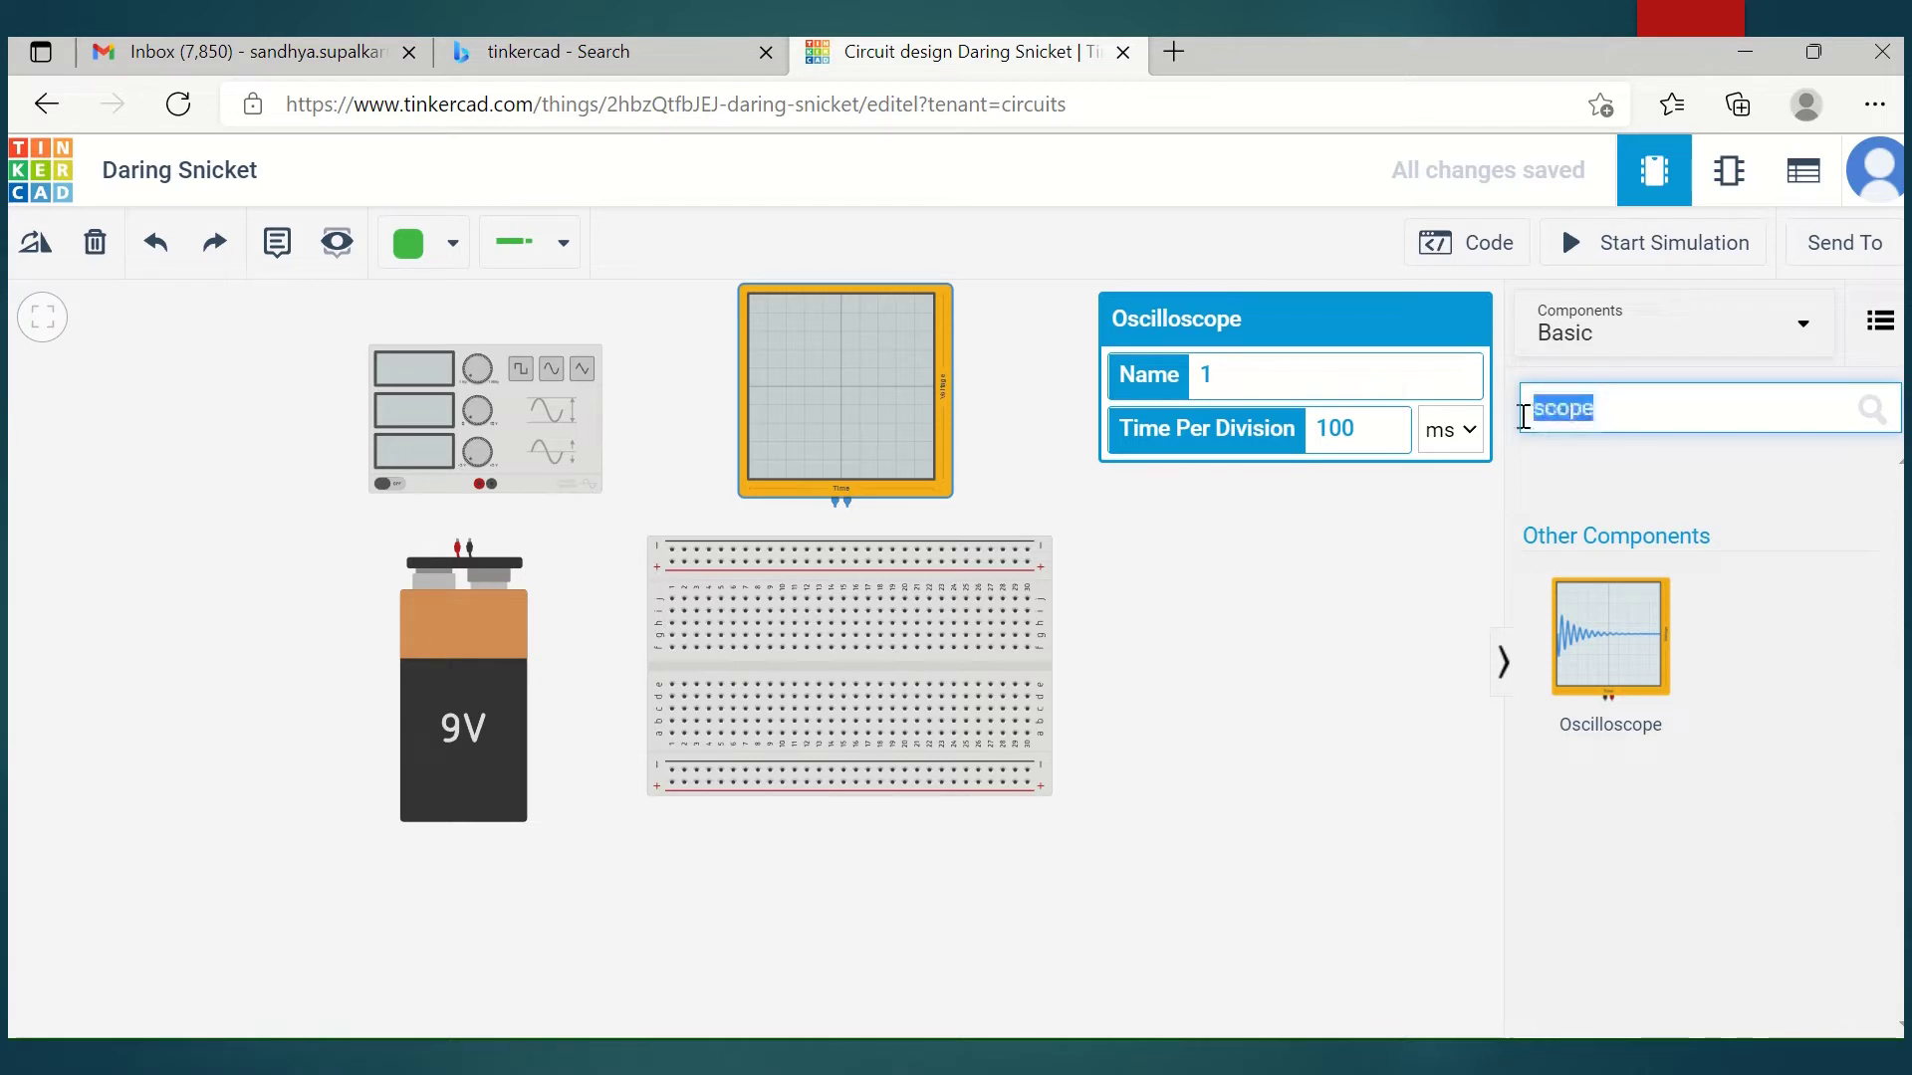
{"action": "type", "text": "MU"}
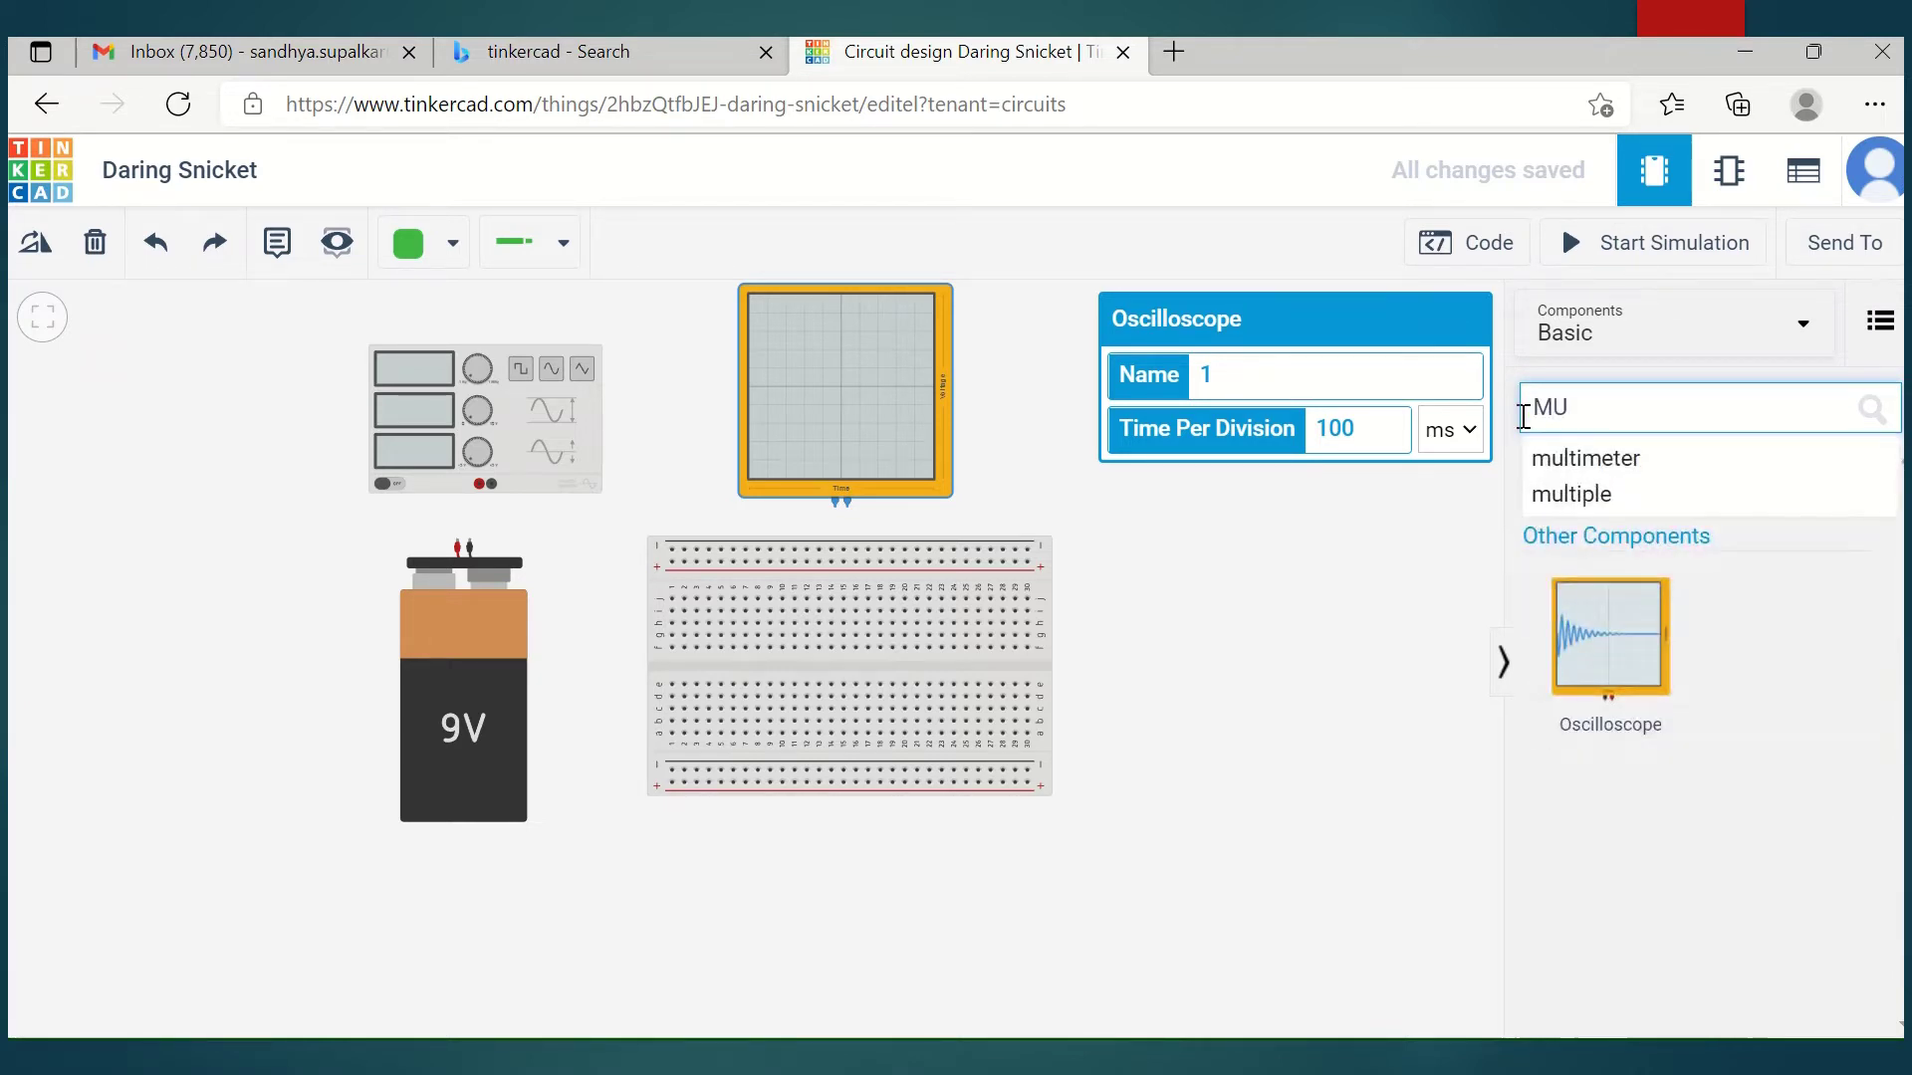
{"action": "left_click", "coordinate": [1549, 456]}
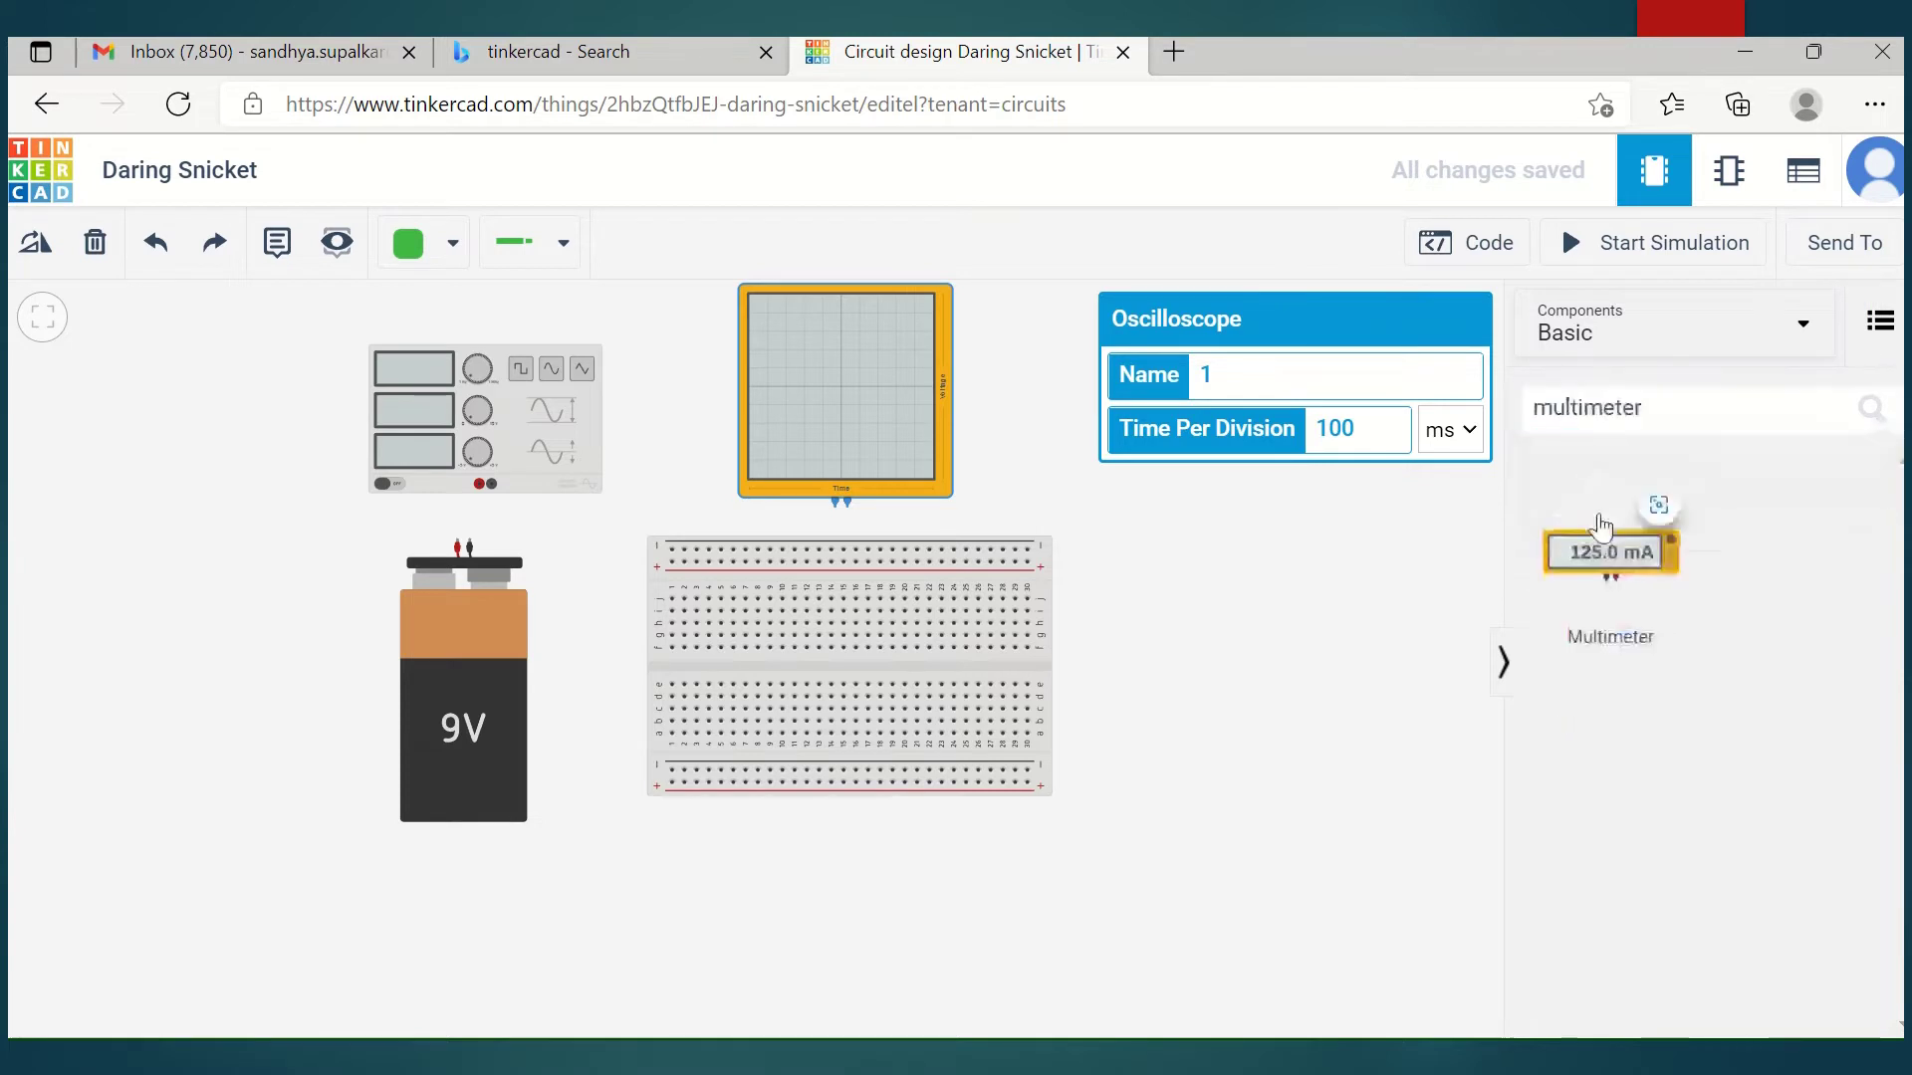
{"action": "left_click_drag", "start_coordinate": [1600, 525], "coordinate": [1246, 541]}
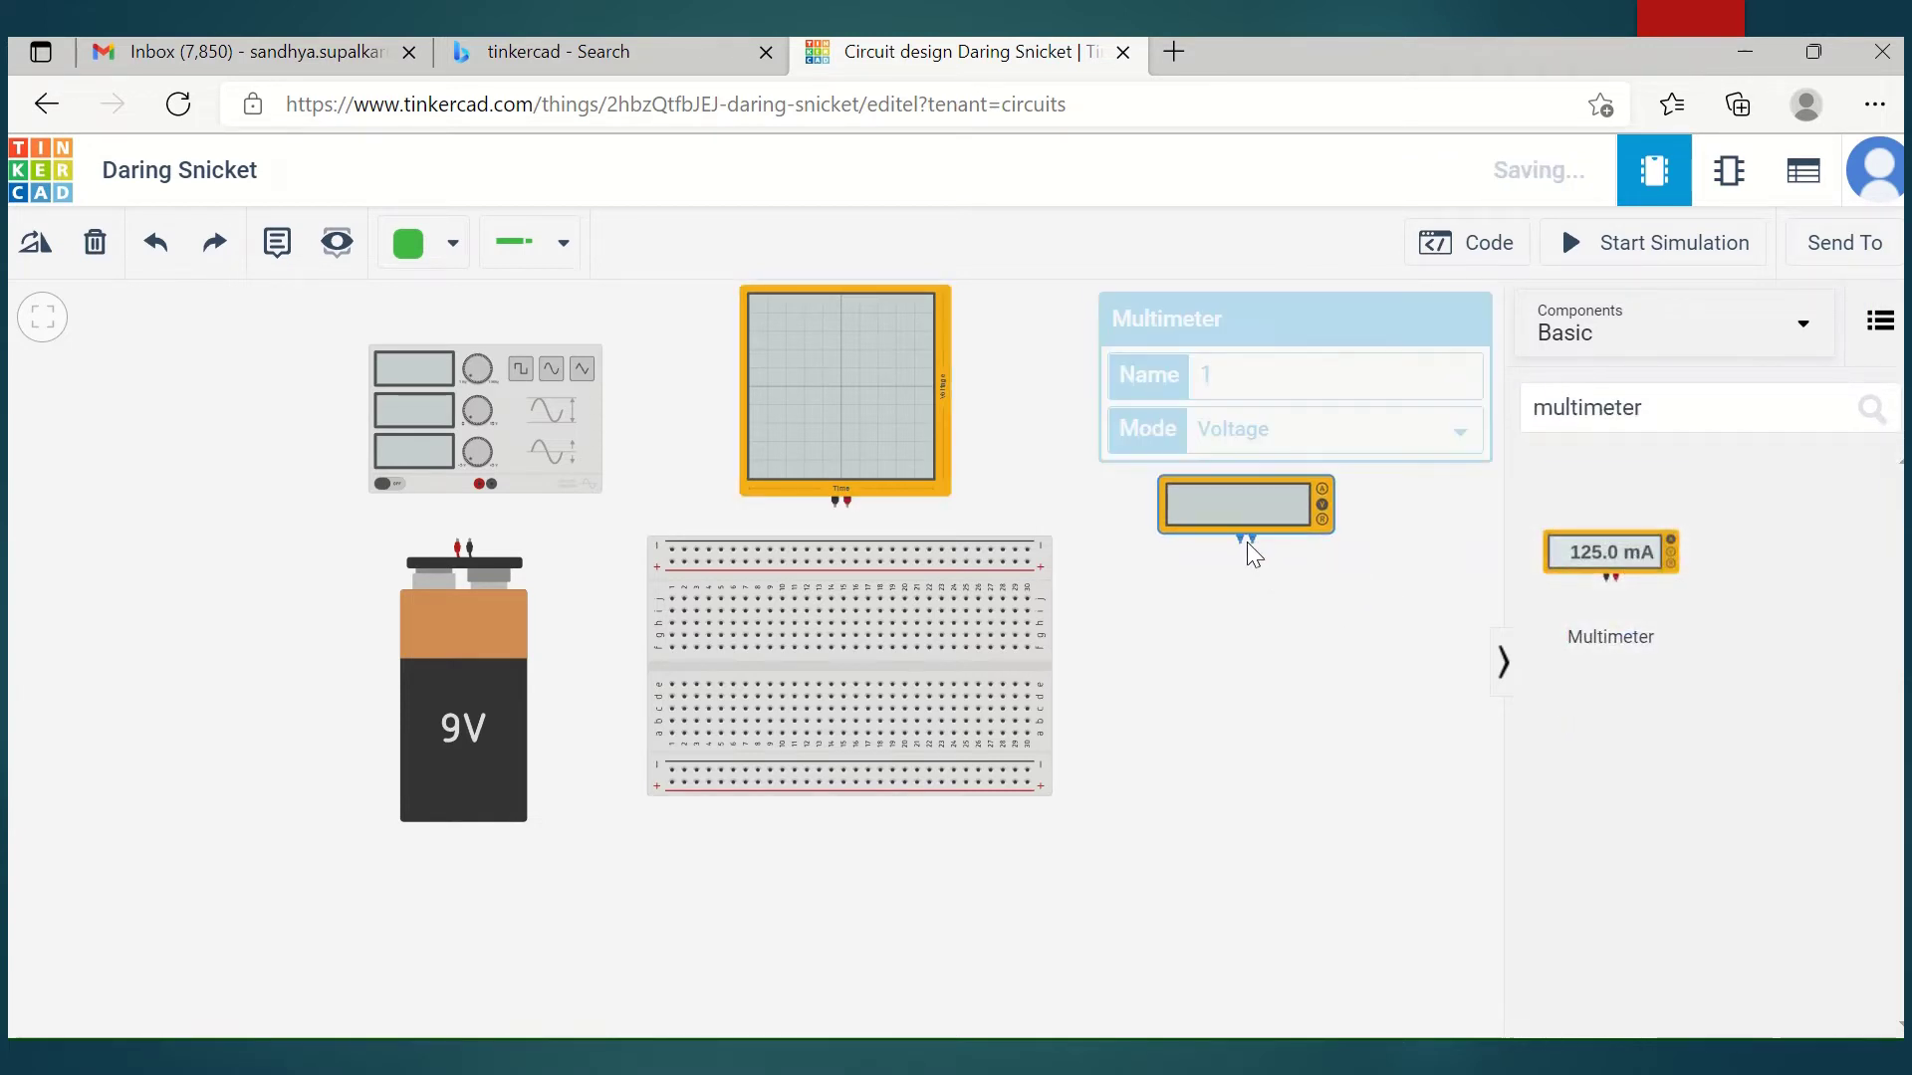
{"action": "left_click", "coordinate": [1236, 579]}
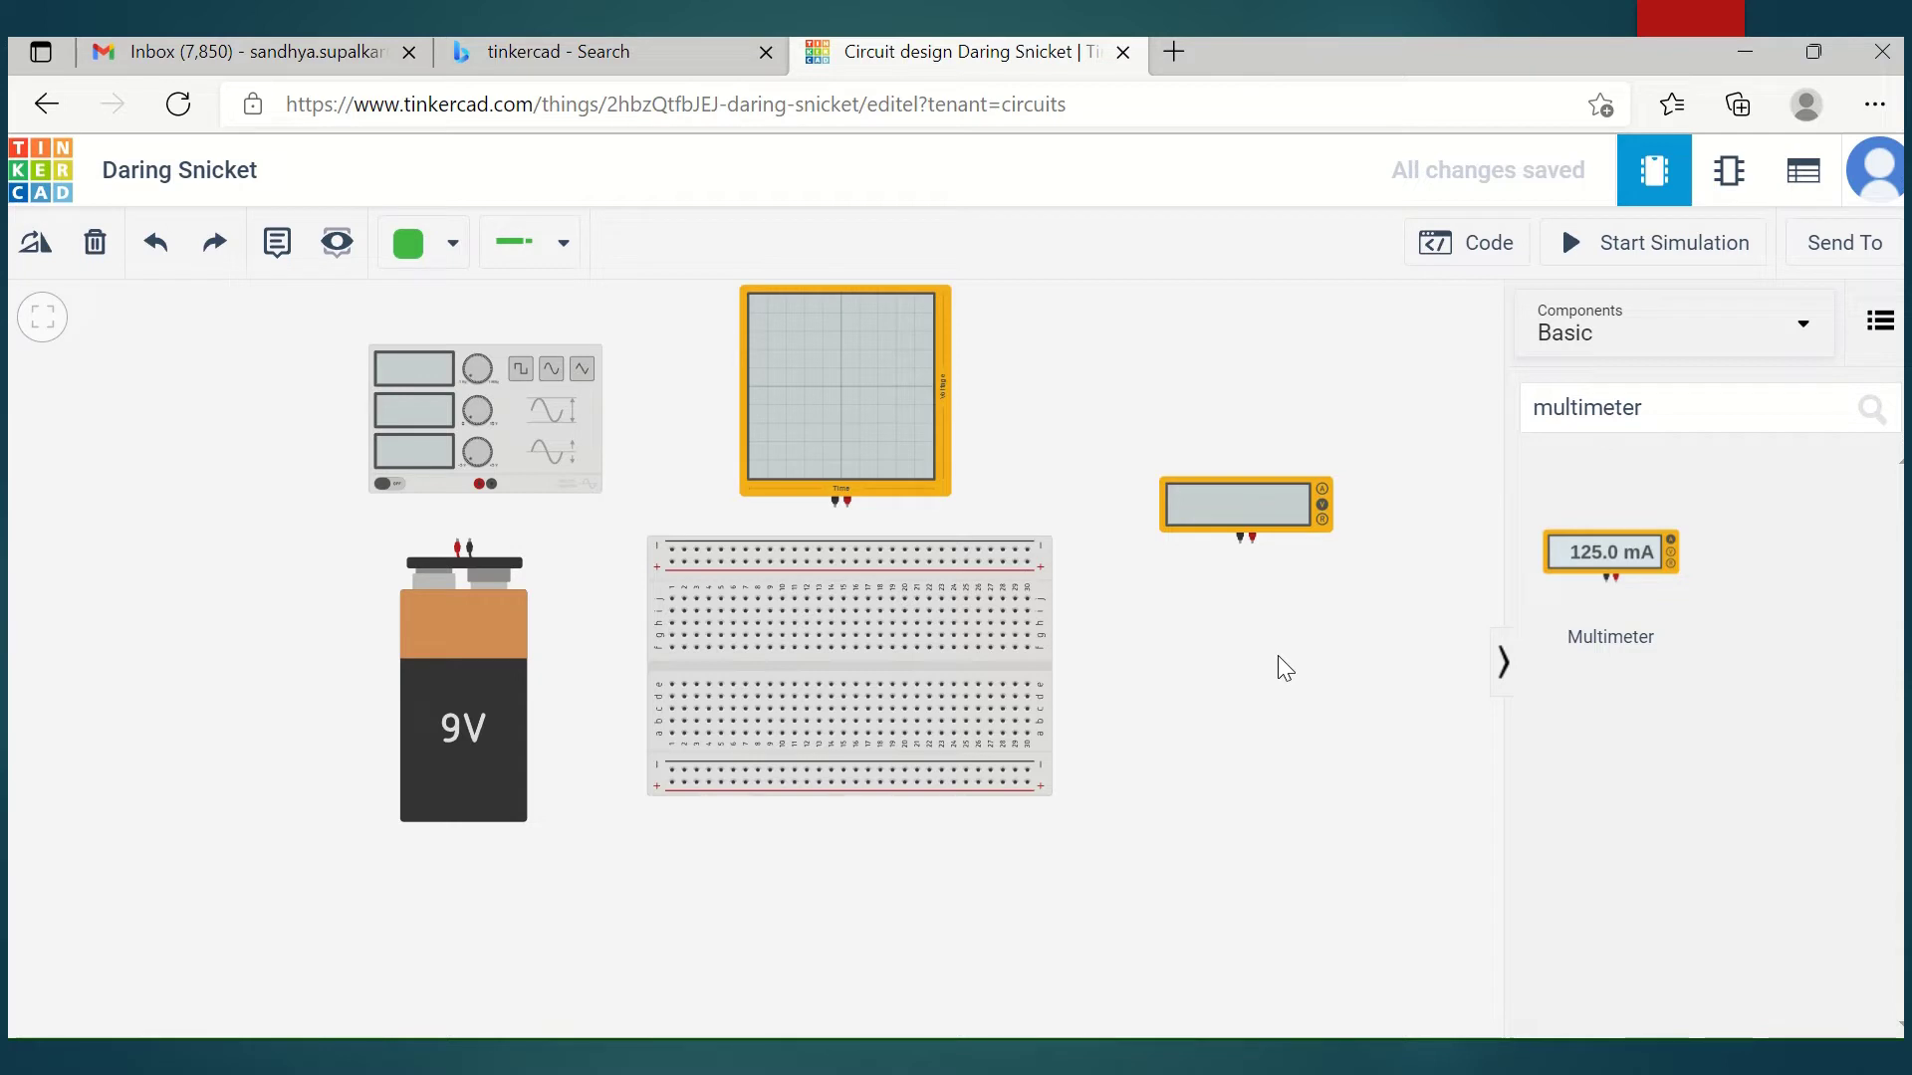
- Replace the component search text with "741"
{"action": "left_click", "coordinate": [1661, 408]}
{"action": "left_click_drag", "start_coordinate": [1661, 408], "coordinate": [1515, 411]}
{"action": "left_click", "coordinate": [1515, 411]}
{"action": "double_click", "coordinate": [1656, 420]}
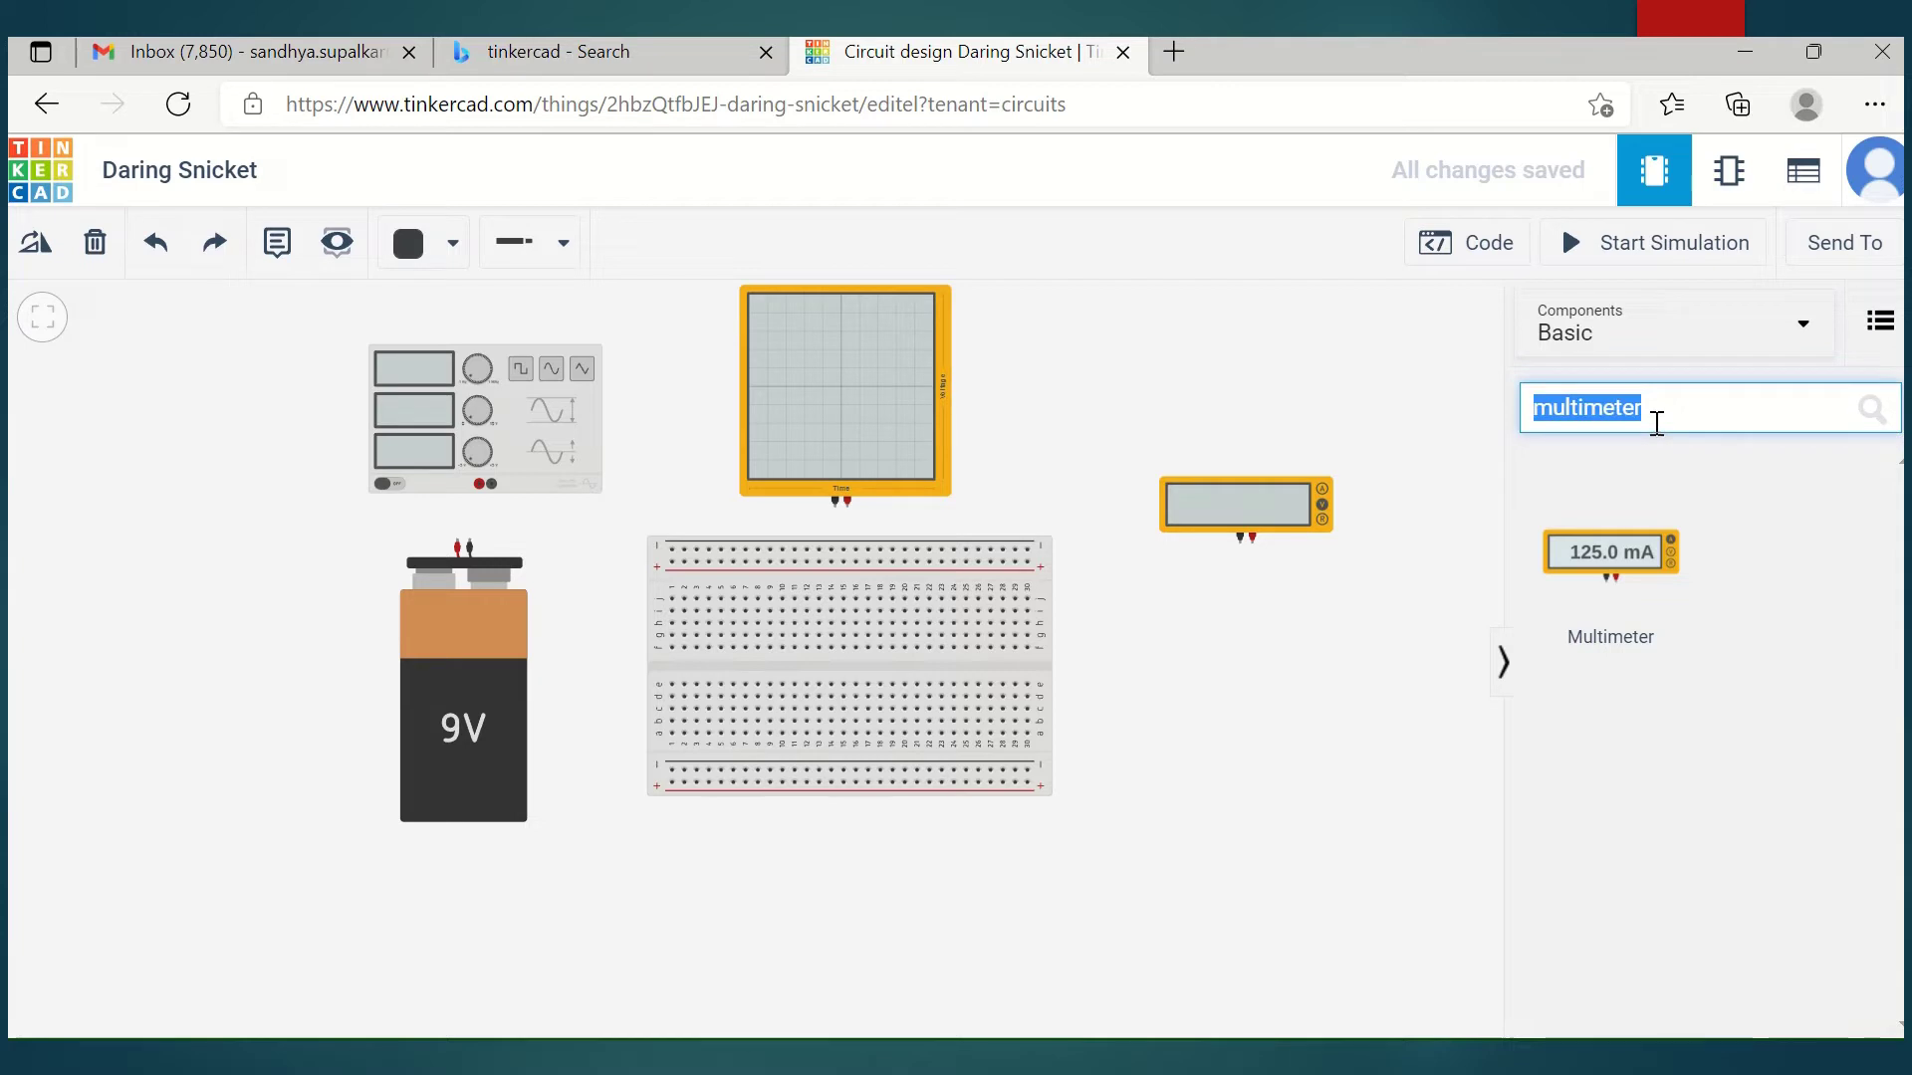
{"action": "key", "text": "BackSpace"}
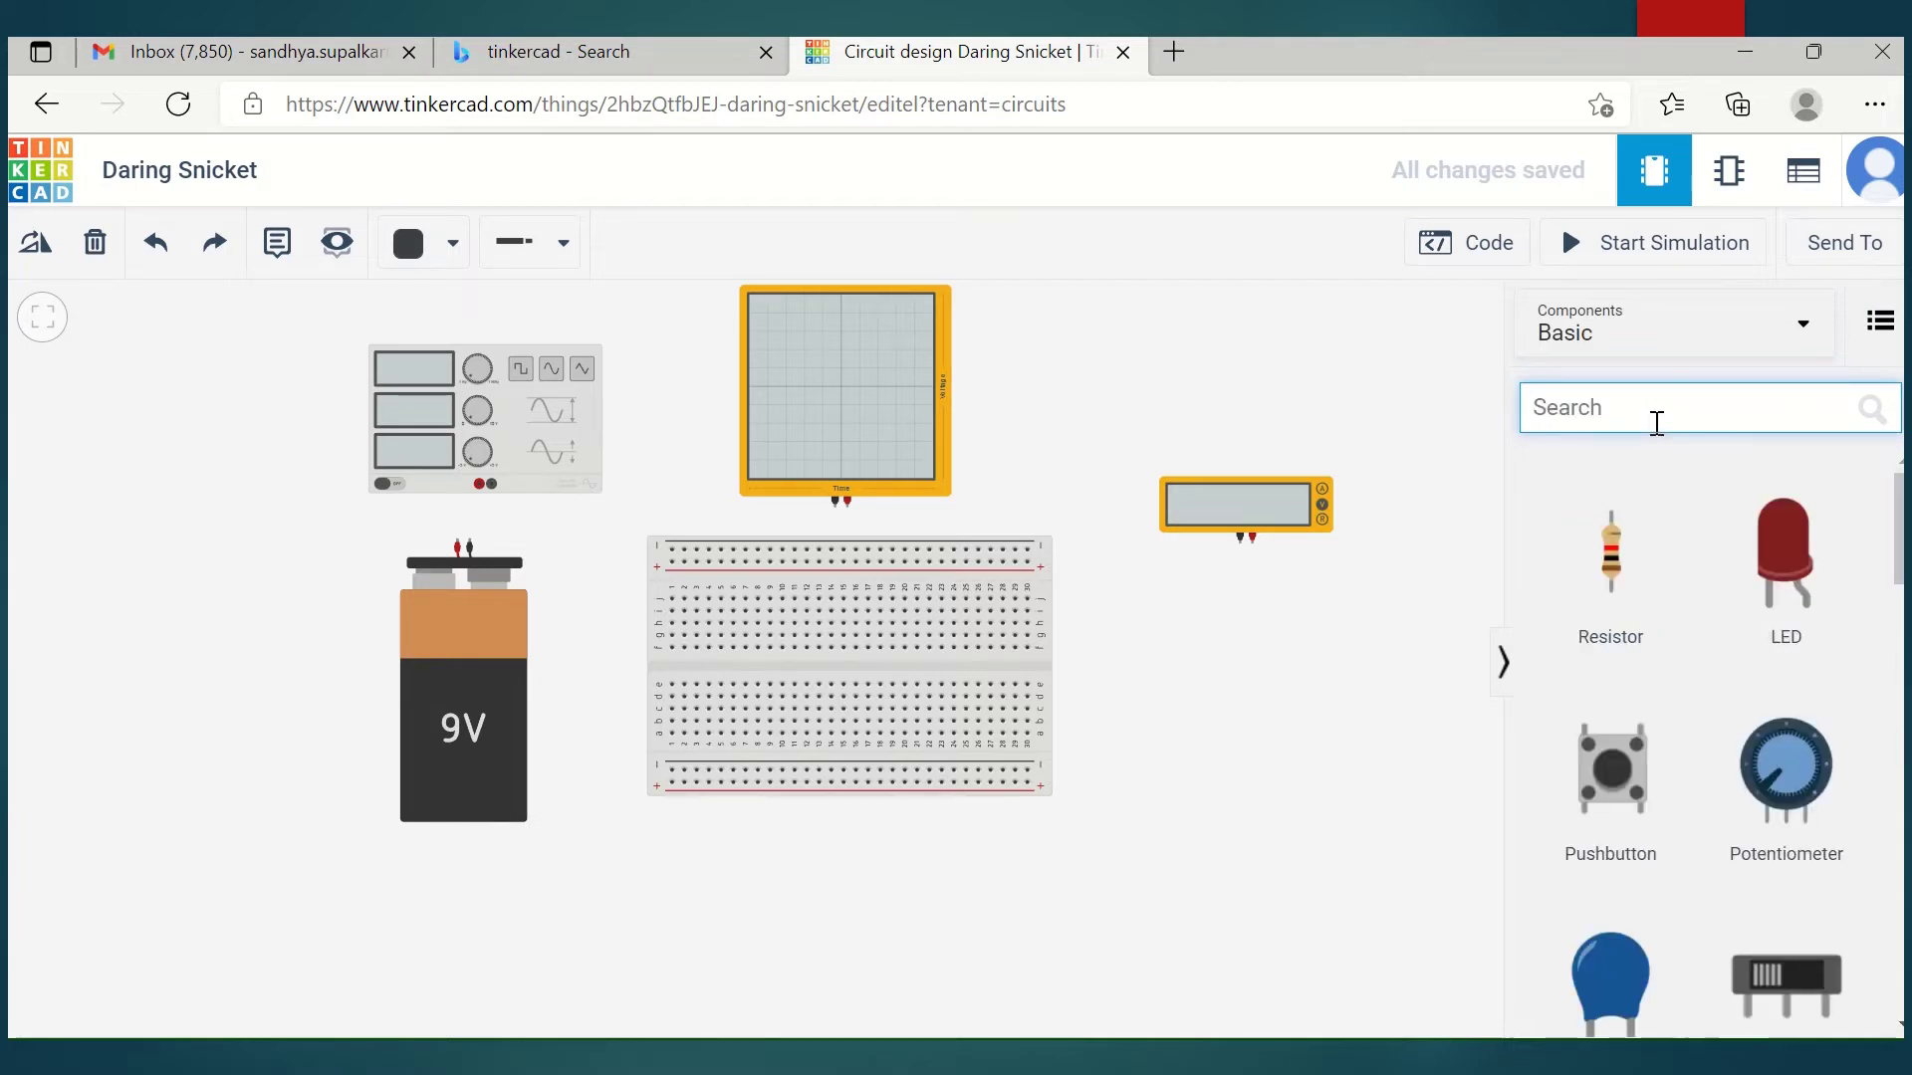
{"action": "type", "text": "741"}
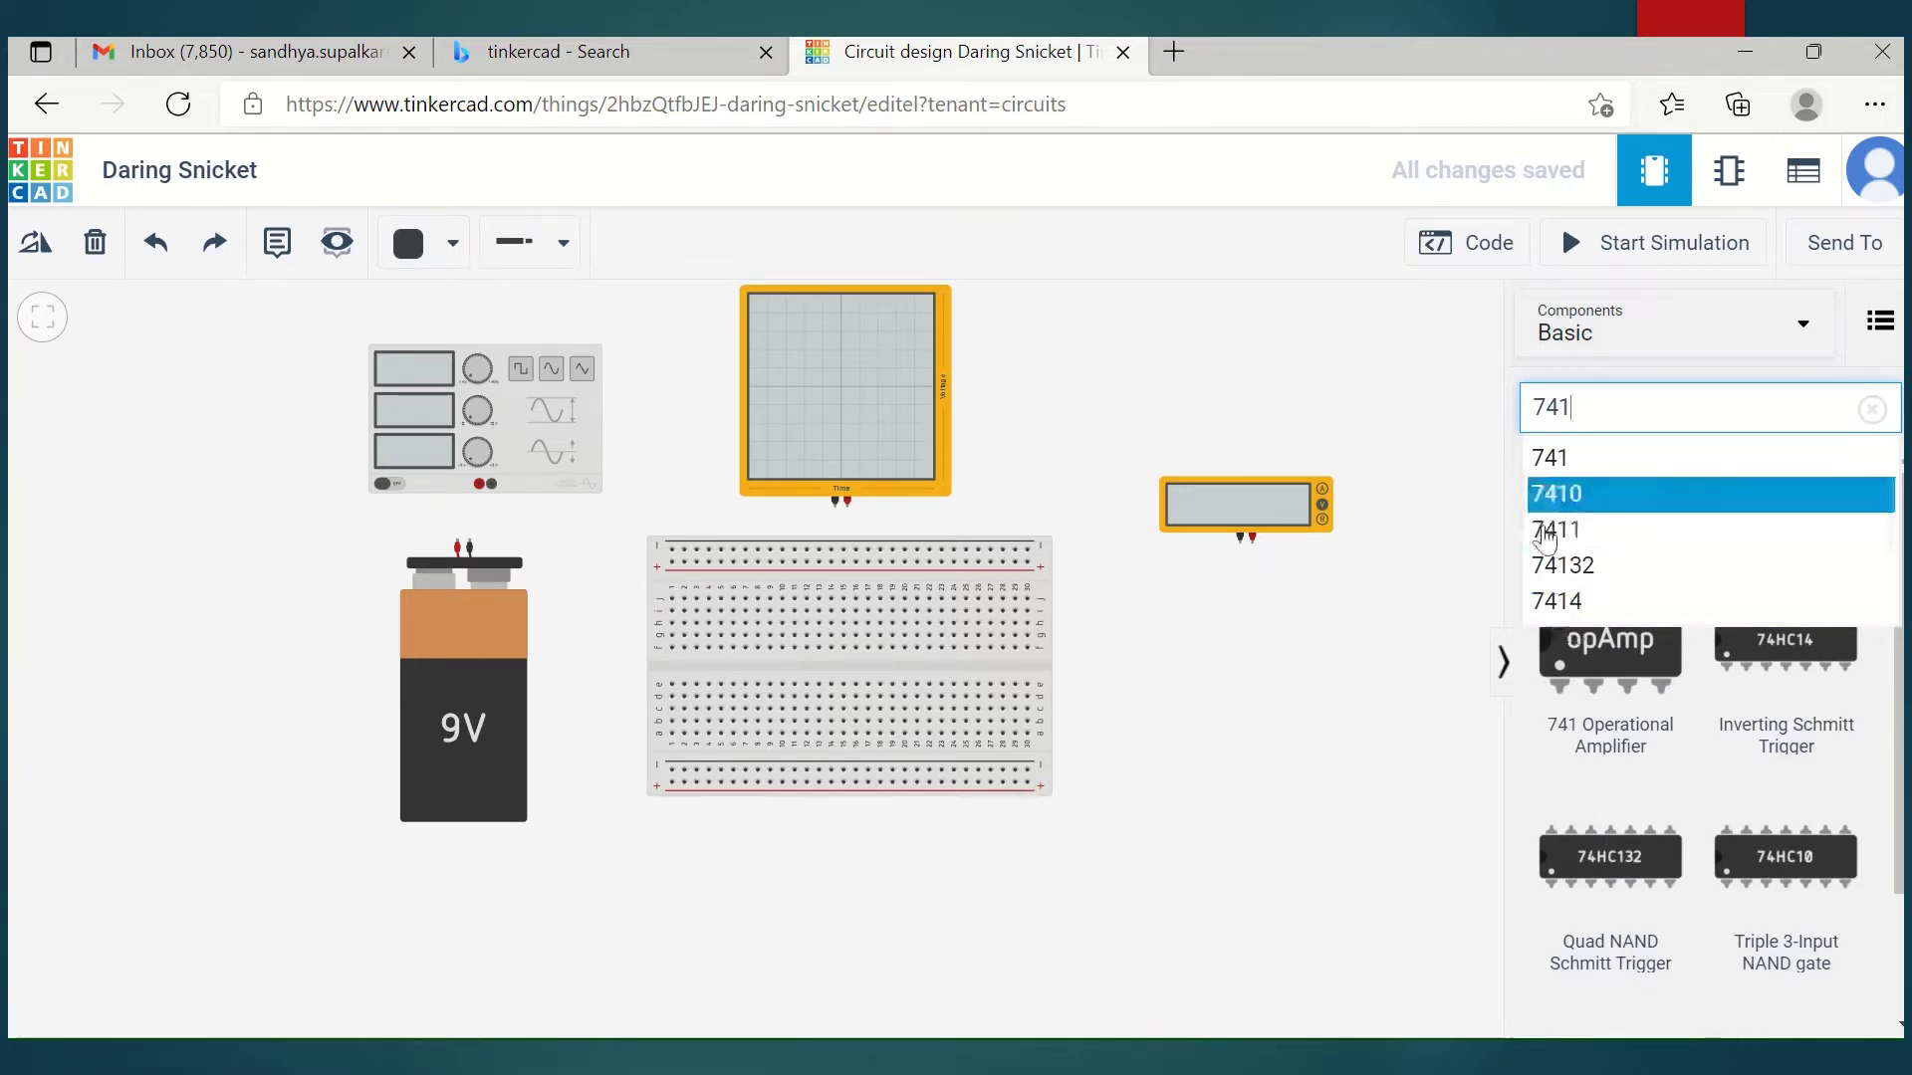
- Place a 741 Operational Amplifier on the breadboard, straddling the central gap around columns 9 to 12
{"action": "left_click", "coordinate": [1595, 674]}
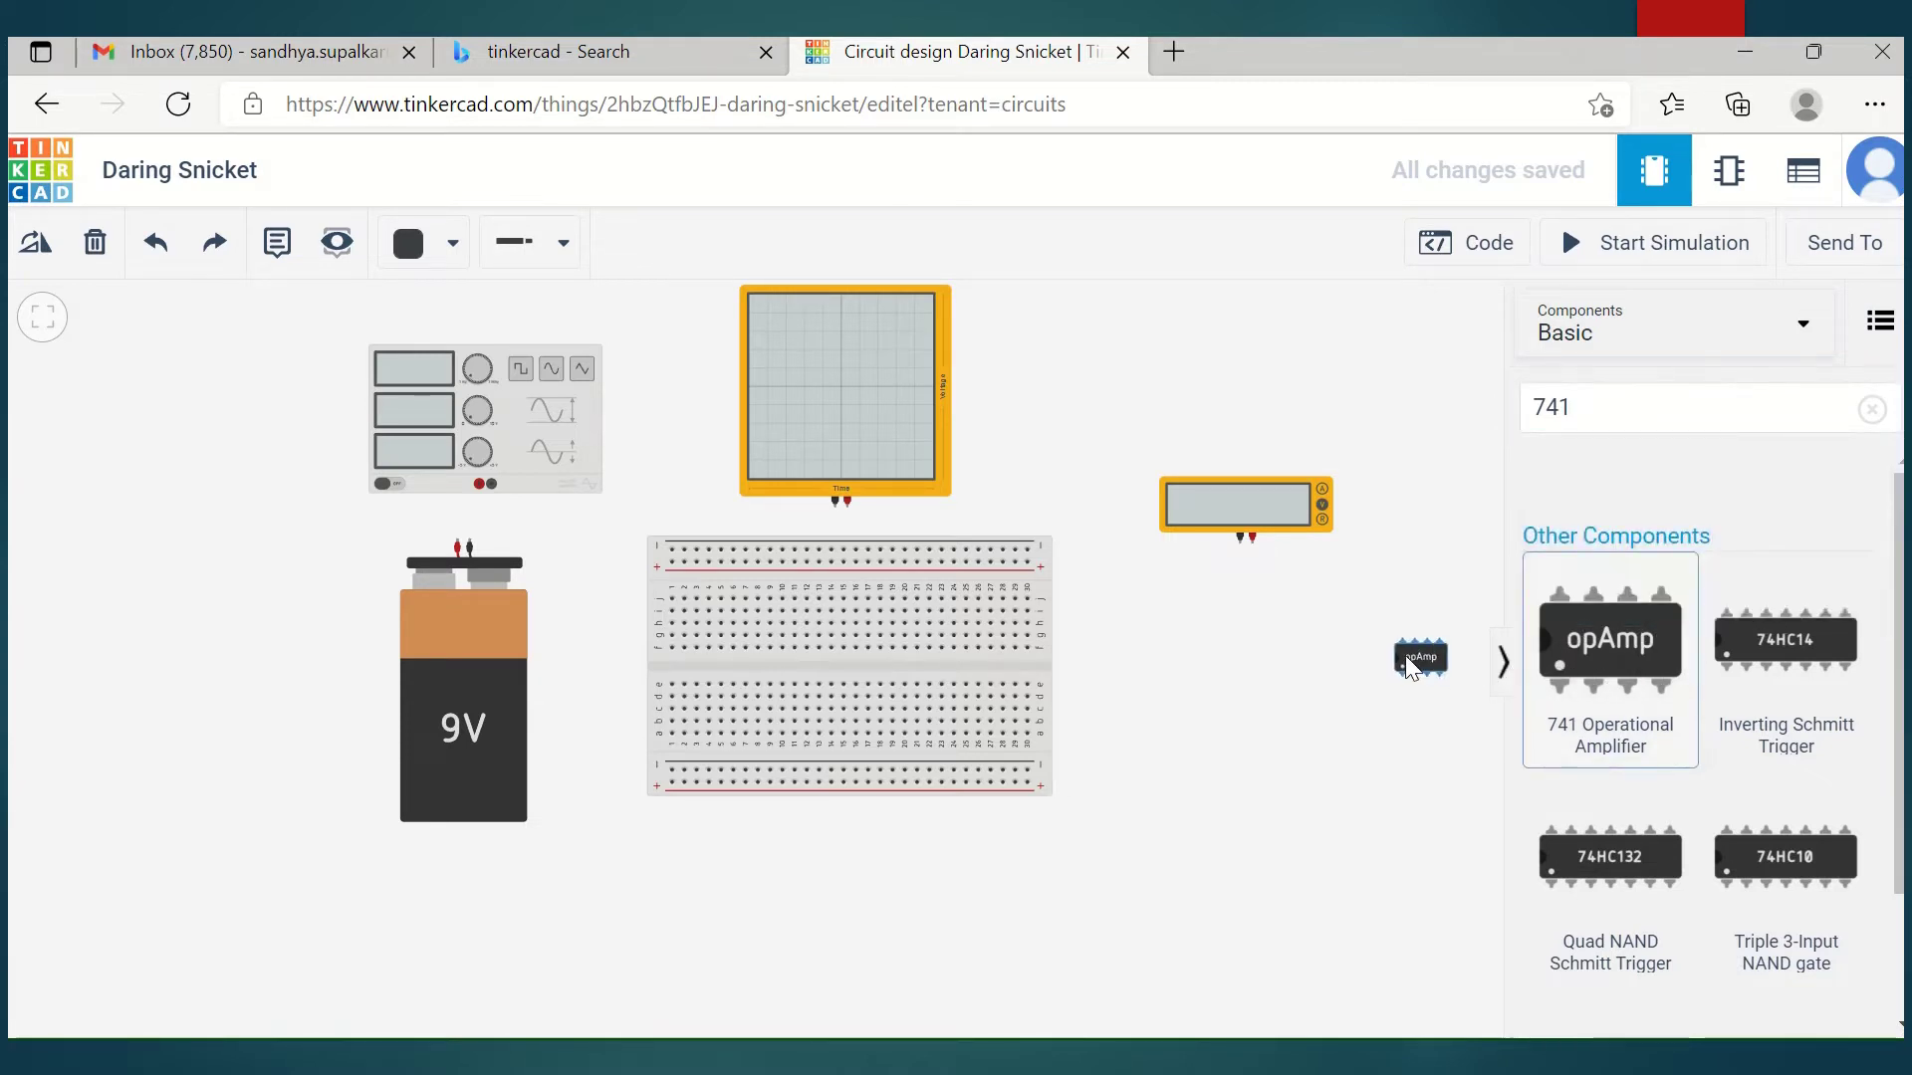
{"action": "left_click_drag", "start_coordinate": [1406, 657], "coordinate": [1263, 637]}
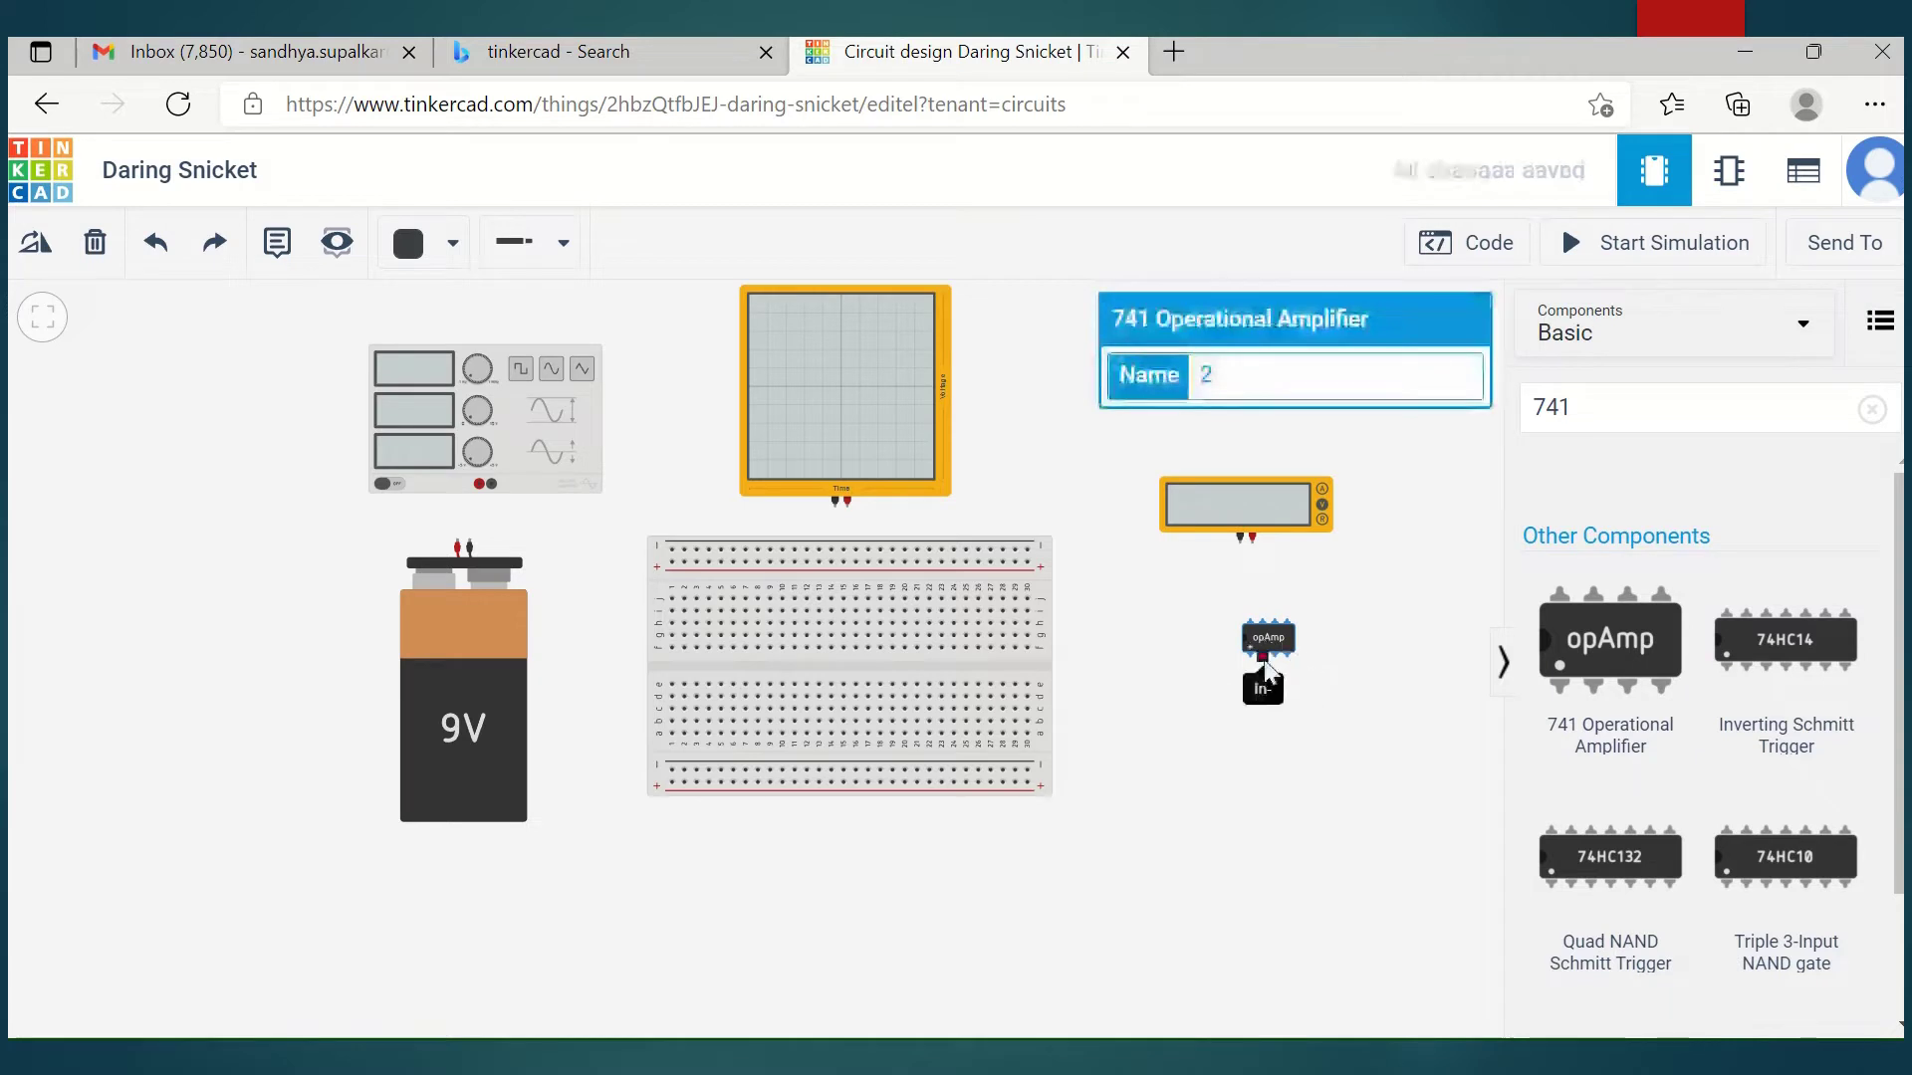
{"action": "left_click_drag", "start_coordinate": [1274, 647], "coordinate": [793, 674]}
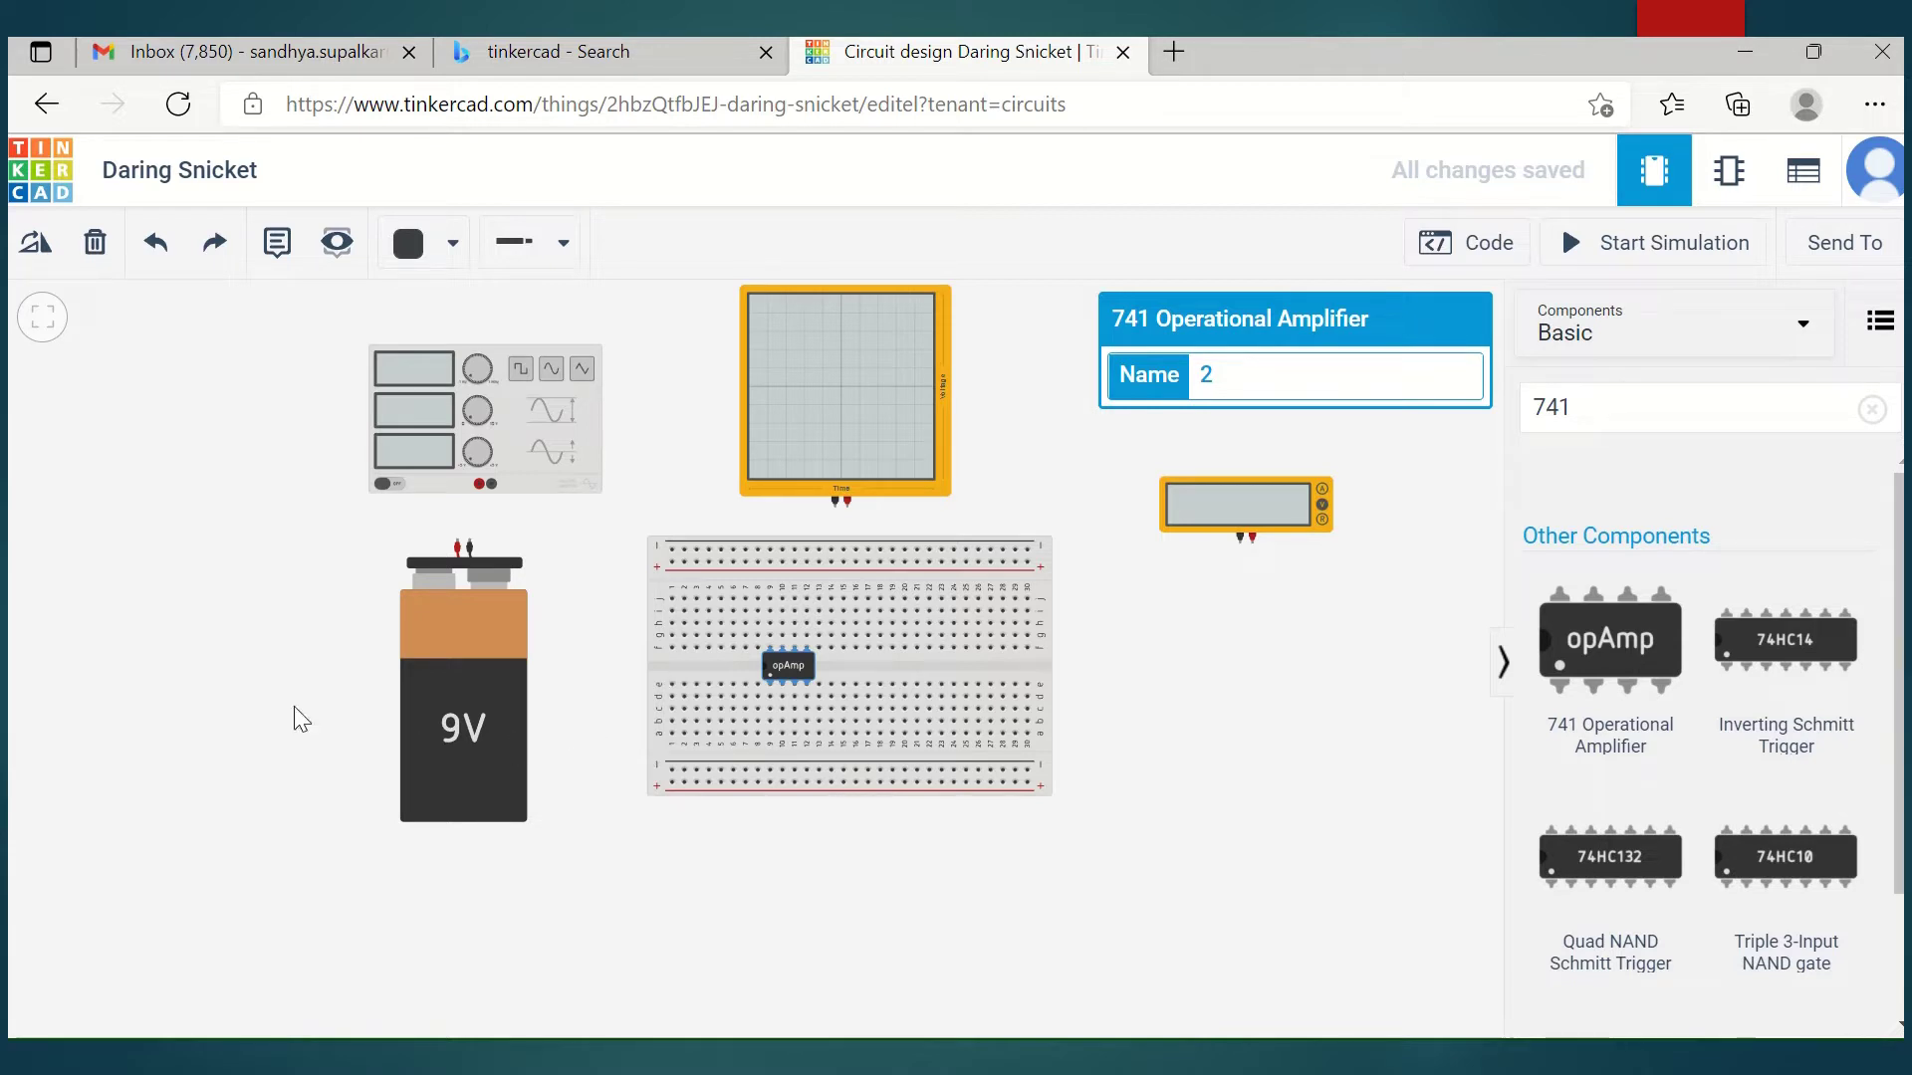
- Rotate the op-amp one increment clockwise and undo the rotation
{"action": "left_click", "coordinate": [35, 245]}
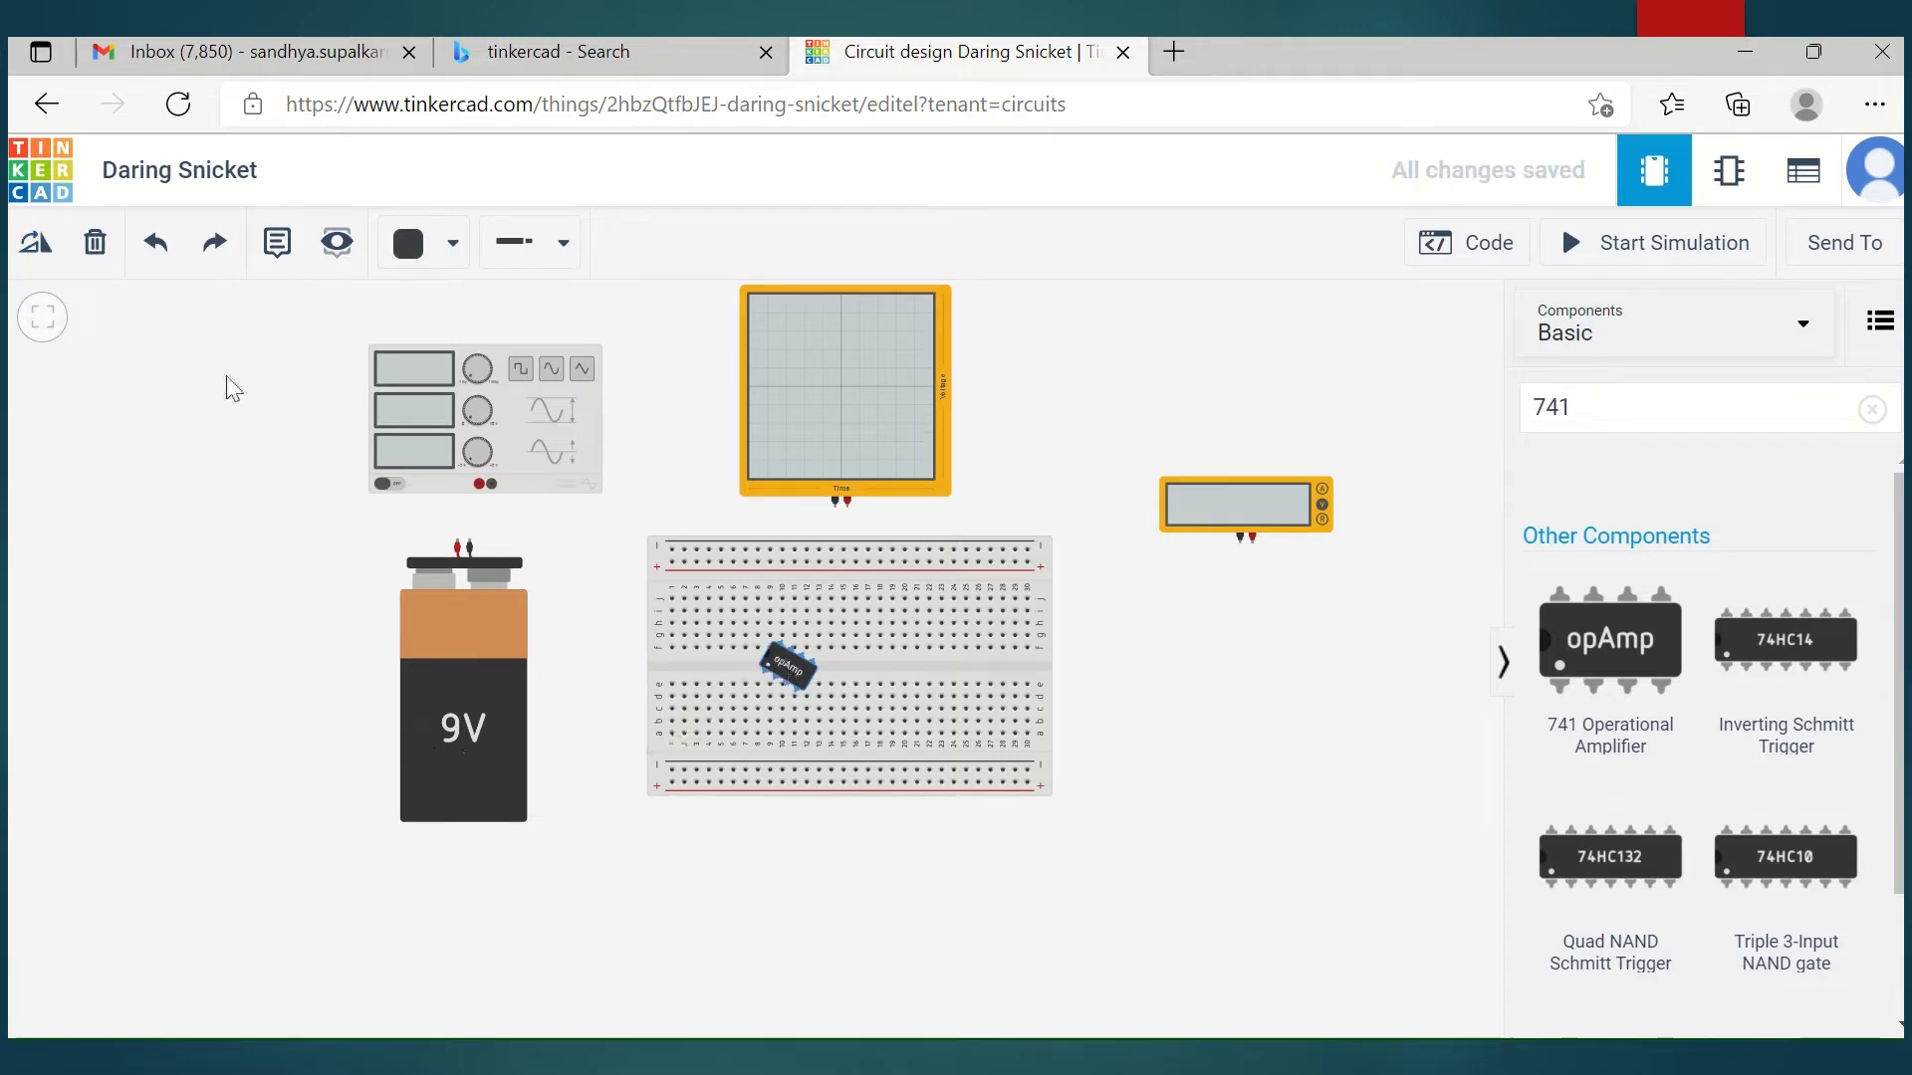
{"action": "left_click", "coordinate": [157, 248]}
- Rotate the 9V battery 90 degrees clockwise and position it beside the breadboard with its terminals facing the board
{"action": "left_click", "coordinate": [426, 763]}
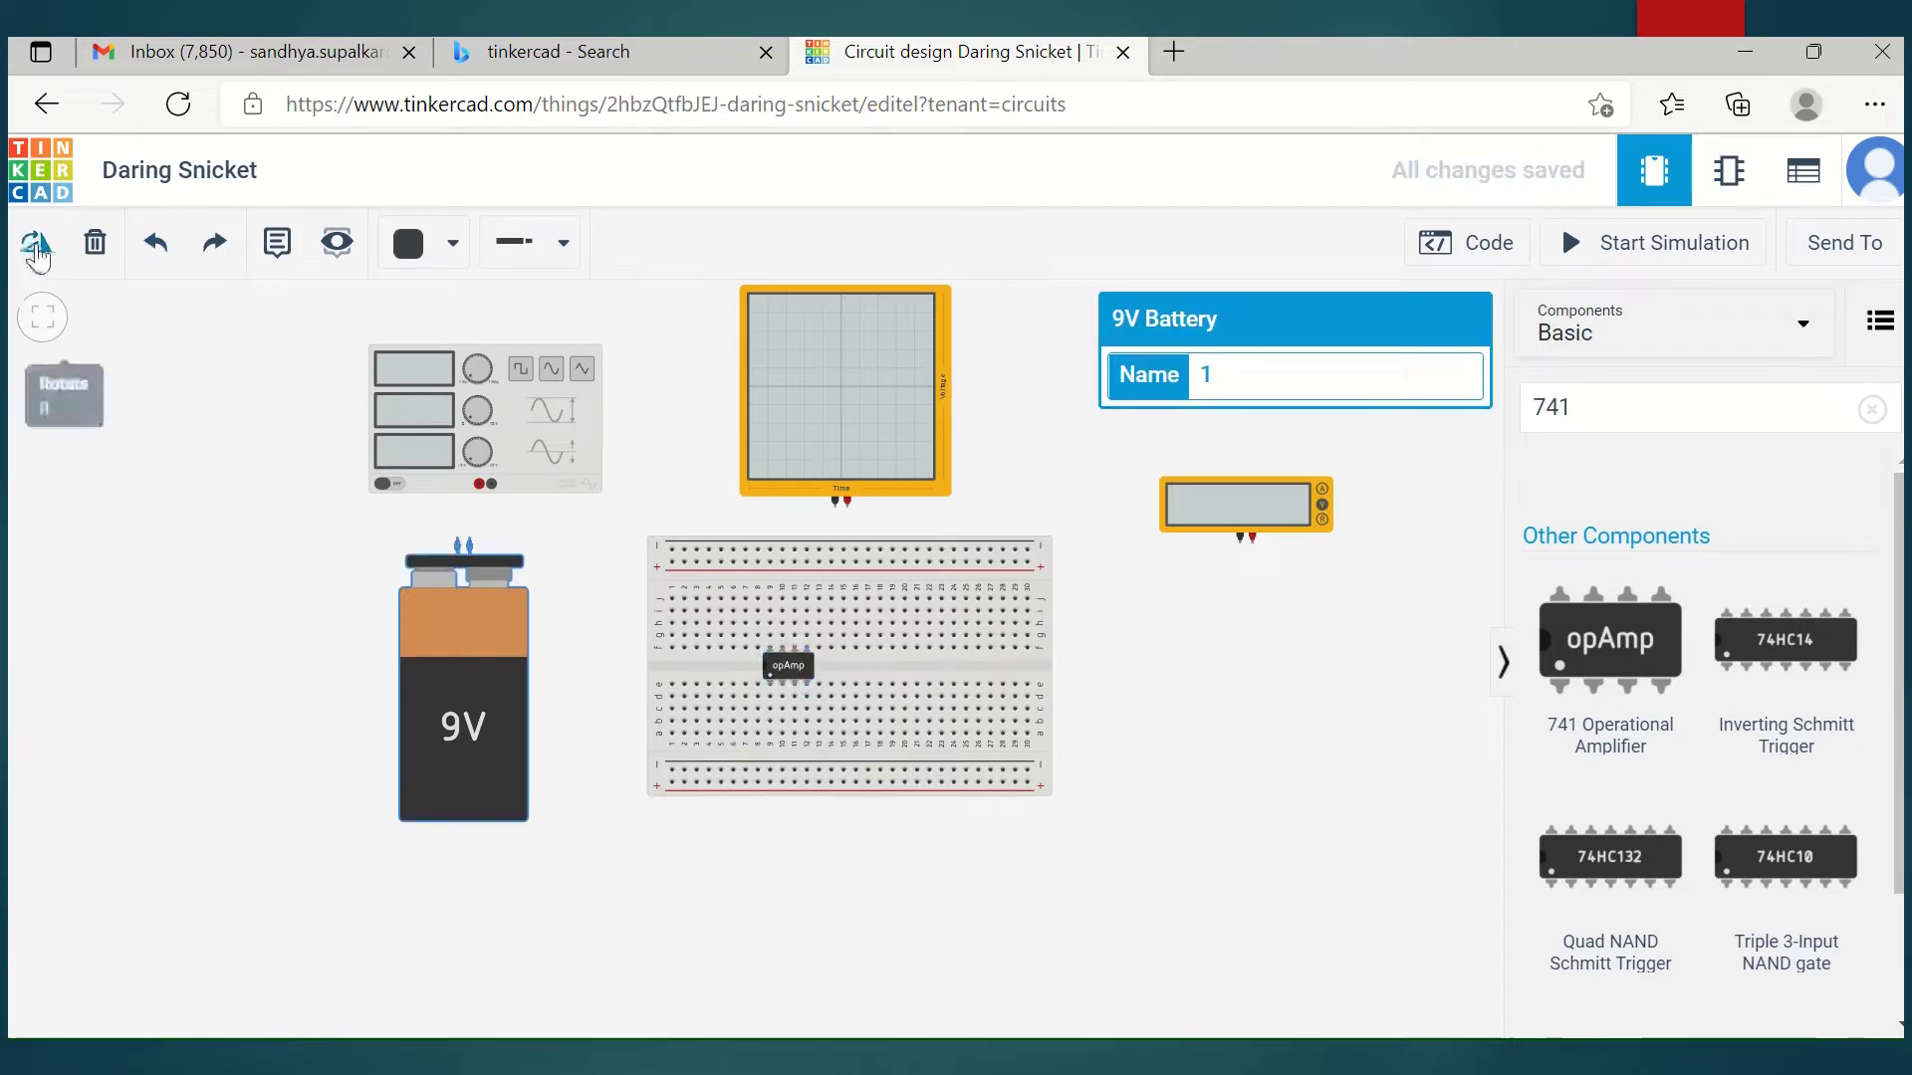
{"action": "left_click", "coordinate": [36, 246]}
{"action": "left_click", "coordinate": [36, 246]}
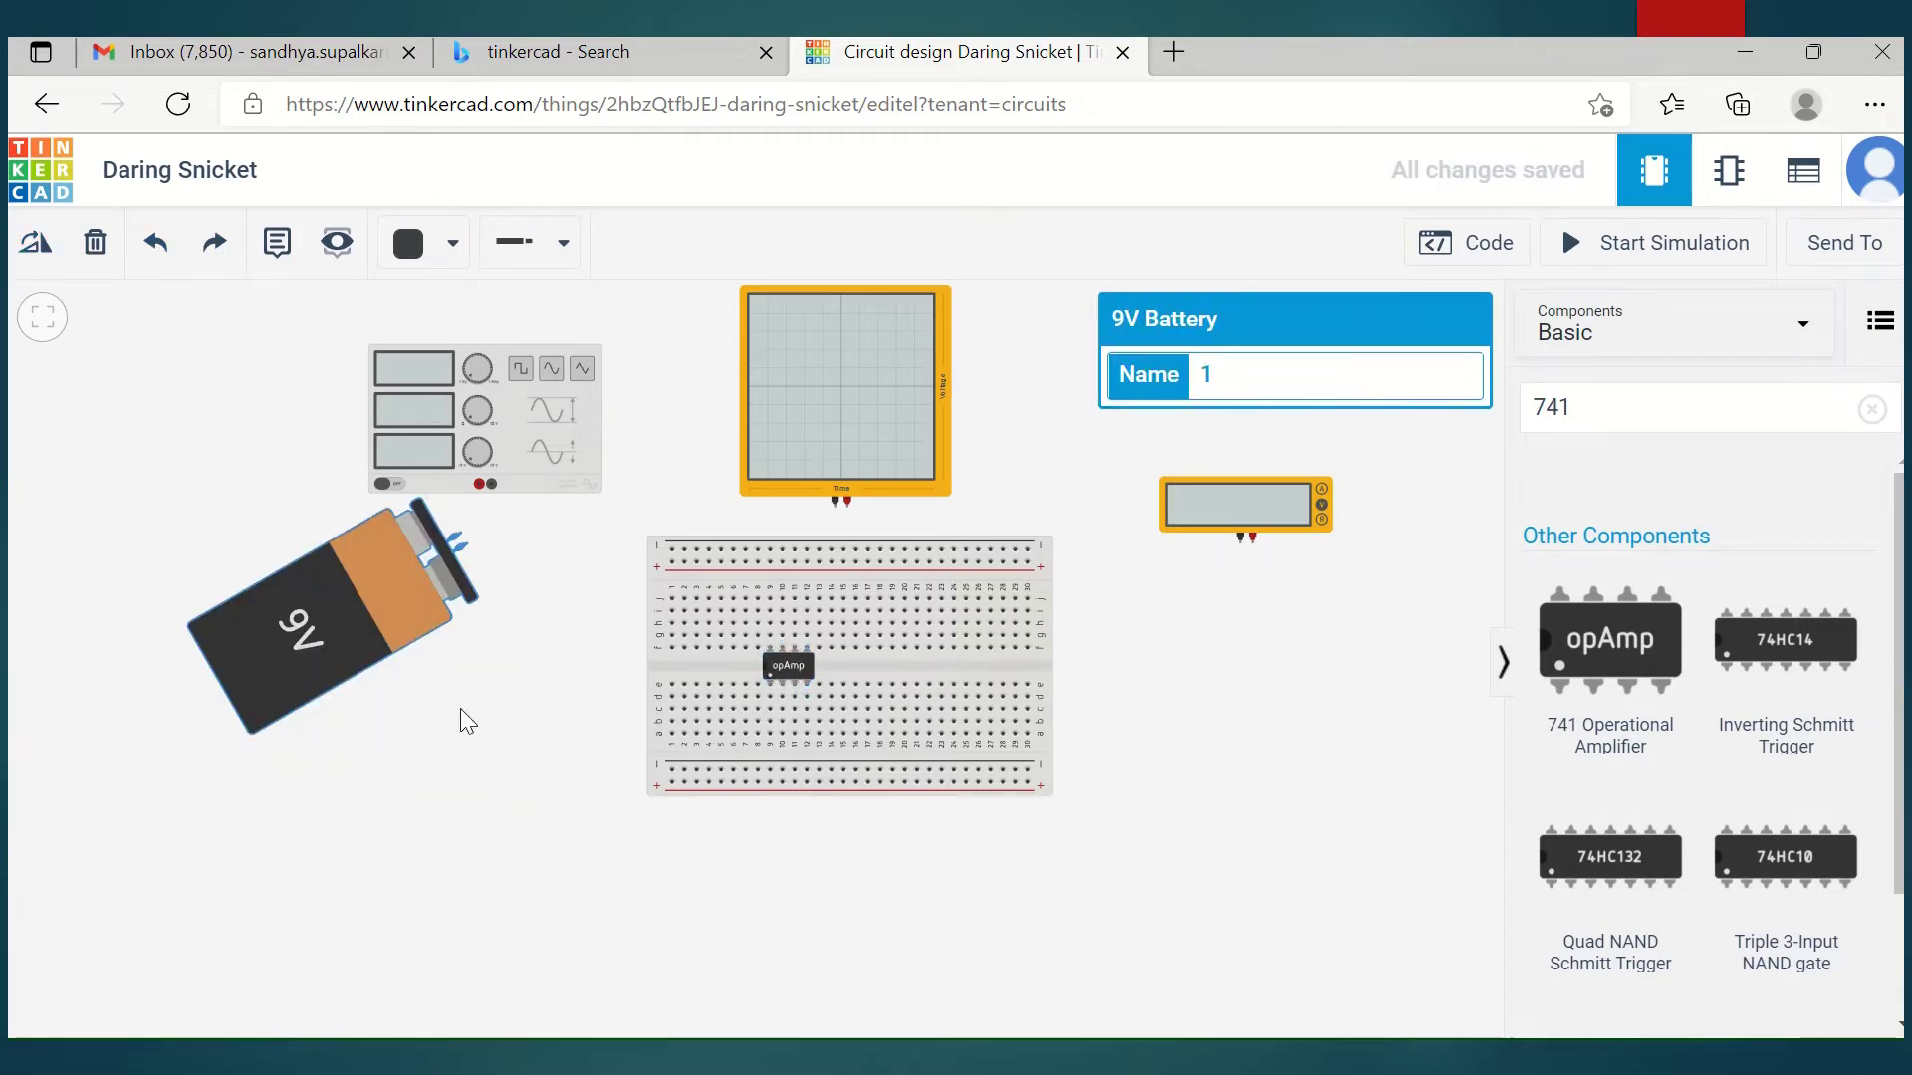
{"action": "left_click_drag", "start_coordinate": [379, 601], "coordinate": [337, 684]}
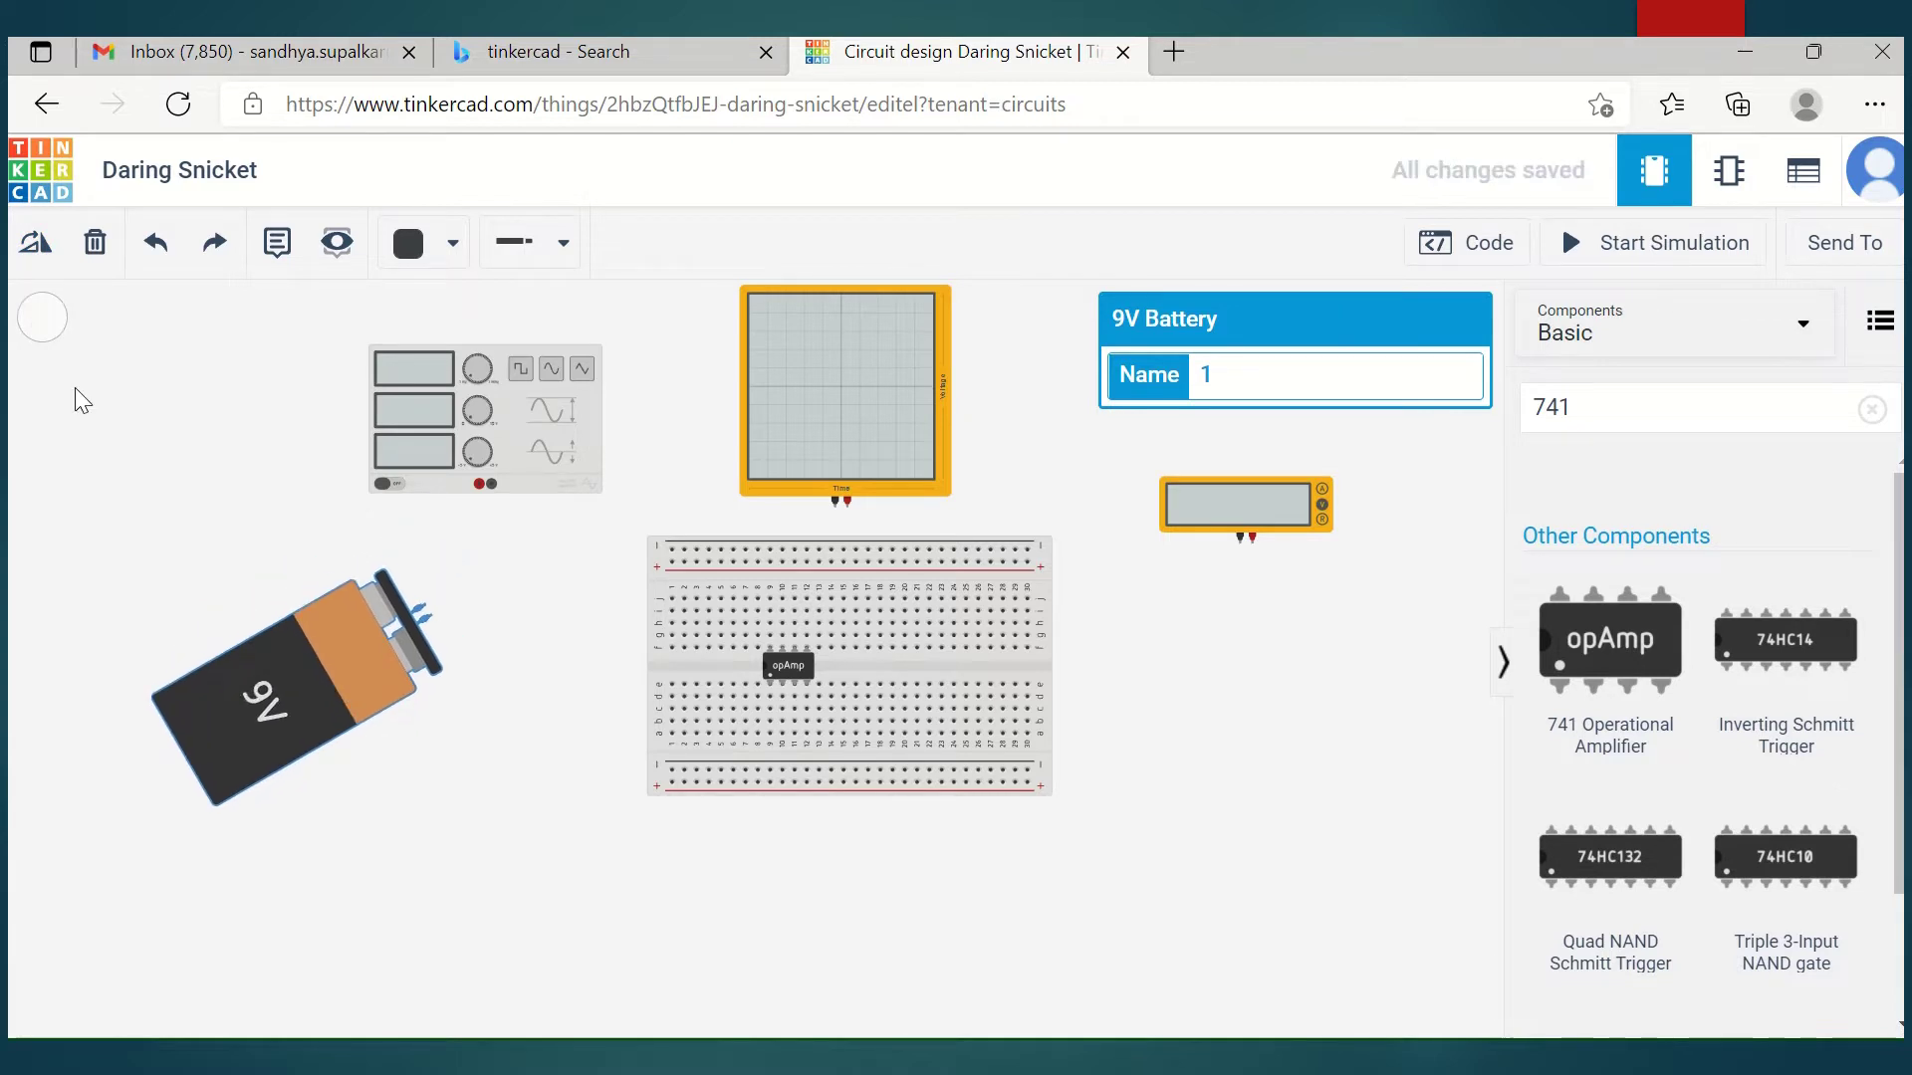
{"action": "left_click", "coordinate": [36, 246]}
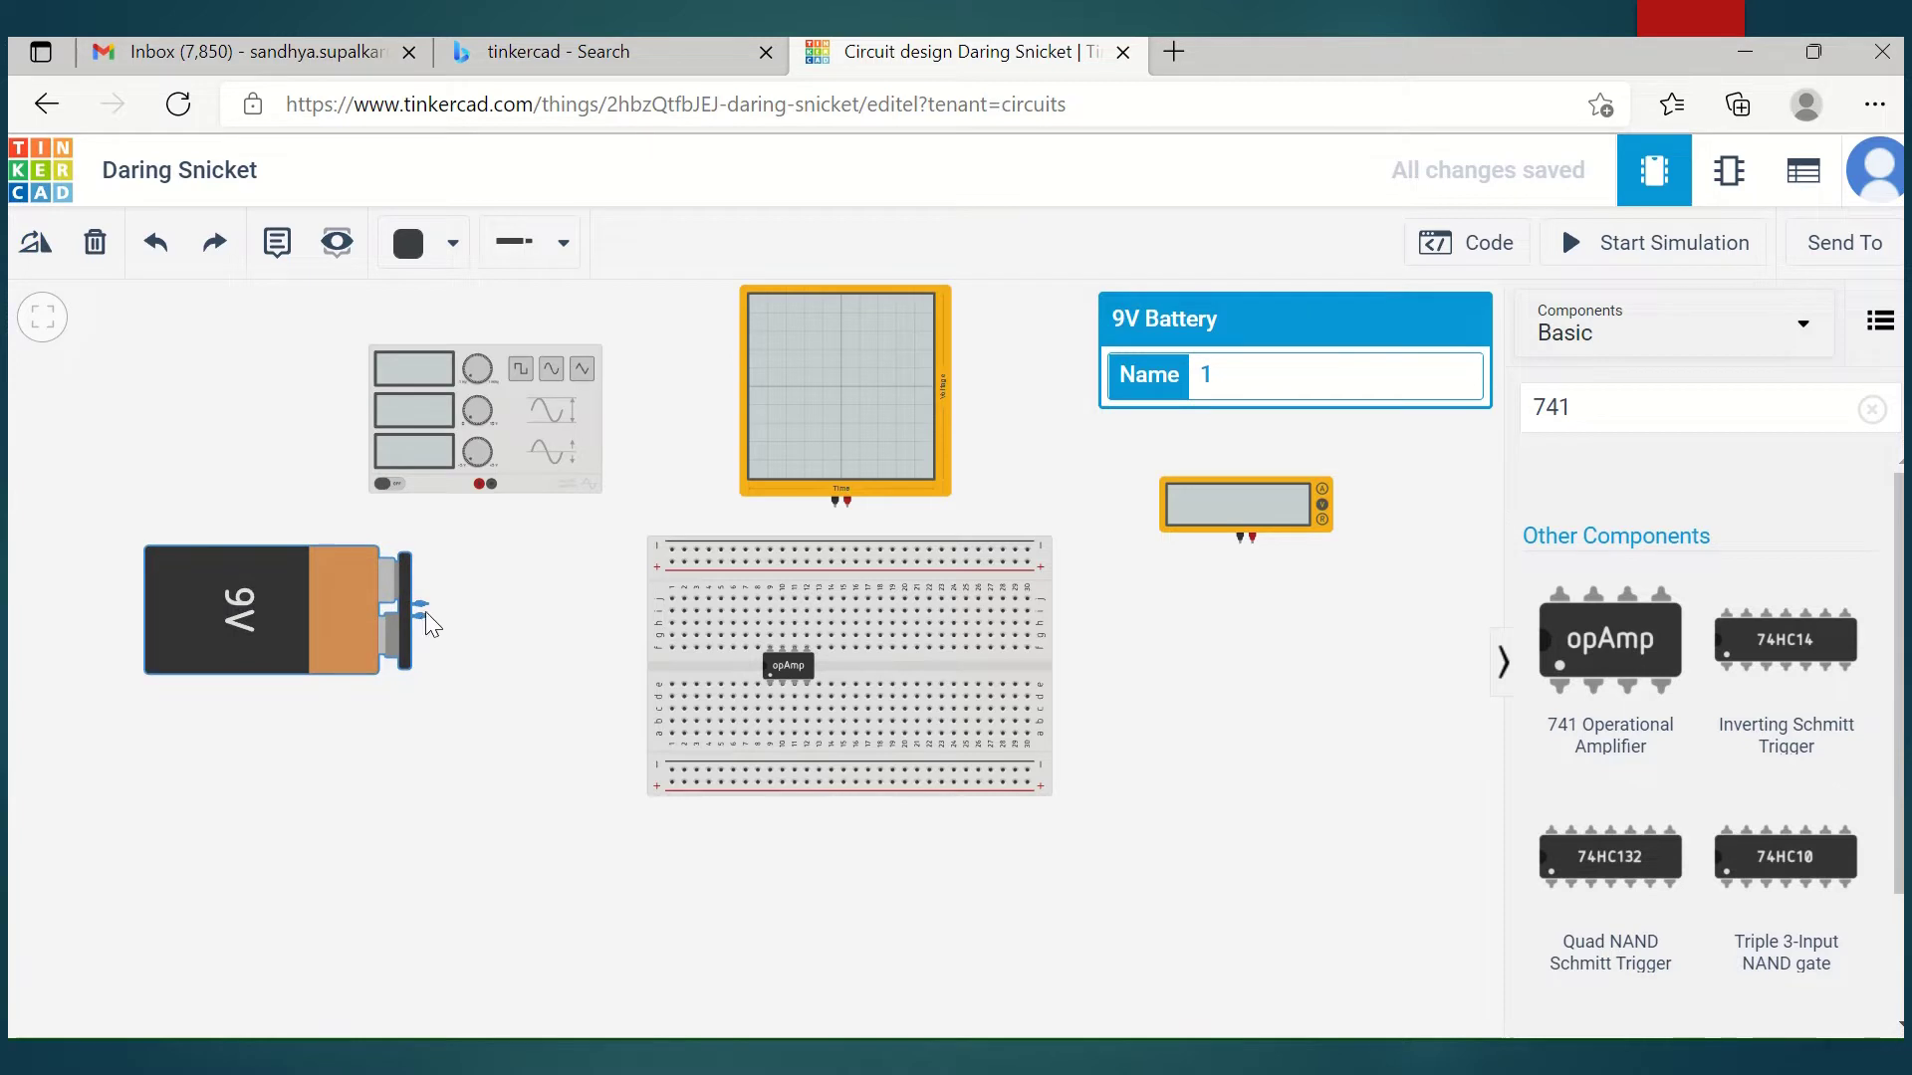
{"action": "left_click", "coordinate": [469, 591]}
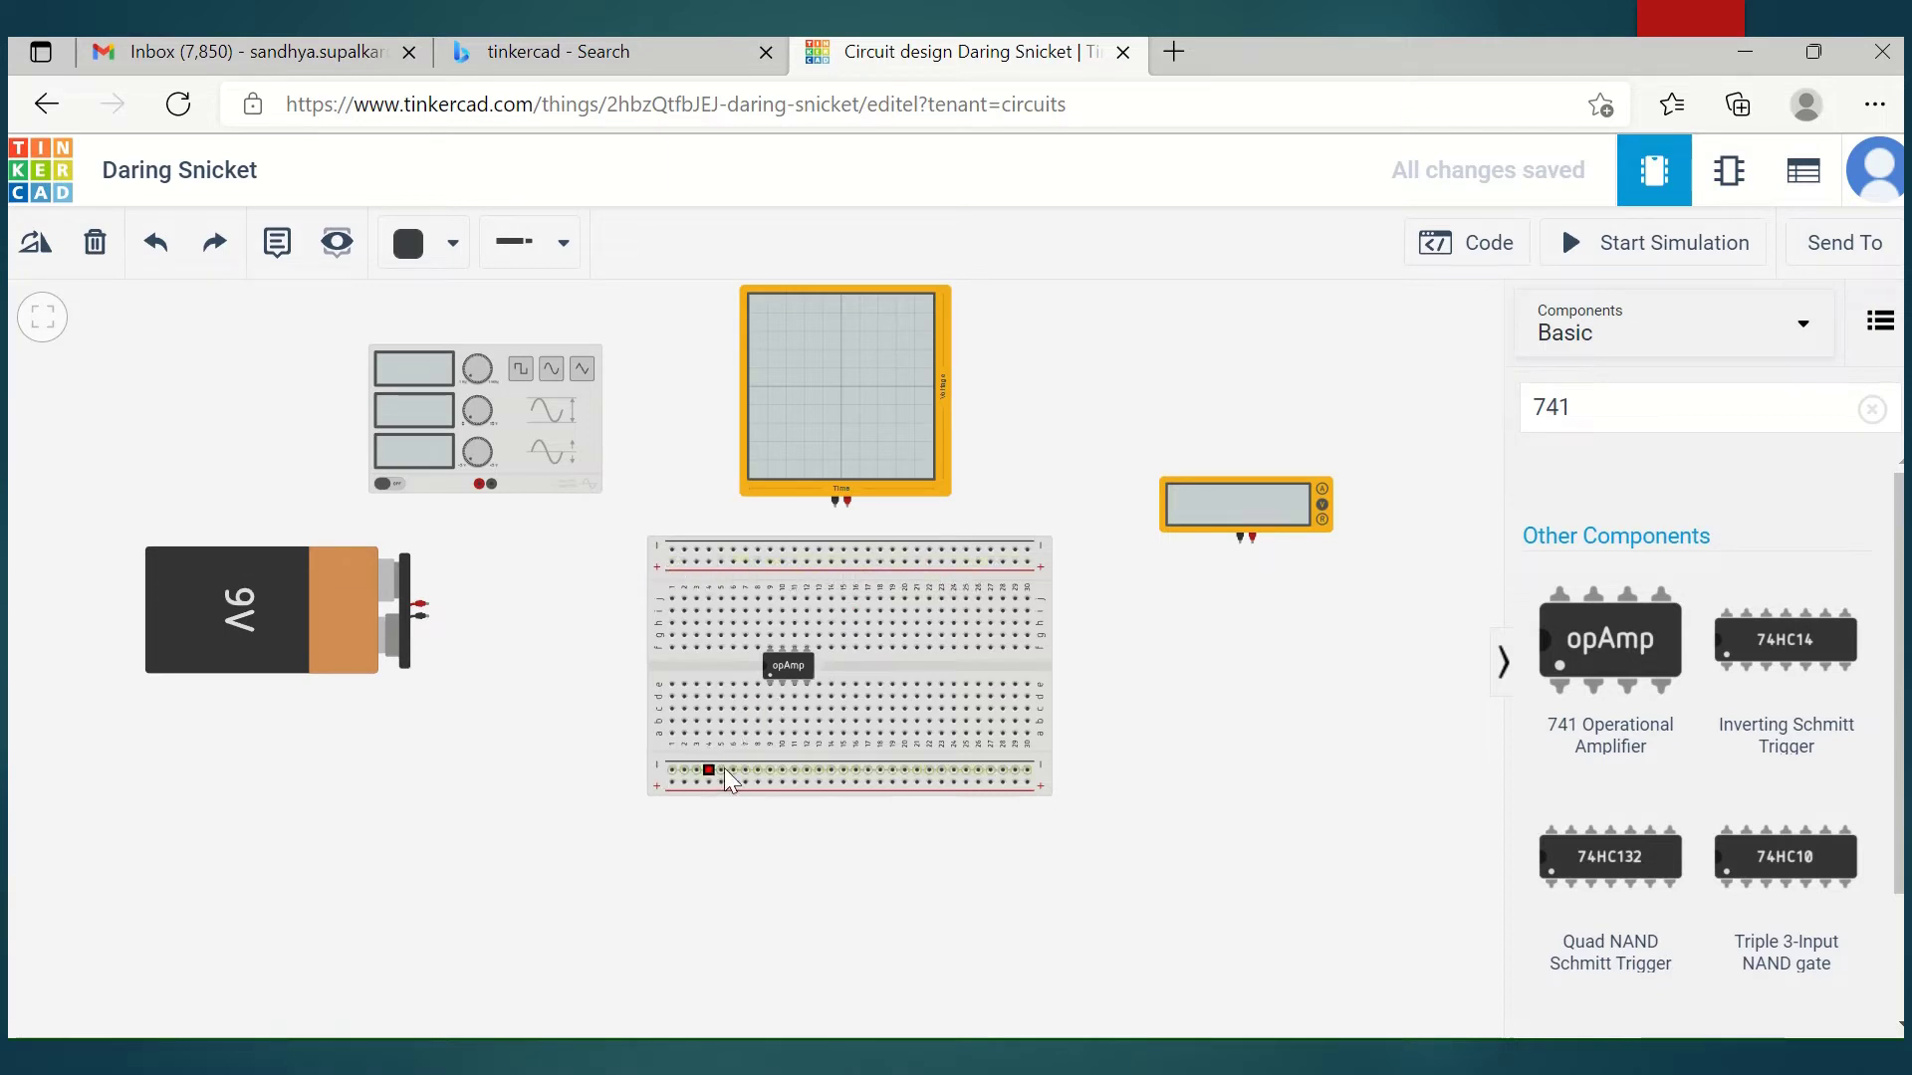
- Wire the battery's positive terminal to the breadboard's upper positive rail and its negative terminal to the lower negative rail
{"action": "left_click", "coordinate": [428, 605]}
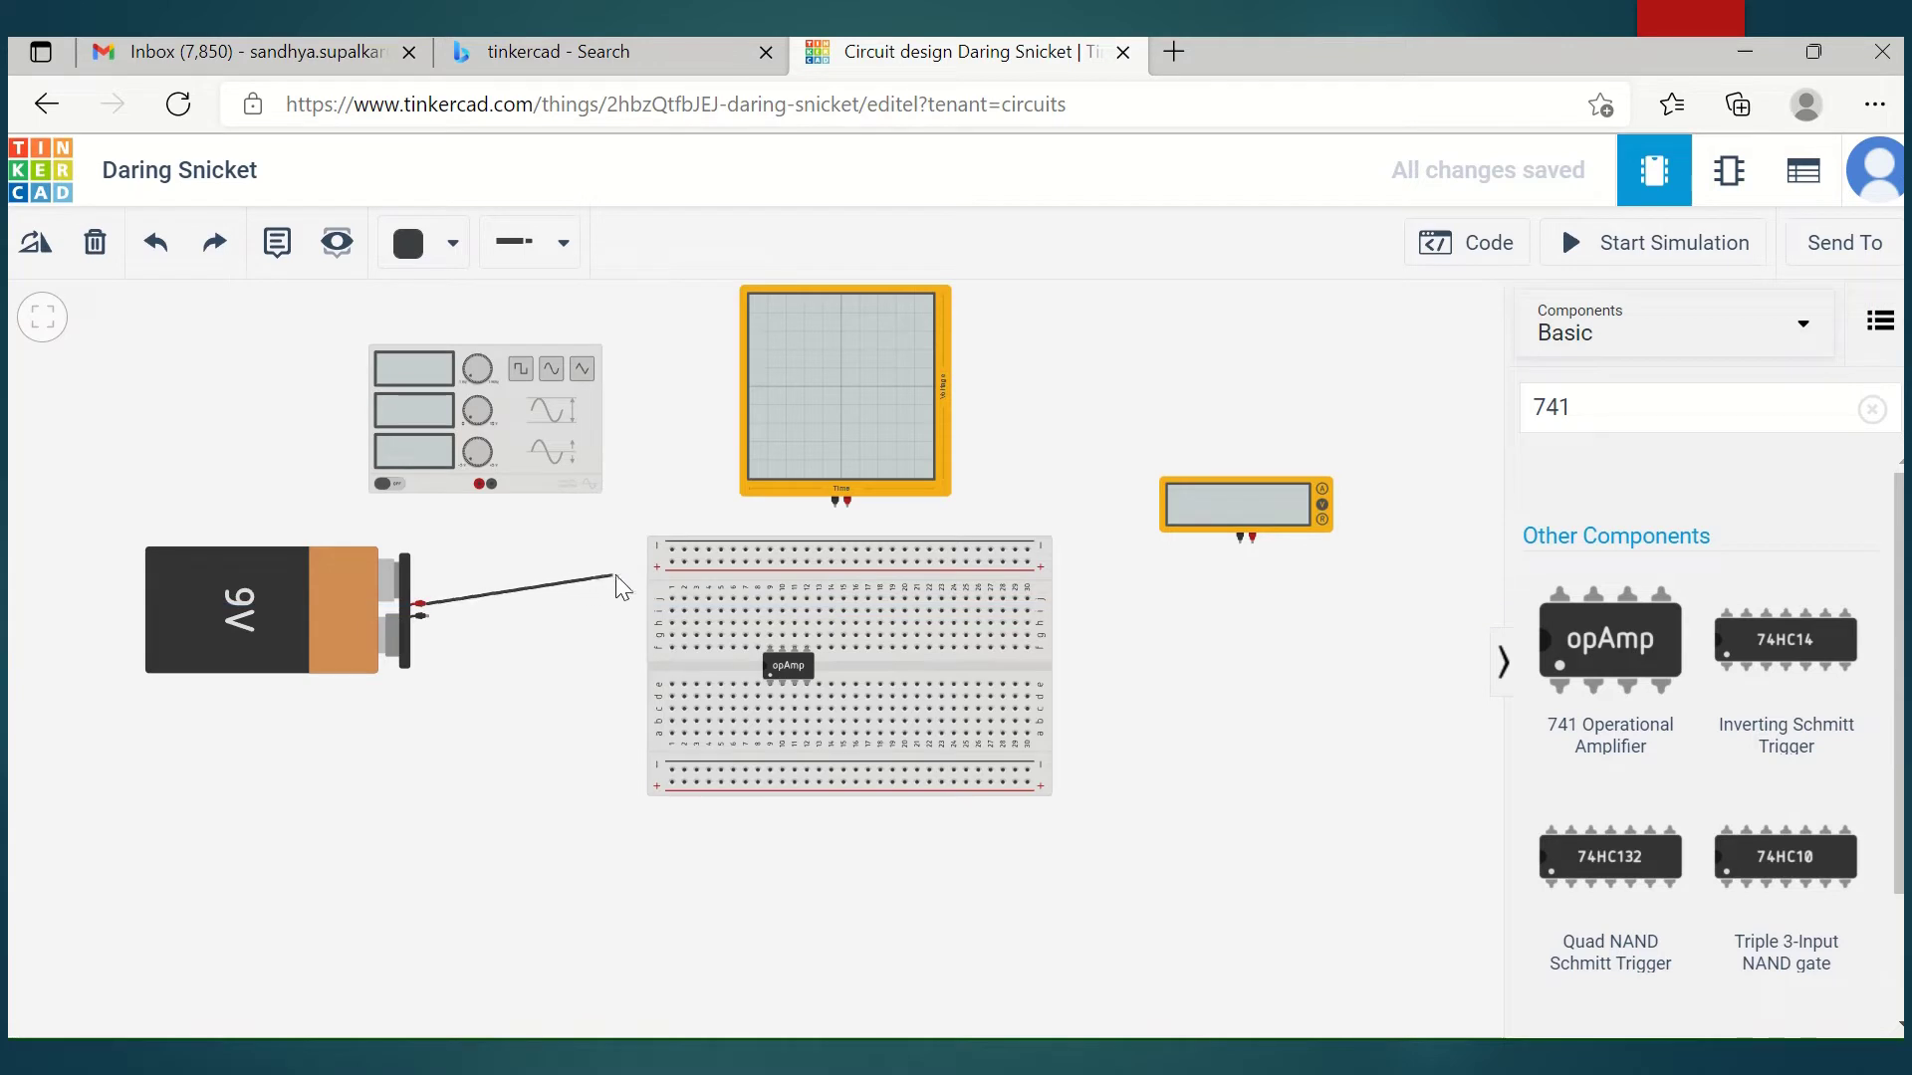
{"action": "left_click", "coordinate": [673, 563]}
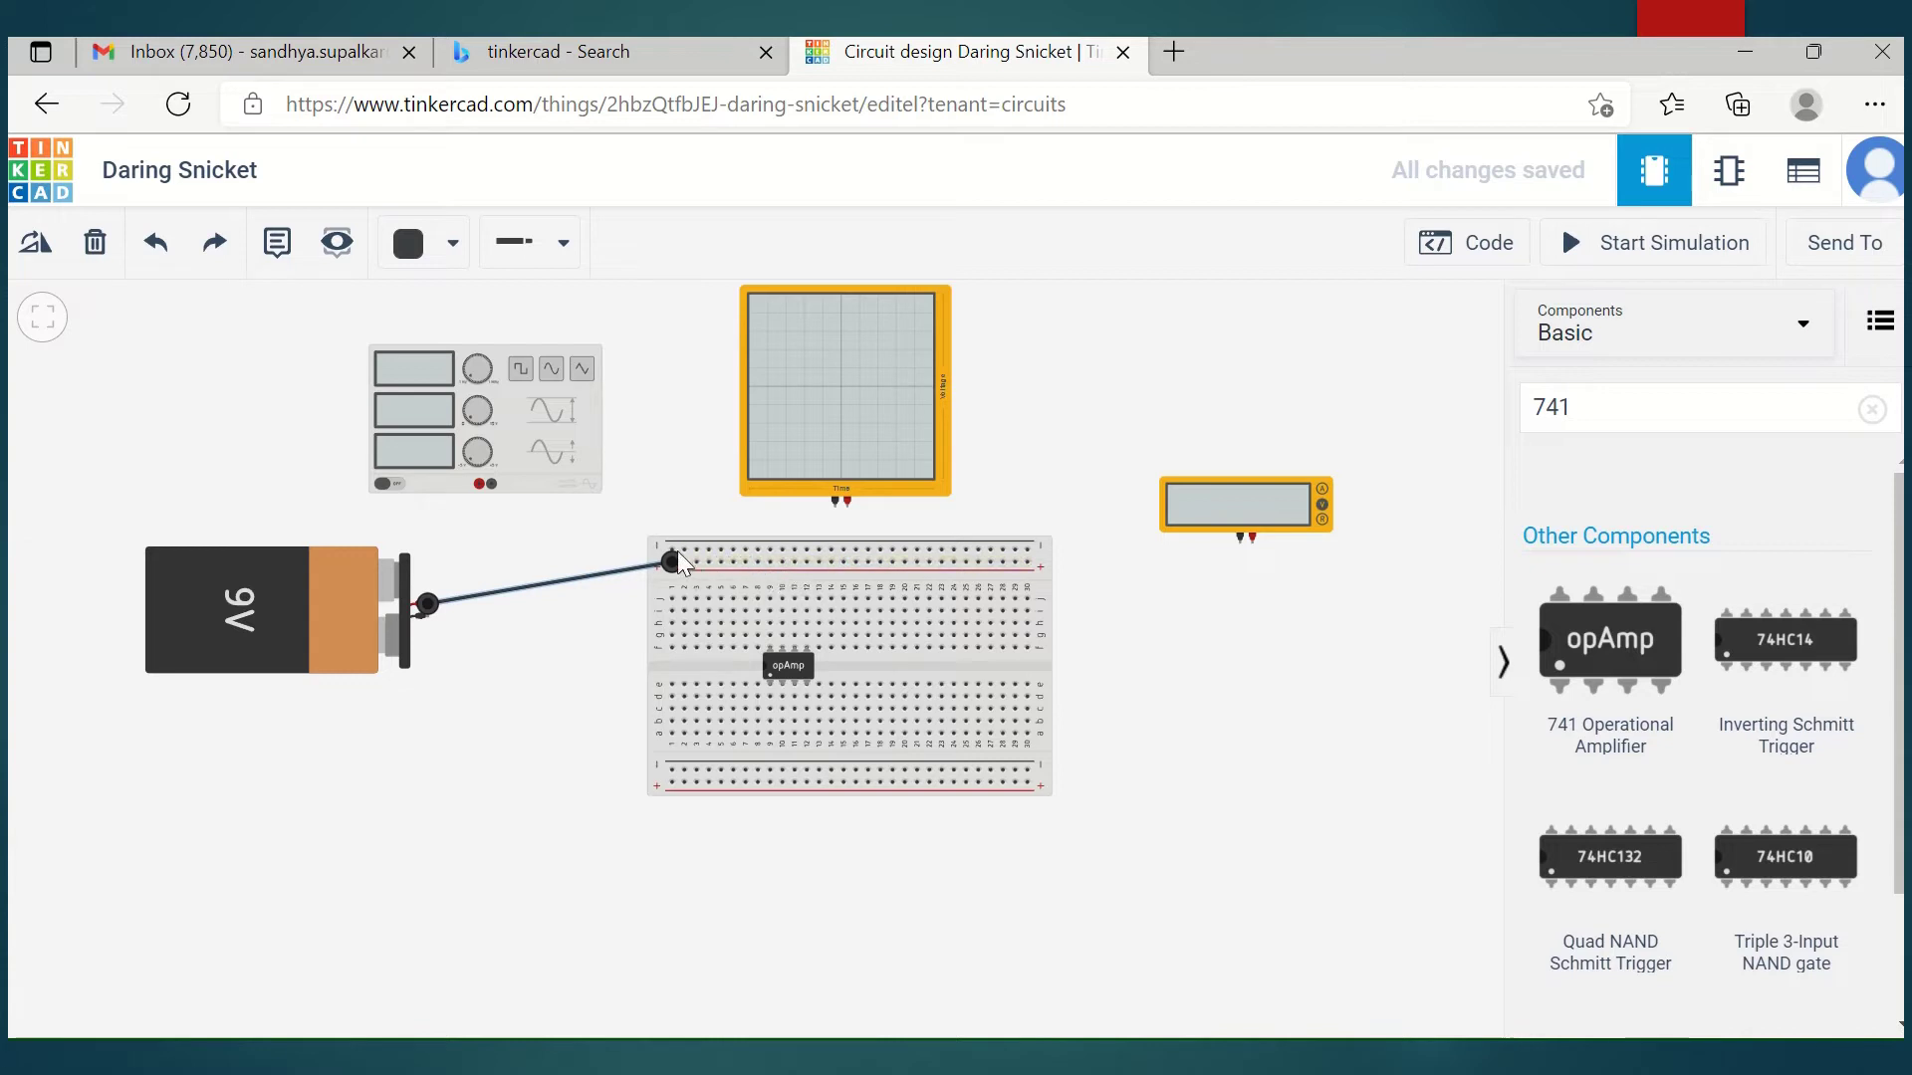
{"action": "left_click", "coordinate": [422, 615]}
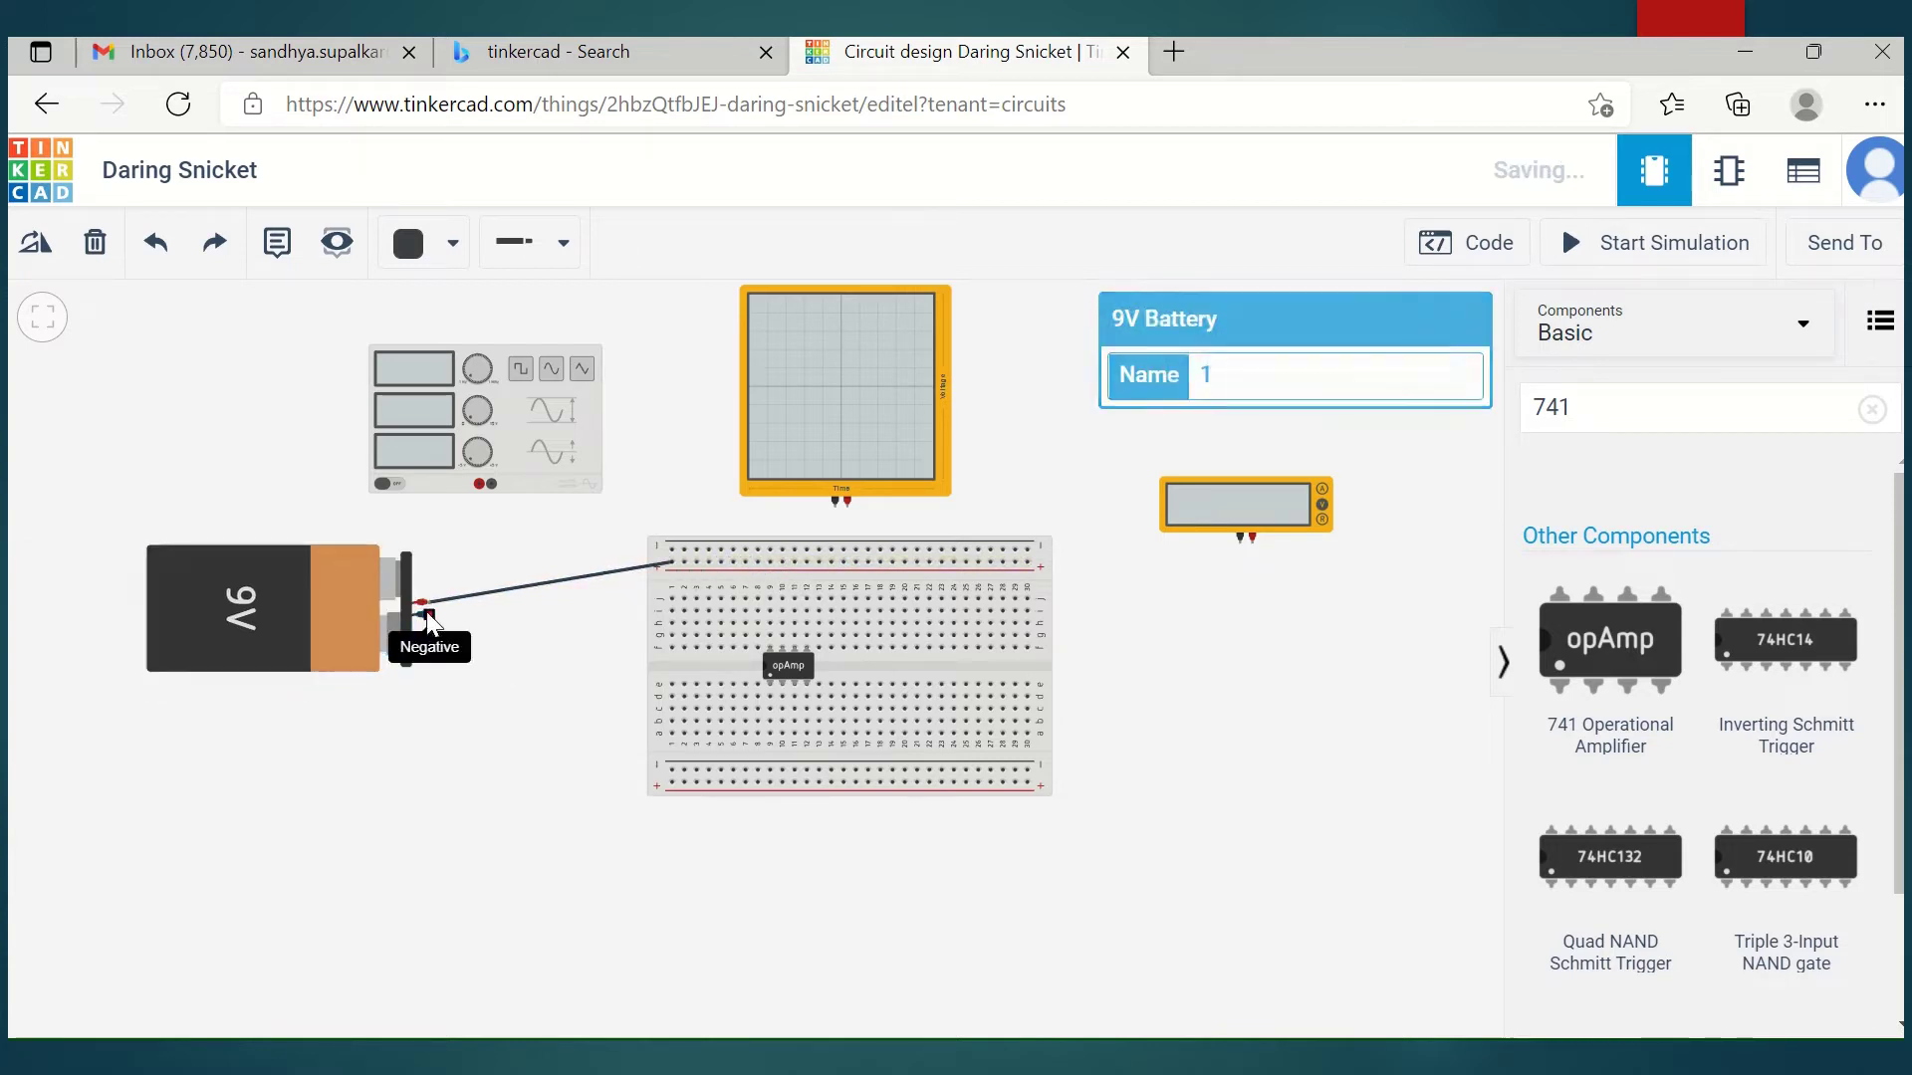
{"action": "left_click", "coordinate": [424, 616]}
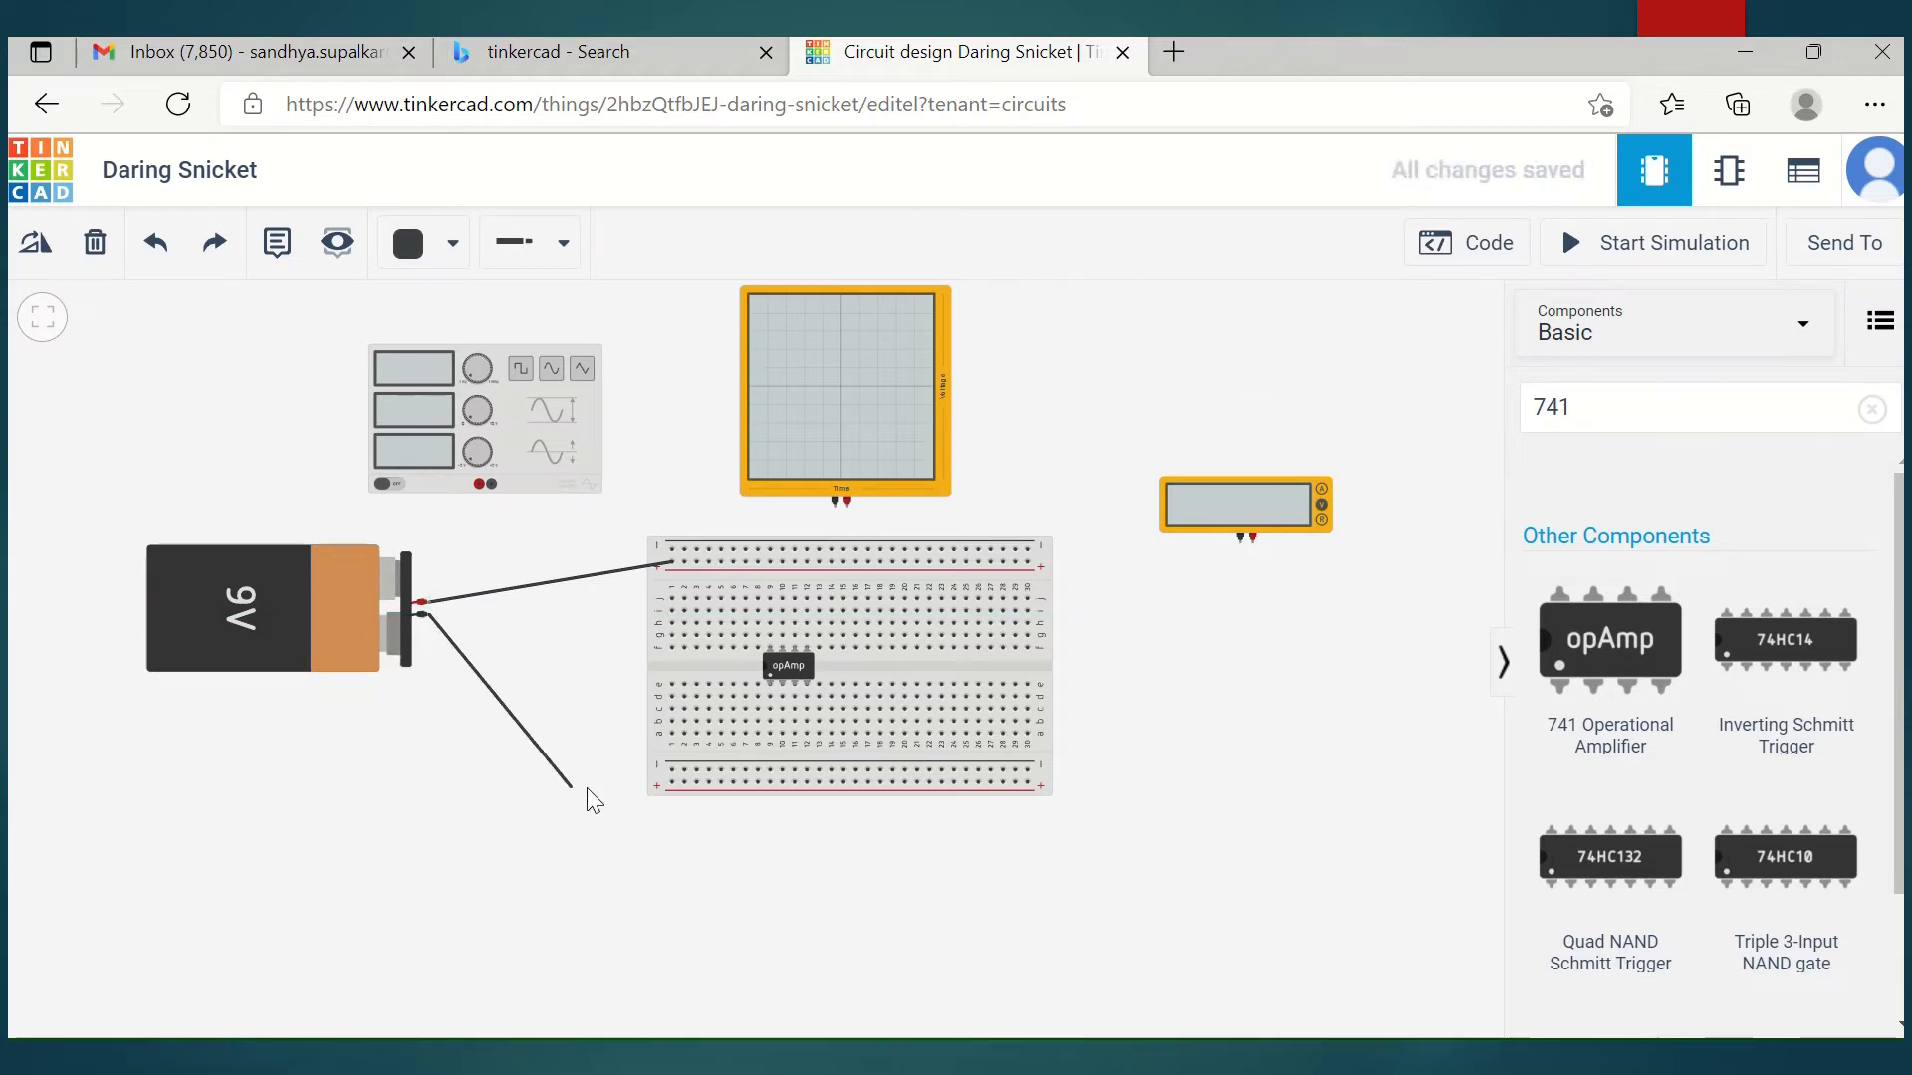
{"action": "left_click", "coordinate": [674, 775]}
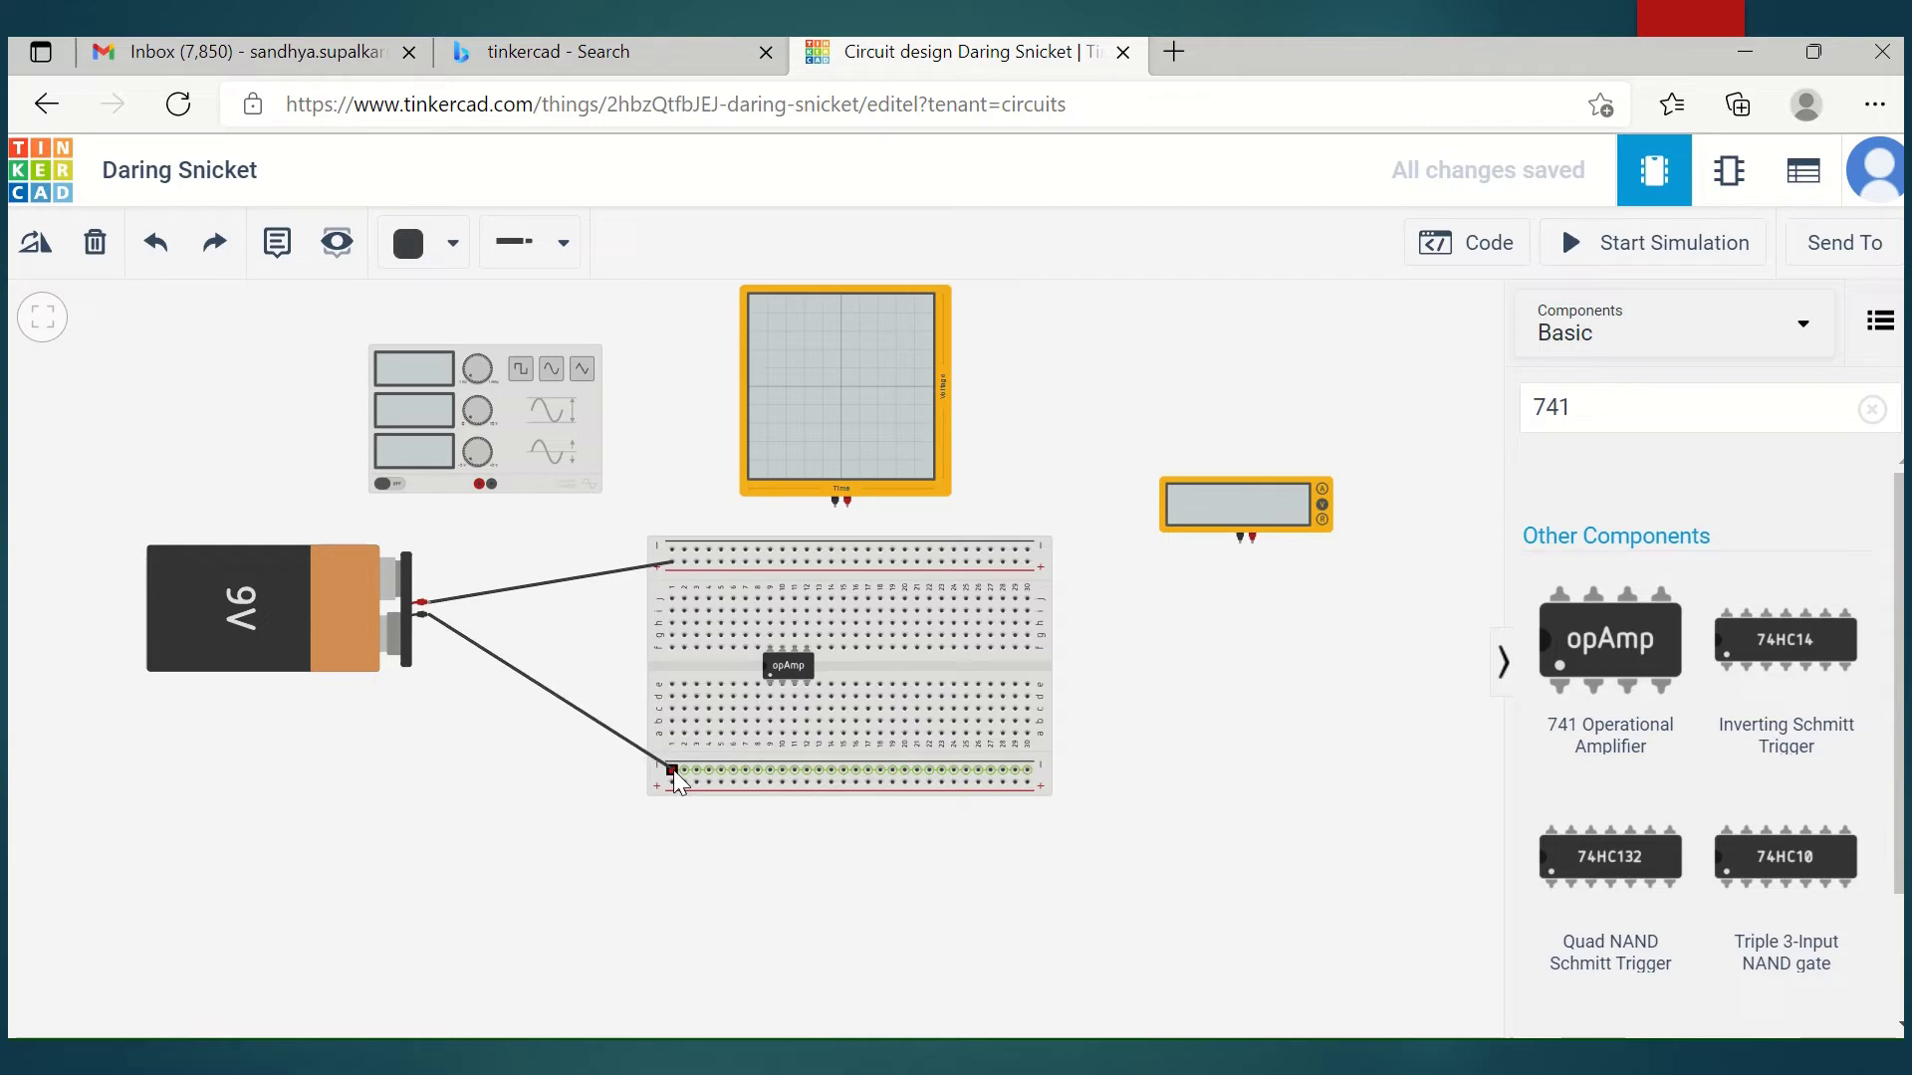
{"action": "left_click", "coordinate": [674, 770]}
{"action": "left_click", "coordinate": [581, 786]}
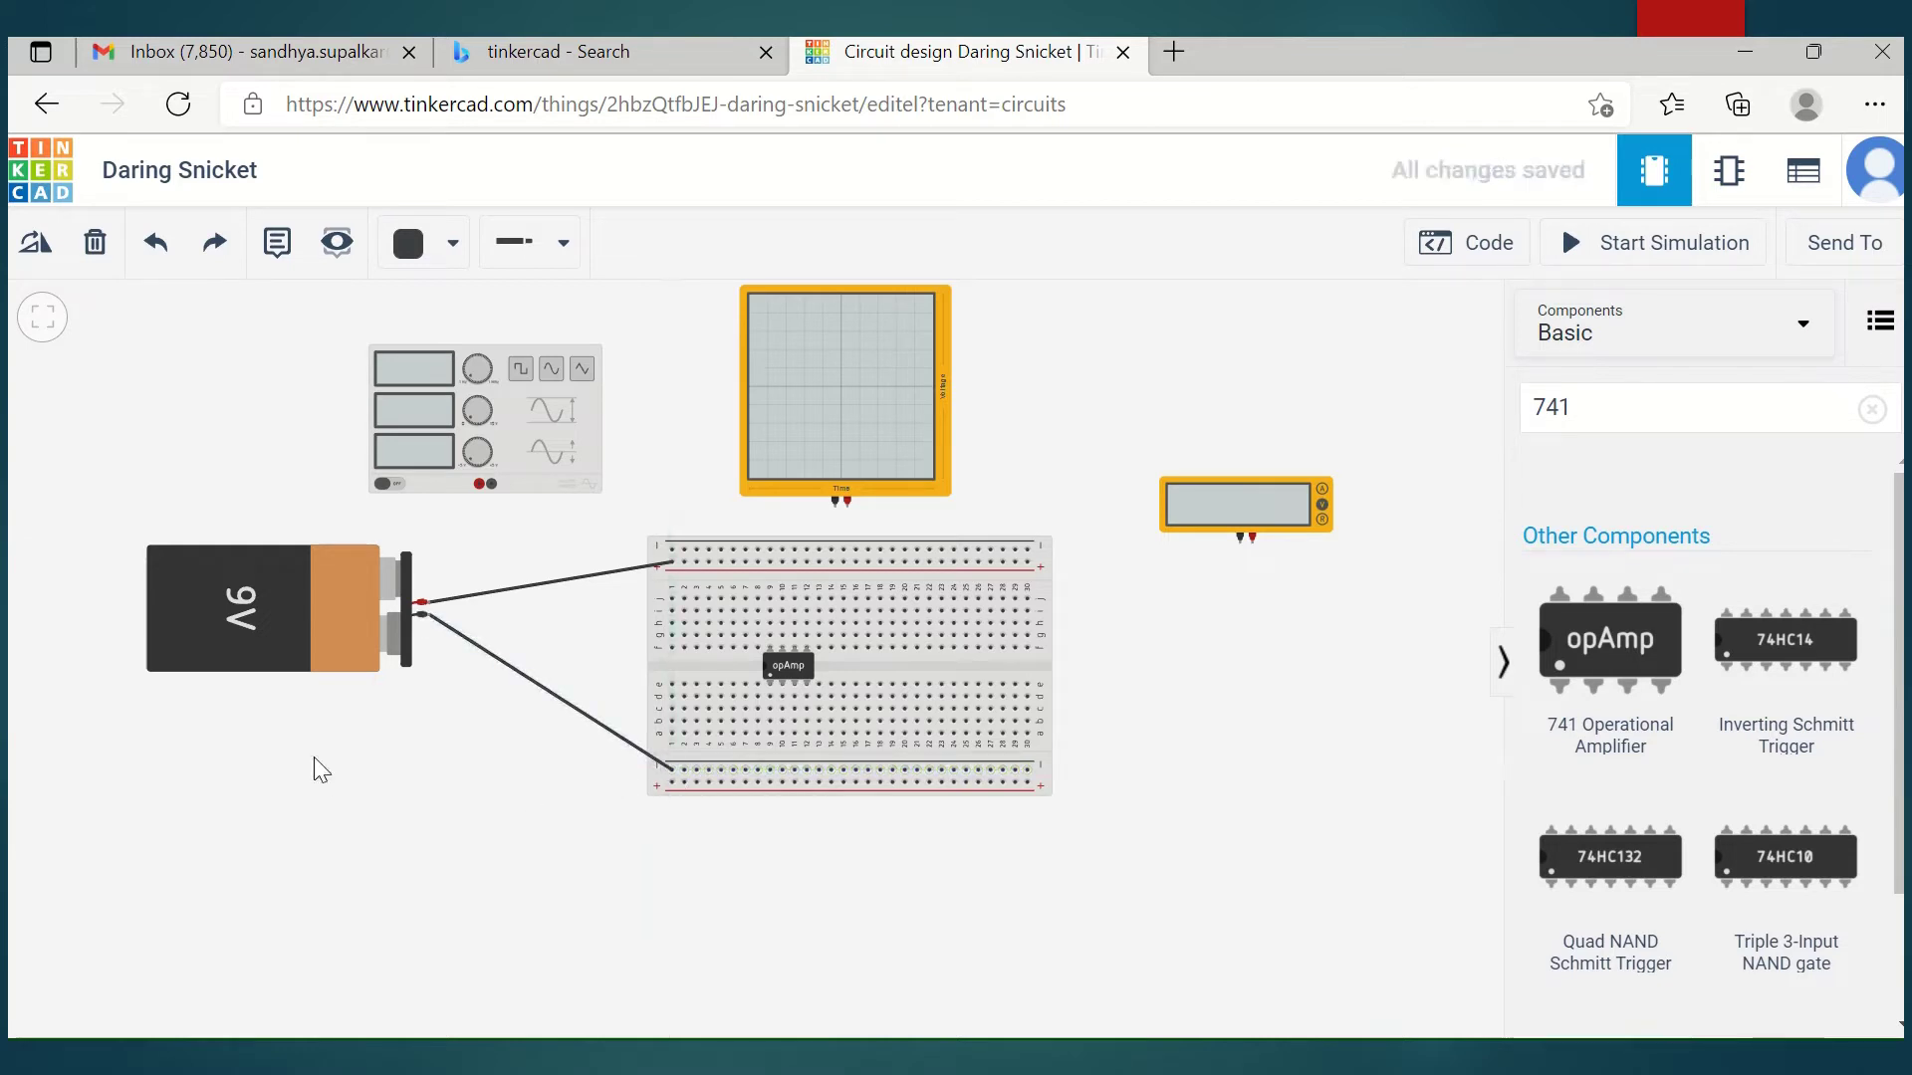
- Change the color of the wire on the battery's positive terminal to Red
{"action": "left_click", "coordinate": [531, 596]}
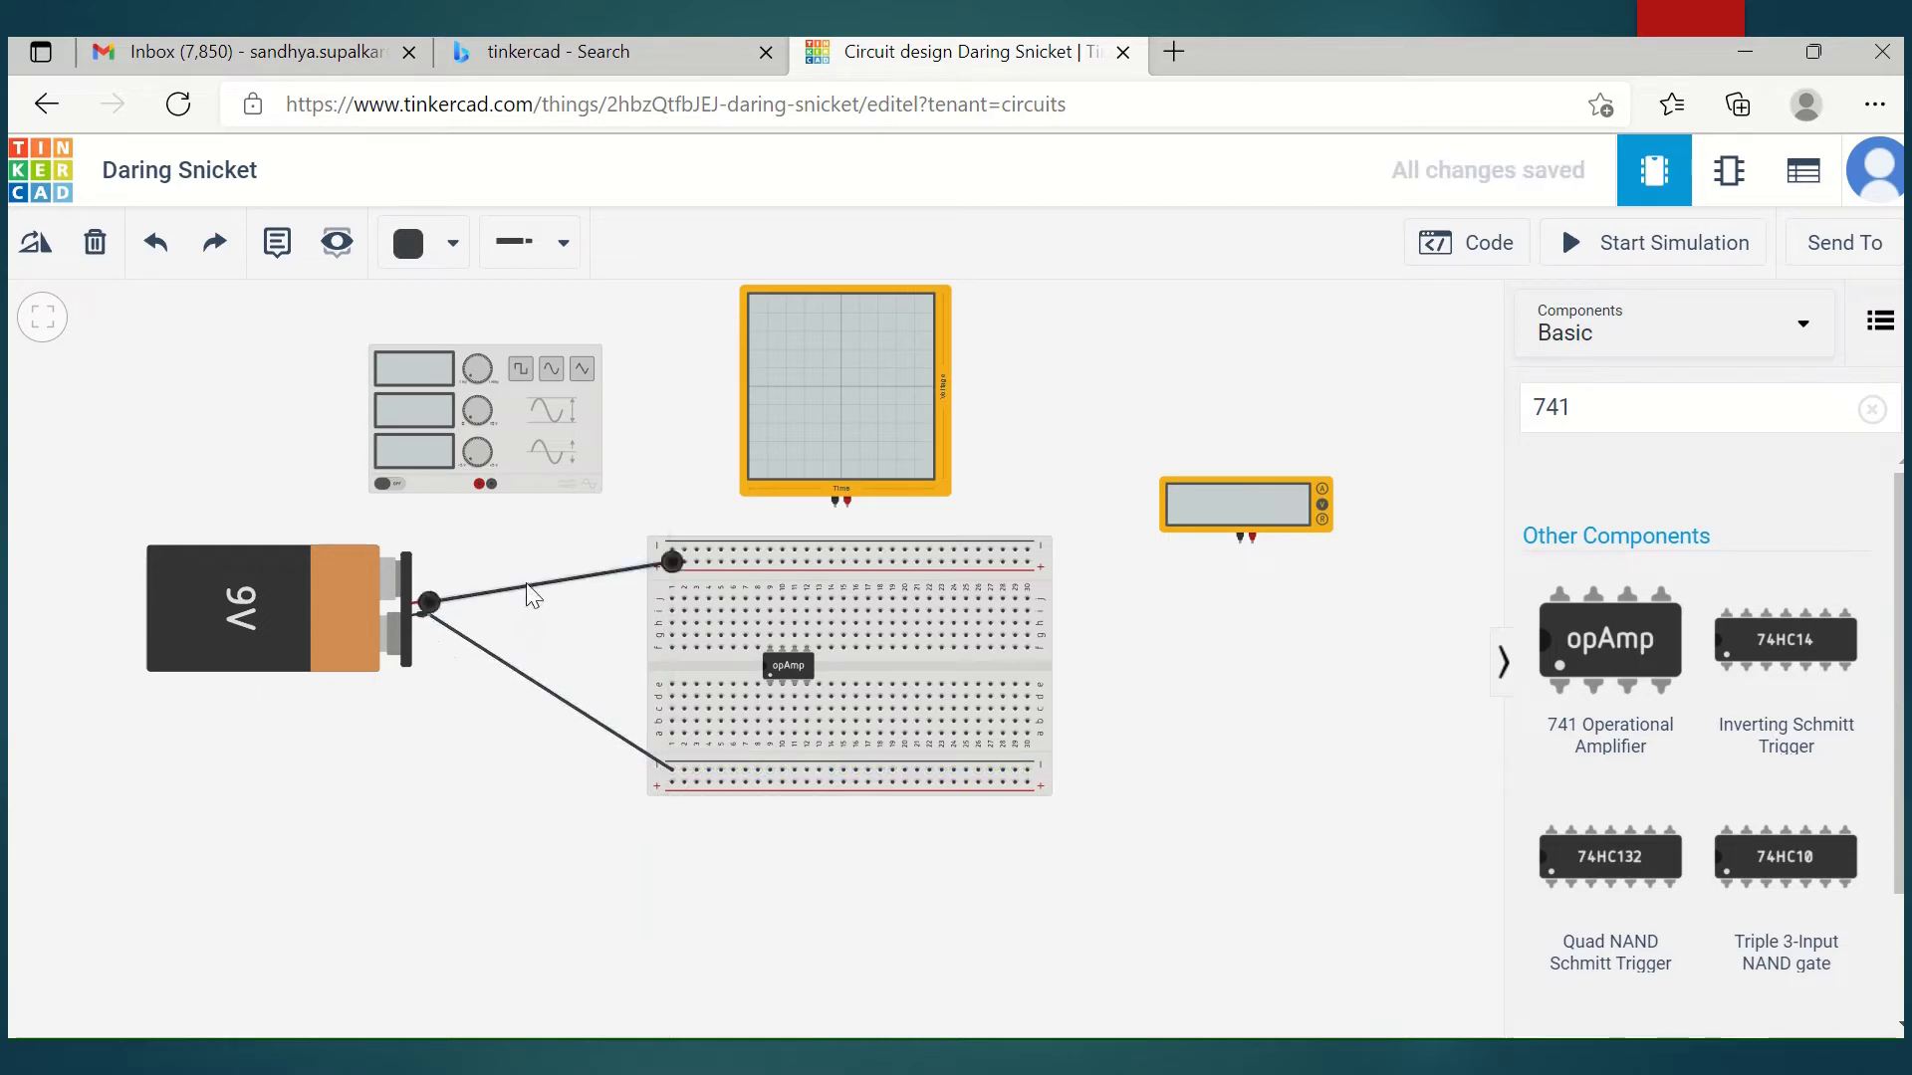
{"action": "left_click", "coordinate": [450, 243]}
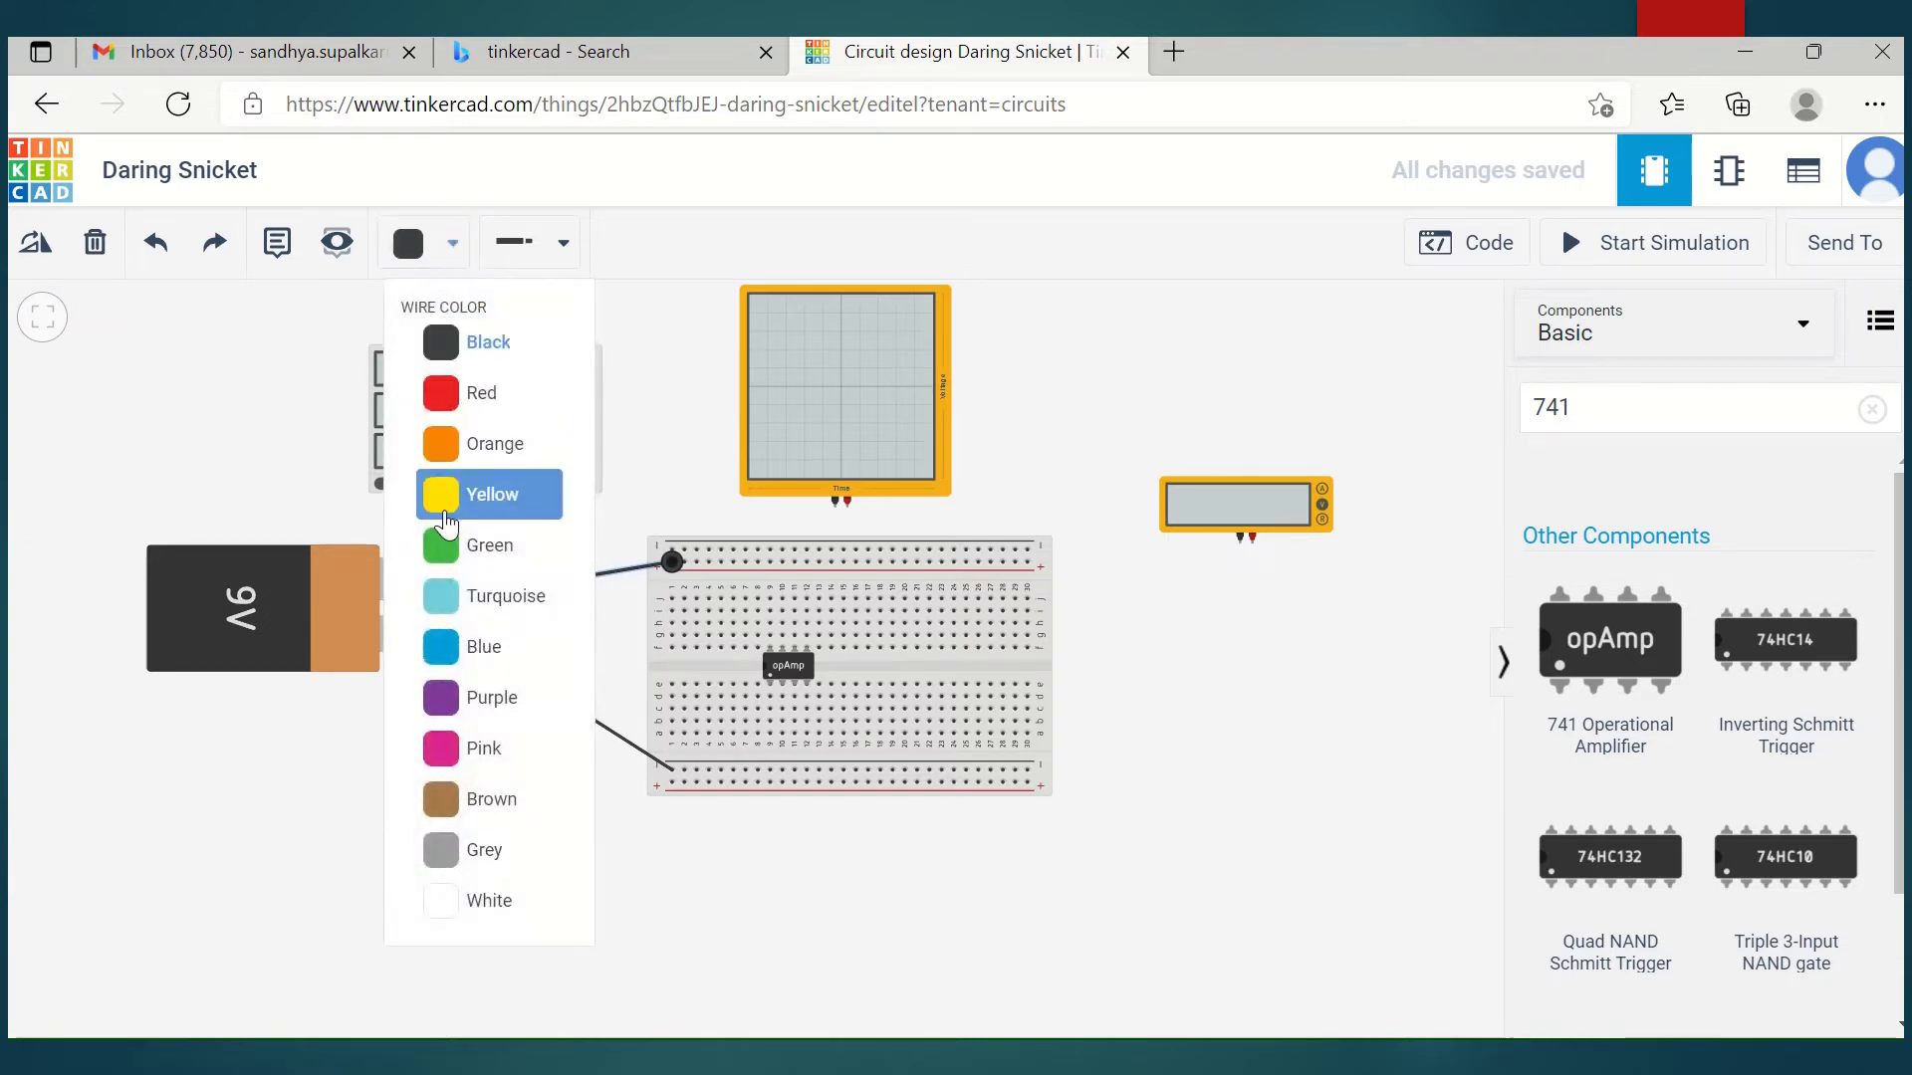
{"action": "left_click", "coordinate": [444, 403]}
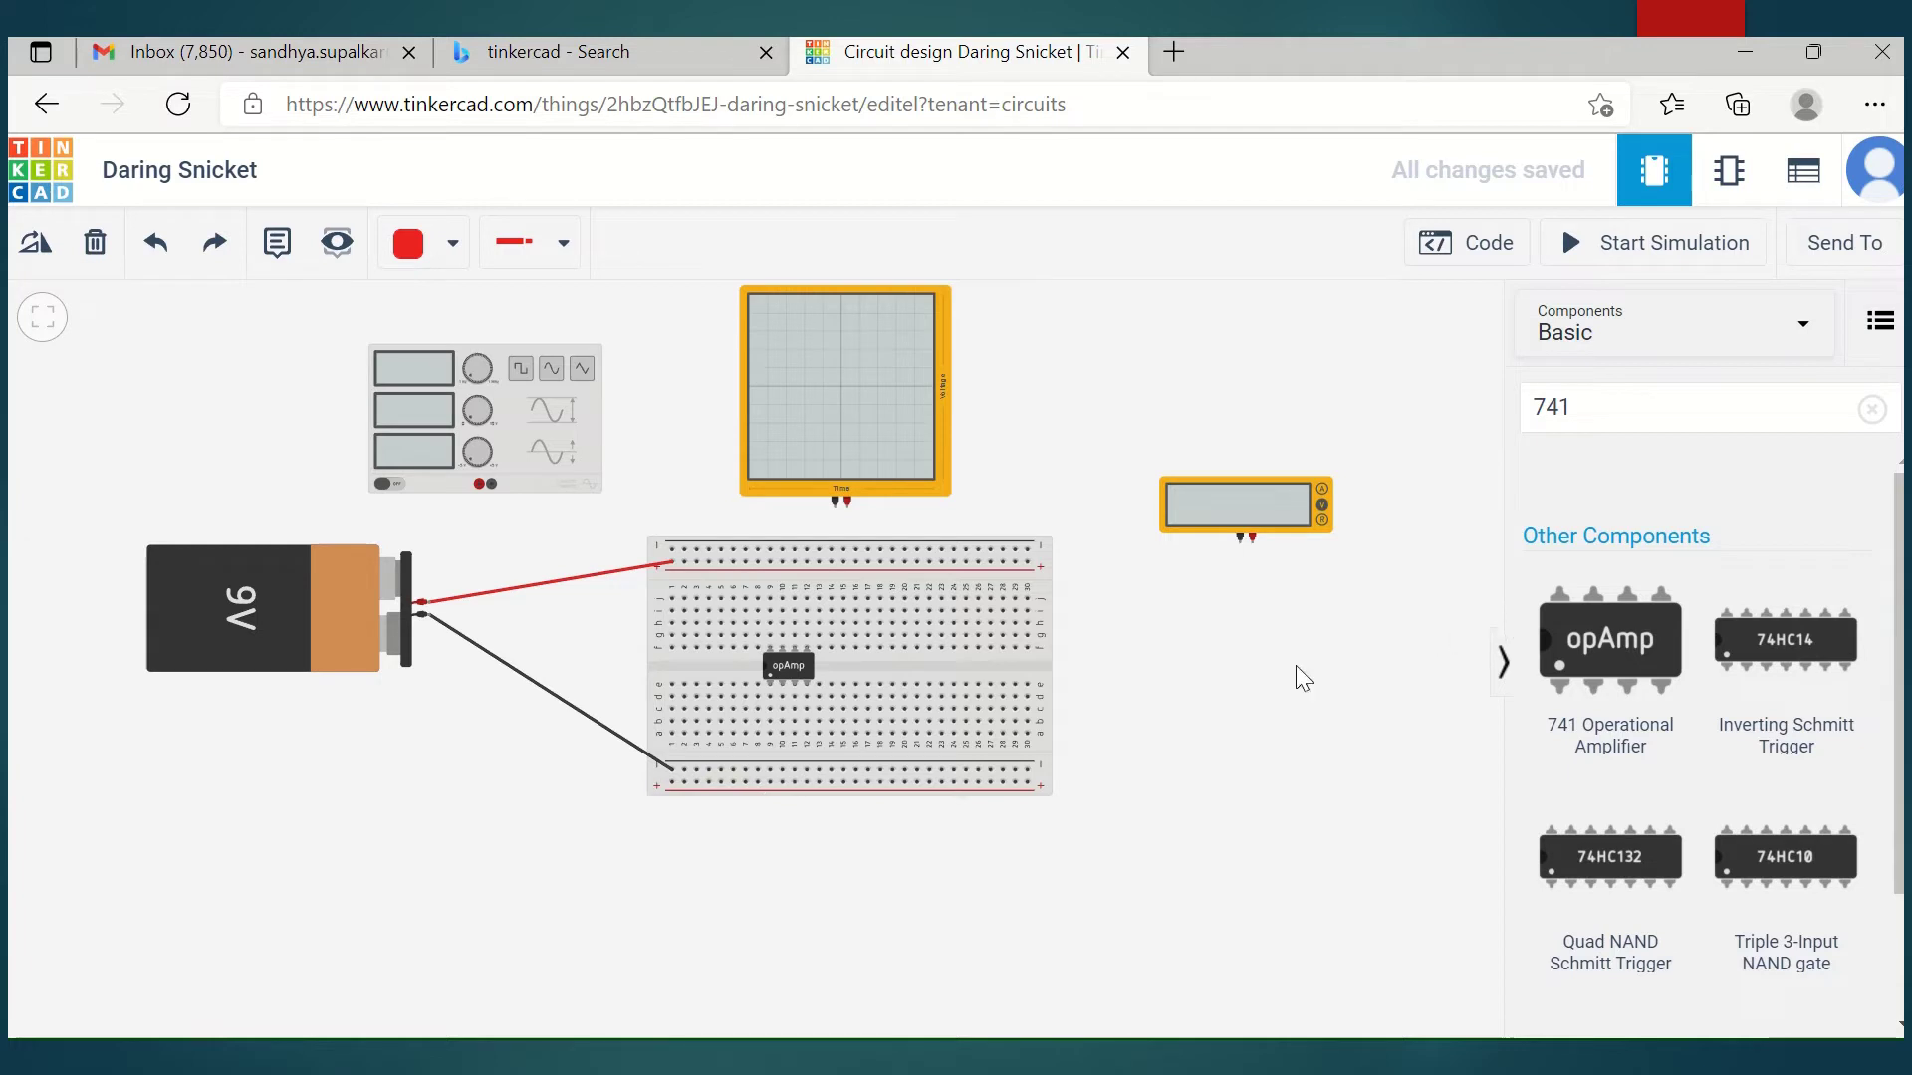
- Replace the component search text with "resistor"
{"action": "left_click", "coordinate": [1588, 408]}
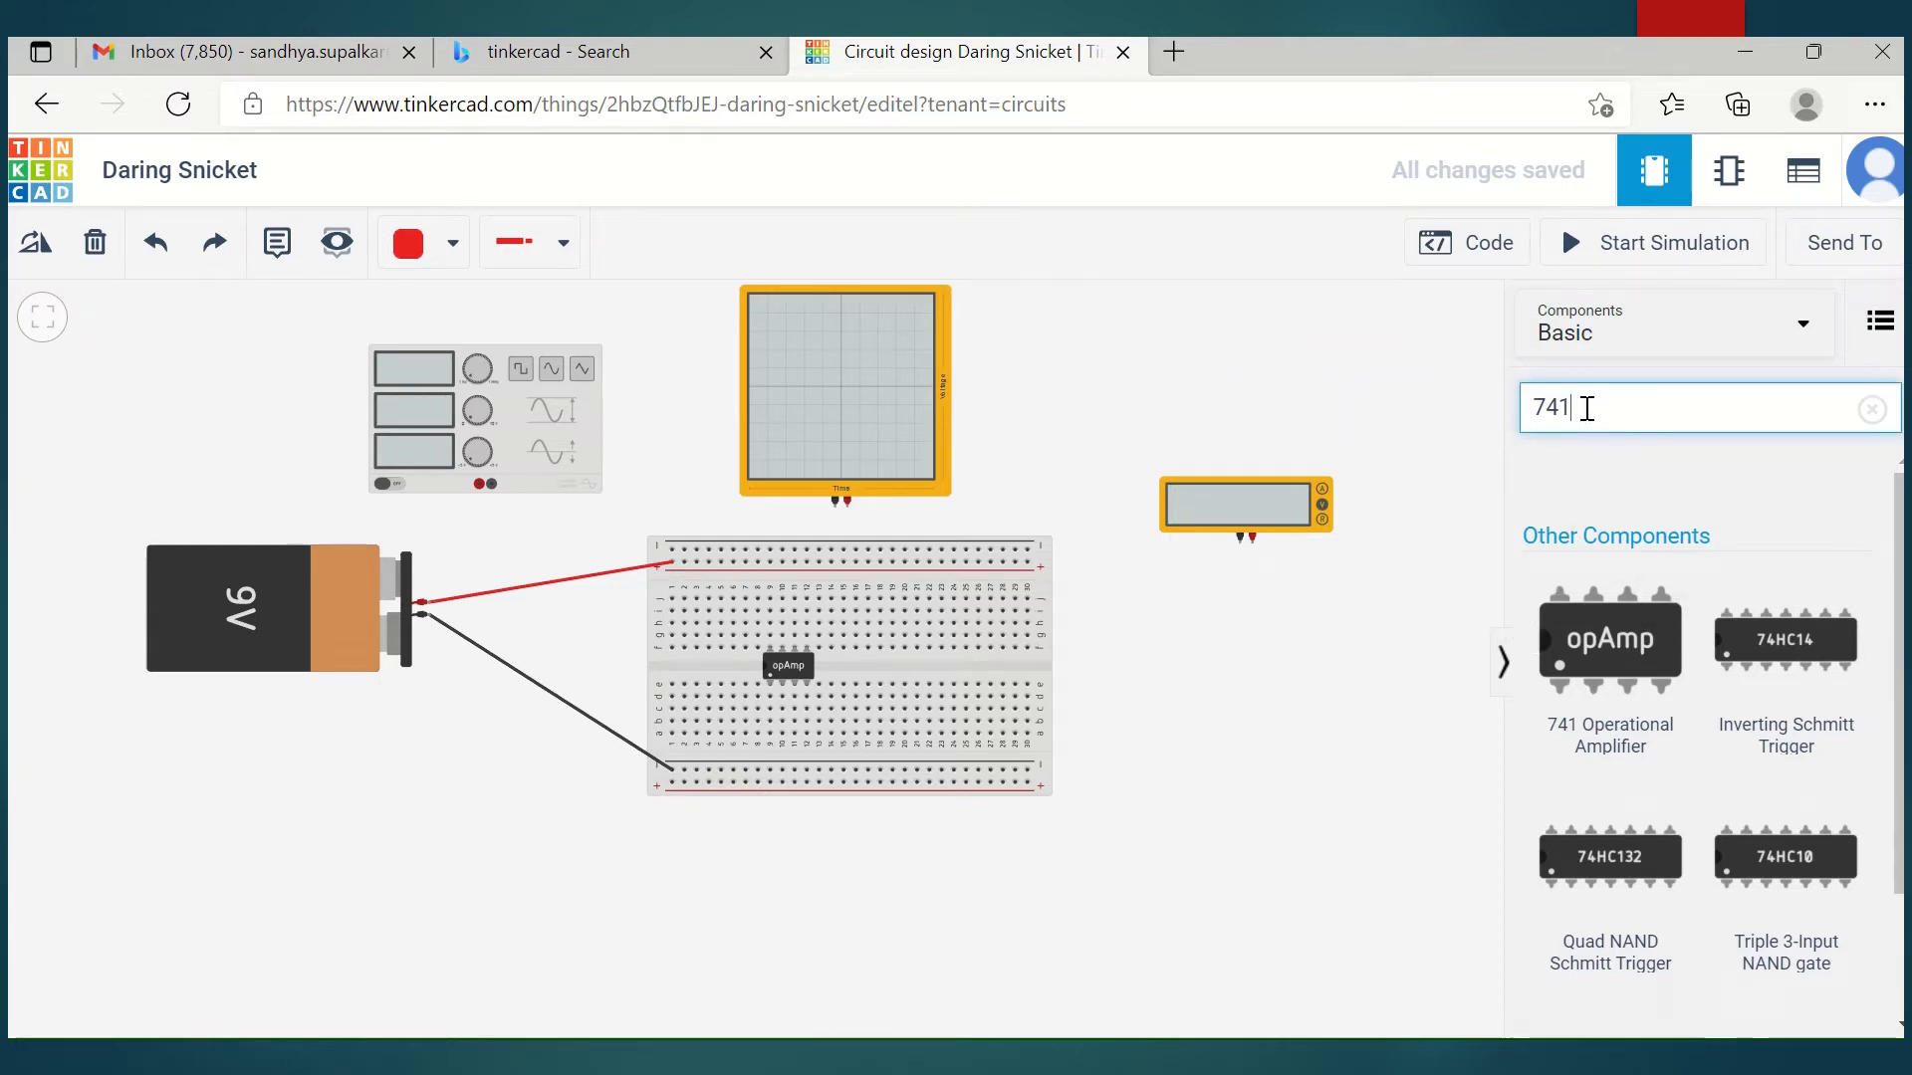
{"action": "key", "text": "BackSpace"}
{"action": "key", "text": "BackSpace"}
{"action": "key", "text": "BackSpace"}
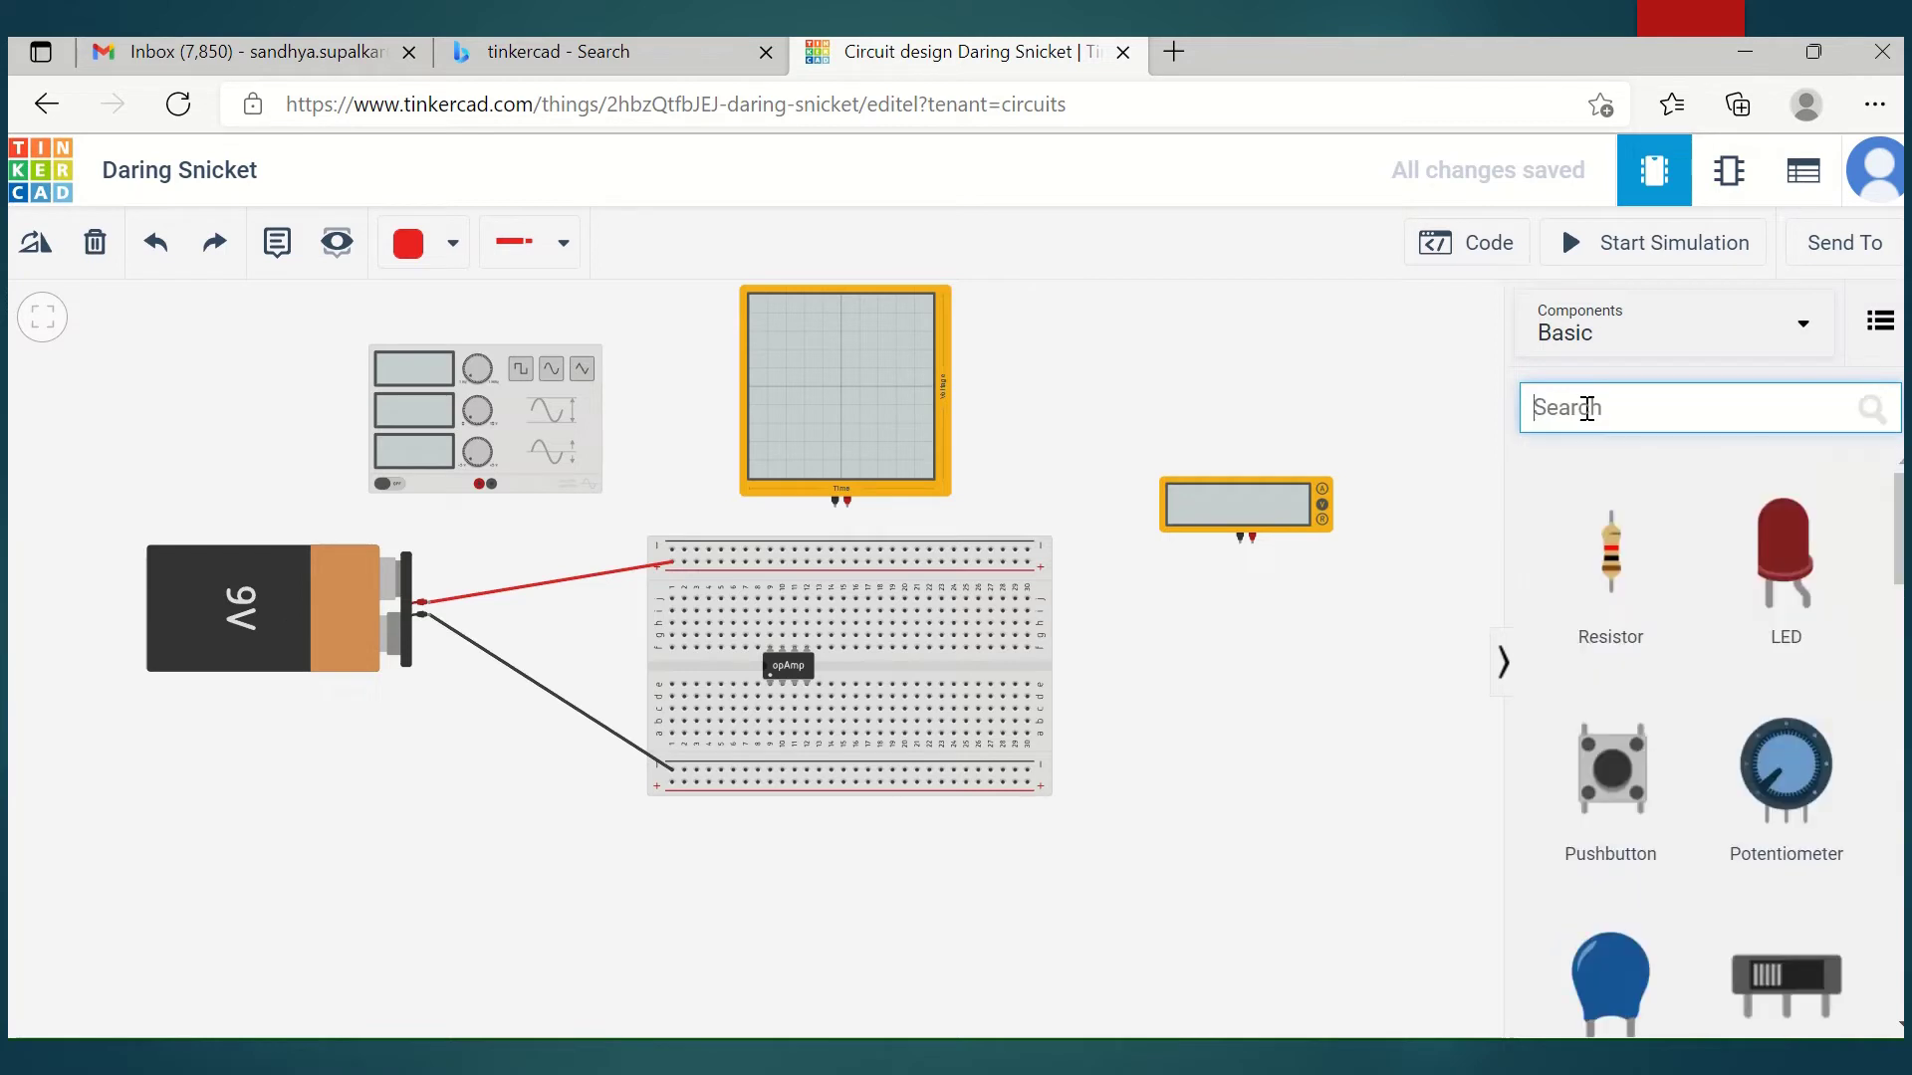
{"action": "type", "text": "RE"}
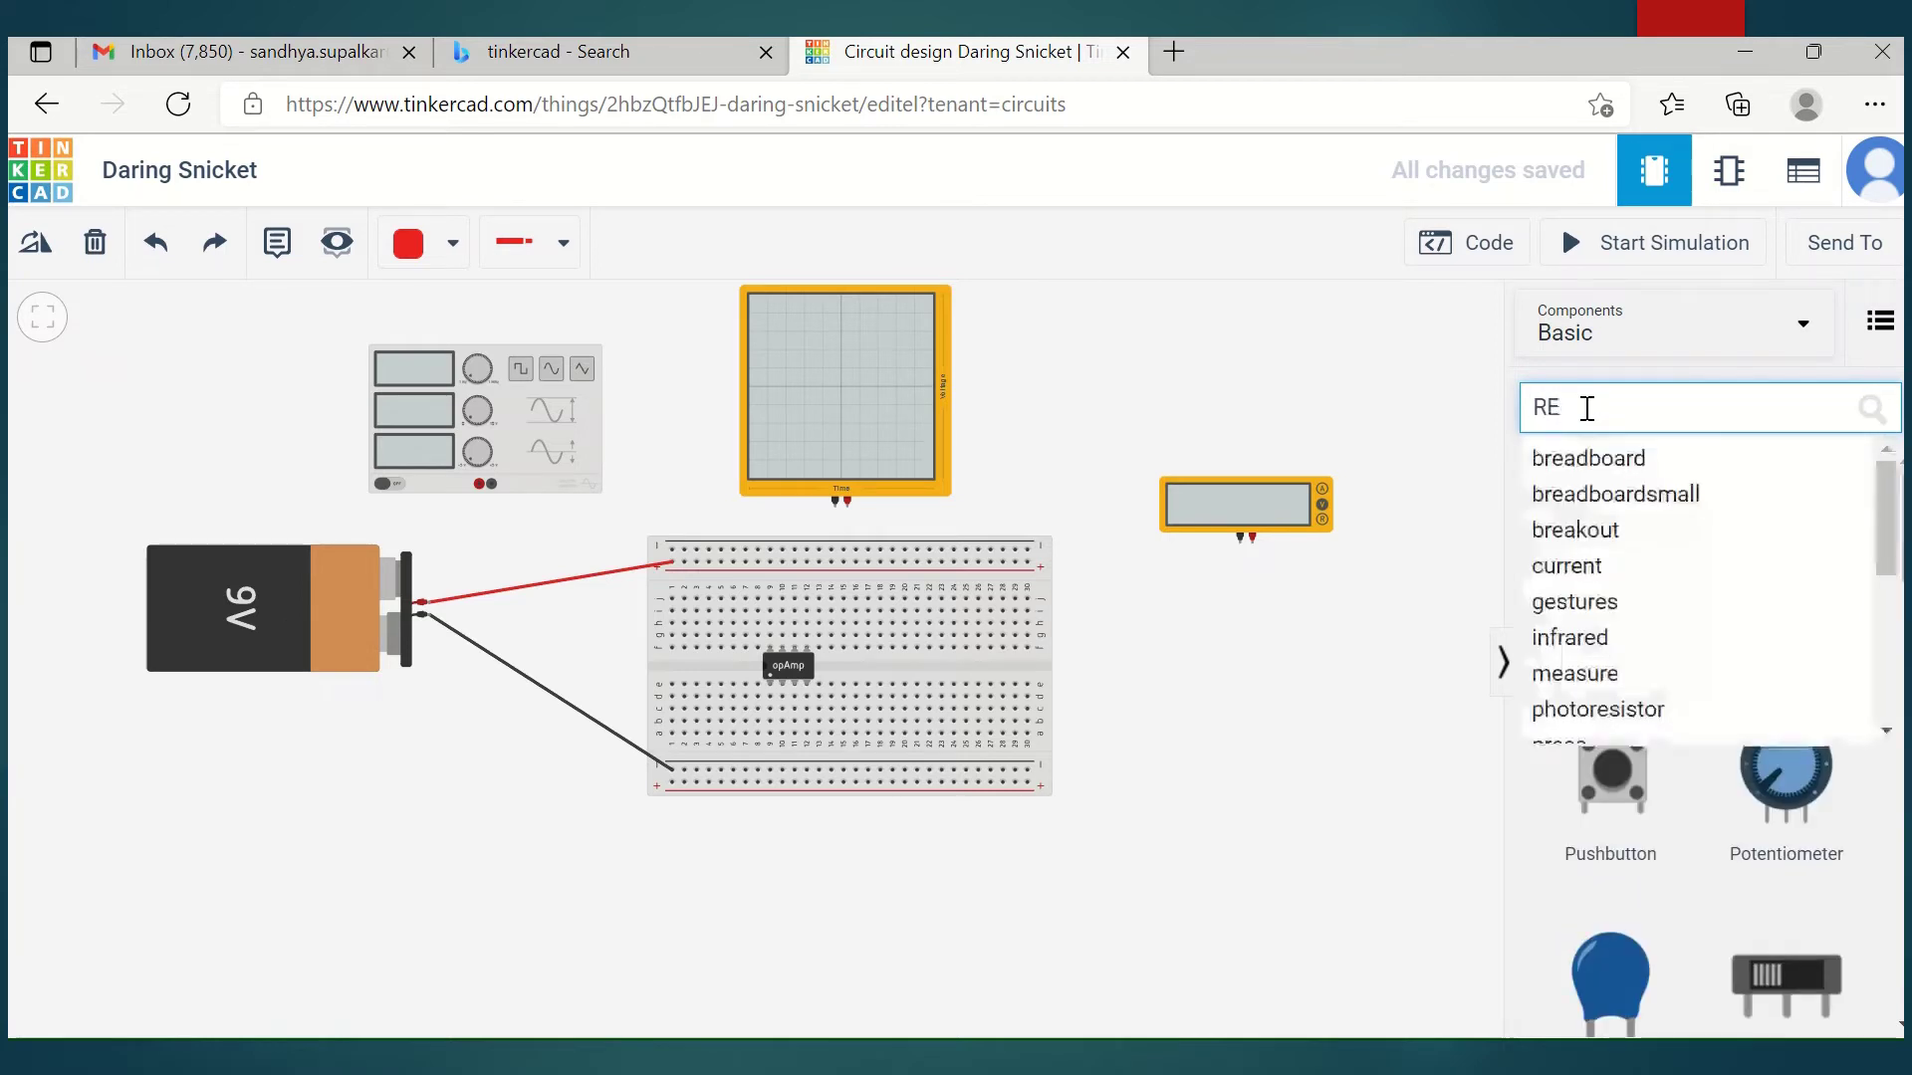
{"action": "type", "text": "SI"}
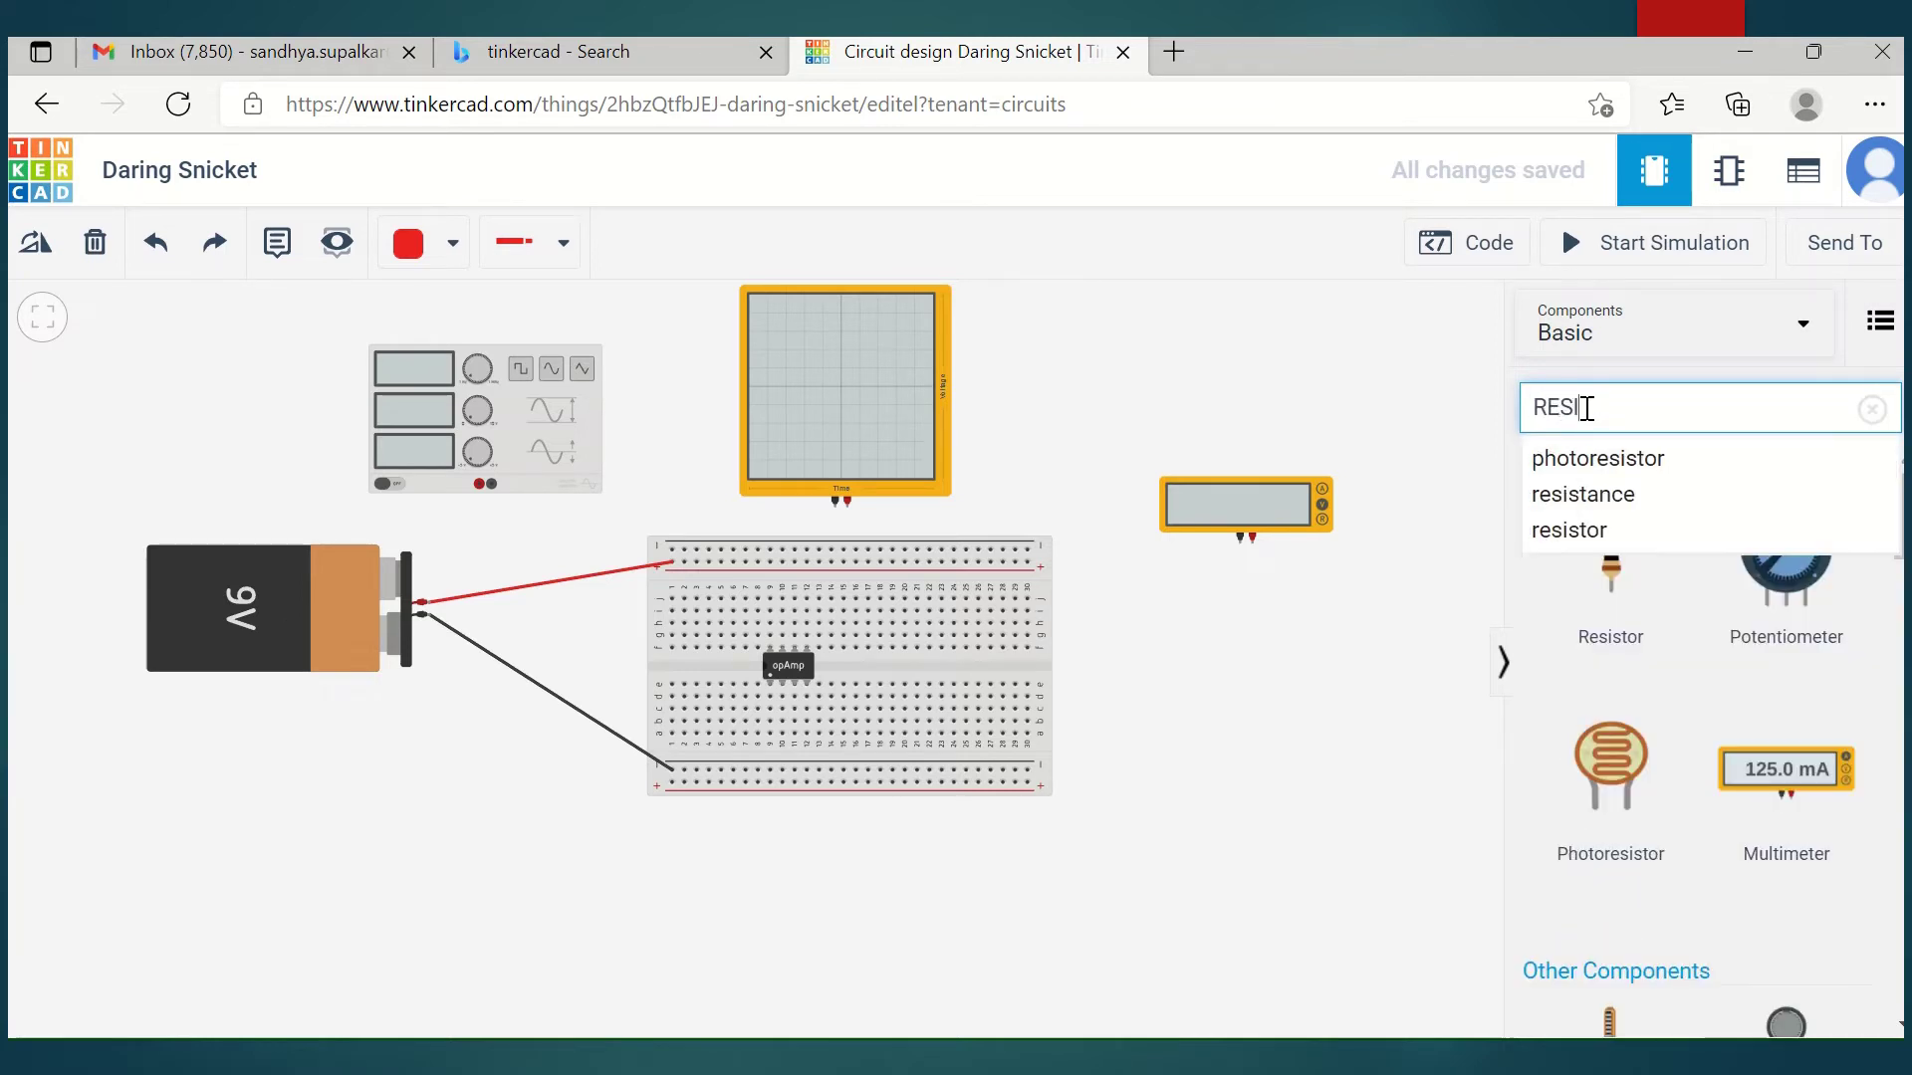
{"action": "left_click", "coordinate": [1574, 530]}
- Place a Resistor in the empty area below the multimeter and set its resistance to 10 kΩ
{"action": "left_click_drag", "start_coordinate": [1610, 553], "coordinate": [1178, 709]}
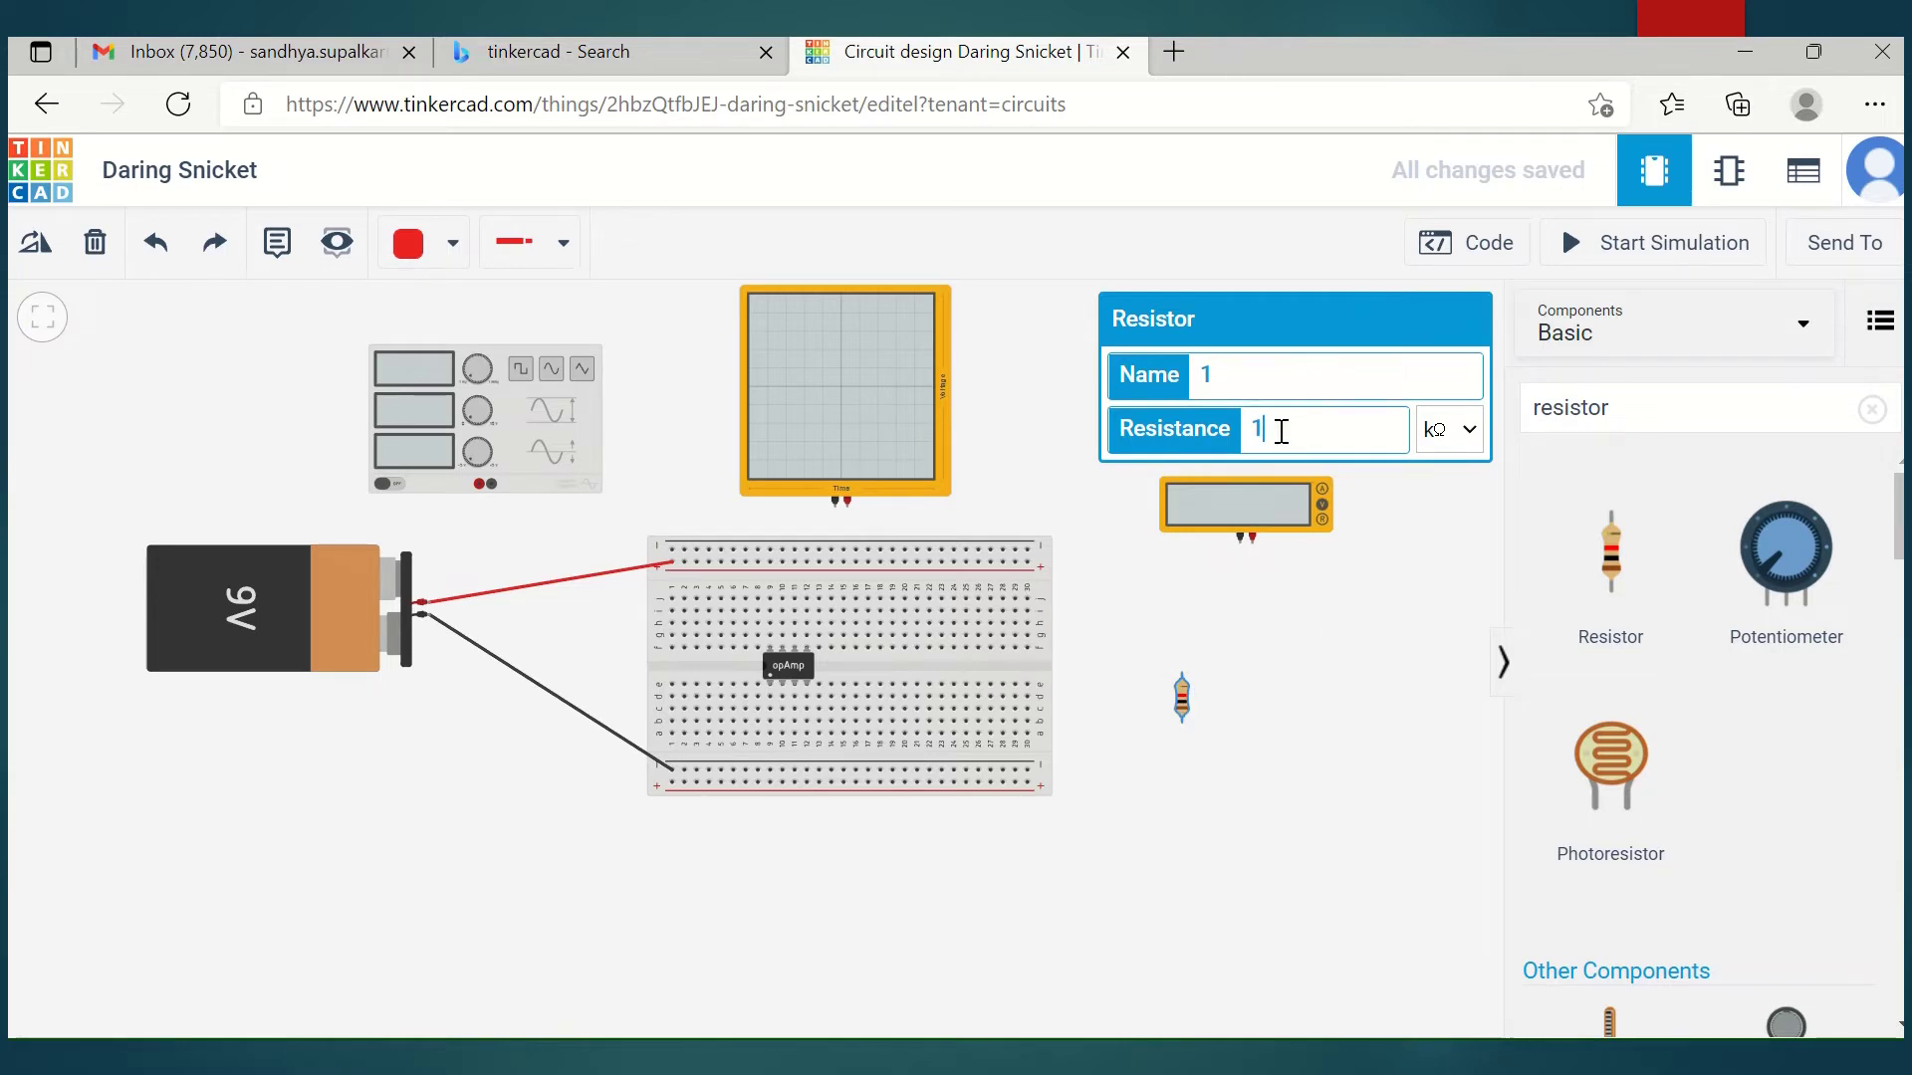
{"action": "type", "text": "0"}
{"action": "left_click", "coordinate": [1284, 636]}
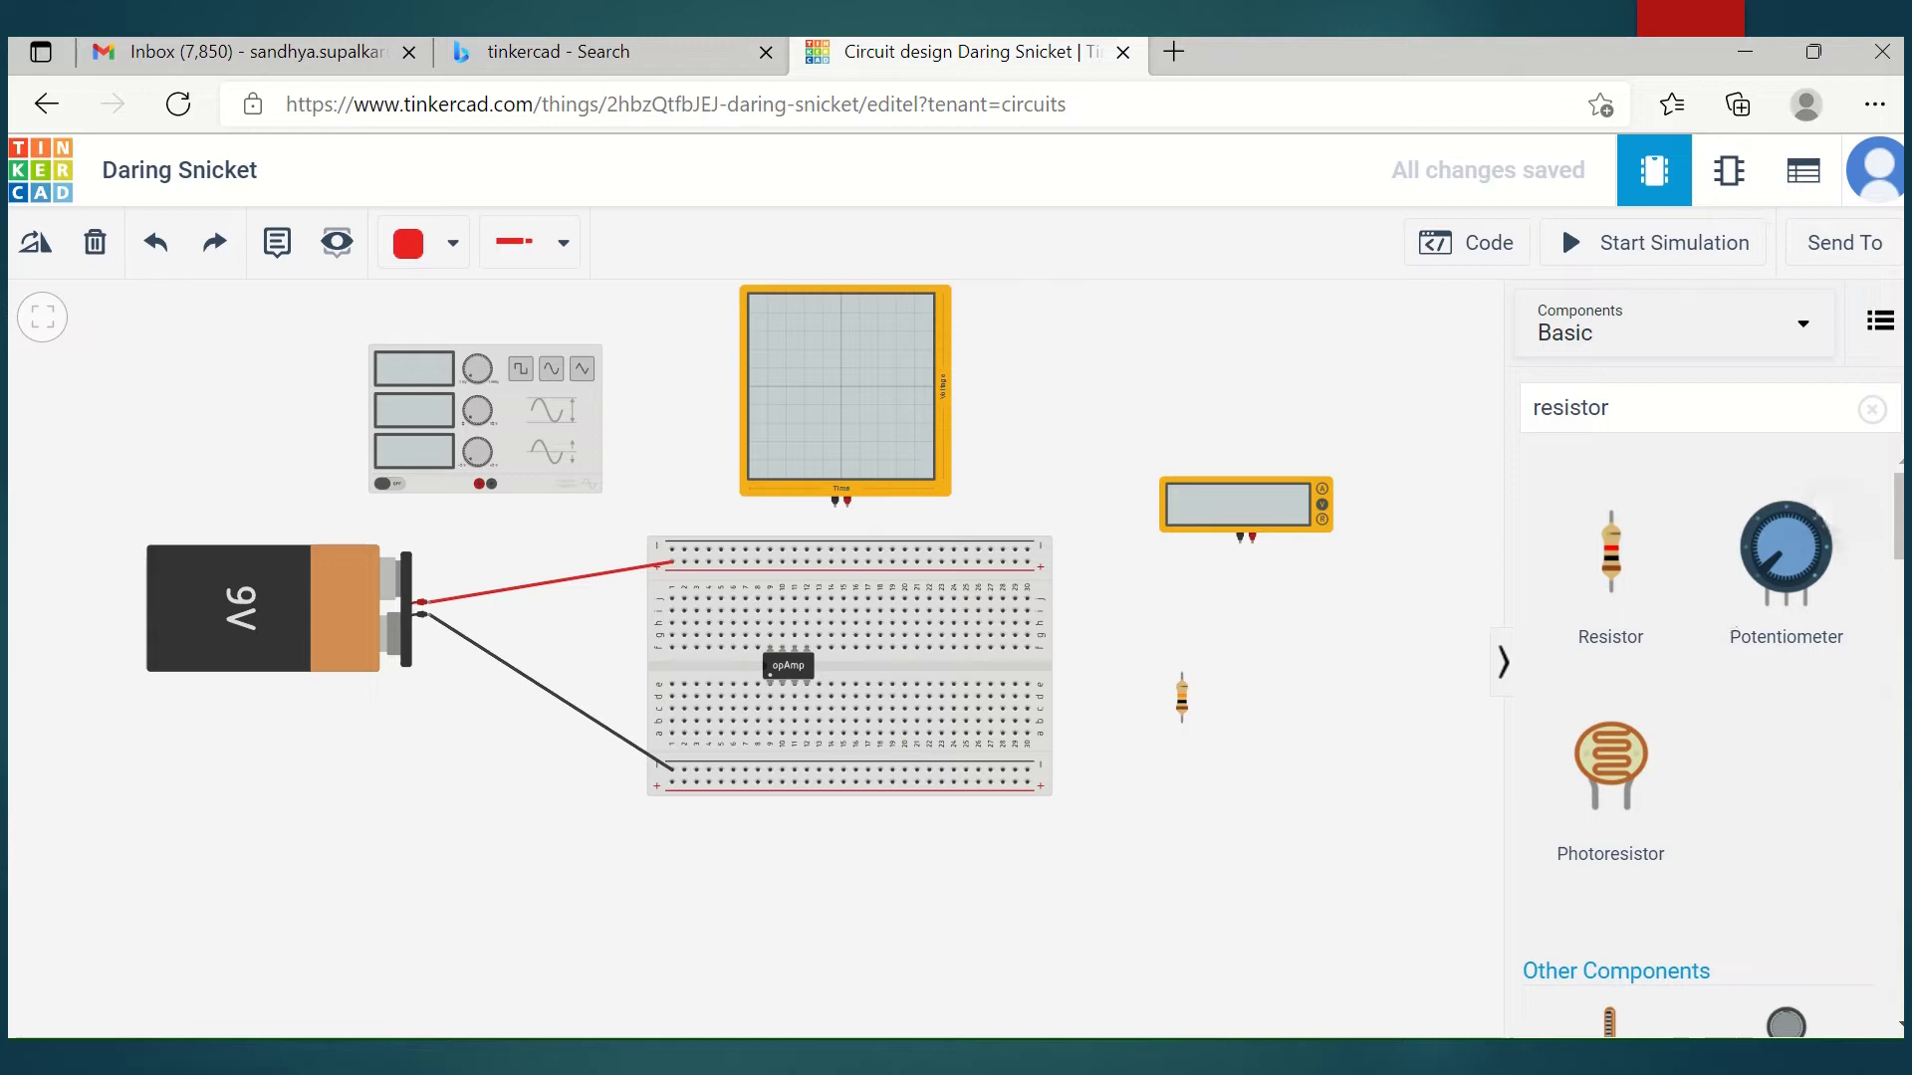
- Add a note reading "Multimeter" just above the multimeter
{"action": "left_click", "coordinate": [277, 244]}
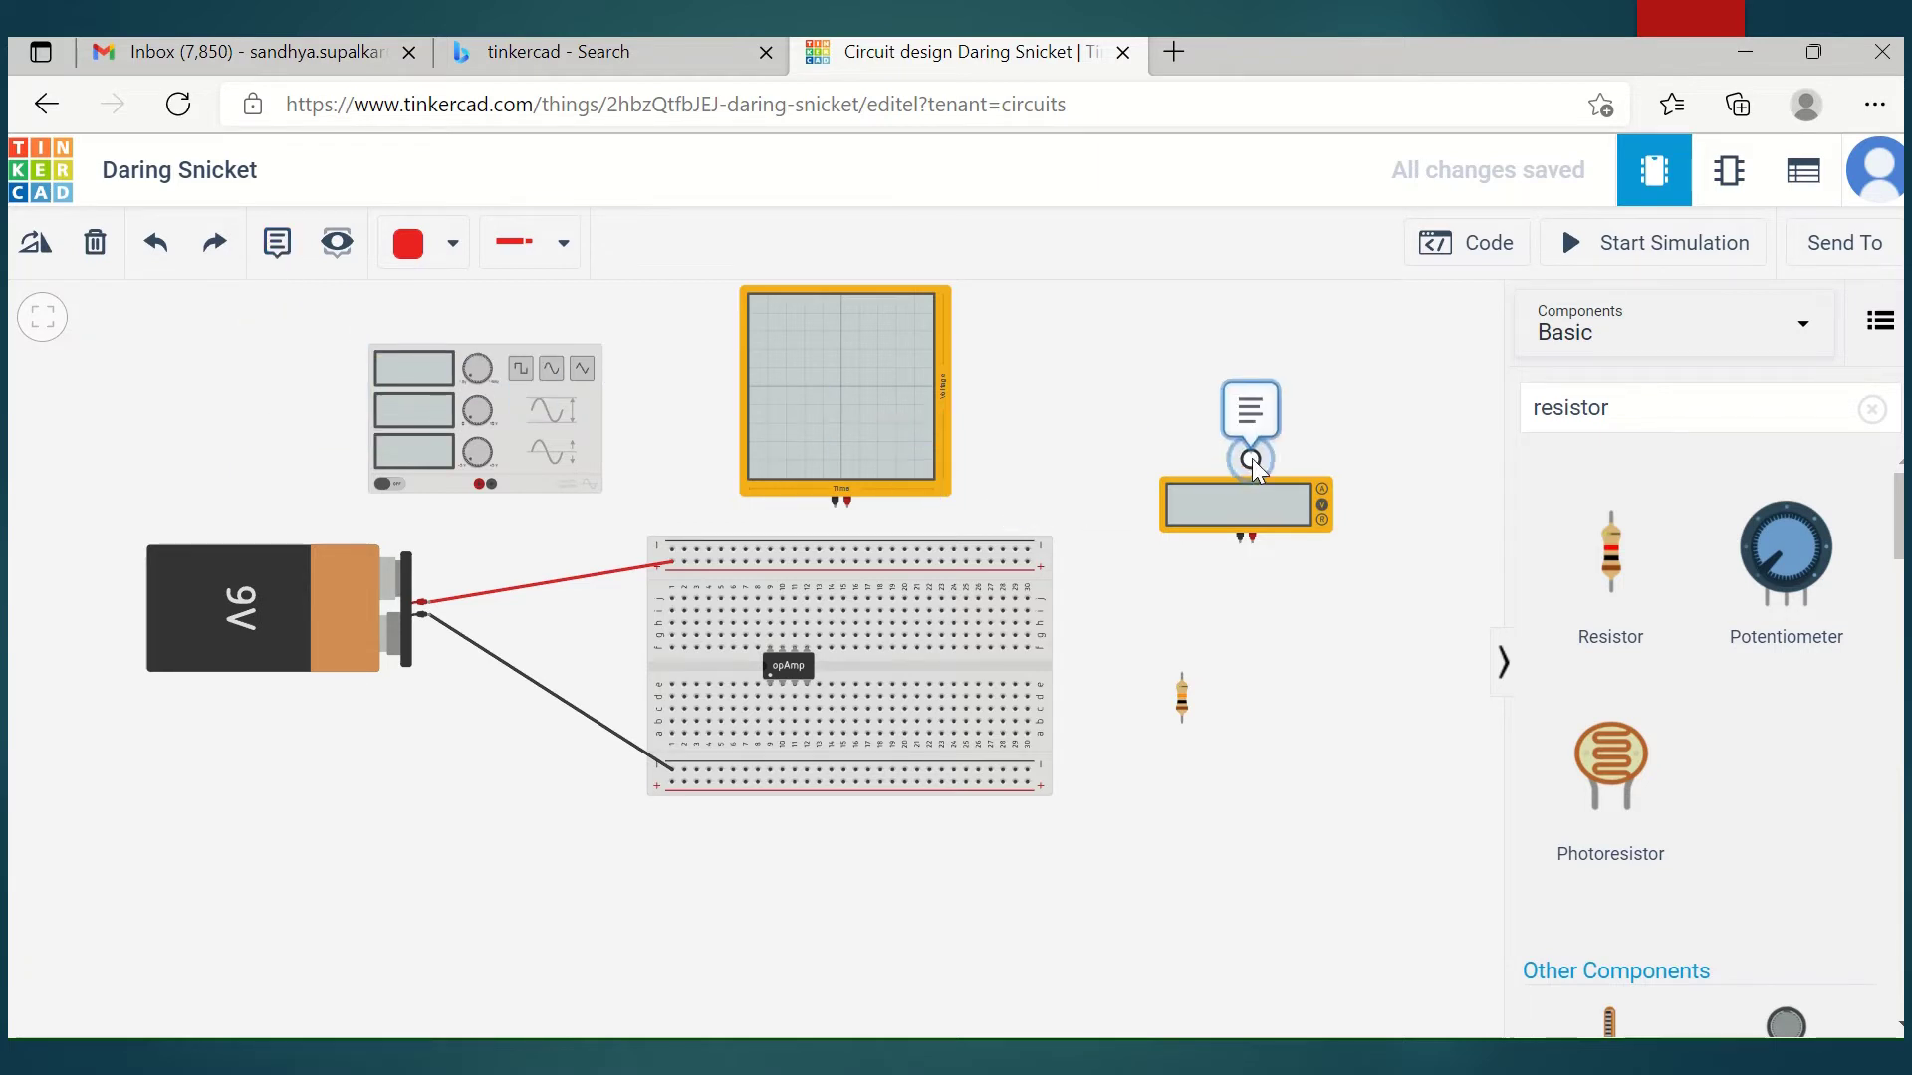
{"action": "left_click", "coordinate": [1251, 461]}
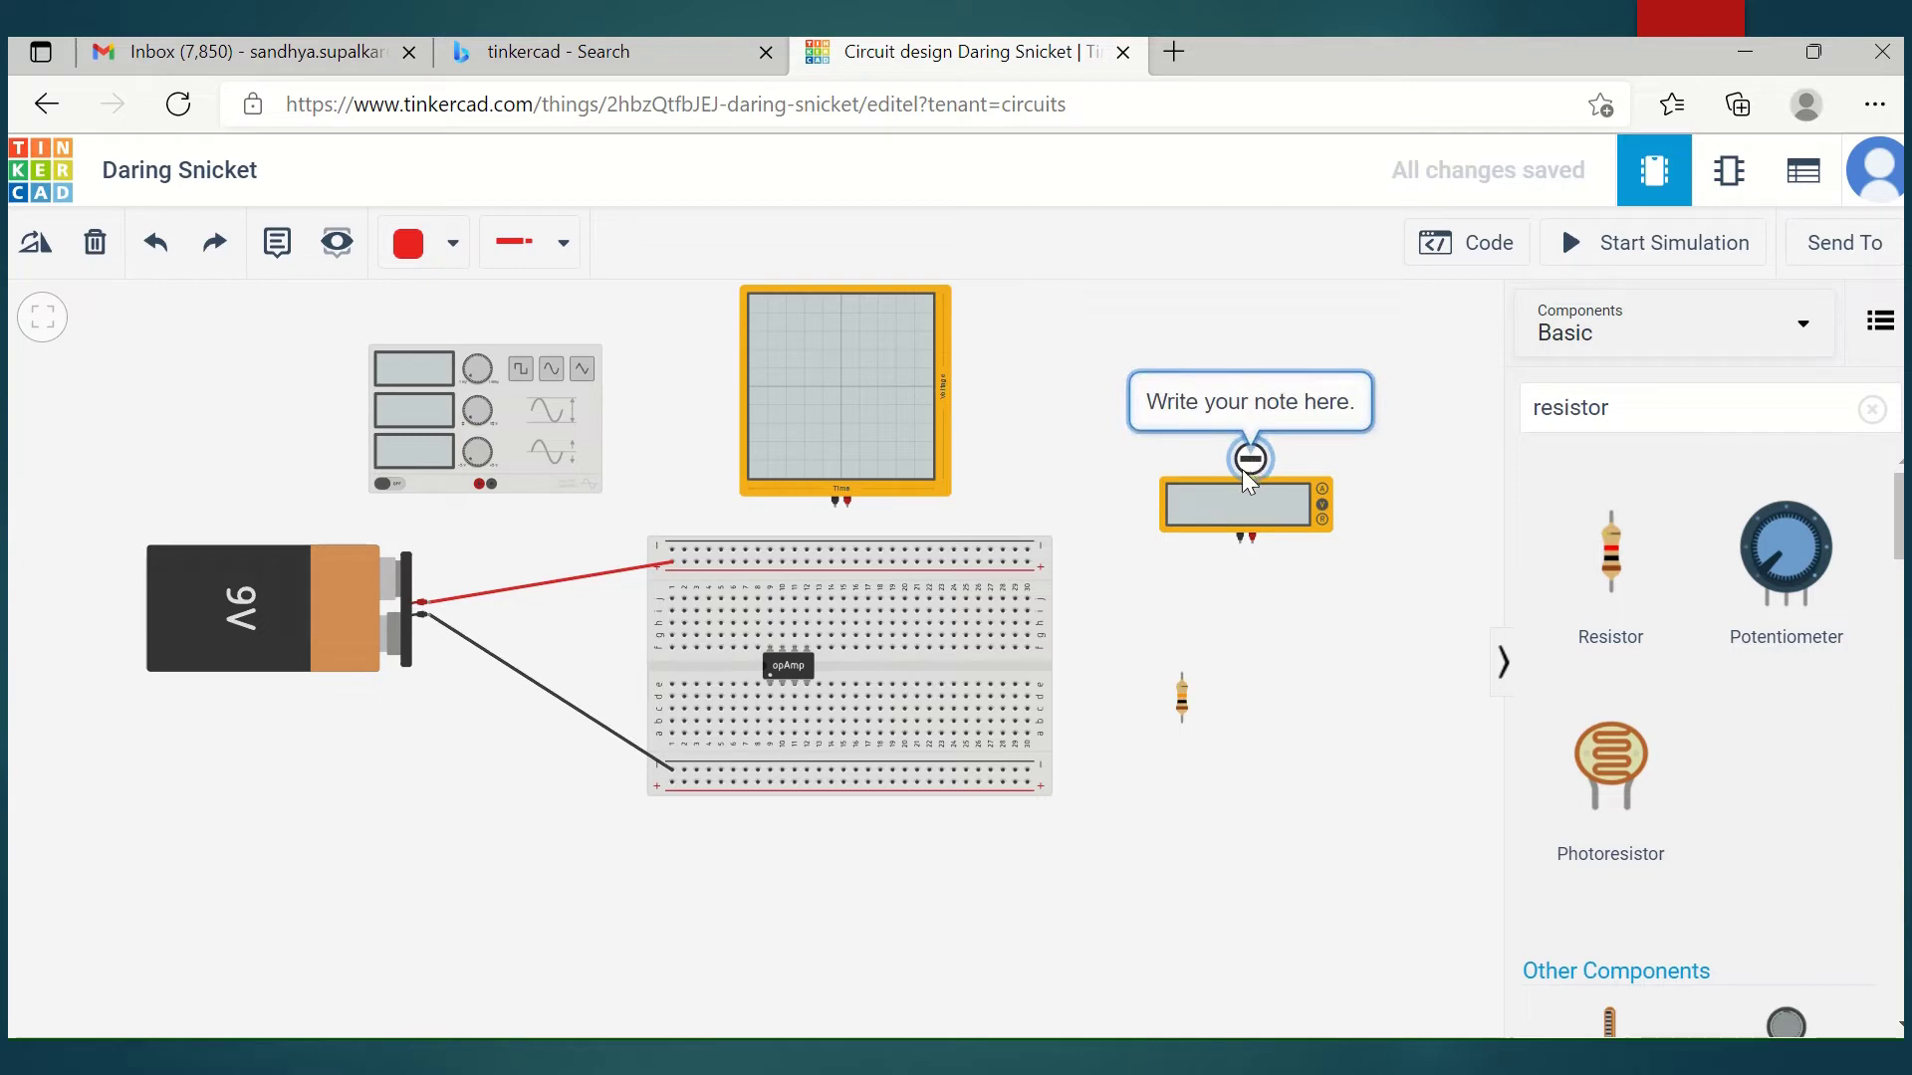
{"action": "left_click", "coordinate": [1155, 411]}
{"action": "left_click", "coordinate": [1285, 415]}
{"action": "left_click", "coordinate": [1255, 415]}
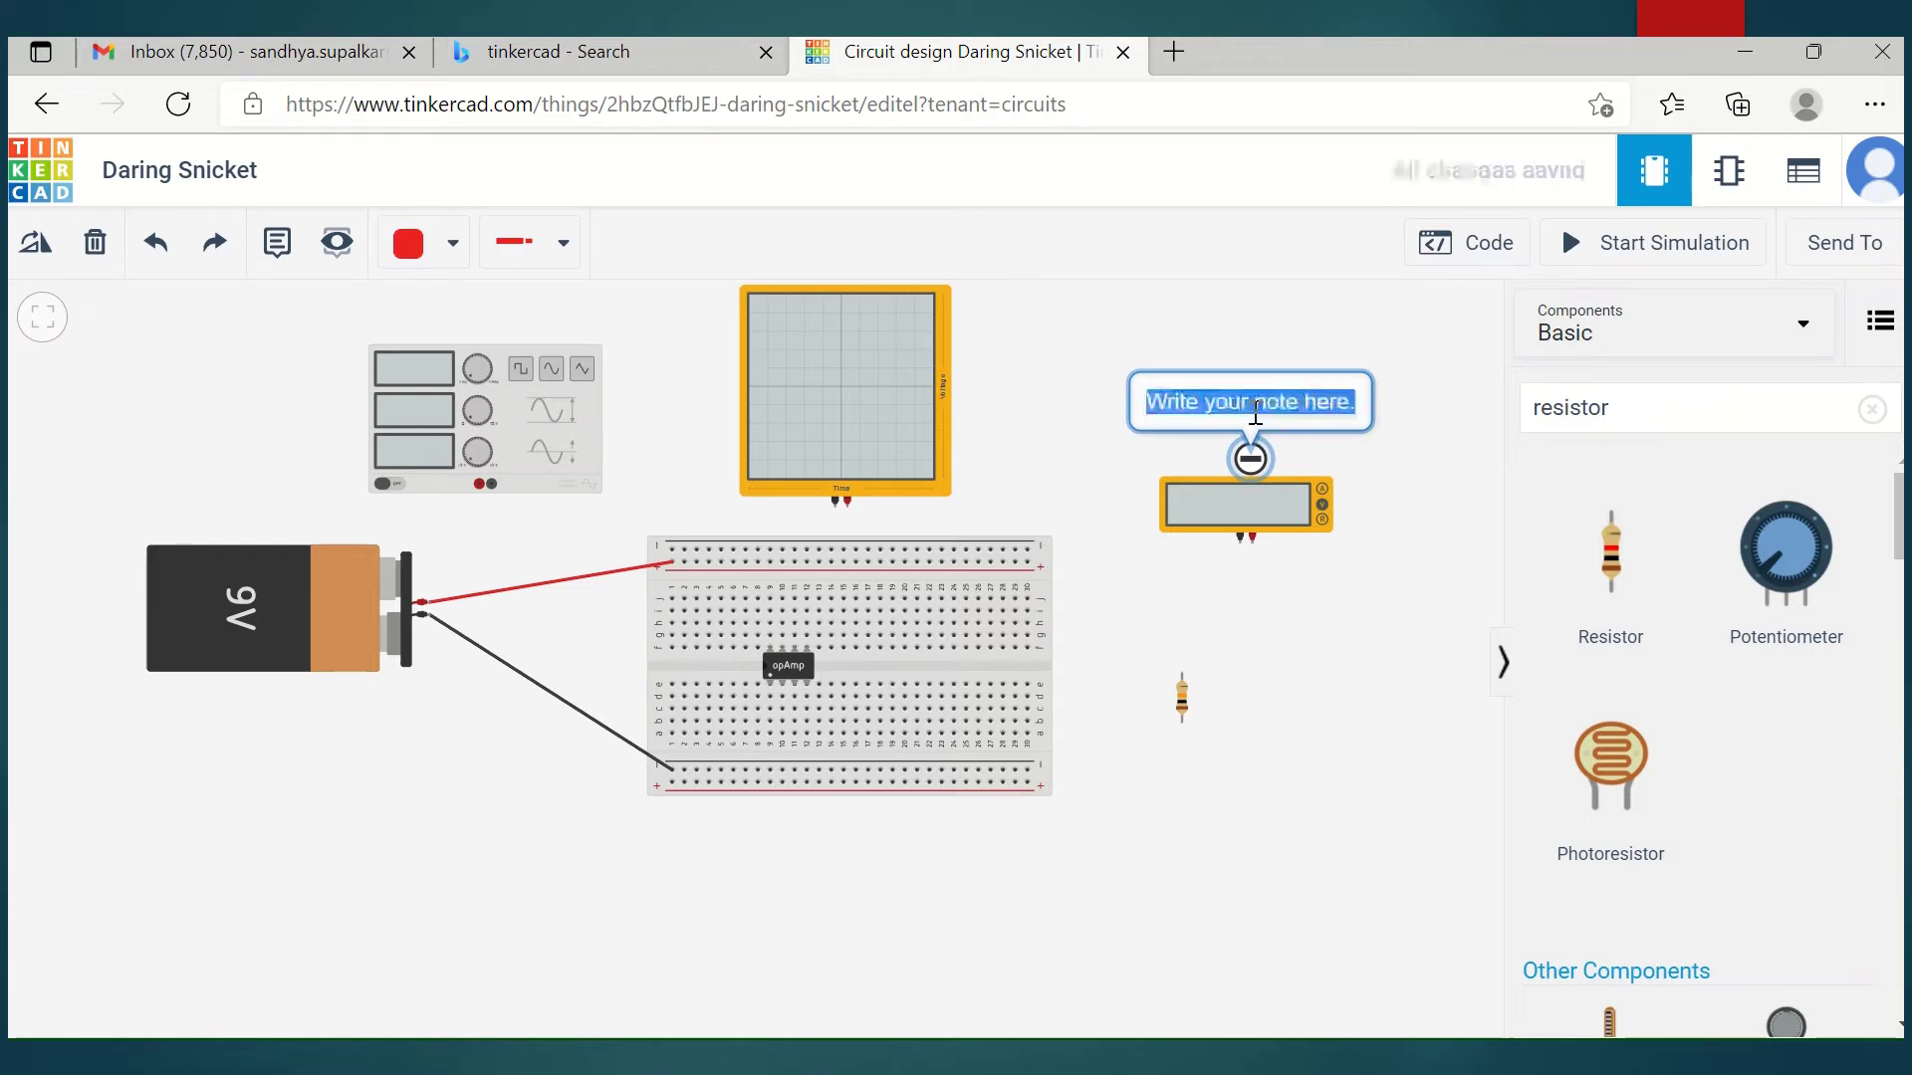
{"action": "type", "text": "M"}
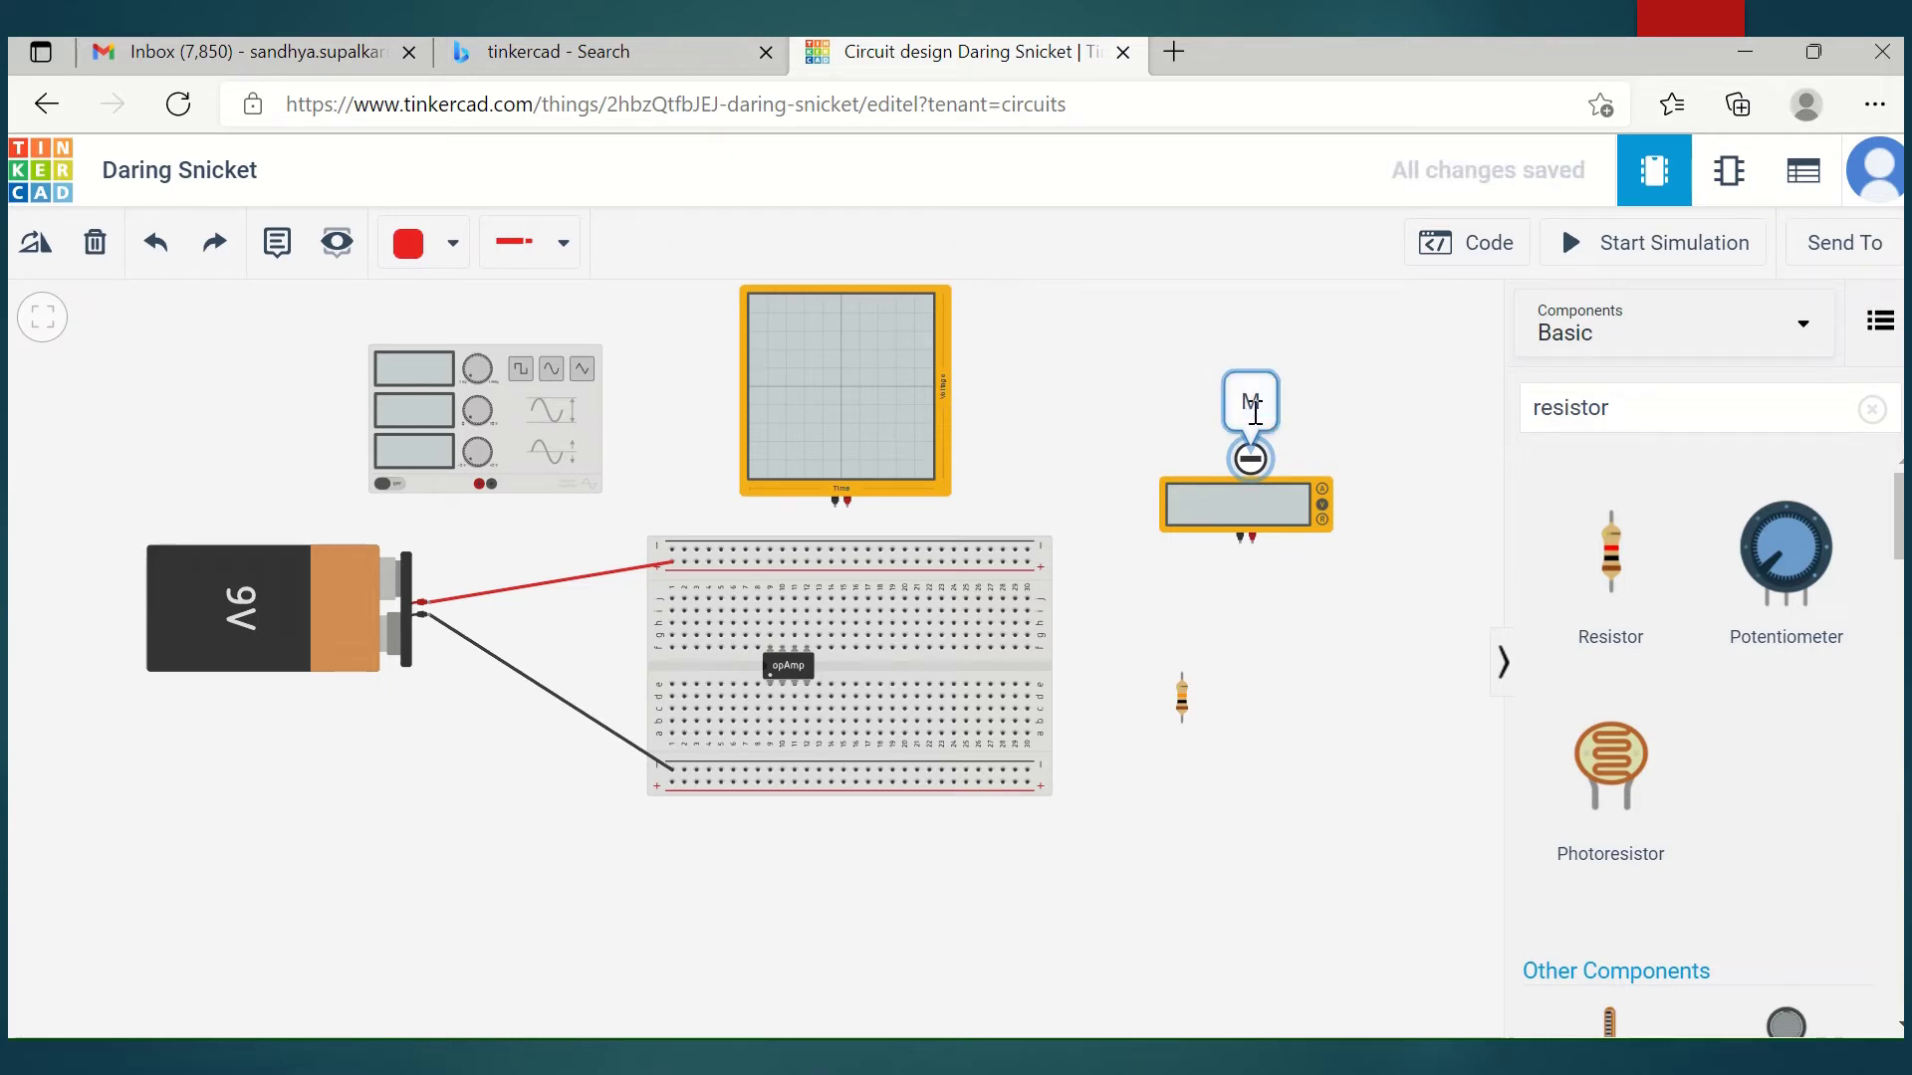
{"action": "type", "text": "ultime"}
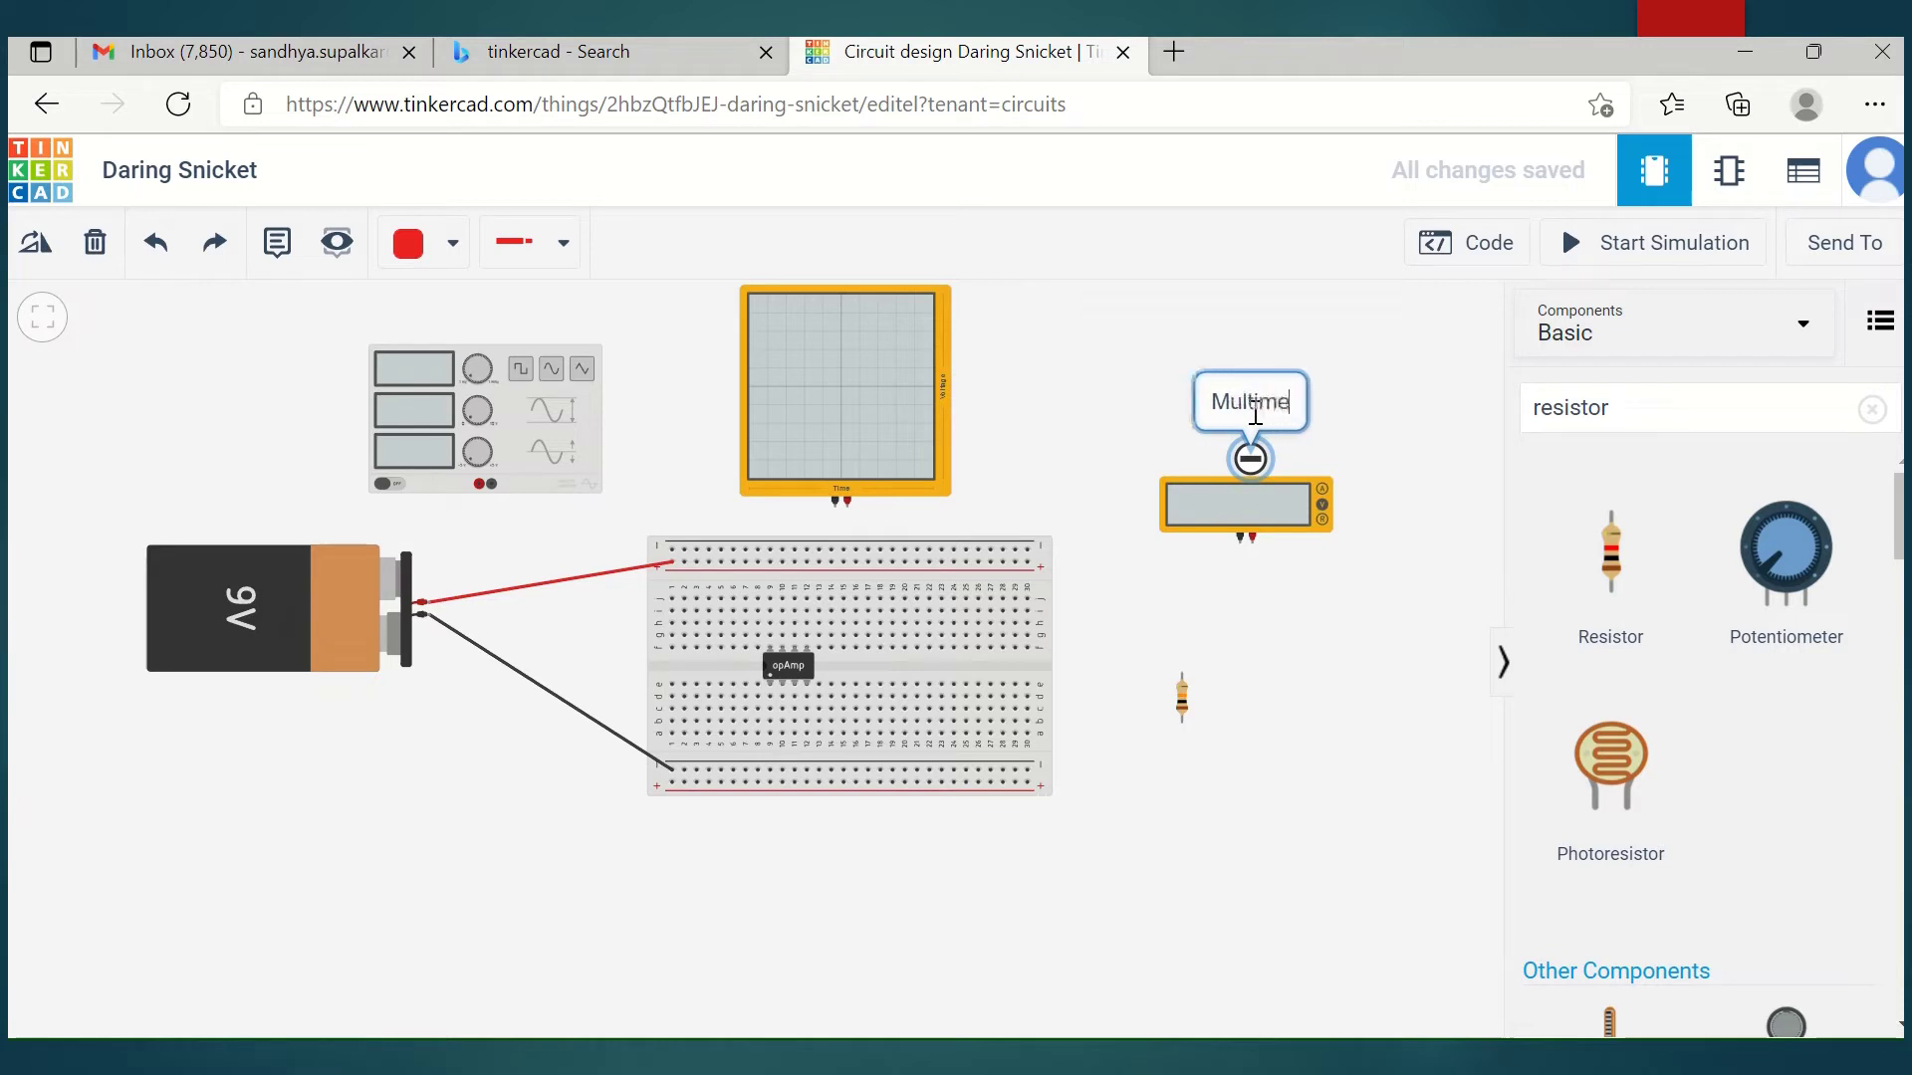
{"action": "type", "text": "ter"}
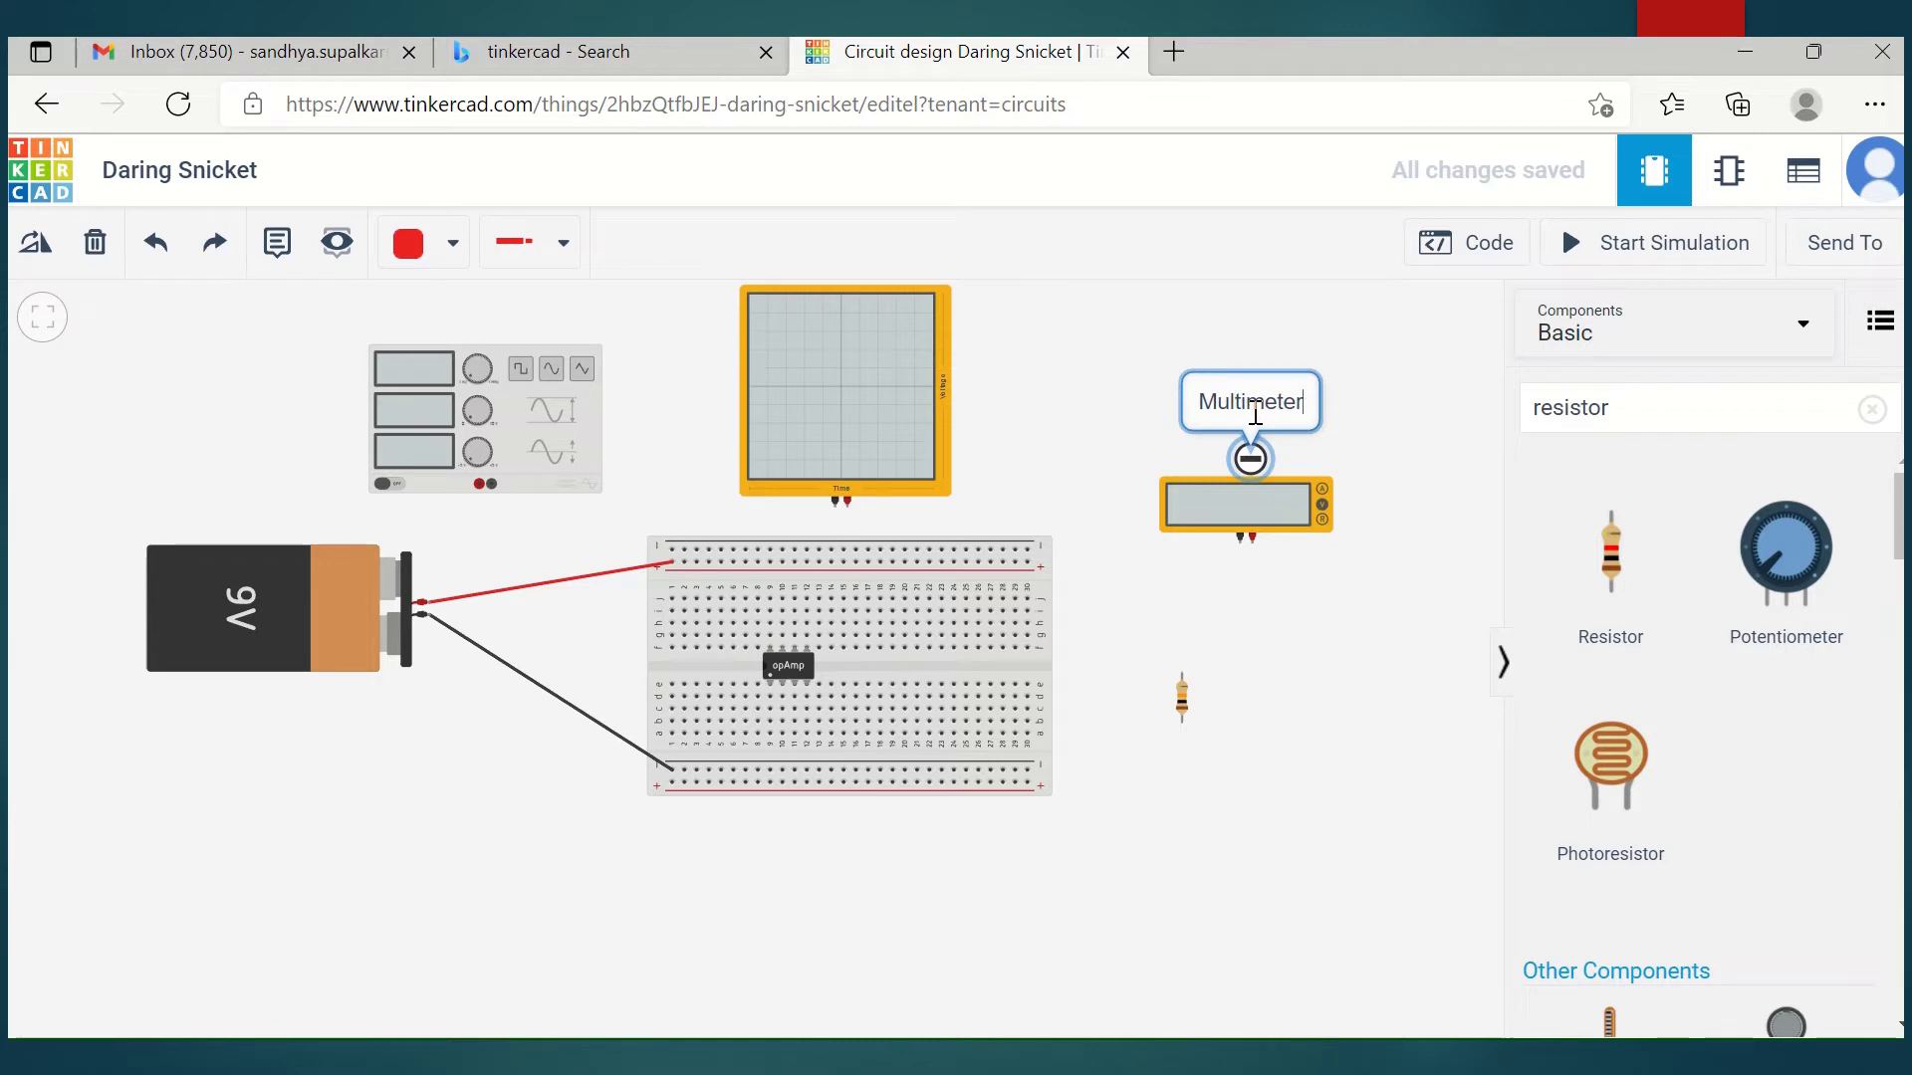
{"action": "left_click", "coordinate": [1308, 609]}
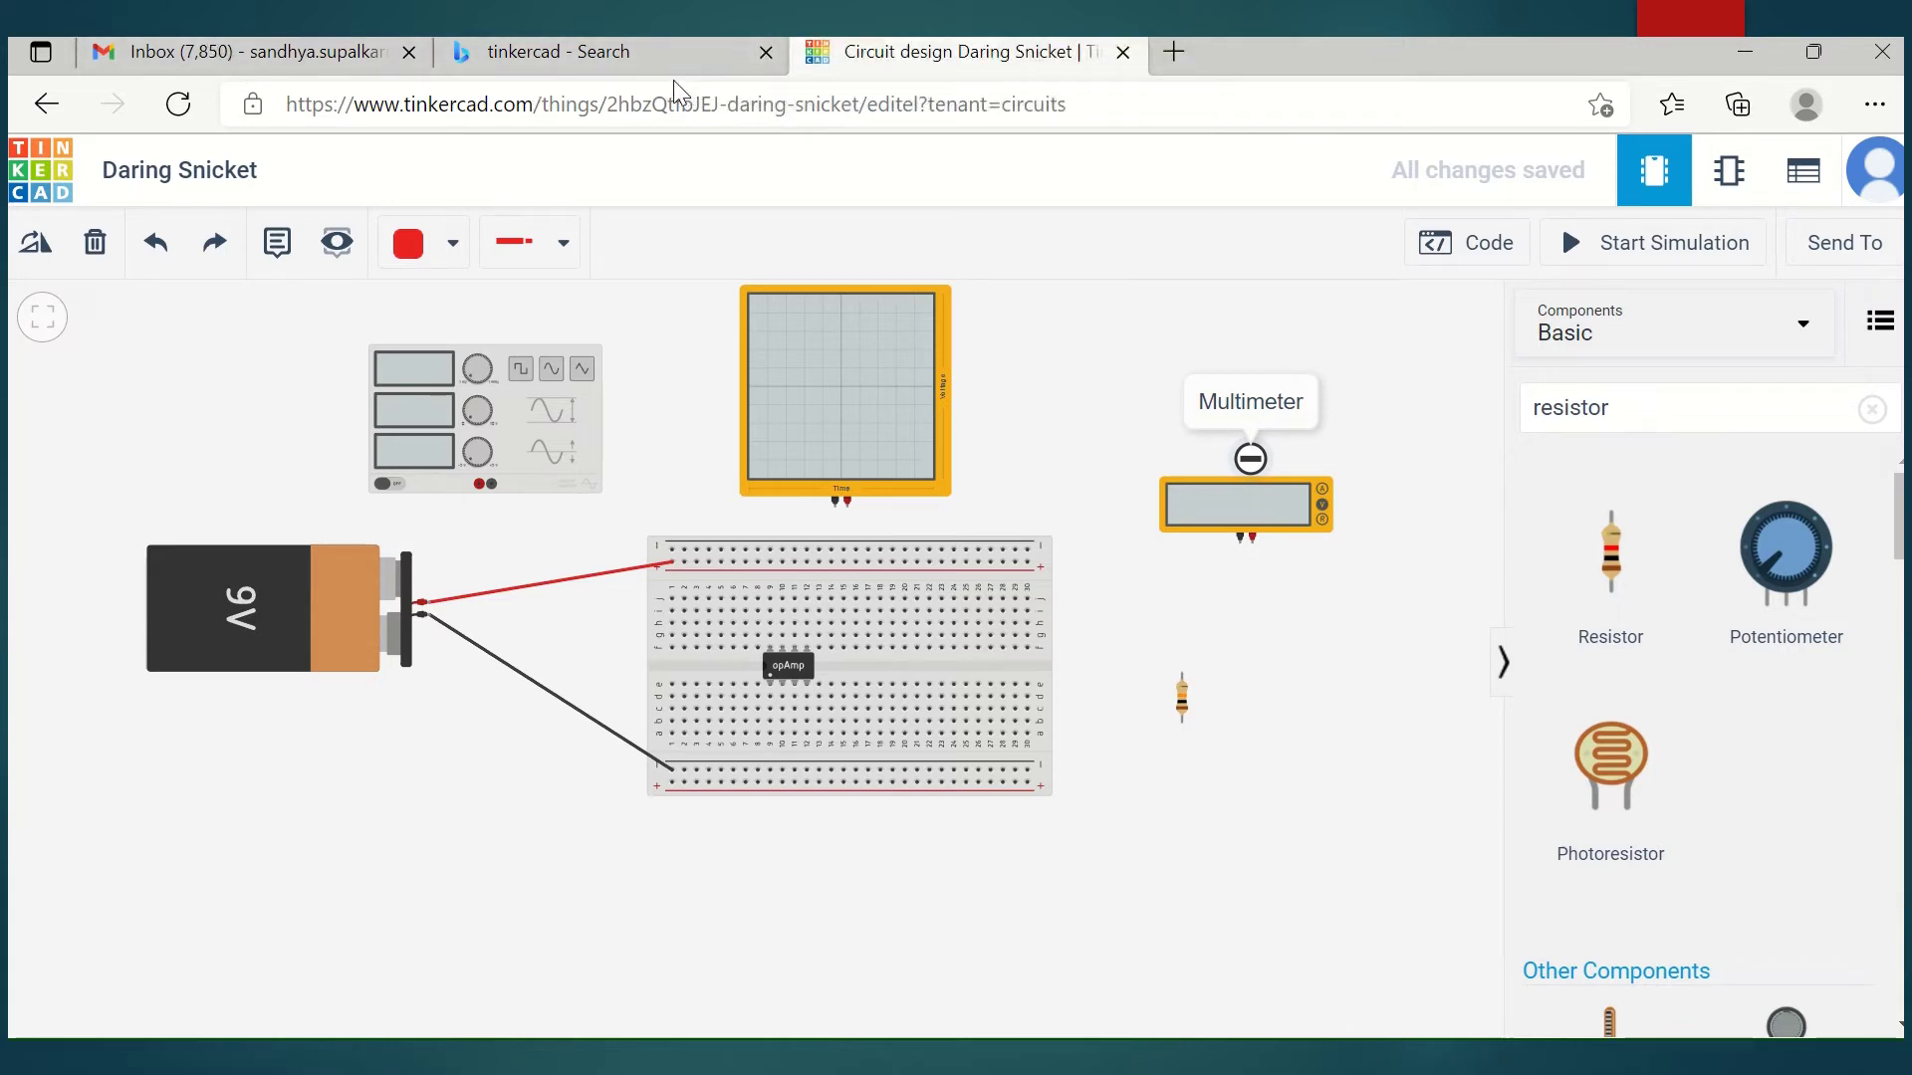
- Return to the Circuits dashboard and open the Binary to Gray code converter design to view its circuit preview
{"action": "left_click", "coordinate": [46, 105]}
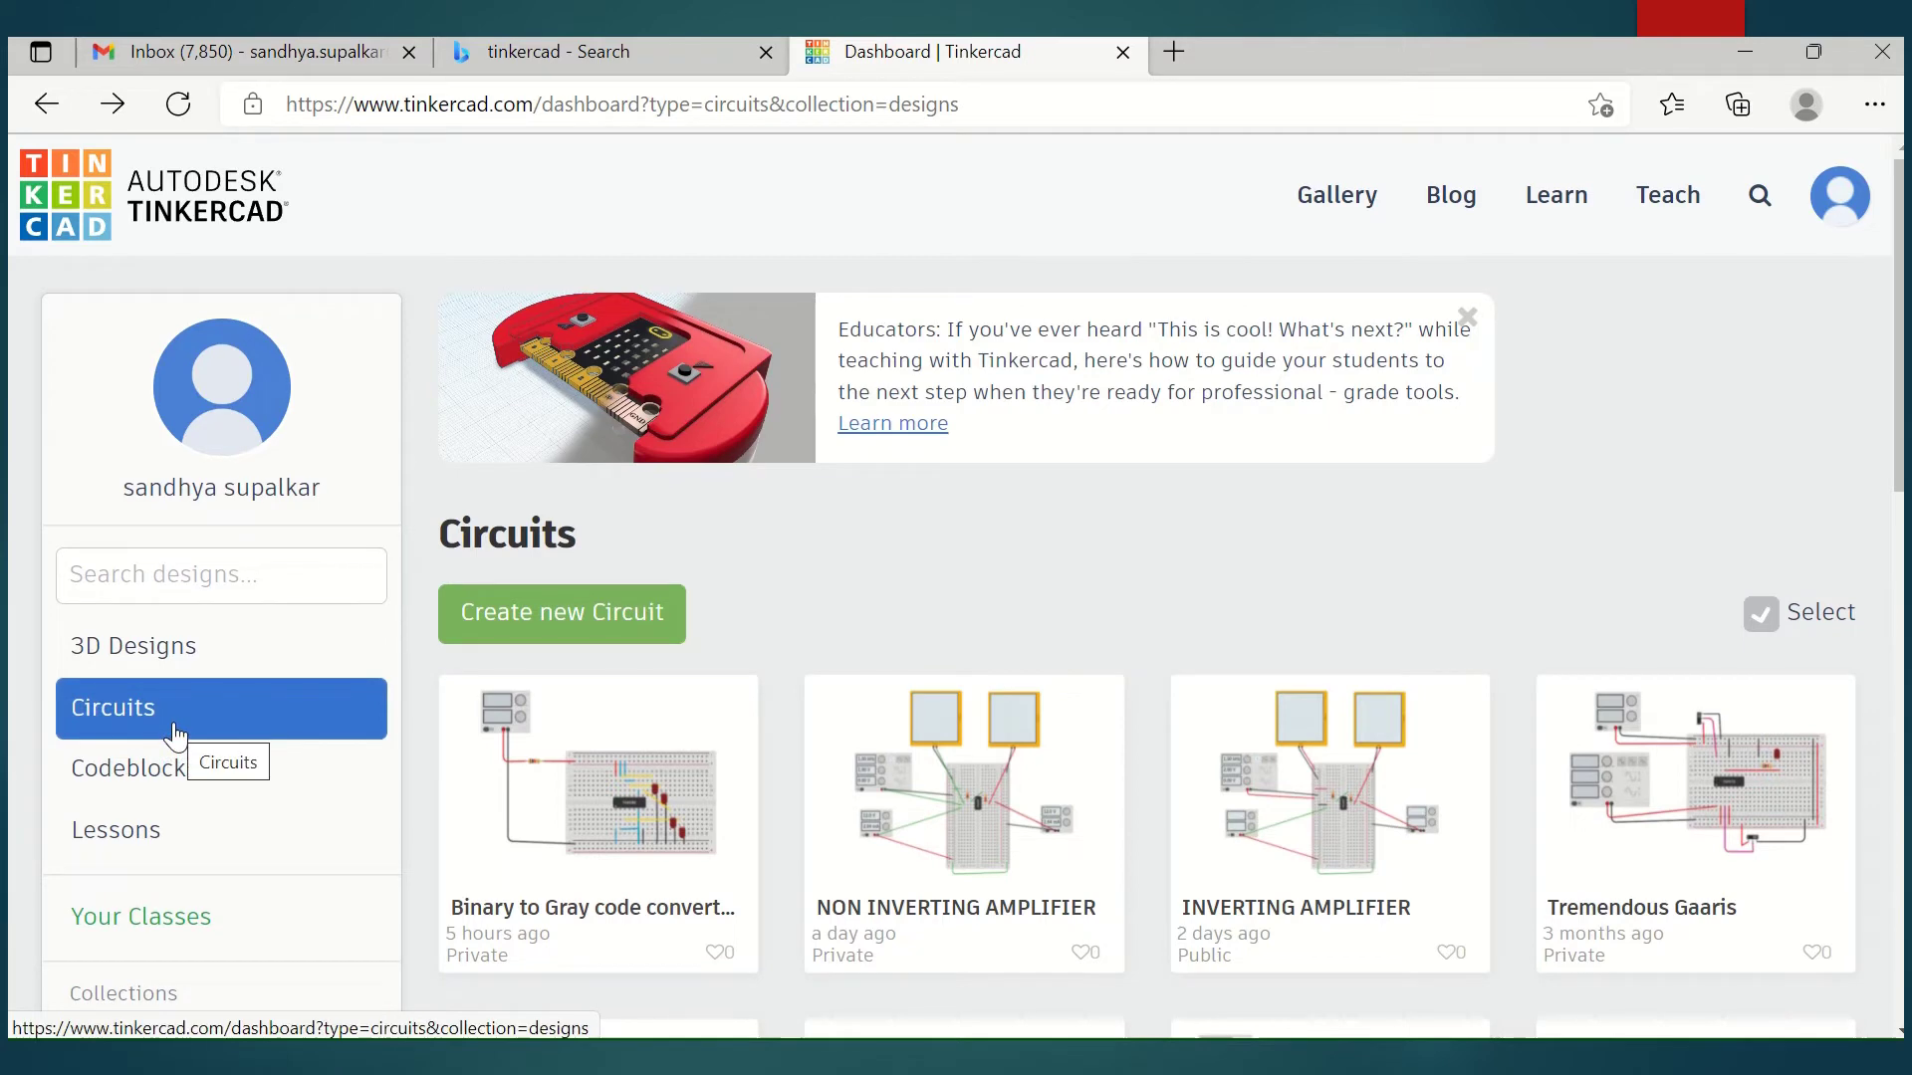
{"action": "left_click", "coordinate": [571, 838]}
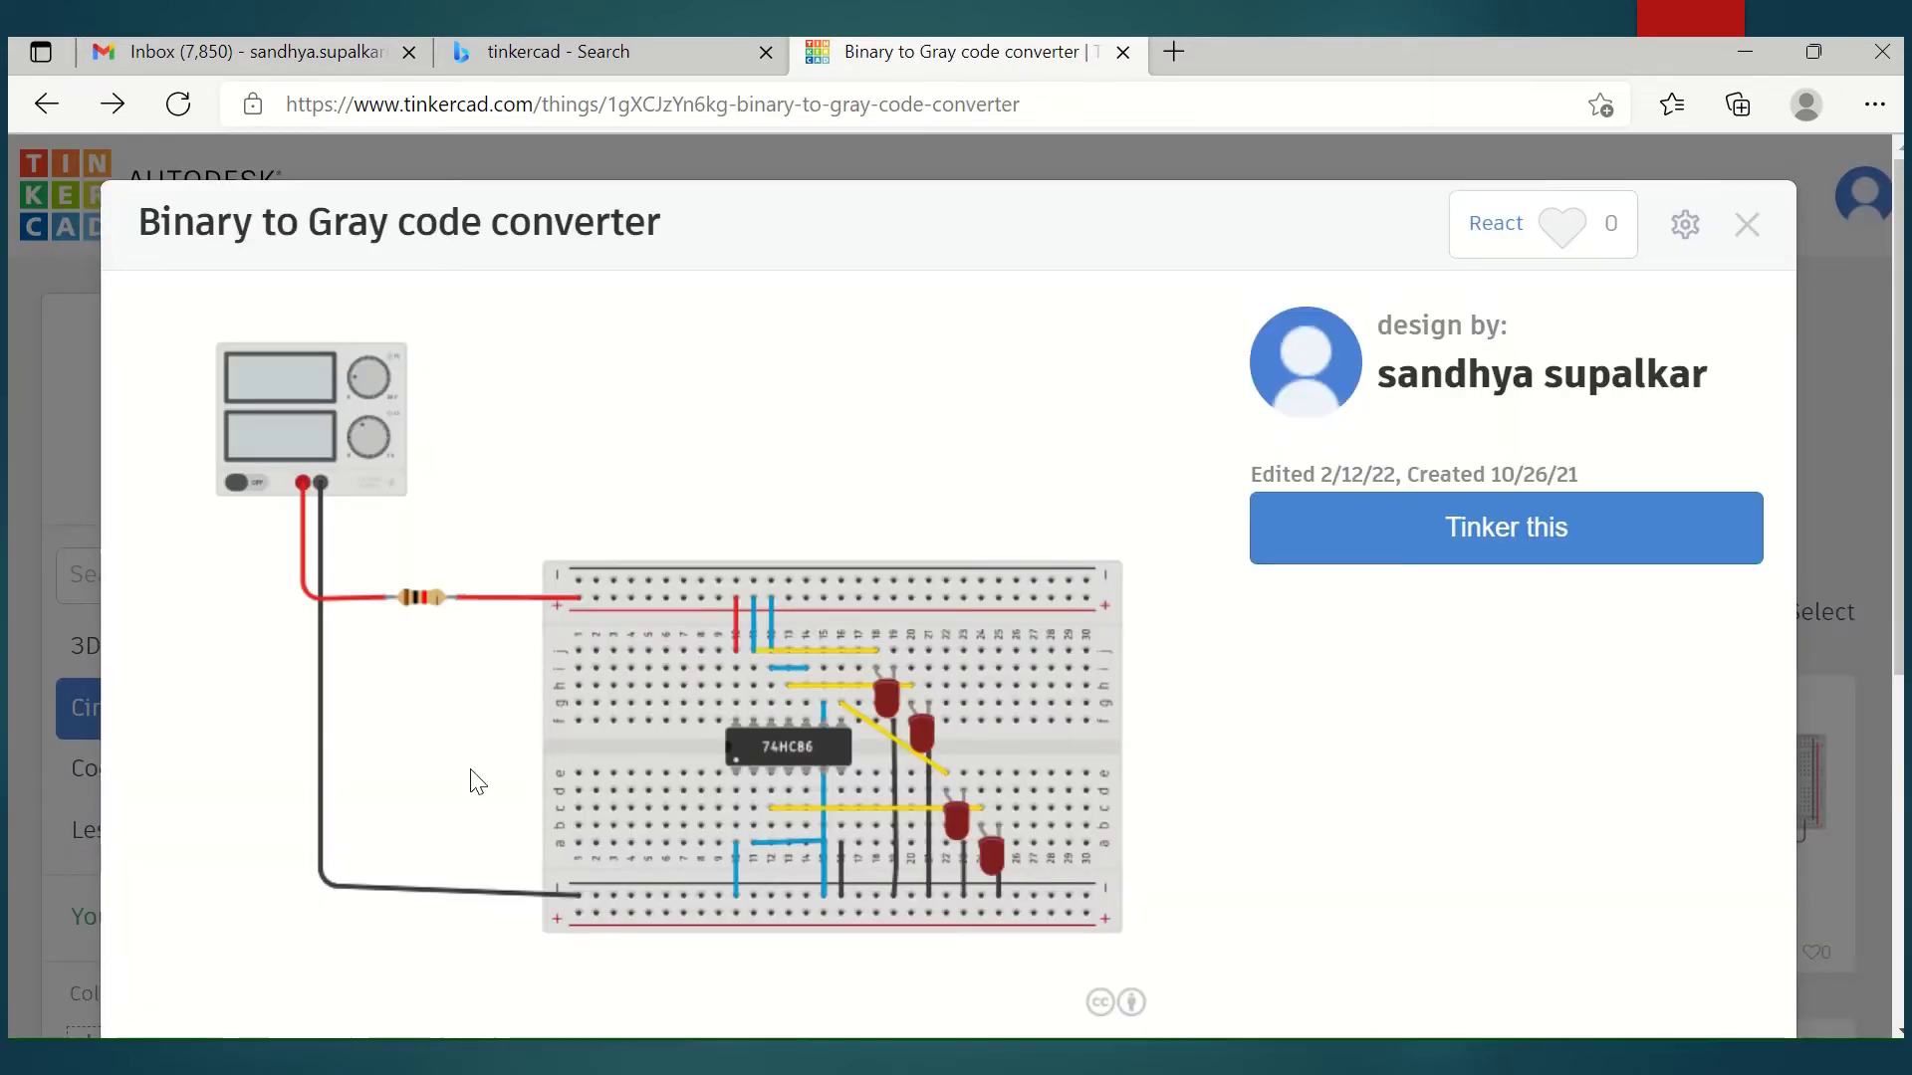
{"action": "scroll", "coordinate": [1327, 738], "scroll_direction": "down", "scroll_amount": 1}
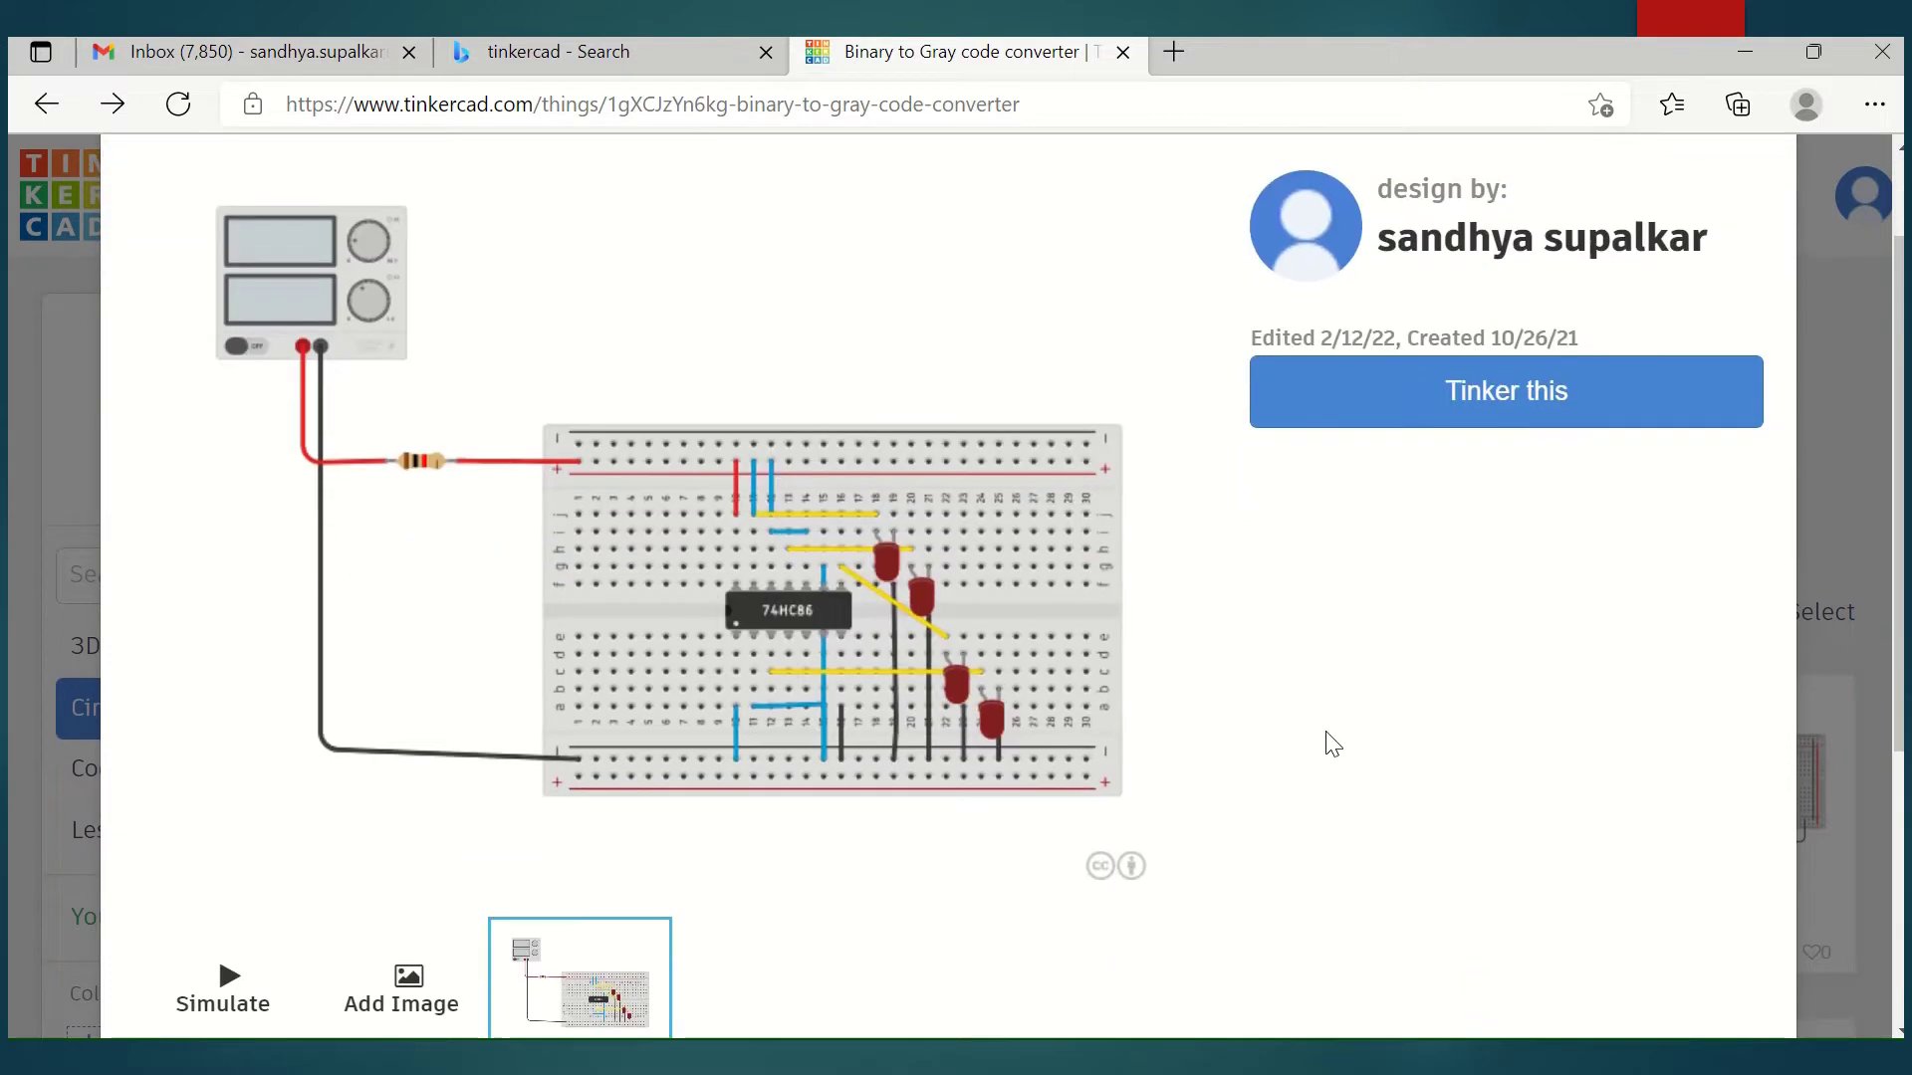
{"action": "scroll", "coordinate": [1333, 744], "scroll_direction": "up", "scroll_amount": 1}
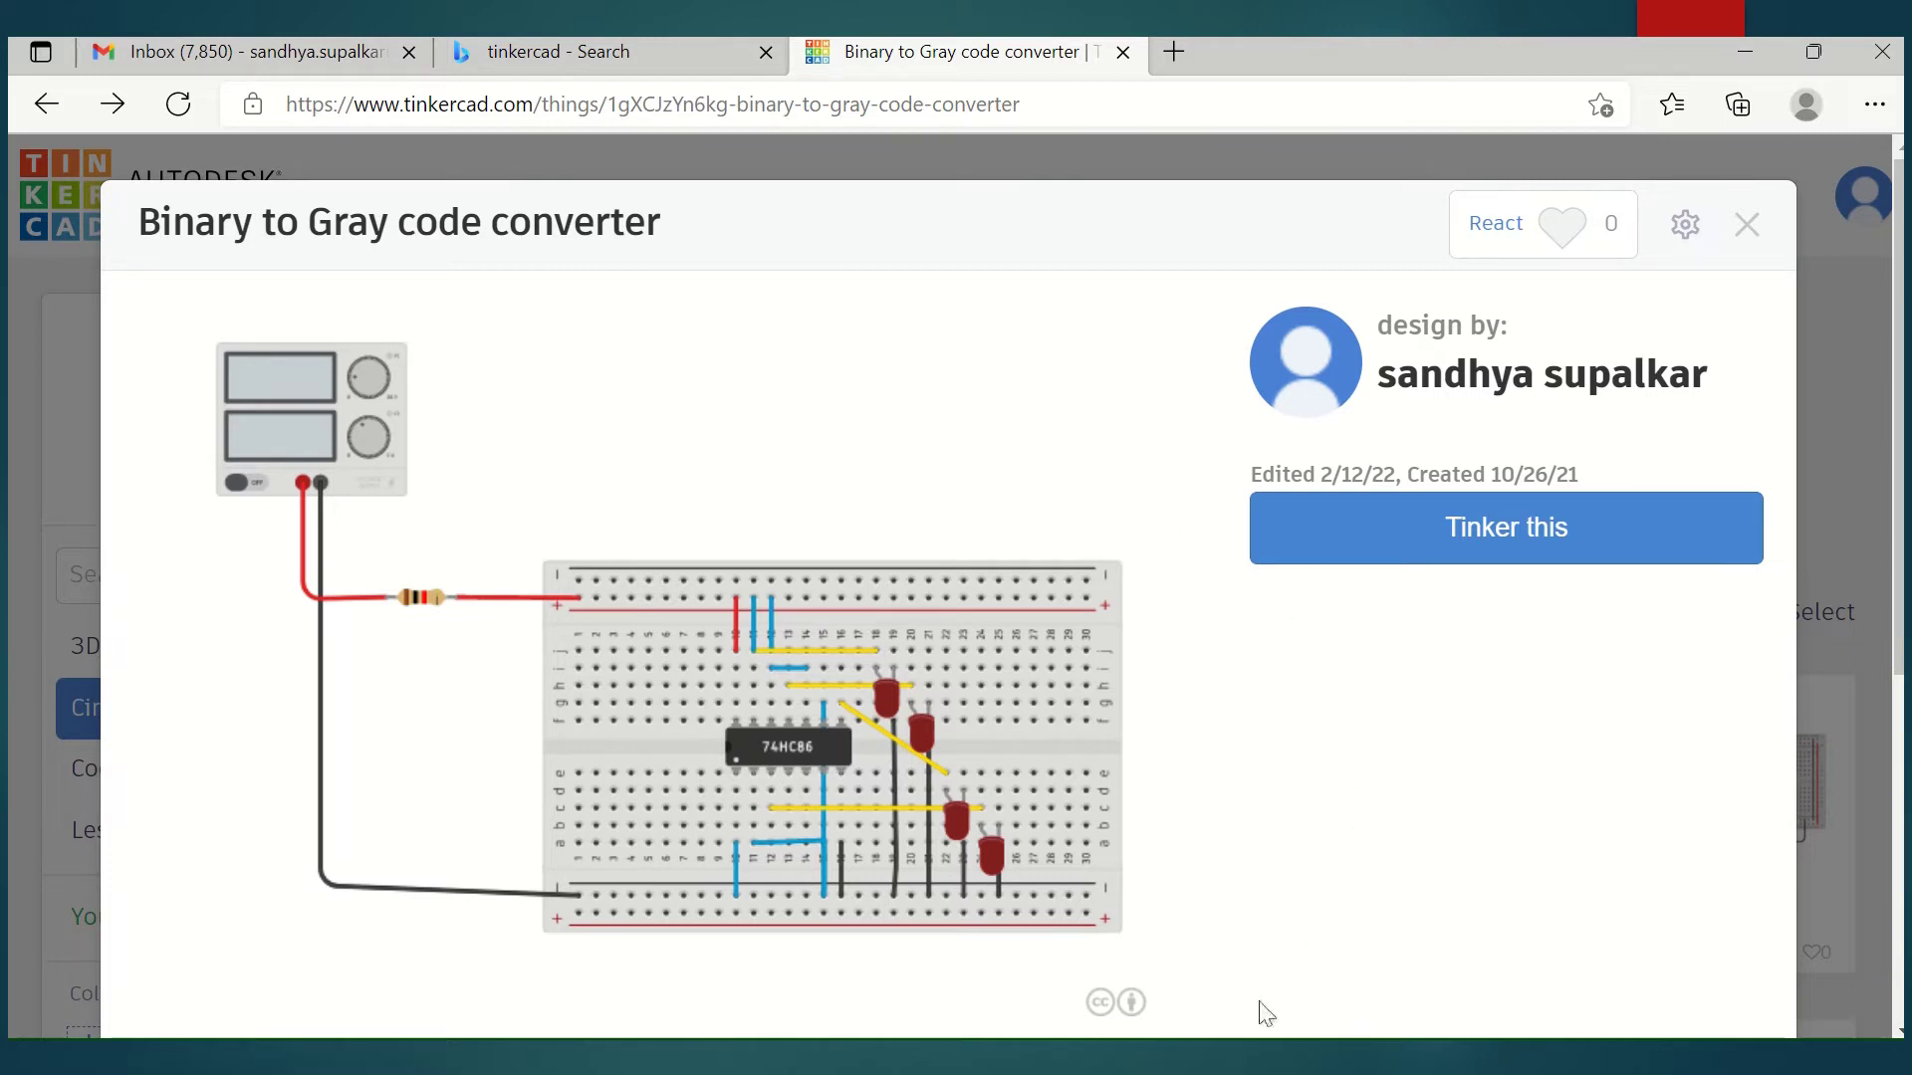
- Switch to the DSD EXPT 3 document in Word and examine the truth table and logic diagram of the binary to Gray code converter
{"action": "left_click", "coordinate": [1025, 930]}
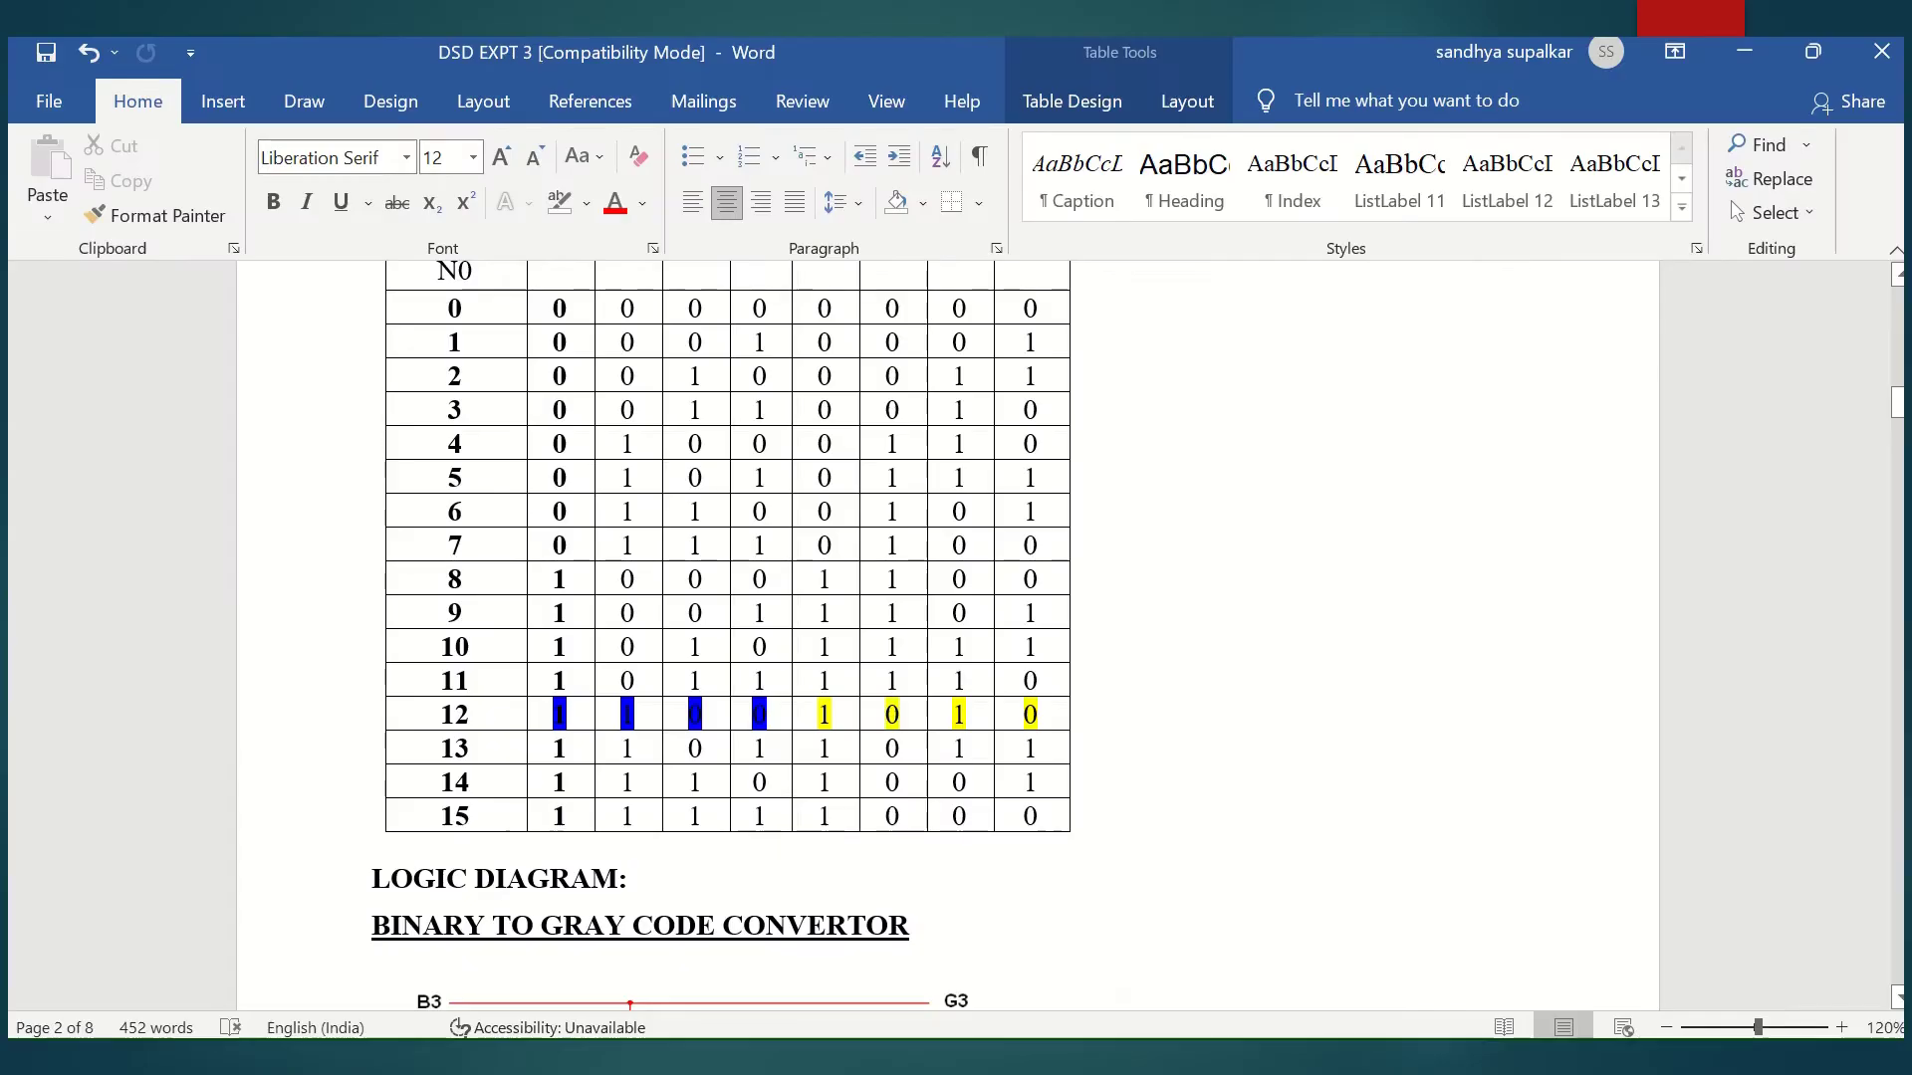
{"action": "scroll", "coordinate": [1065, 814], "scroll_direction": "up", "scroll_amount": 1}
{"action": "scroll", "coordinate": [1065, 815], "scroll_direction": "up", "scroll_amount": 2}
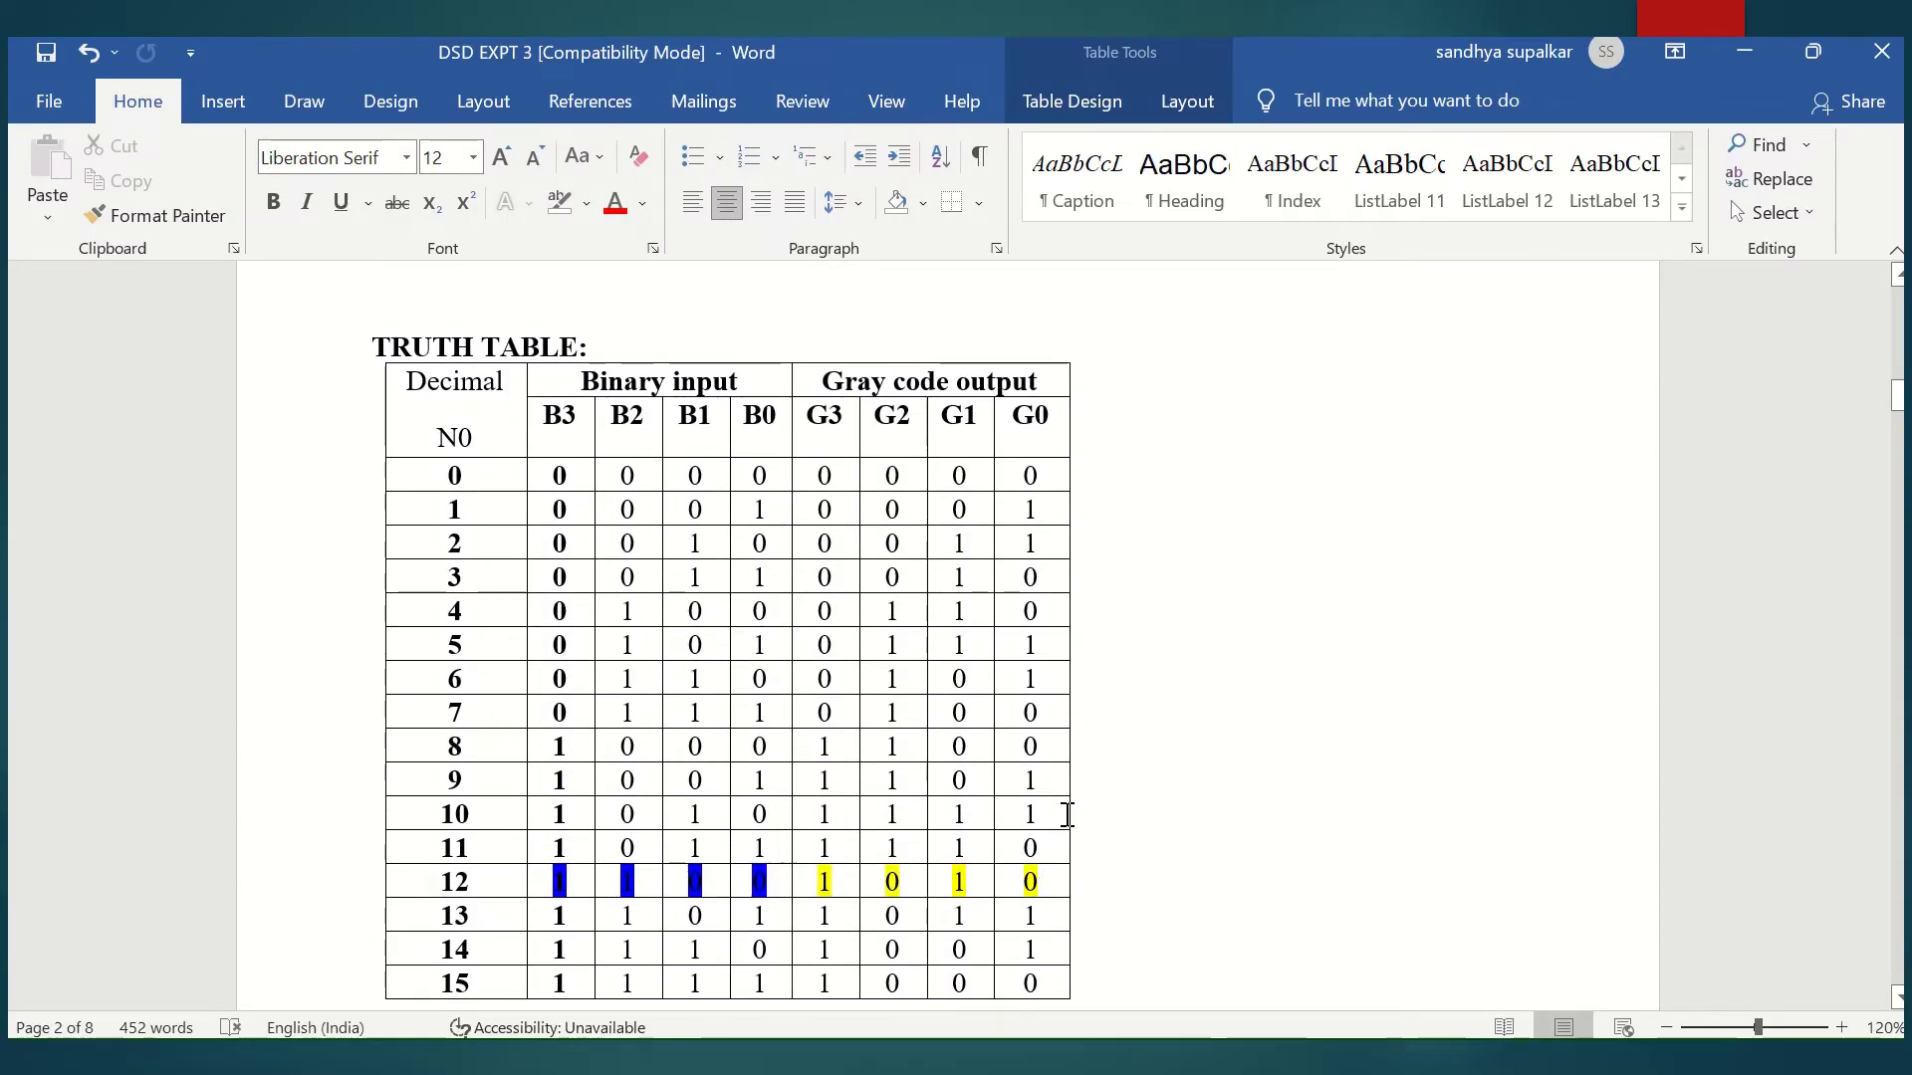
{"action": "scroll", "coordinate": [1064, 814], "scroll_direction": "down", "scroll_amount": 1}
{"action": "scroll", "coordinate": [1066, 814], "scroll_direction": "up", "scroll_amount": 1}
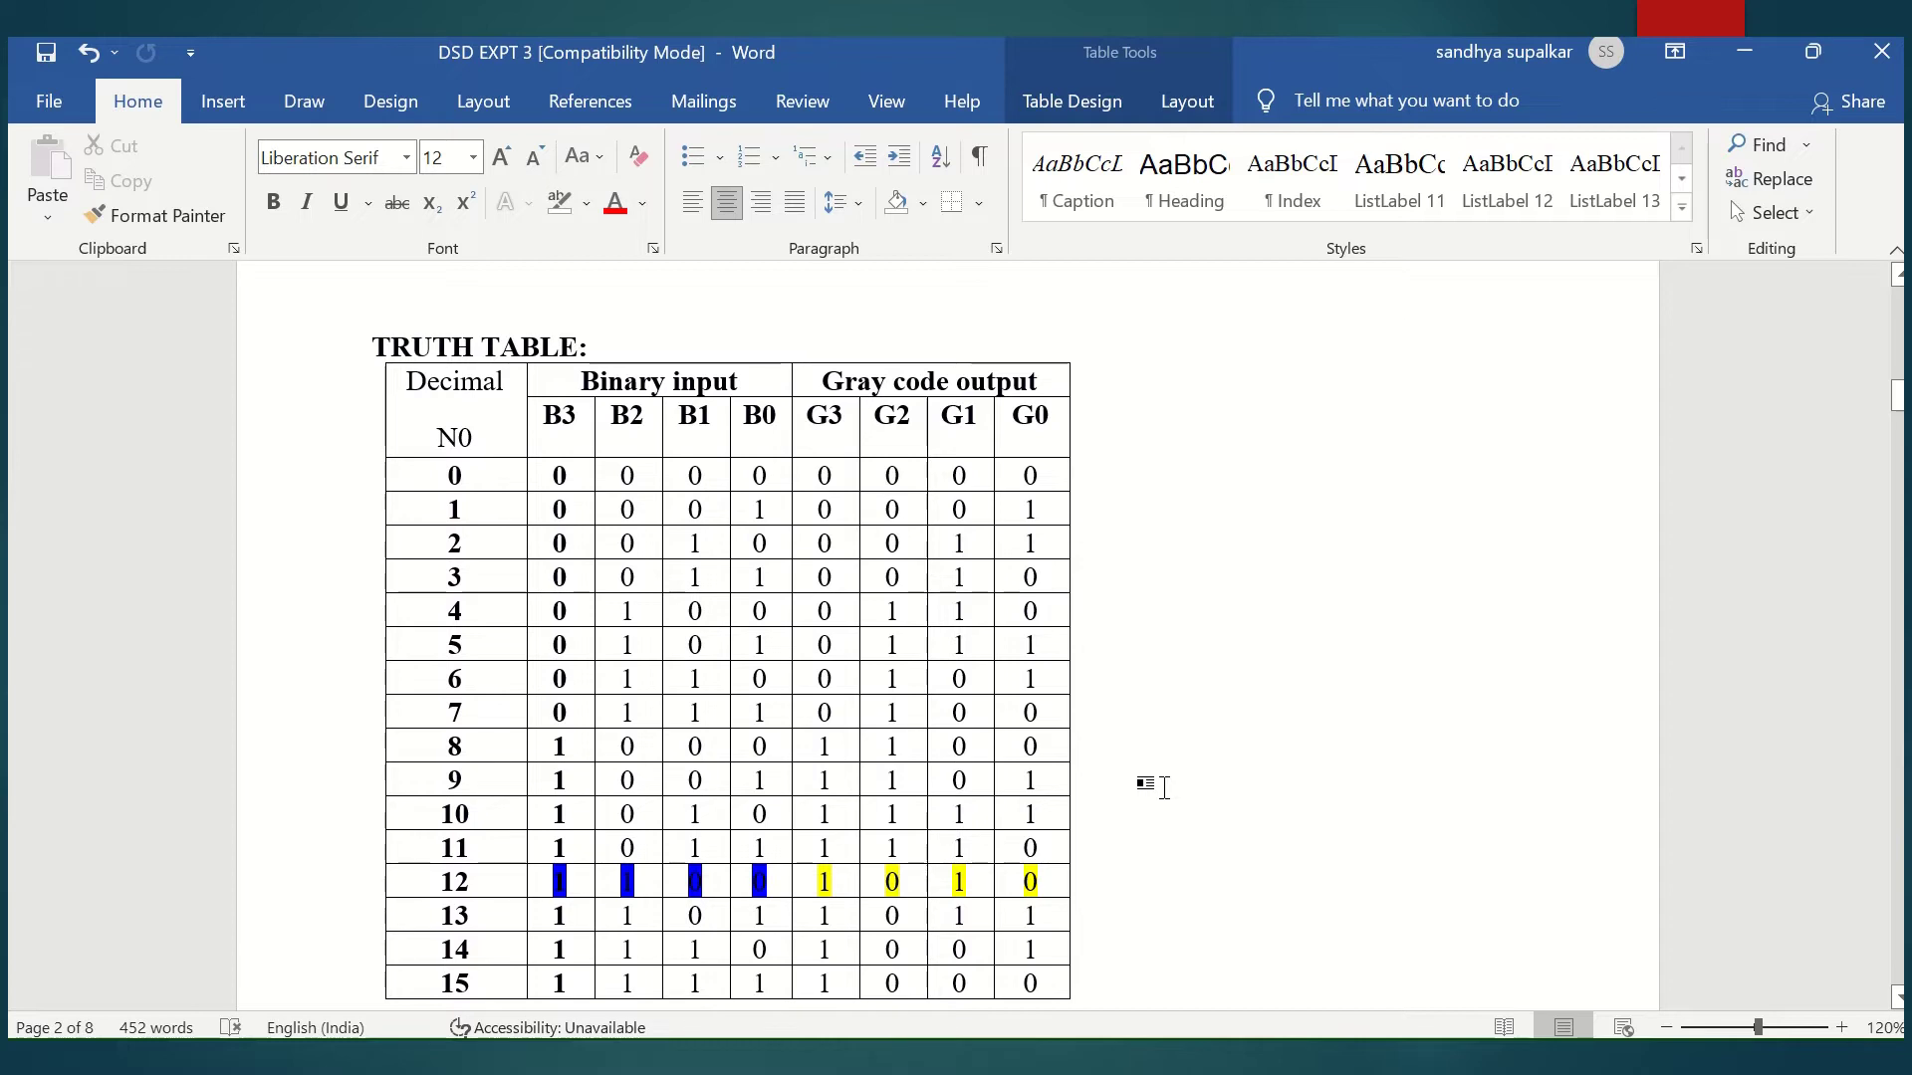
{"action": "scroll", "coordinate": [1164, 787], "scroll_direction": "down", "scroll_amount": 3}
{"action": "scroll", "coordinate": [1167, 790], "scroll_direction": "down", "scroll_amount": 3}
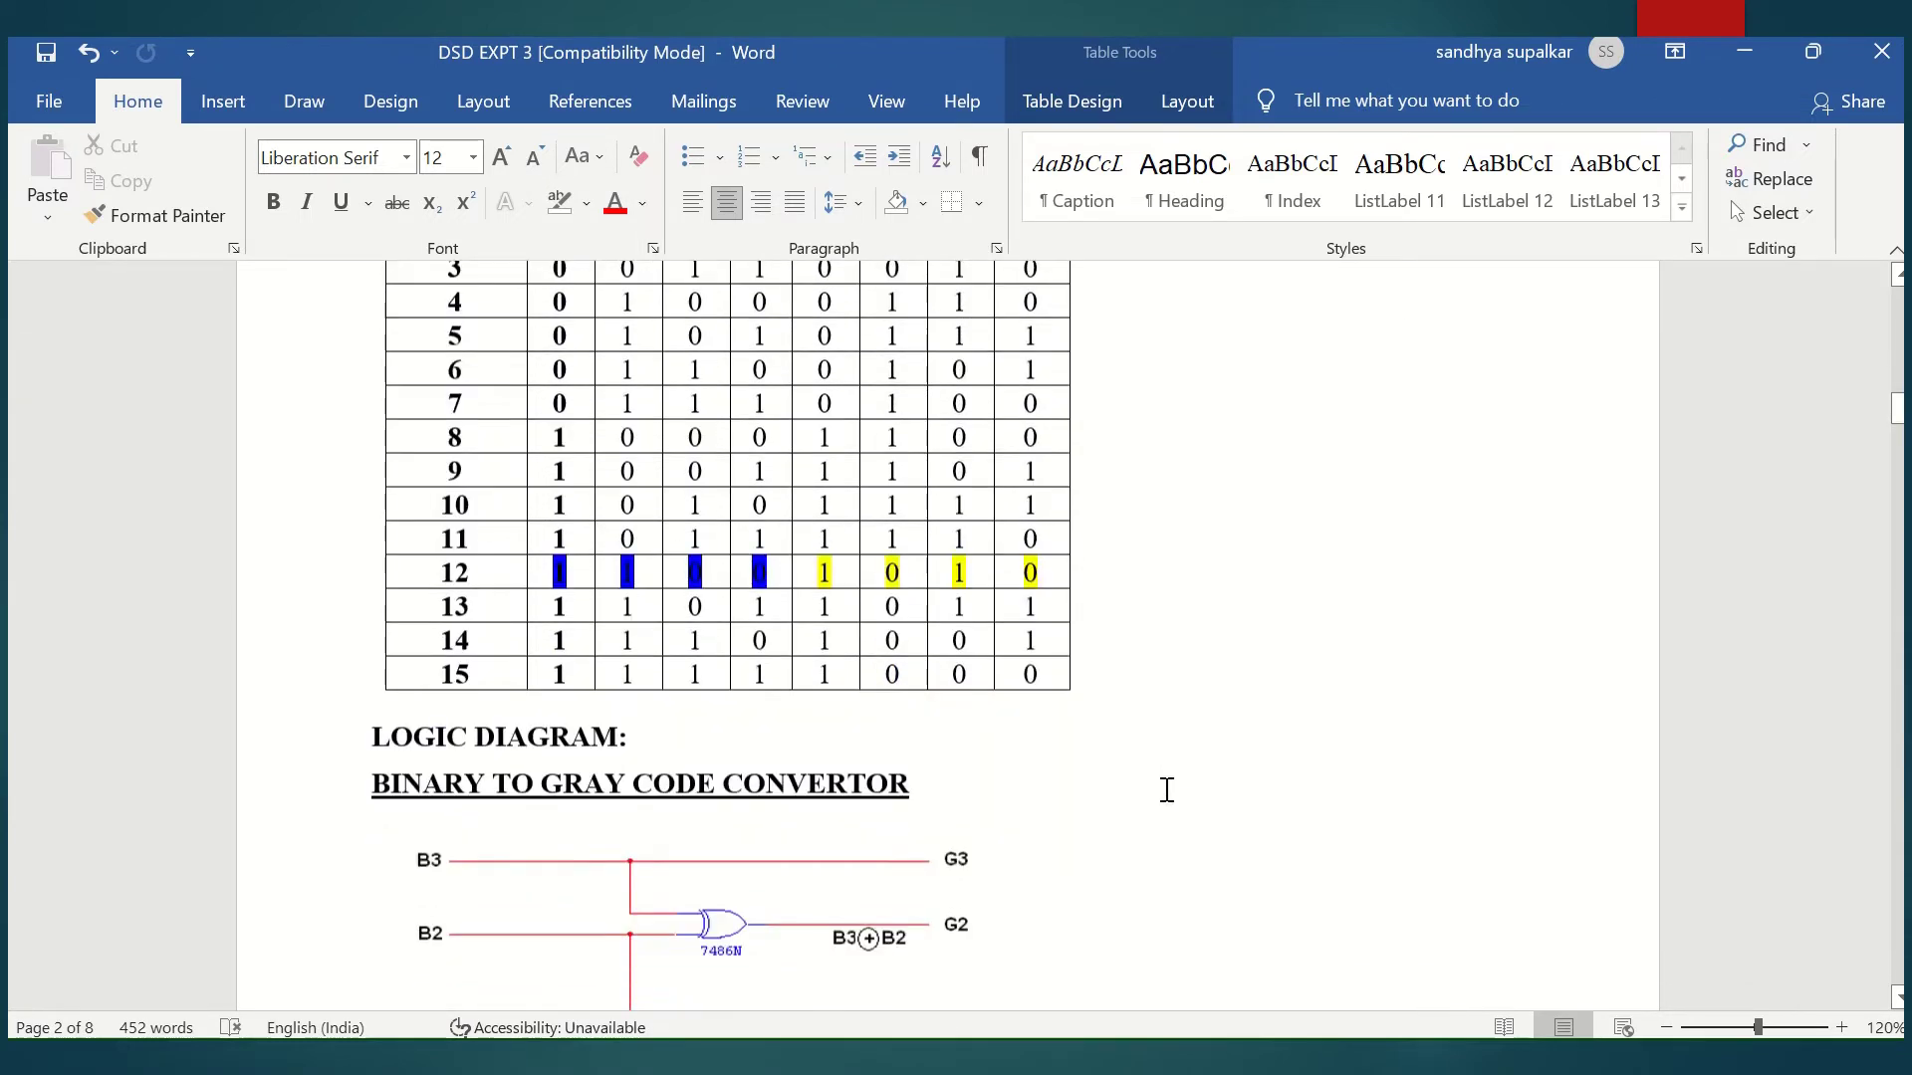
- Review the logic diagram below the truth table, switch back to Tinkercad and open the Binary to Gray code converter for editing
{"action": "scroll", "coordinate": [1167, 790], "scroll_direction": "down", "scroll_amount": 1}
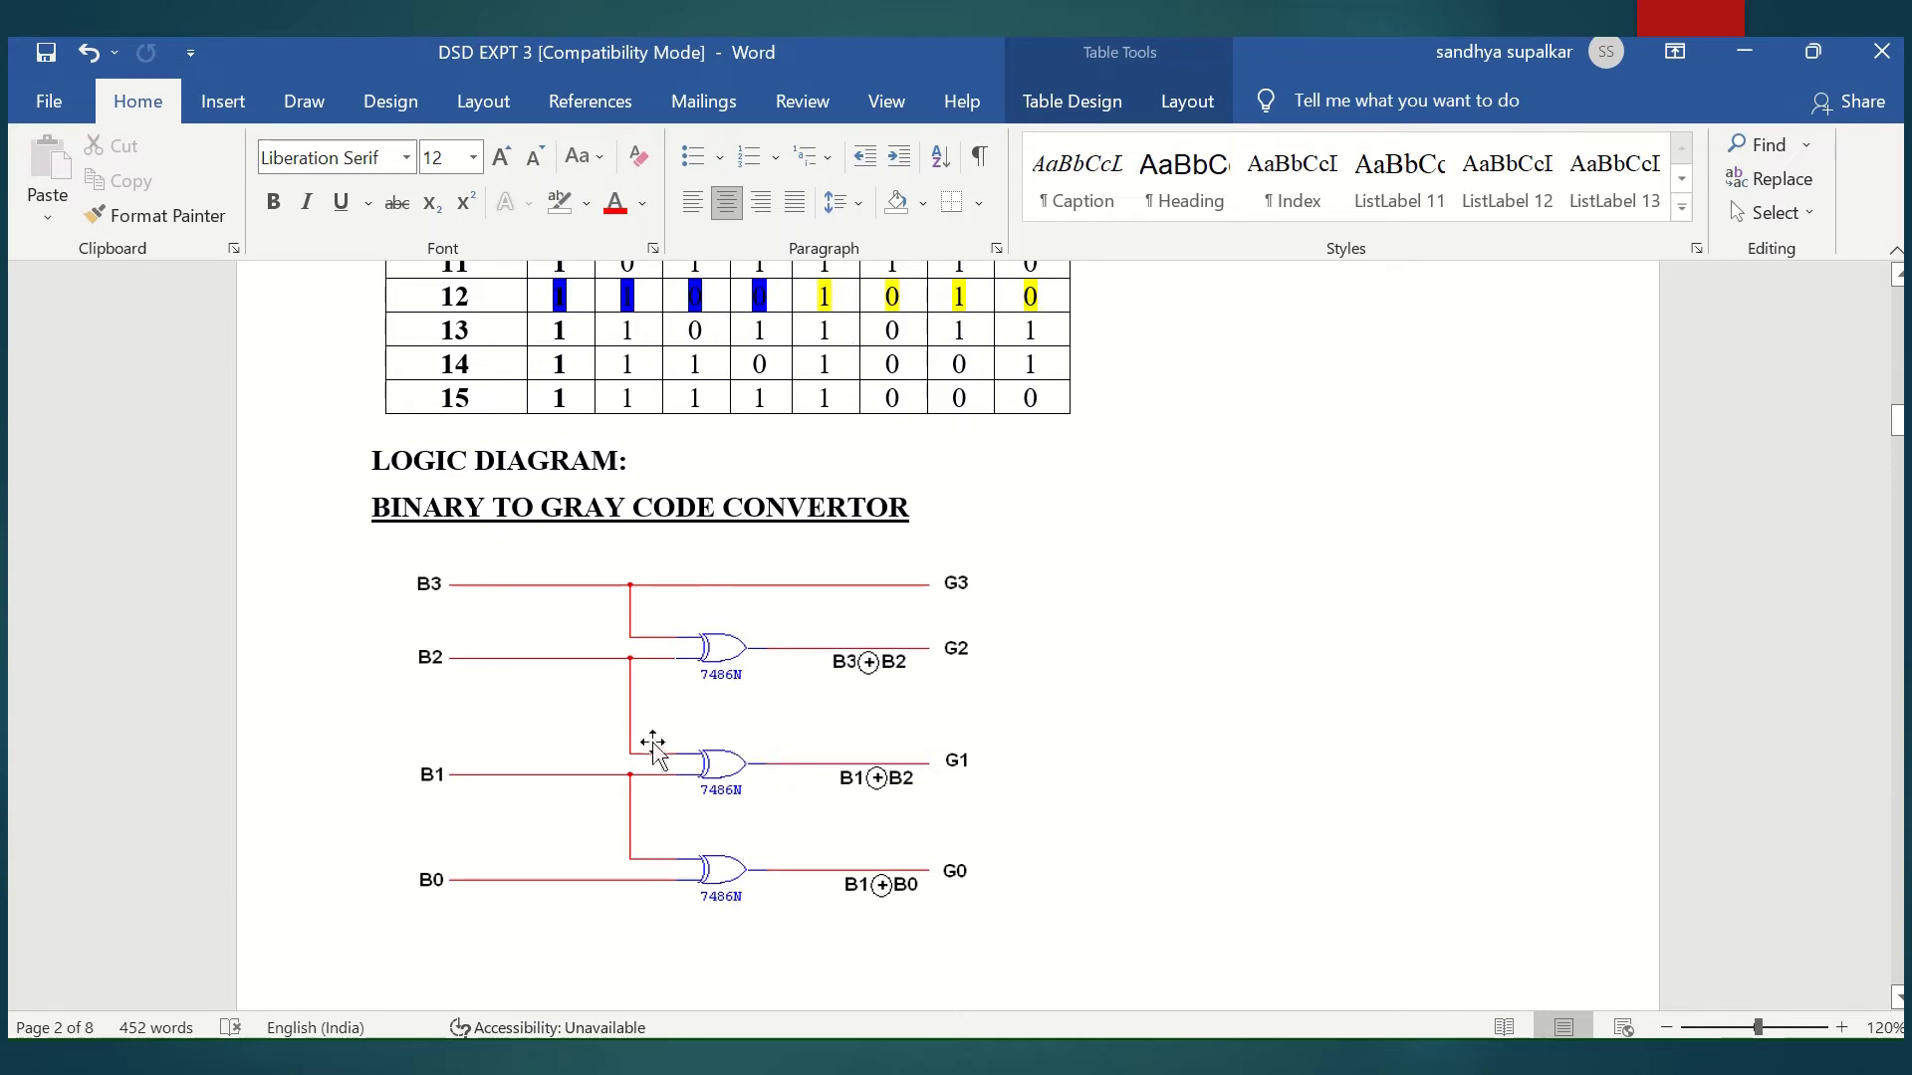
{"action": "scroll", "coordinate": [648, 746], "scroll_direction": "down", "scroll_amount": 1}
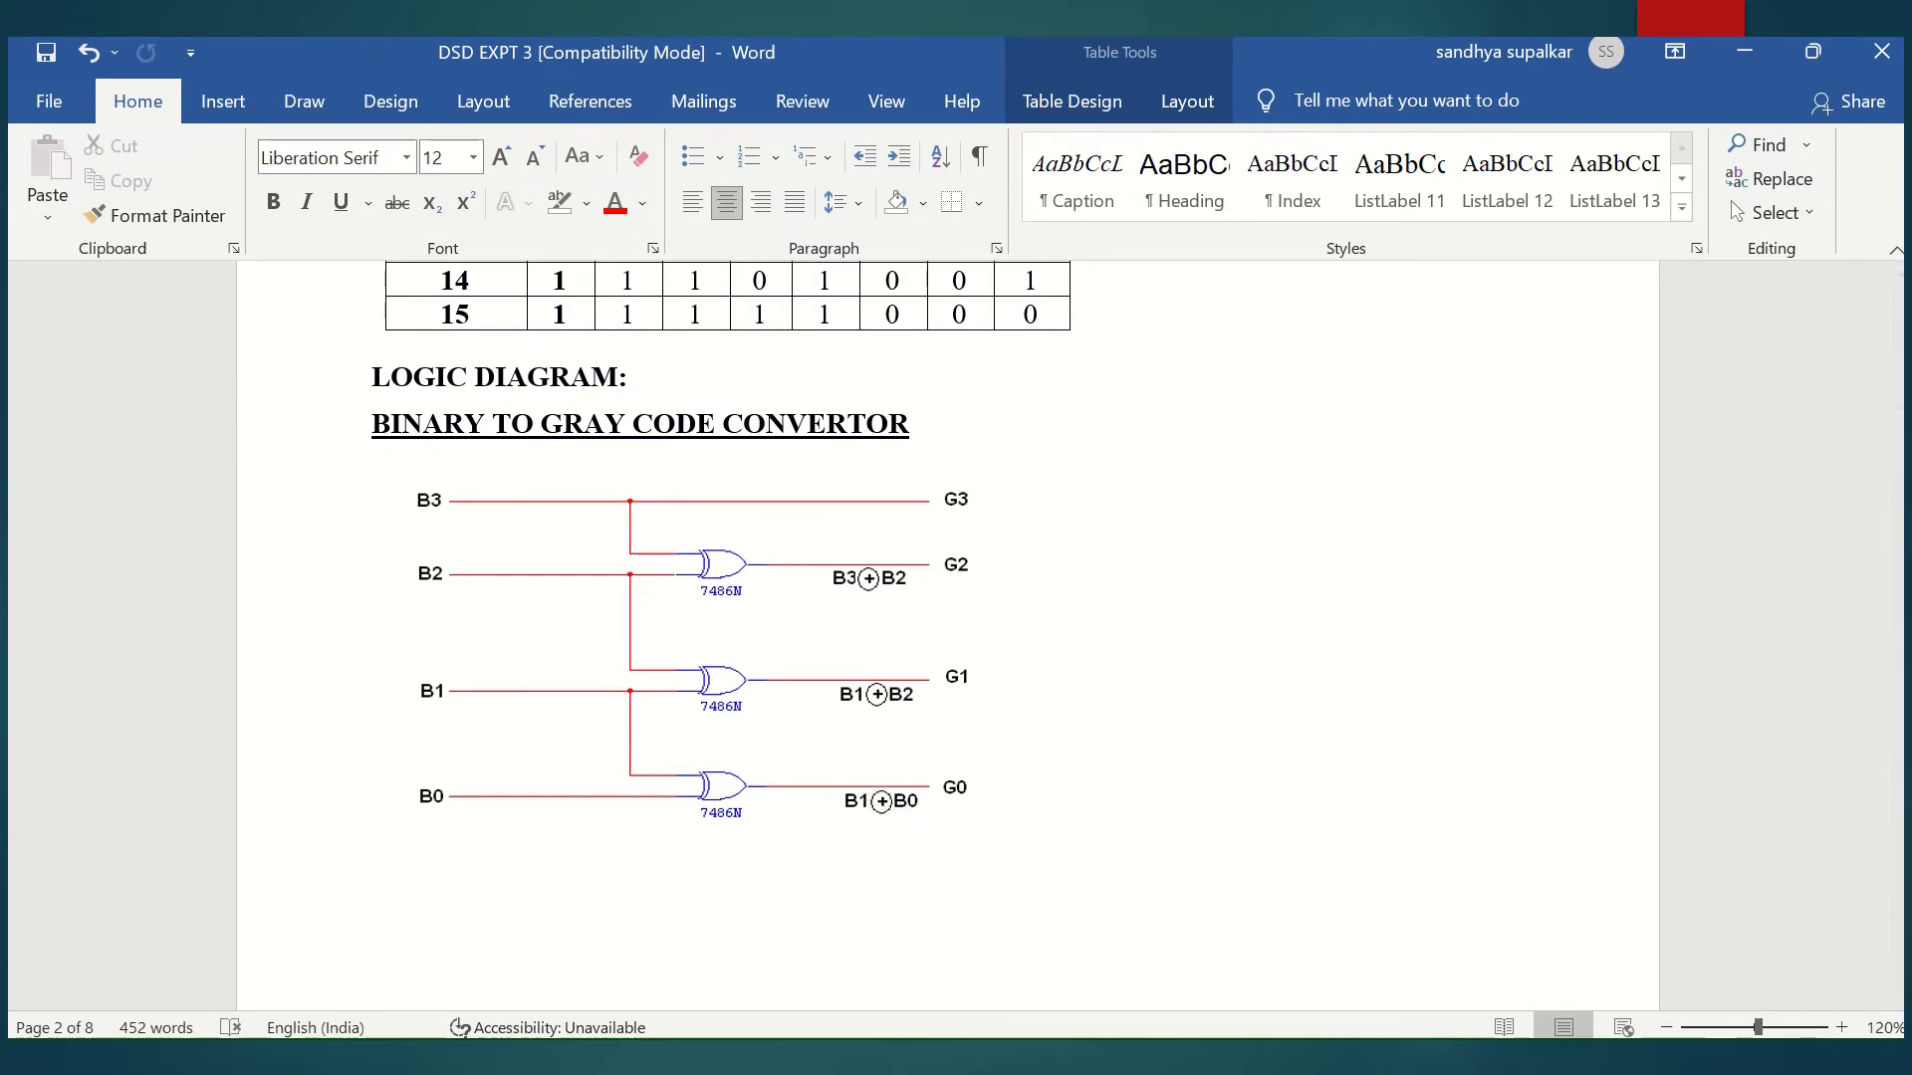
{"action": "left_click", "coordinate": [772, 1056]}
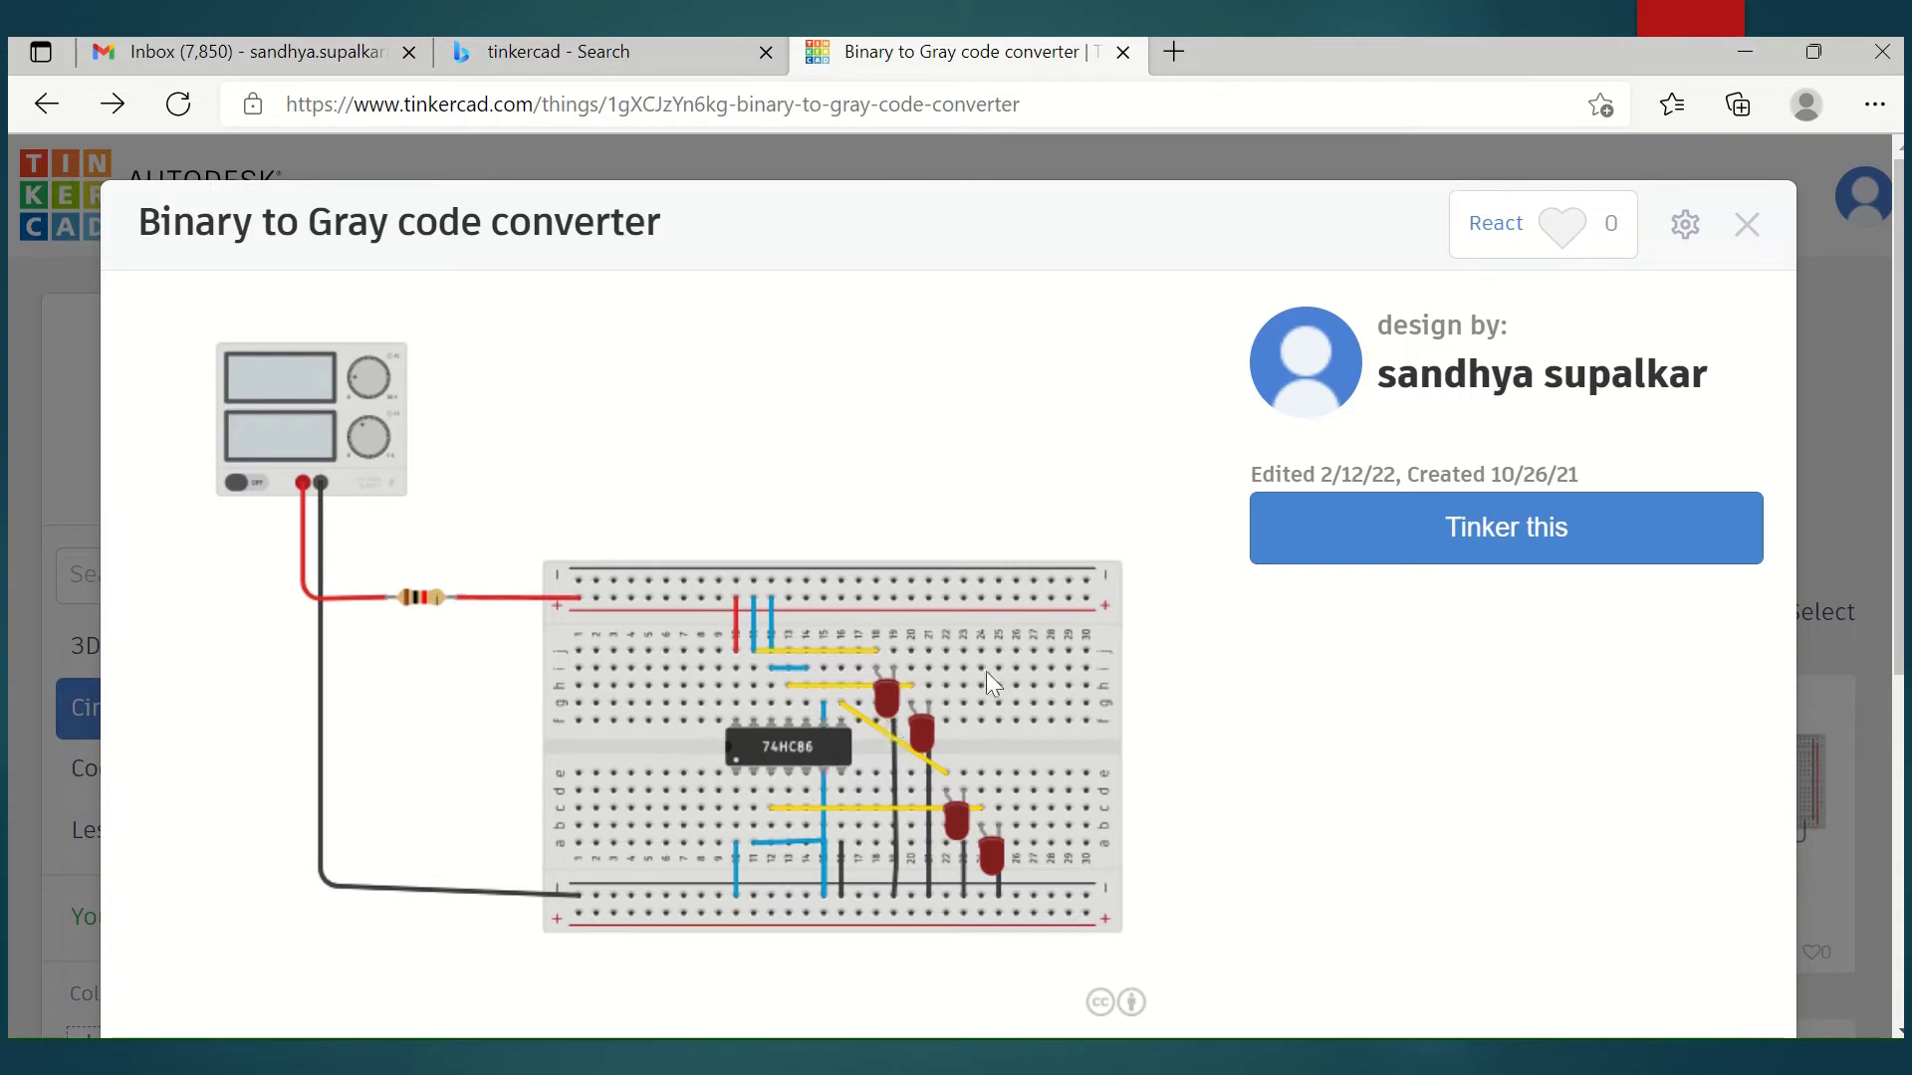
{"action": "left_click", "coordinate": [1501, 537]}
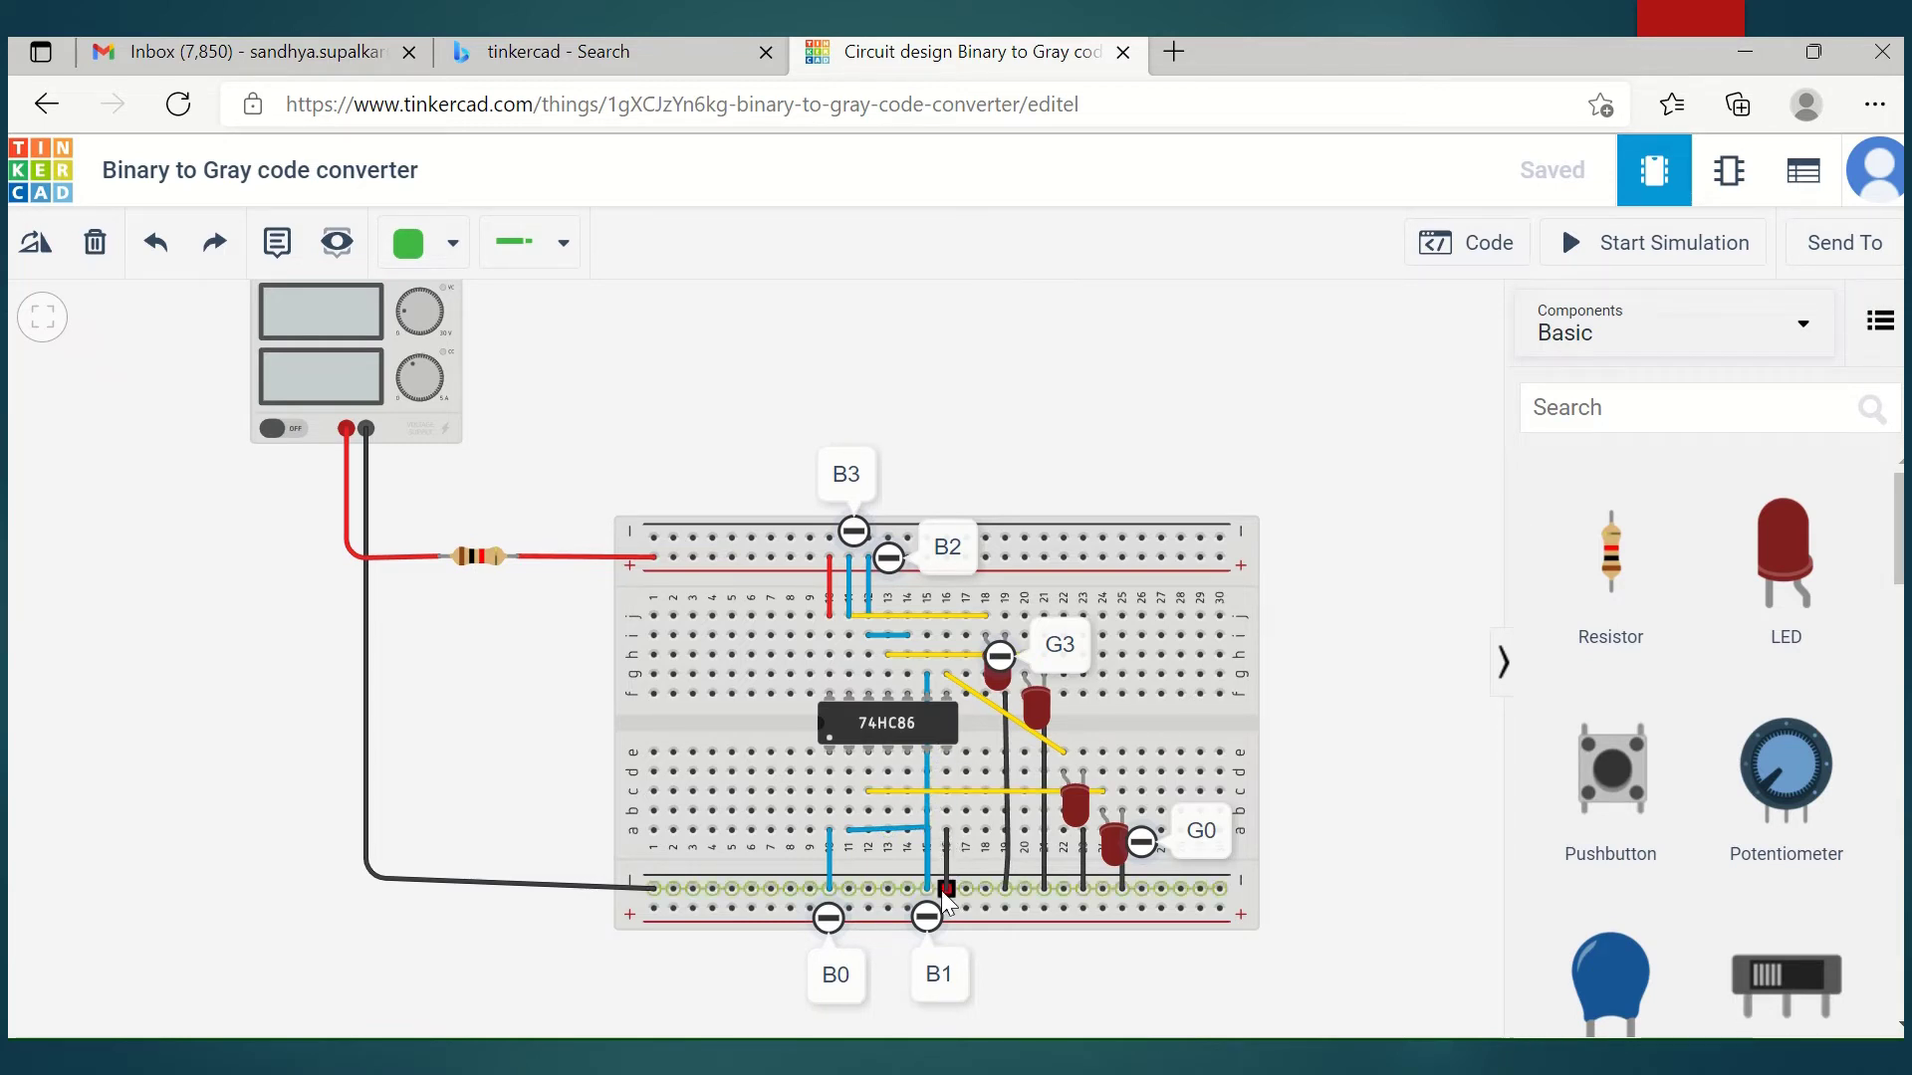
- Compare the breadboard wiring around the 74HC86 with the logic diagram in the Word document and return to the Tinkercad circuit
{"action": "left_click", "coordinate": [942, 836]}
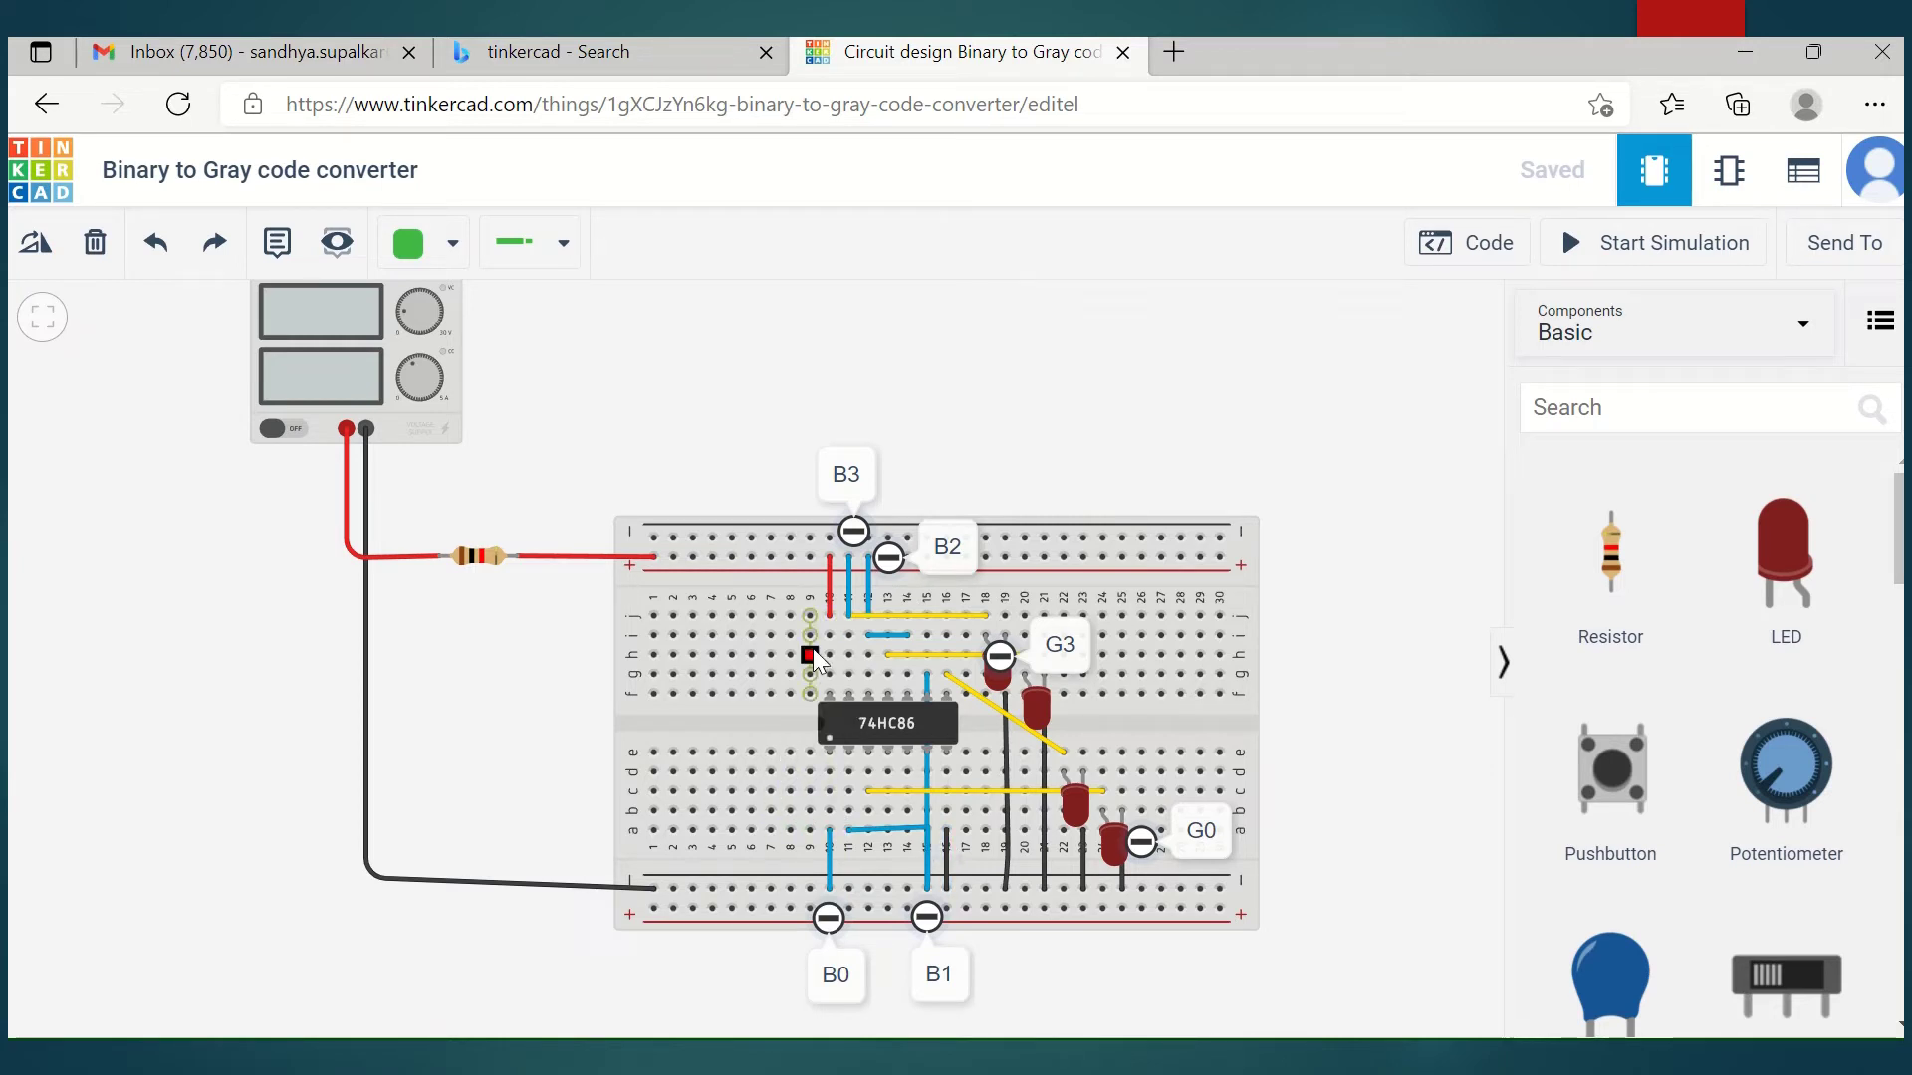
{"action": "left_click", "coordinate": [826, 555]}
{"action": "left_click", "coordinate": [1175, 1045]}
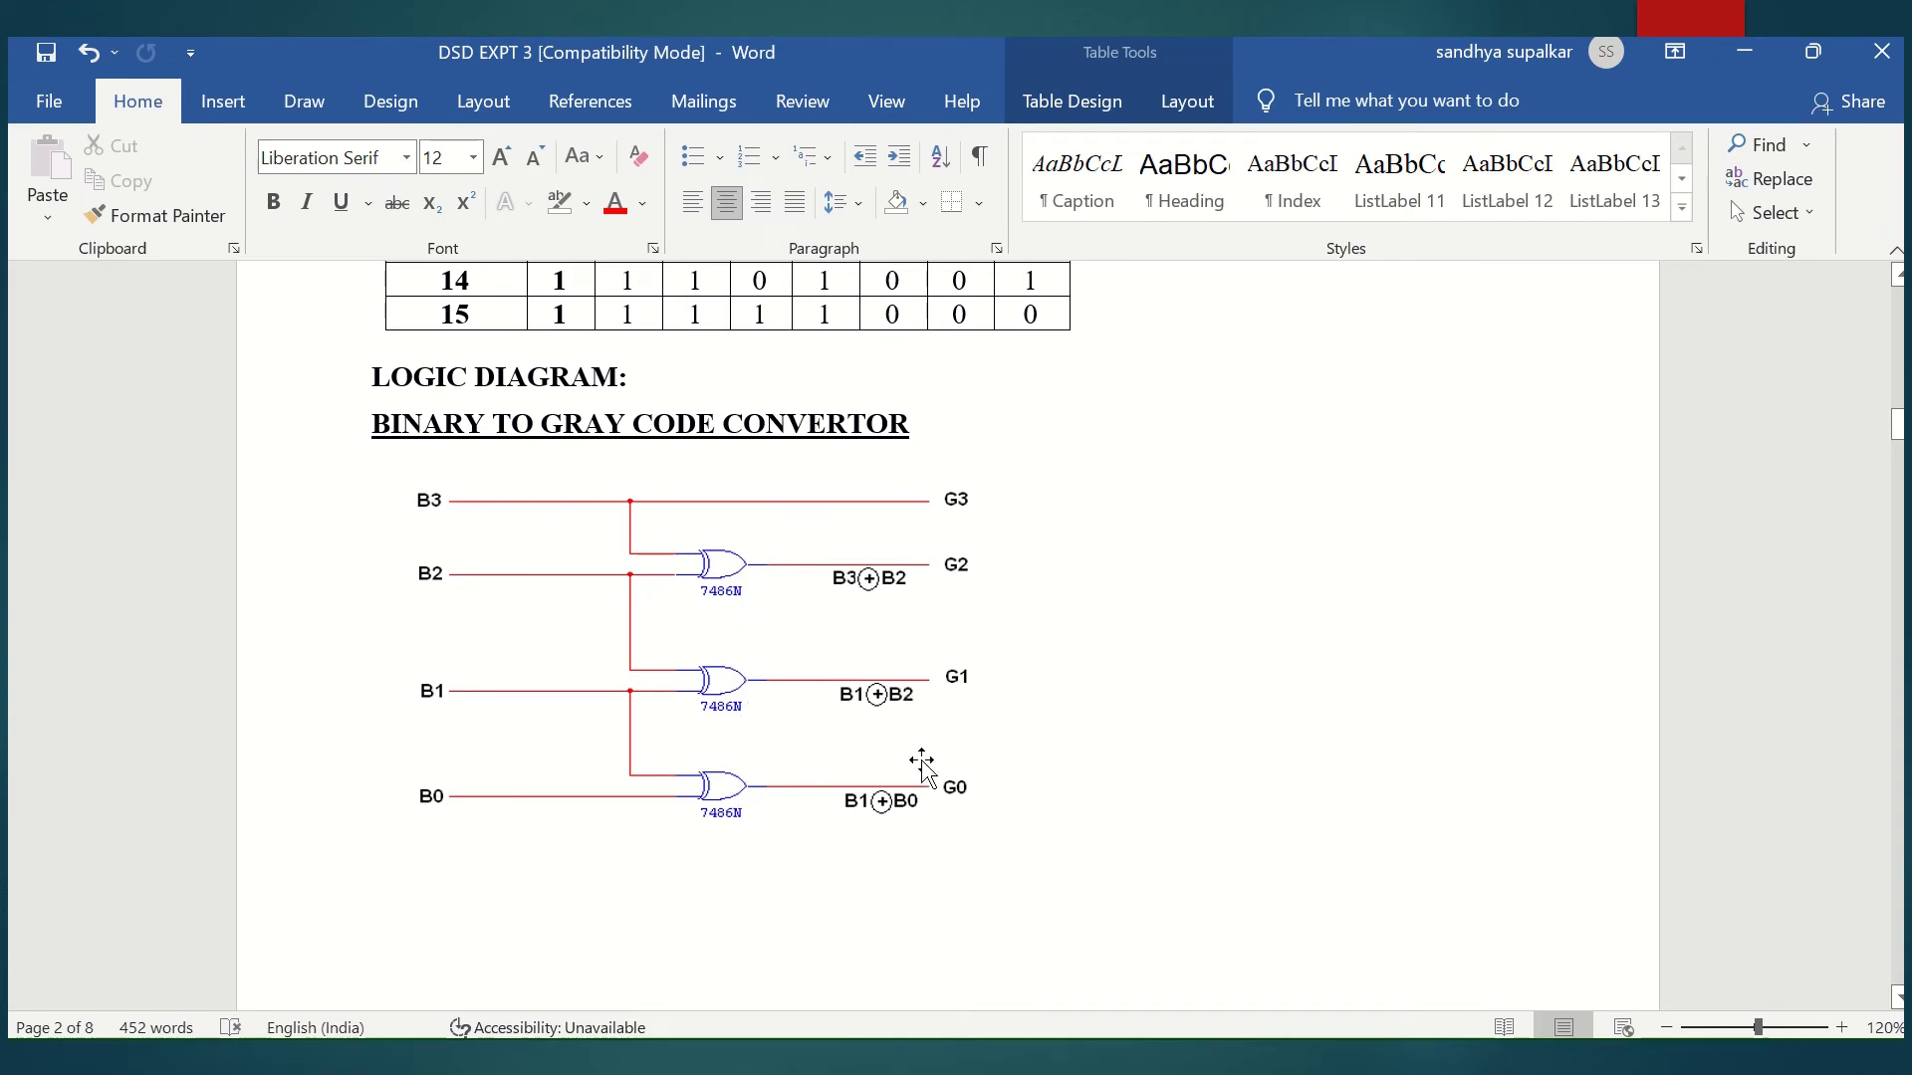
{"action": "left_click", "coordinate": [962, 1057]}
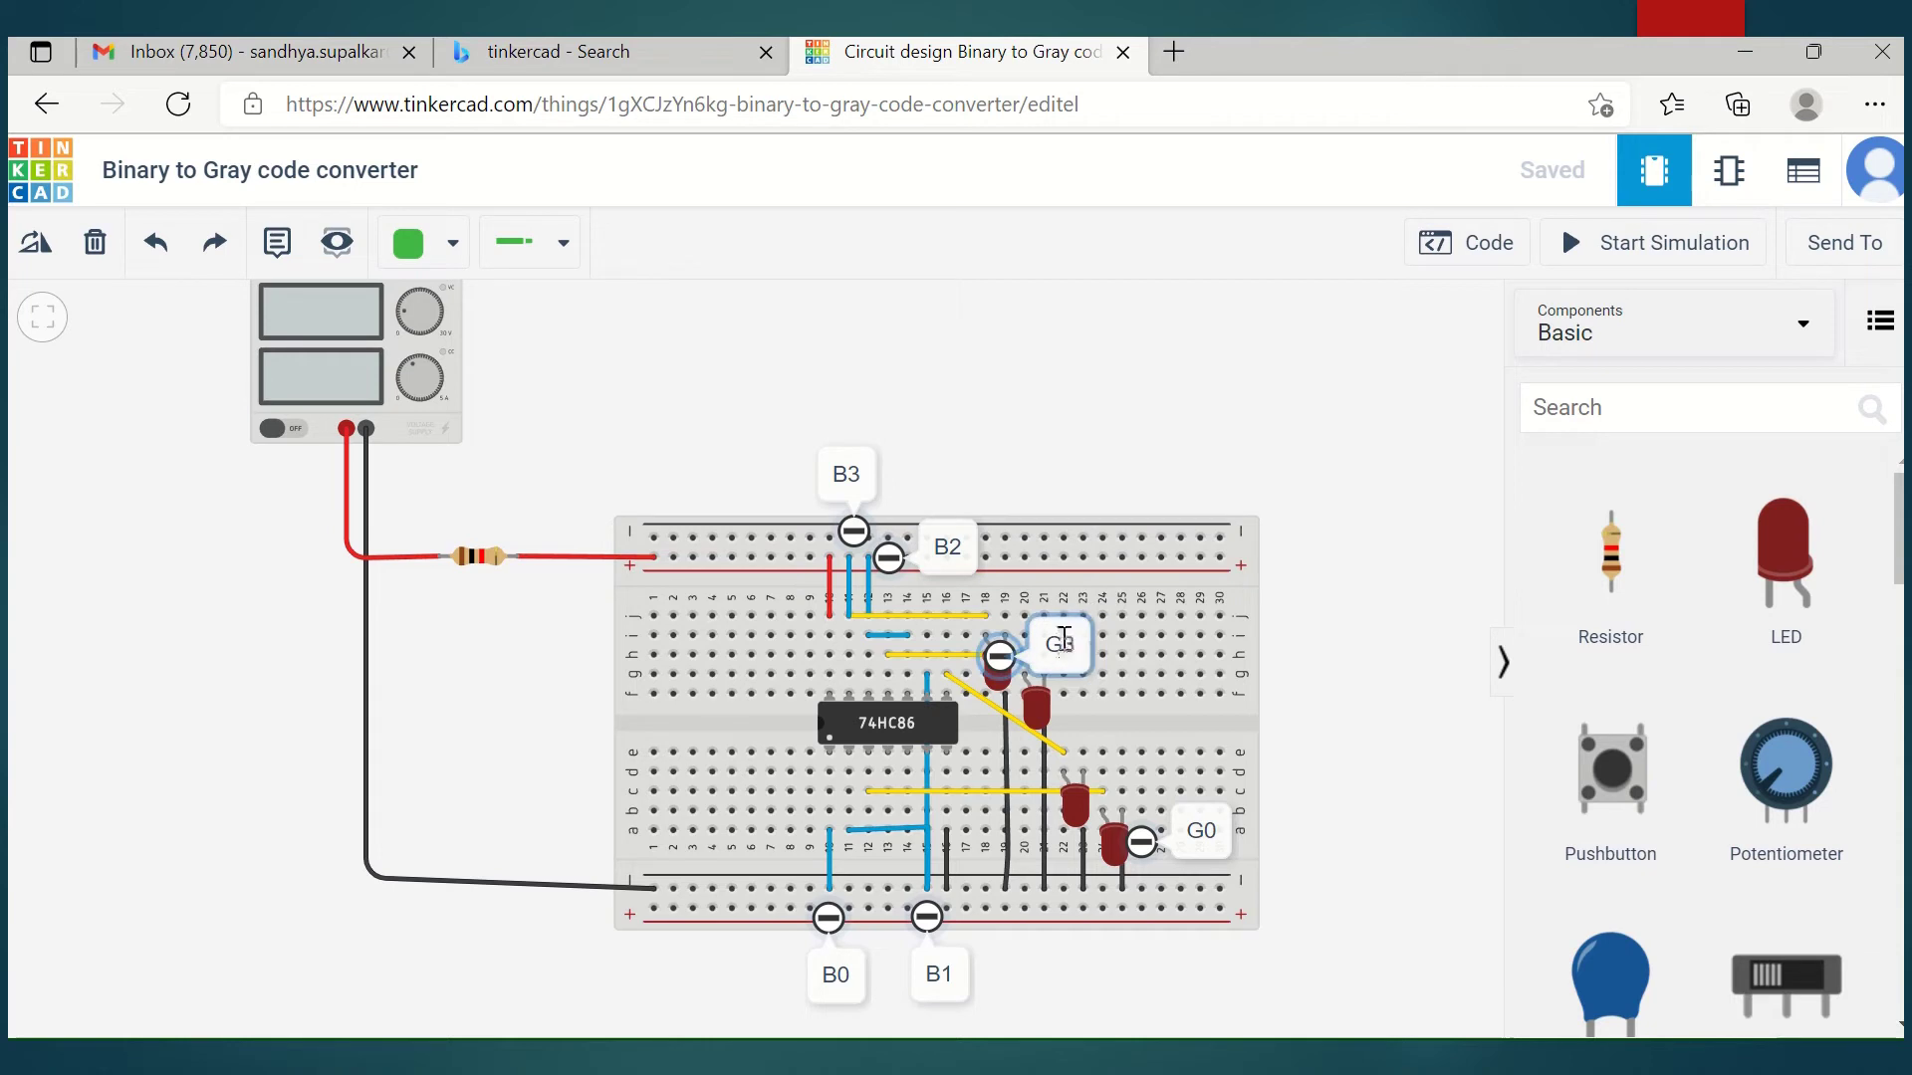
- Move the G3 note's label so it sits directly above its marker at the uppermost LED
{"action": "left_click_drag", "start_coordinate": [1072, 656], "coordinate": [1060, 620]}
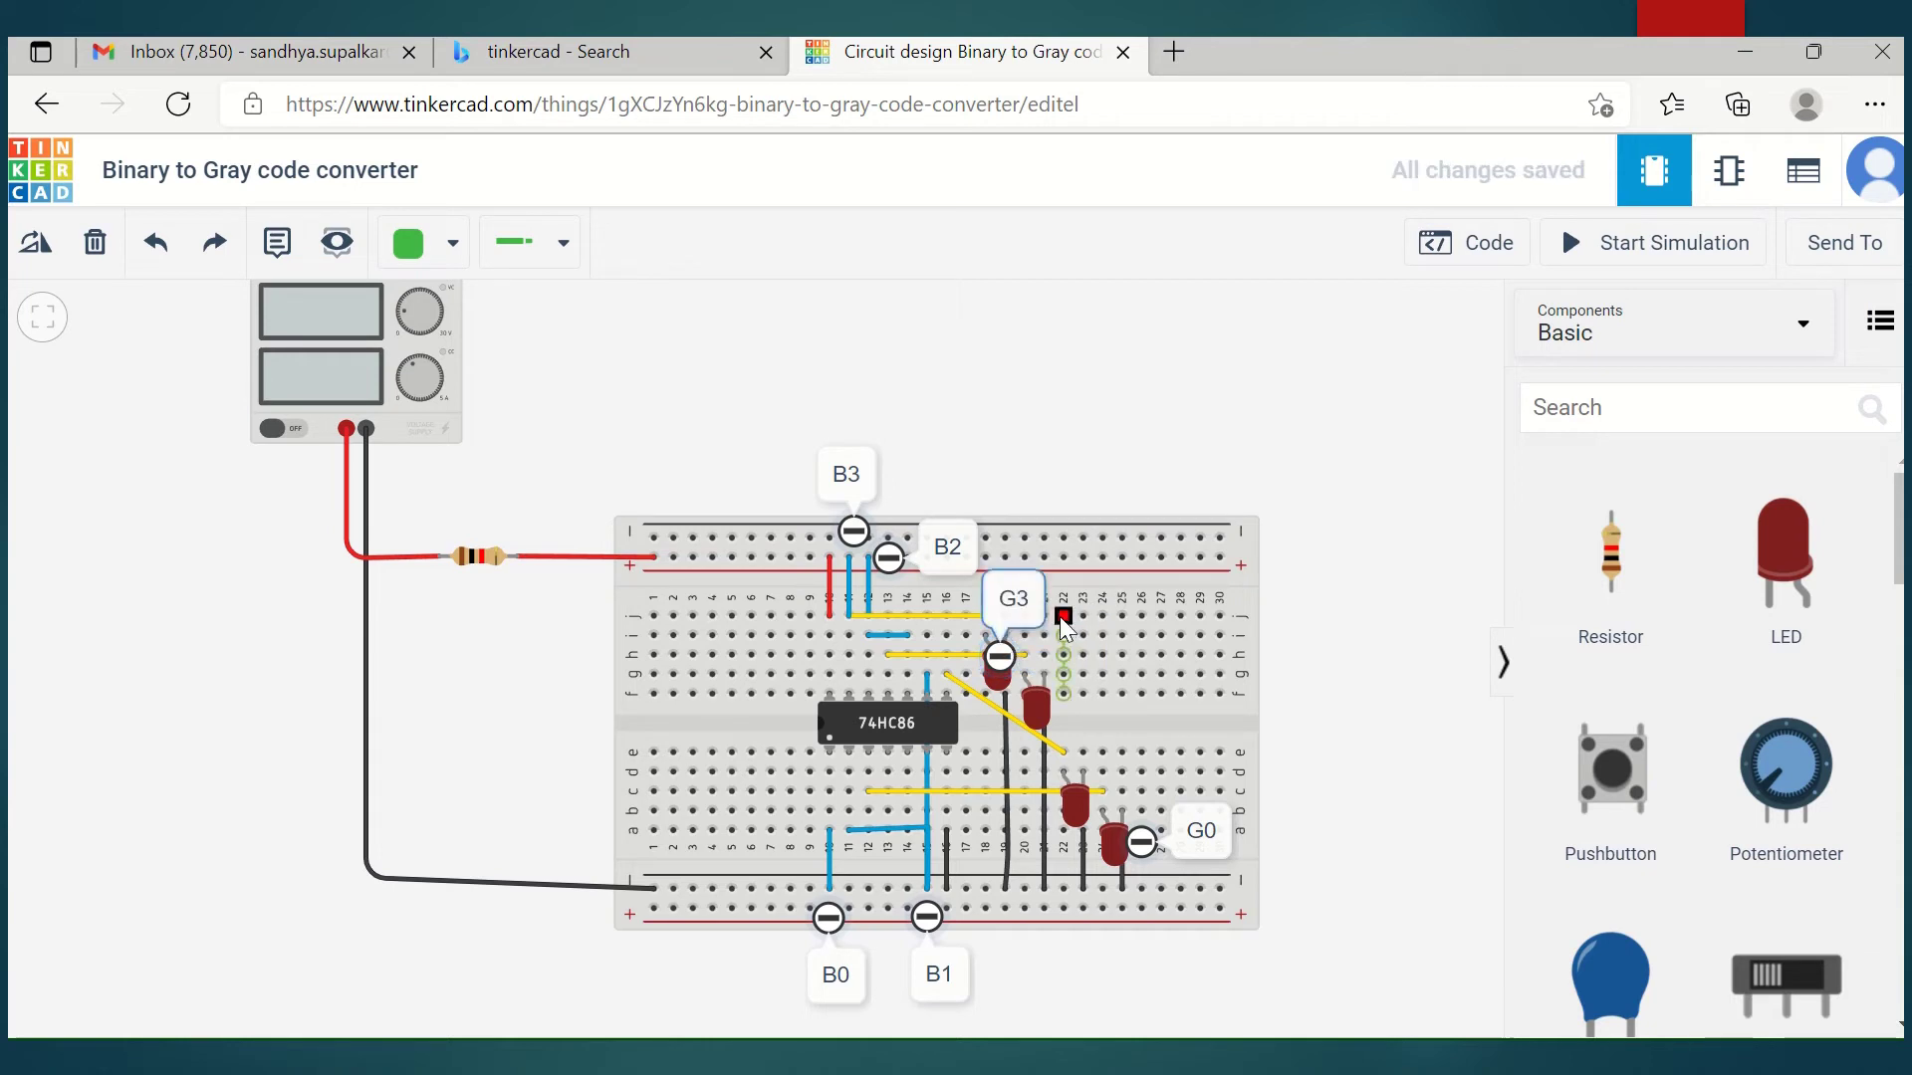
{"action": "double_click", "coordinate": [1014, 603]}
{"action": "left_click", "coordinate": [1026, 601]}
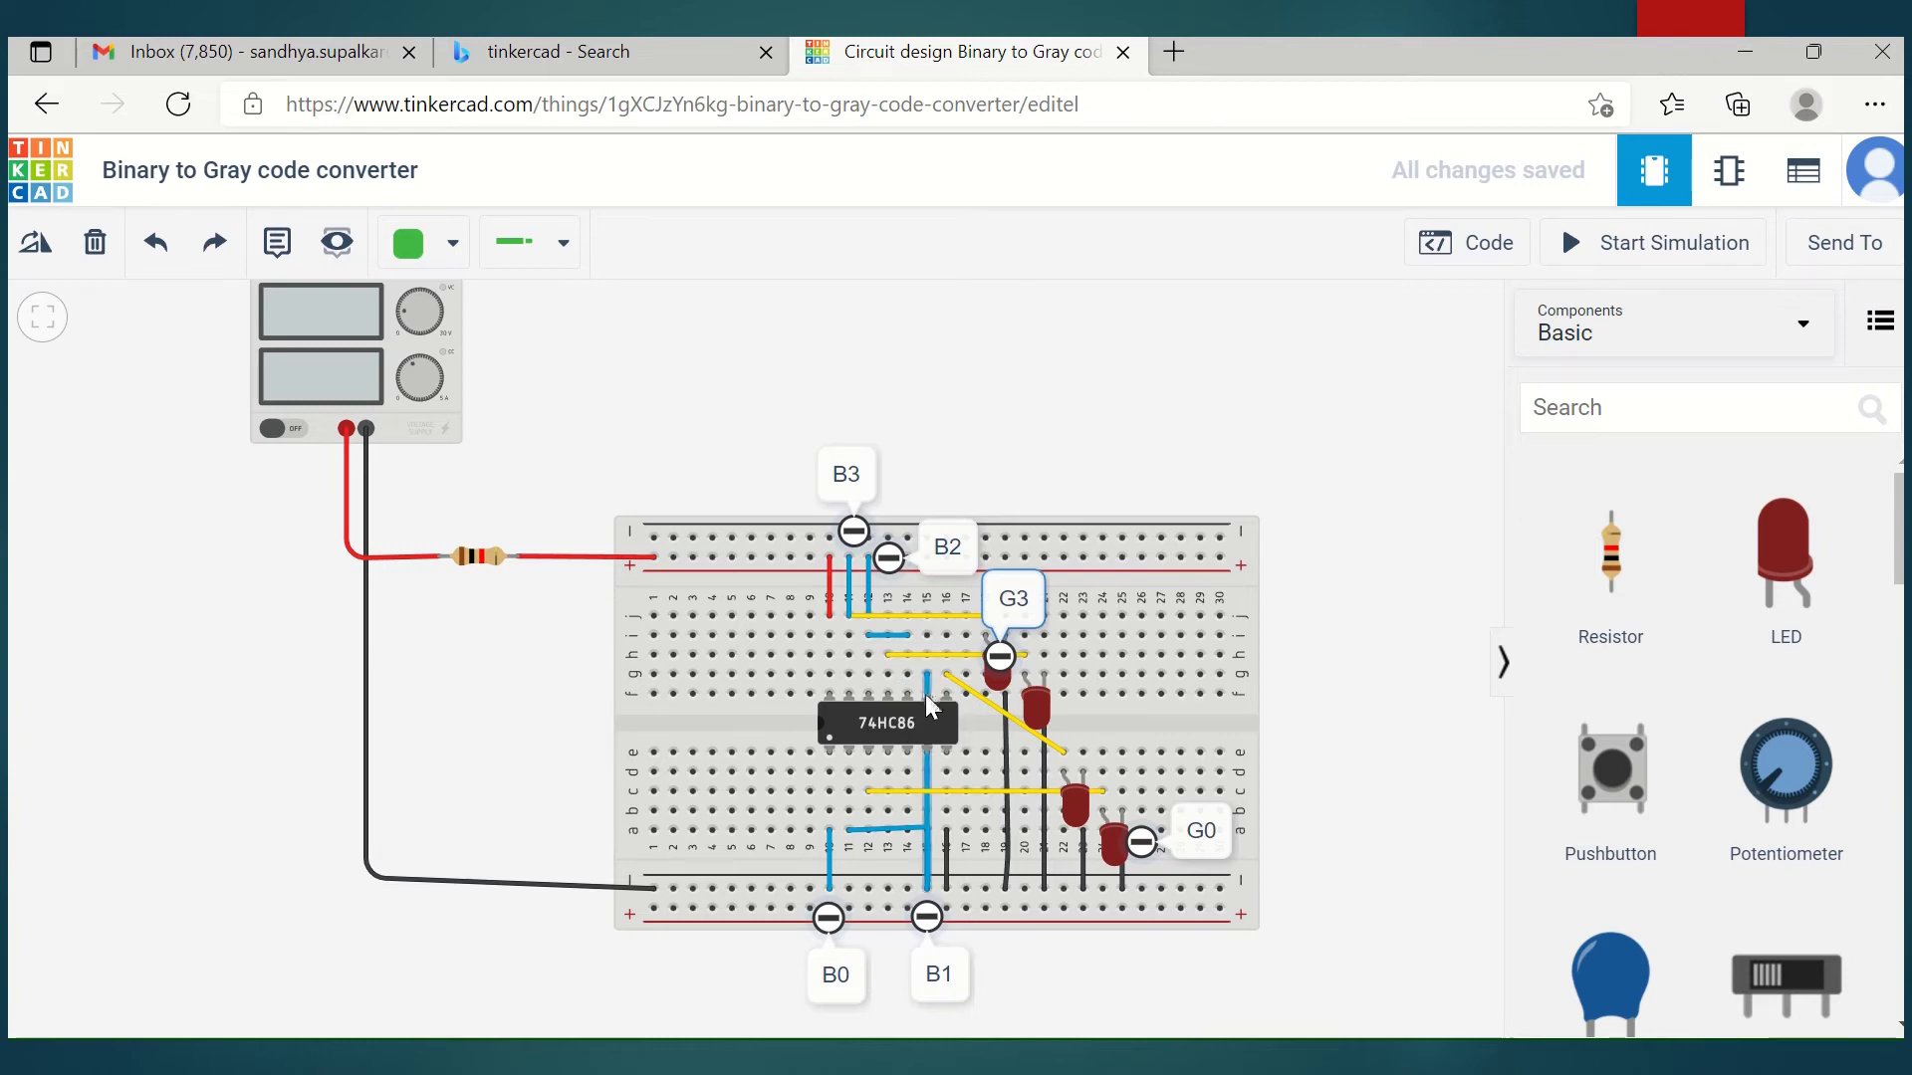
{"action": "left_click", "coordinate": [926, 697]}
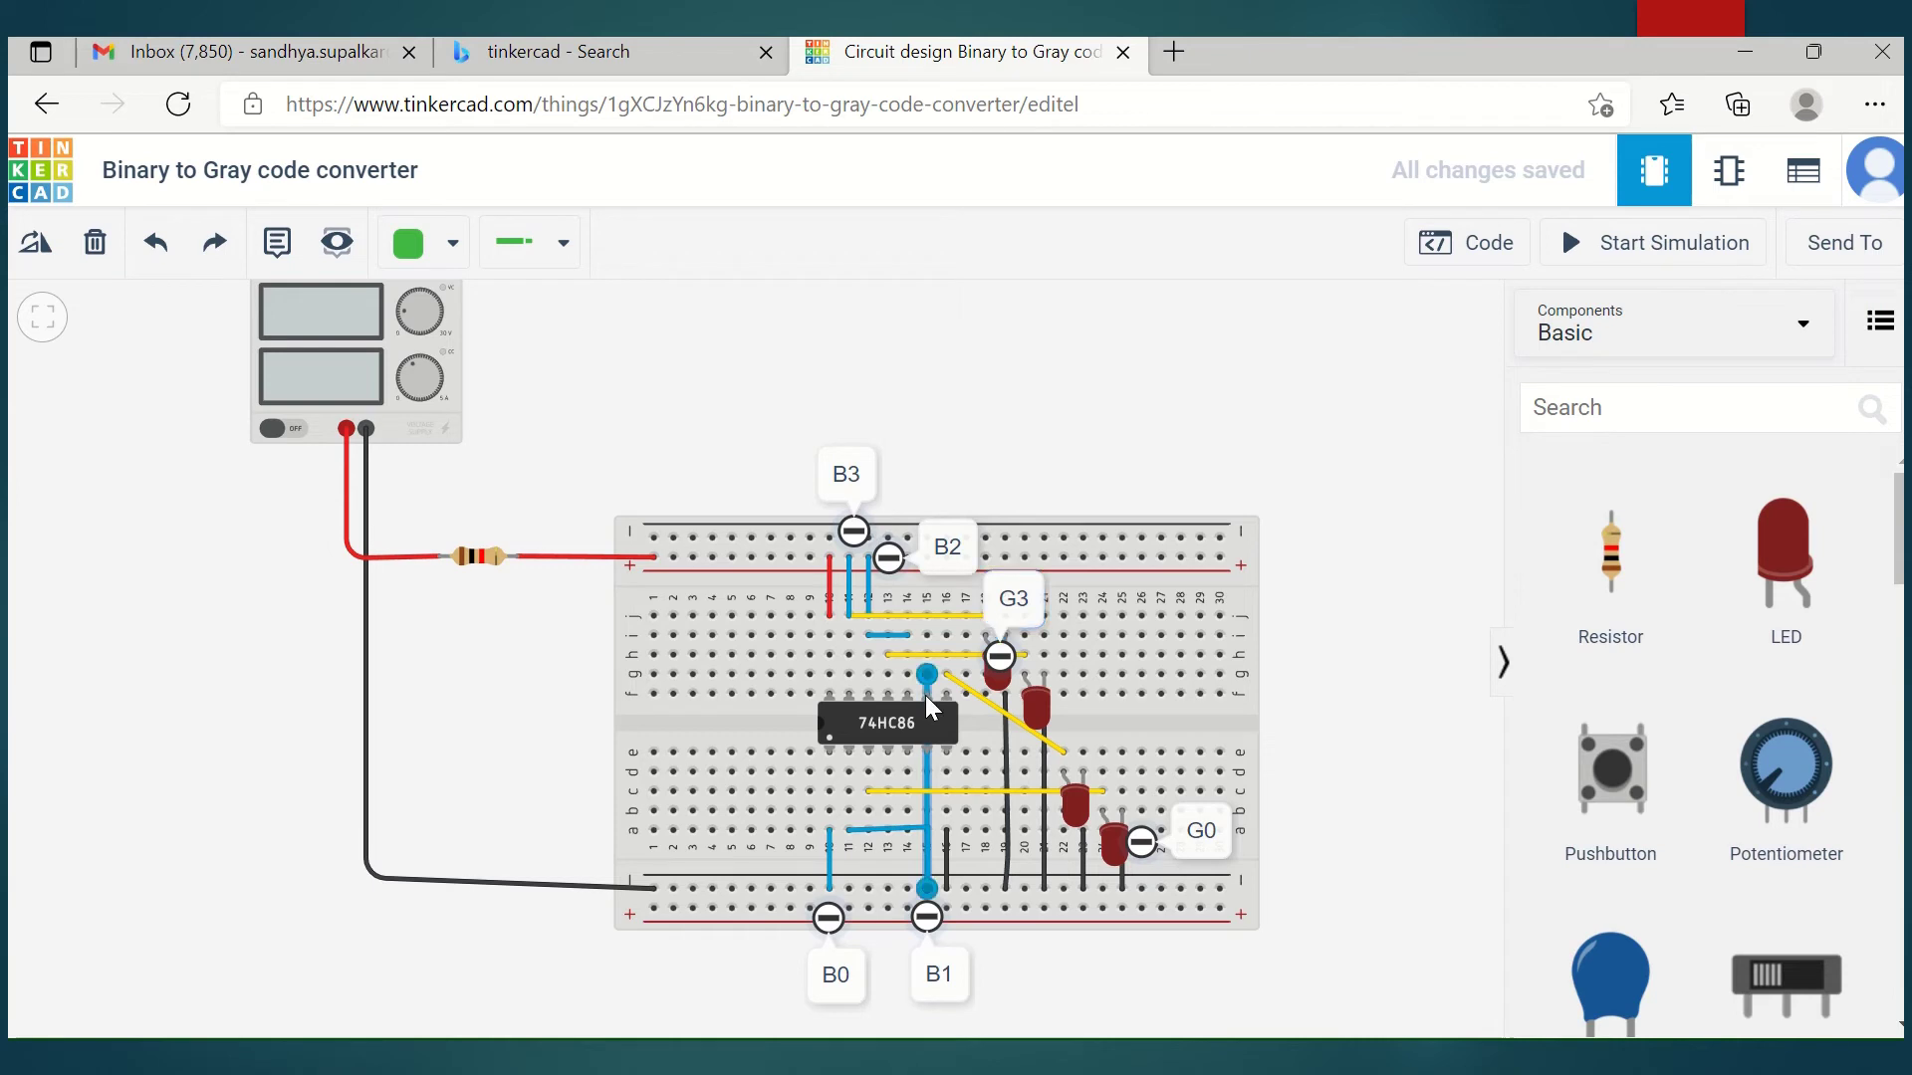
{"action": "left_click", "coordinate": [925, 696]}
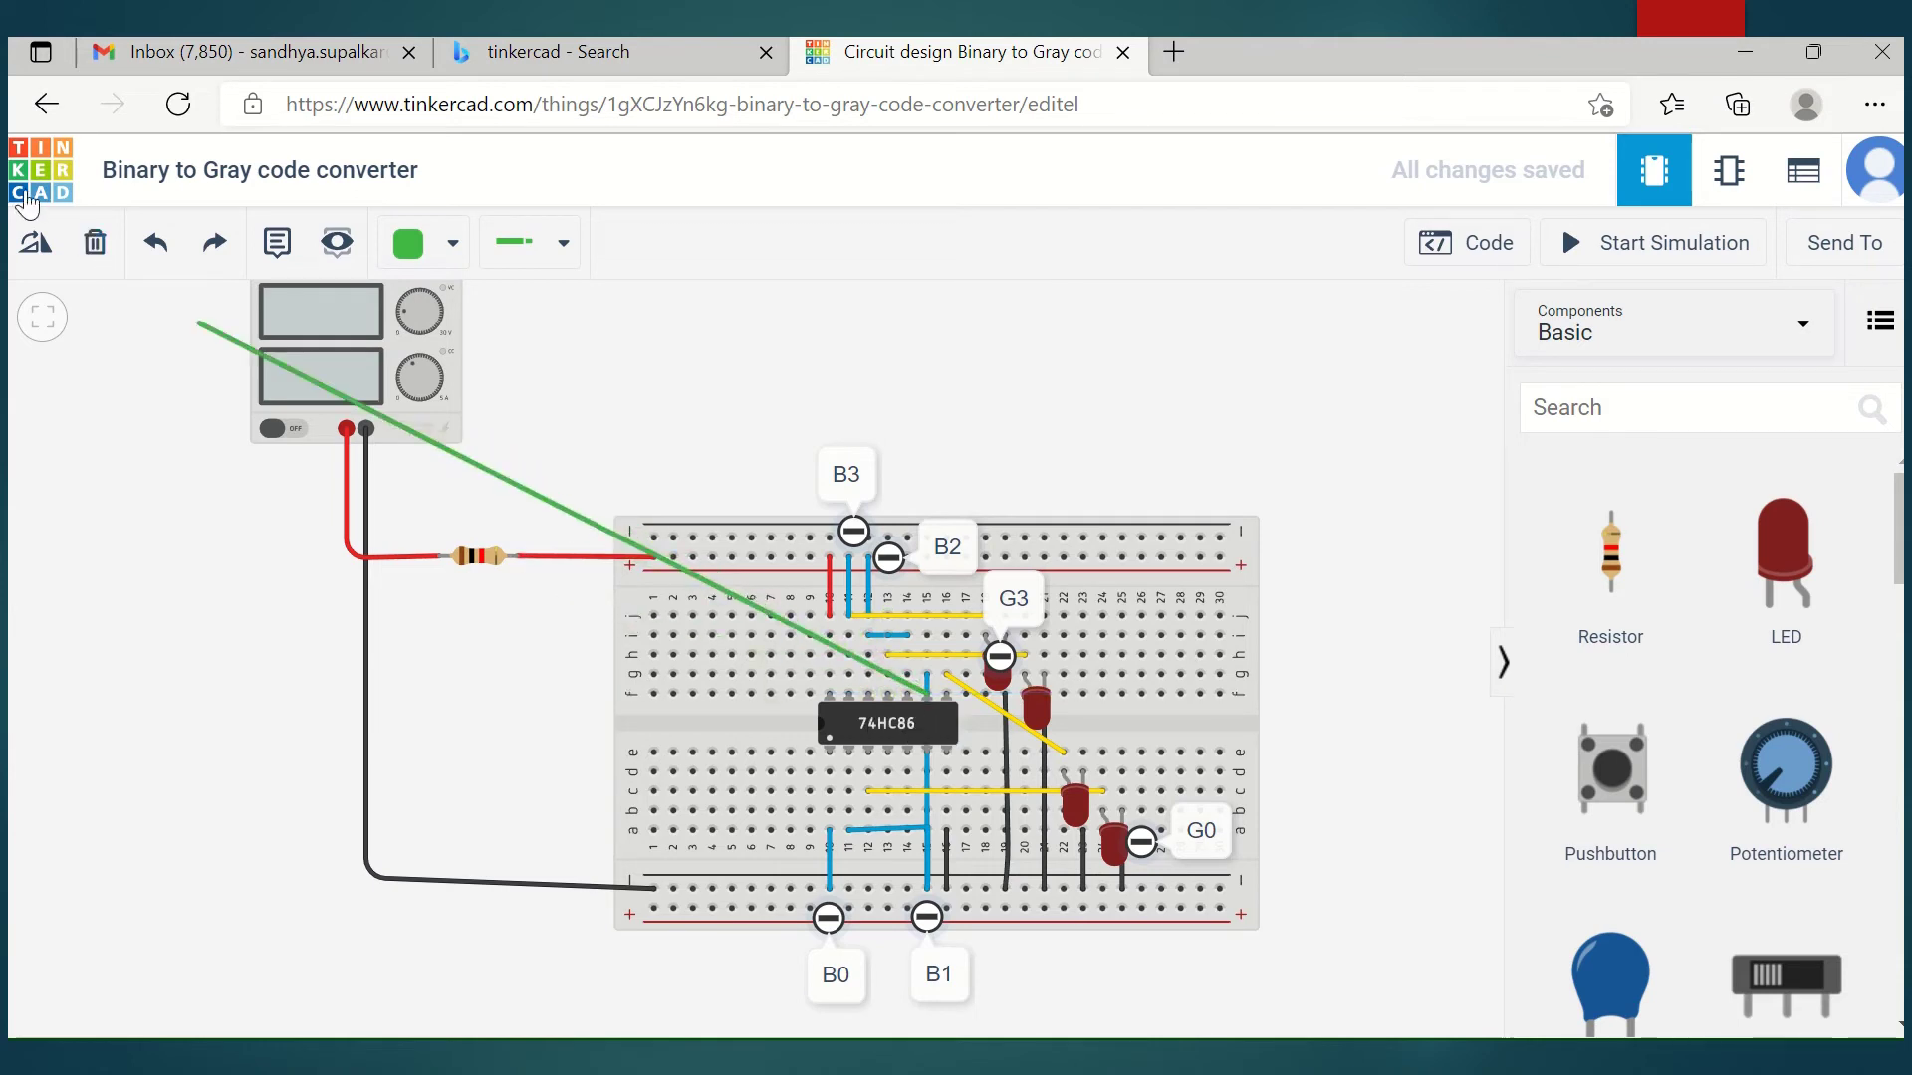
{"action": "left_click", "coordinate": [94, 243]}
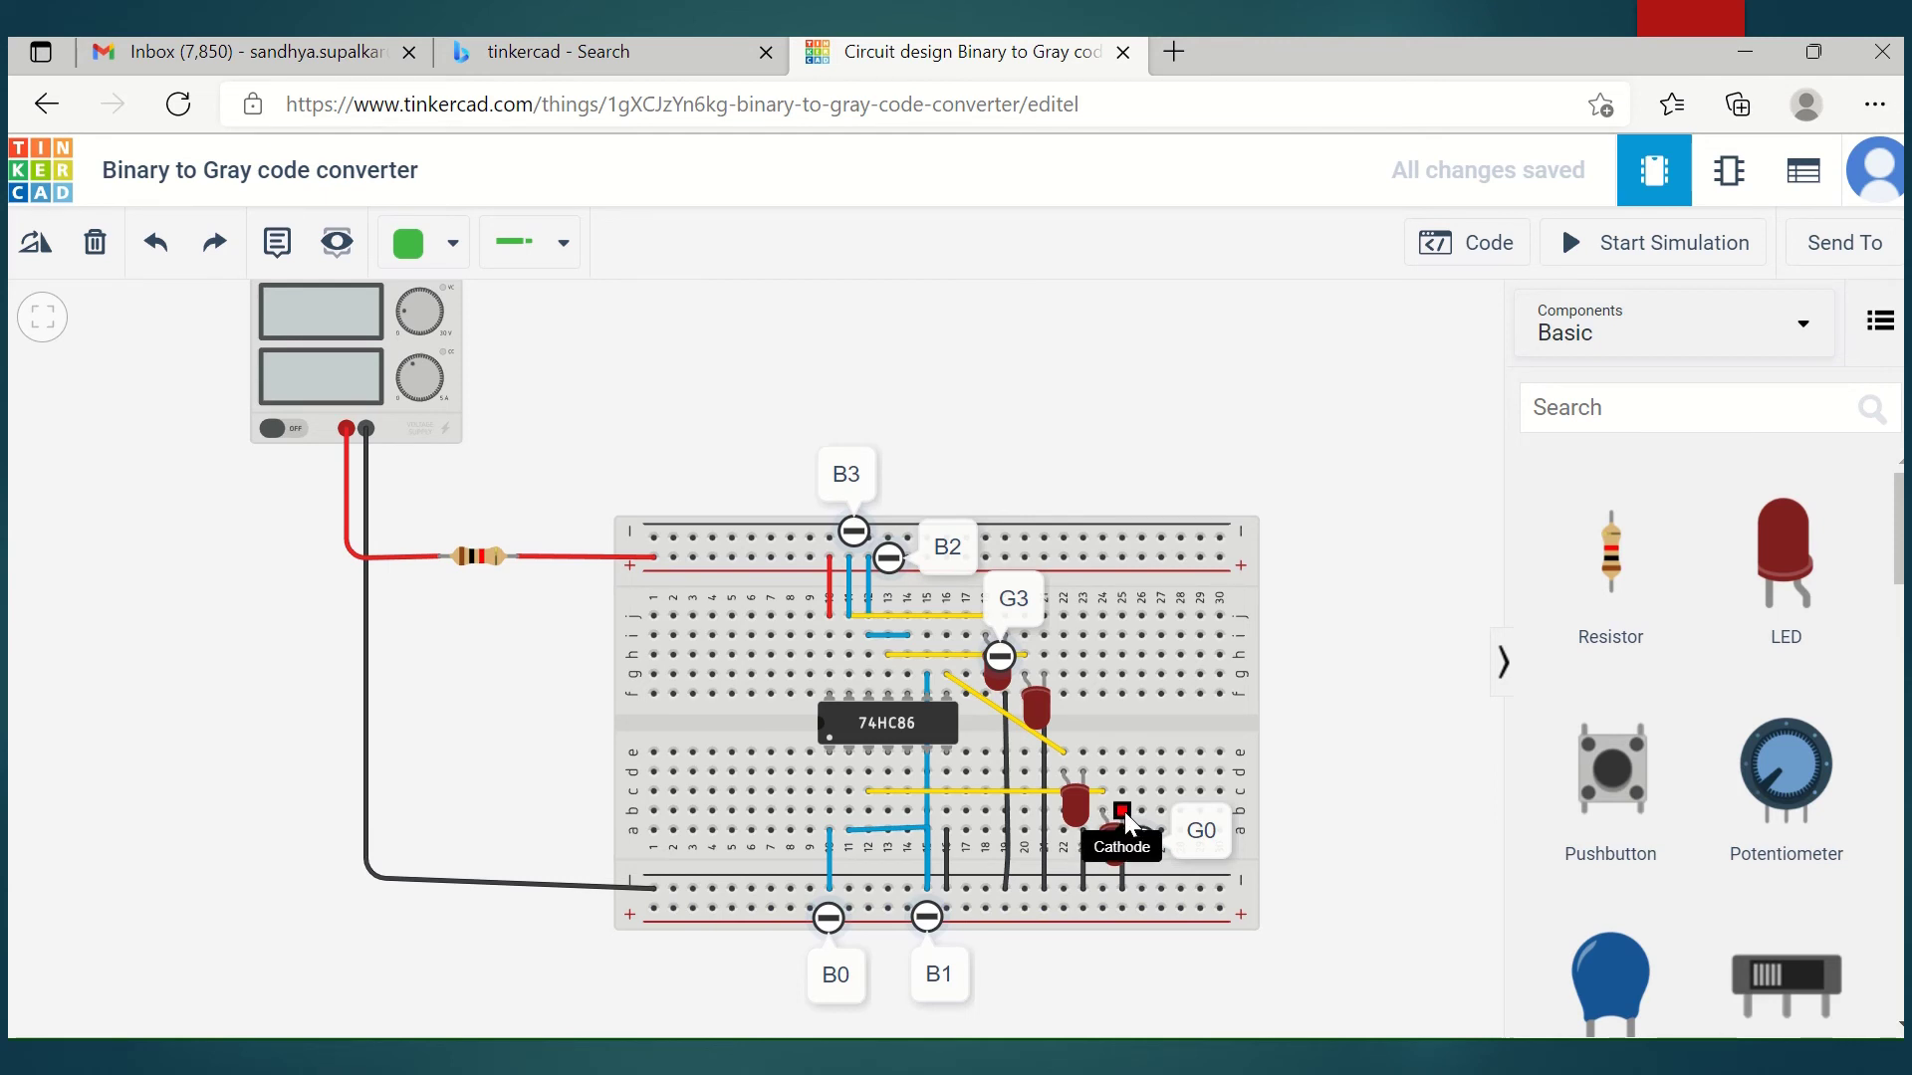
{"action": "left_click_drag", "start_coordinate": [1128, 825], "coordinate": [1128, 901]}
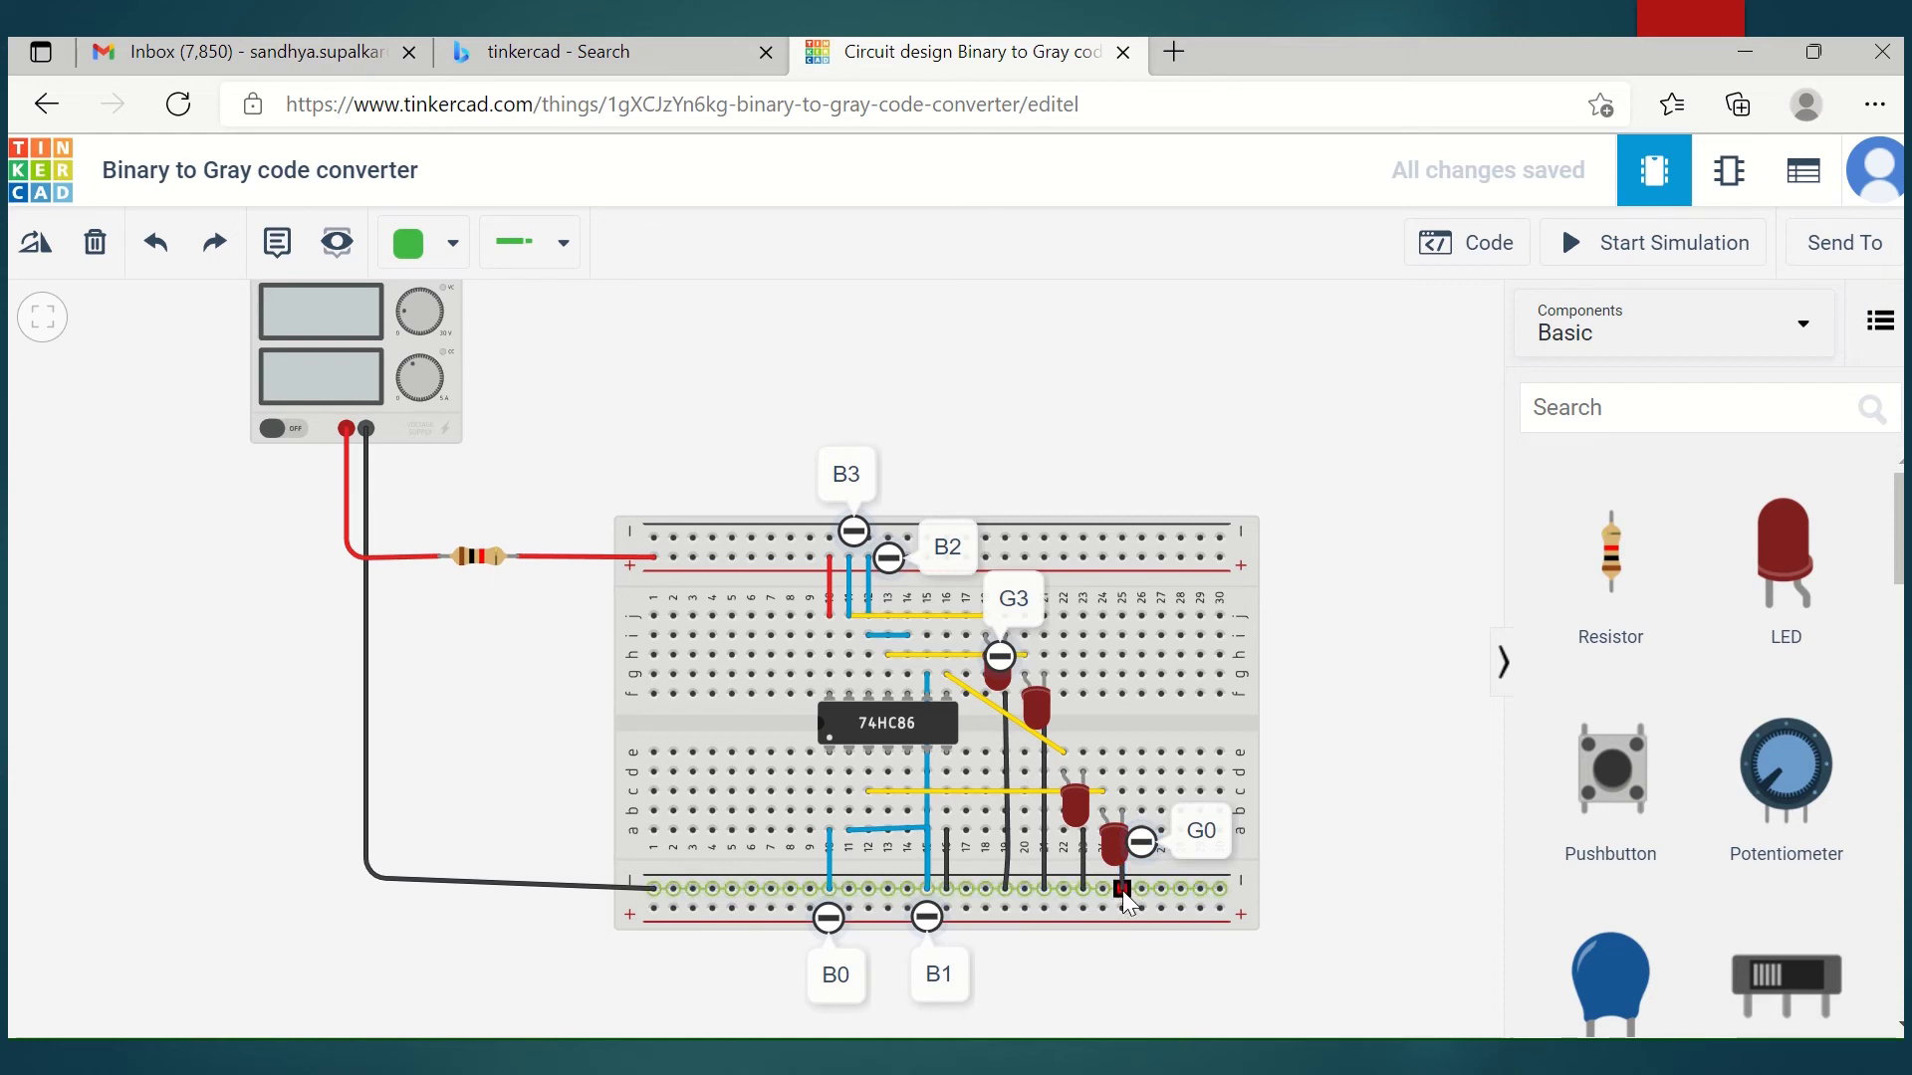
{"action": "left_click_drag", "start_coordinate": [1130, 904], "coordinate": [1130, 904]}
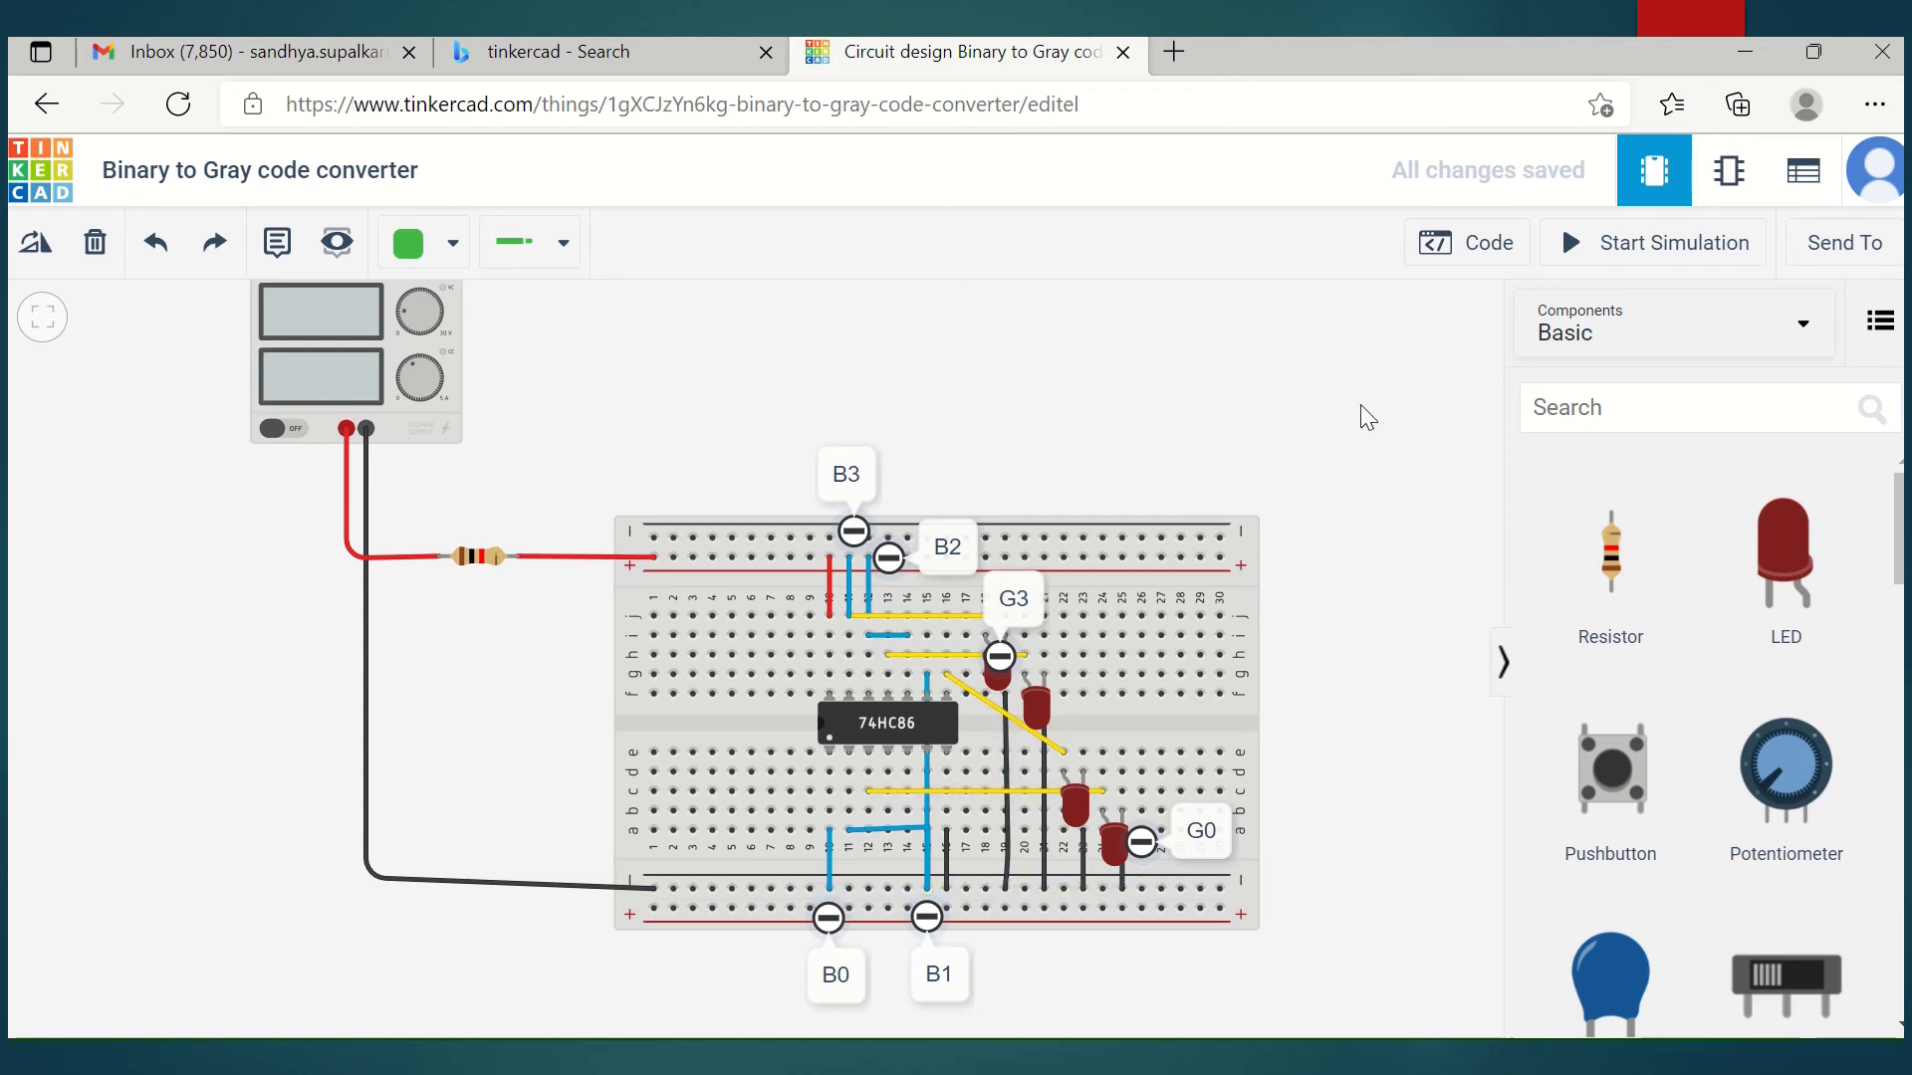
- Fit the power supply and the whole breadboard in view and start the circuit simulation
{"action": "scroll", "coordinate": [1249, 538], "scroll_direction": "up", "scroll_amount": 1}
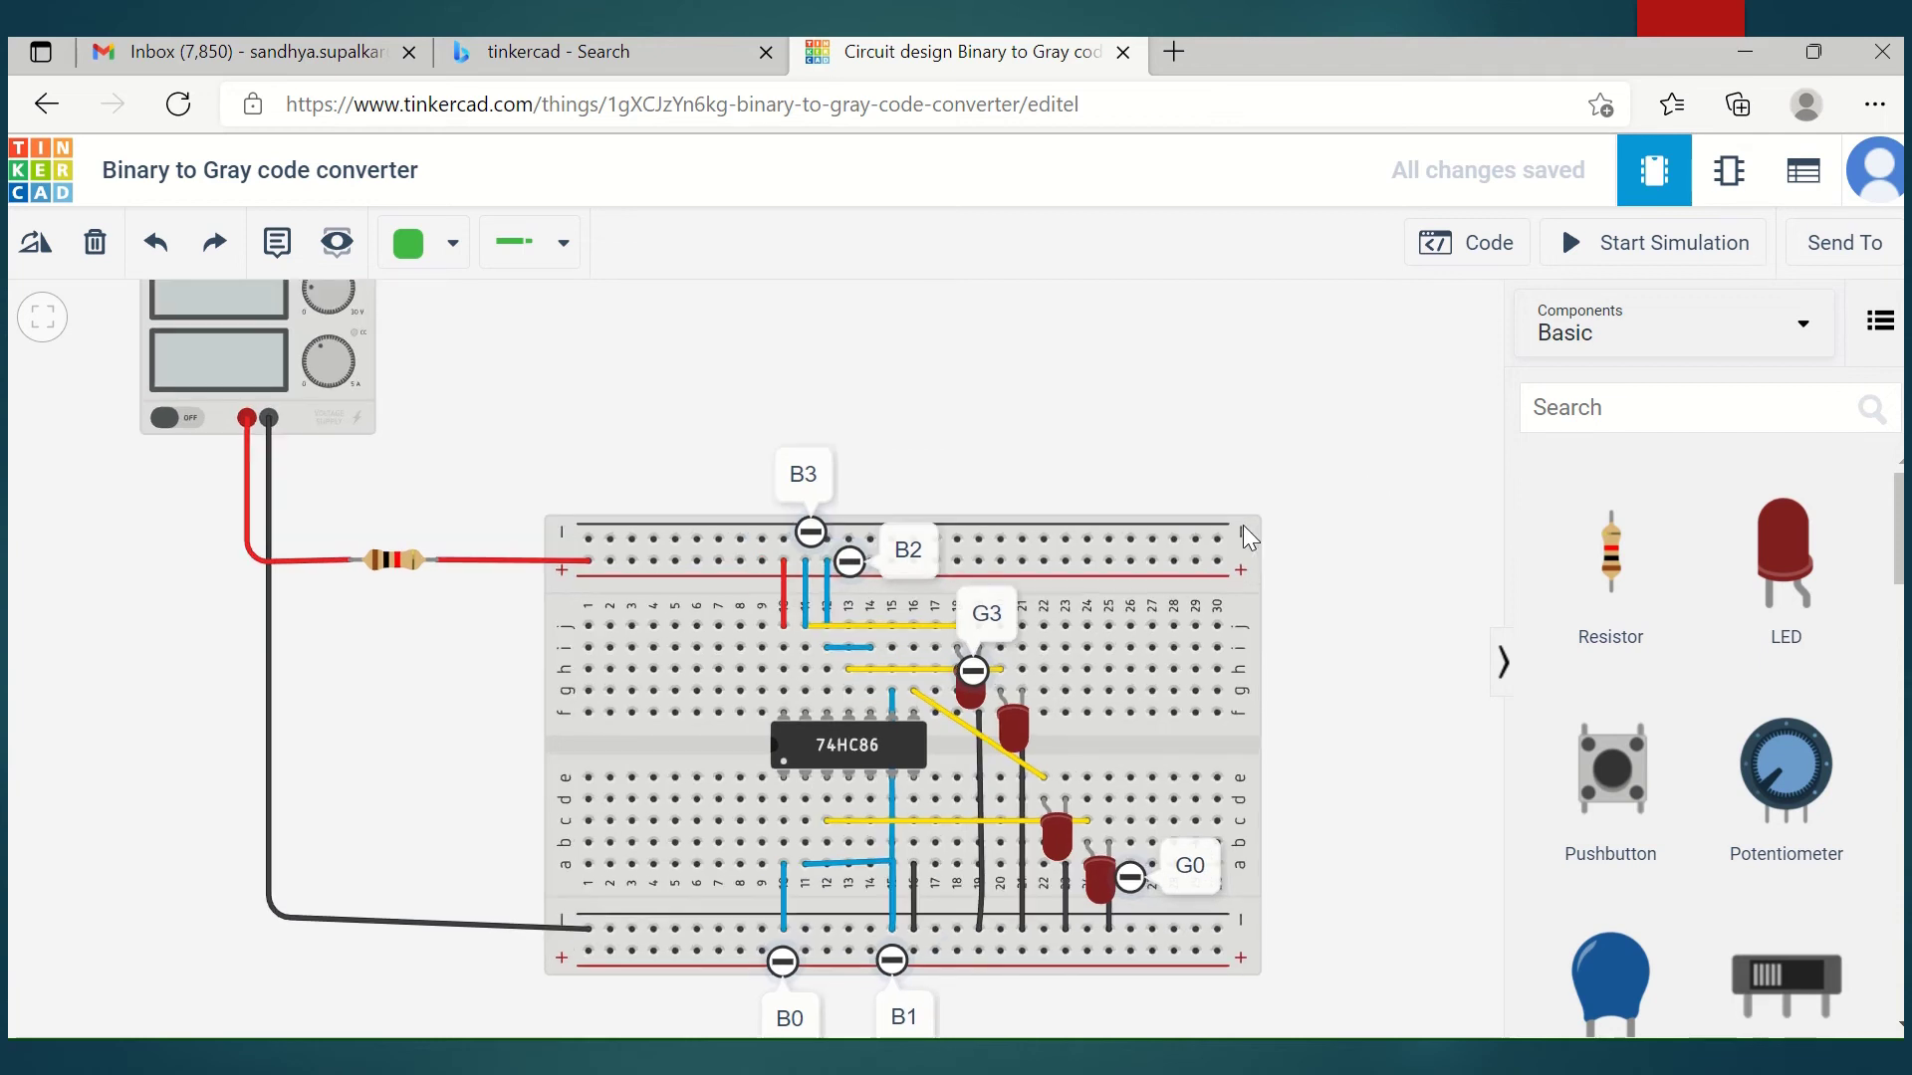
{"action": "scroll", "coordinate": [1249, 537], "scroll_direction": "down", "scroll_amount": 1}
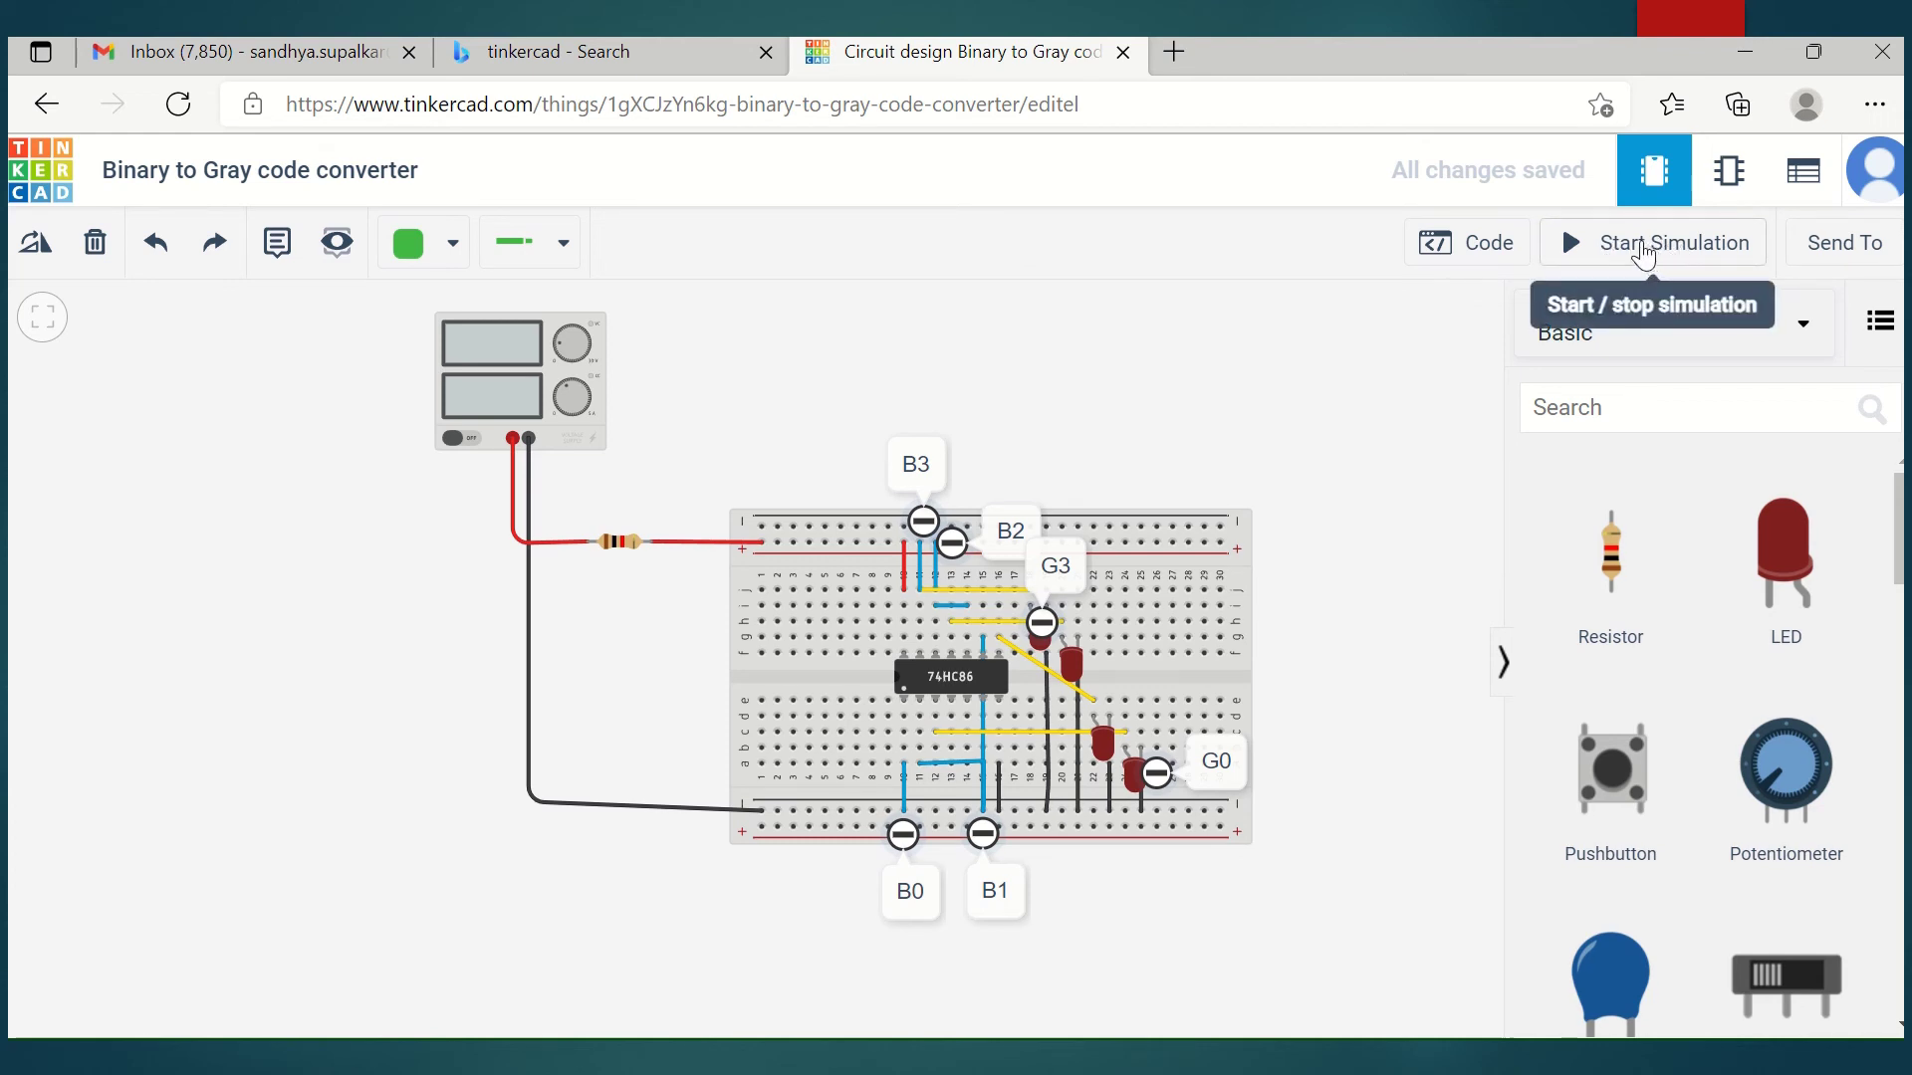
{"action": "left_click", "coordinate": [1645, 257]}
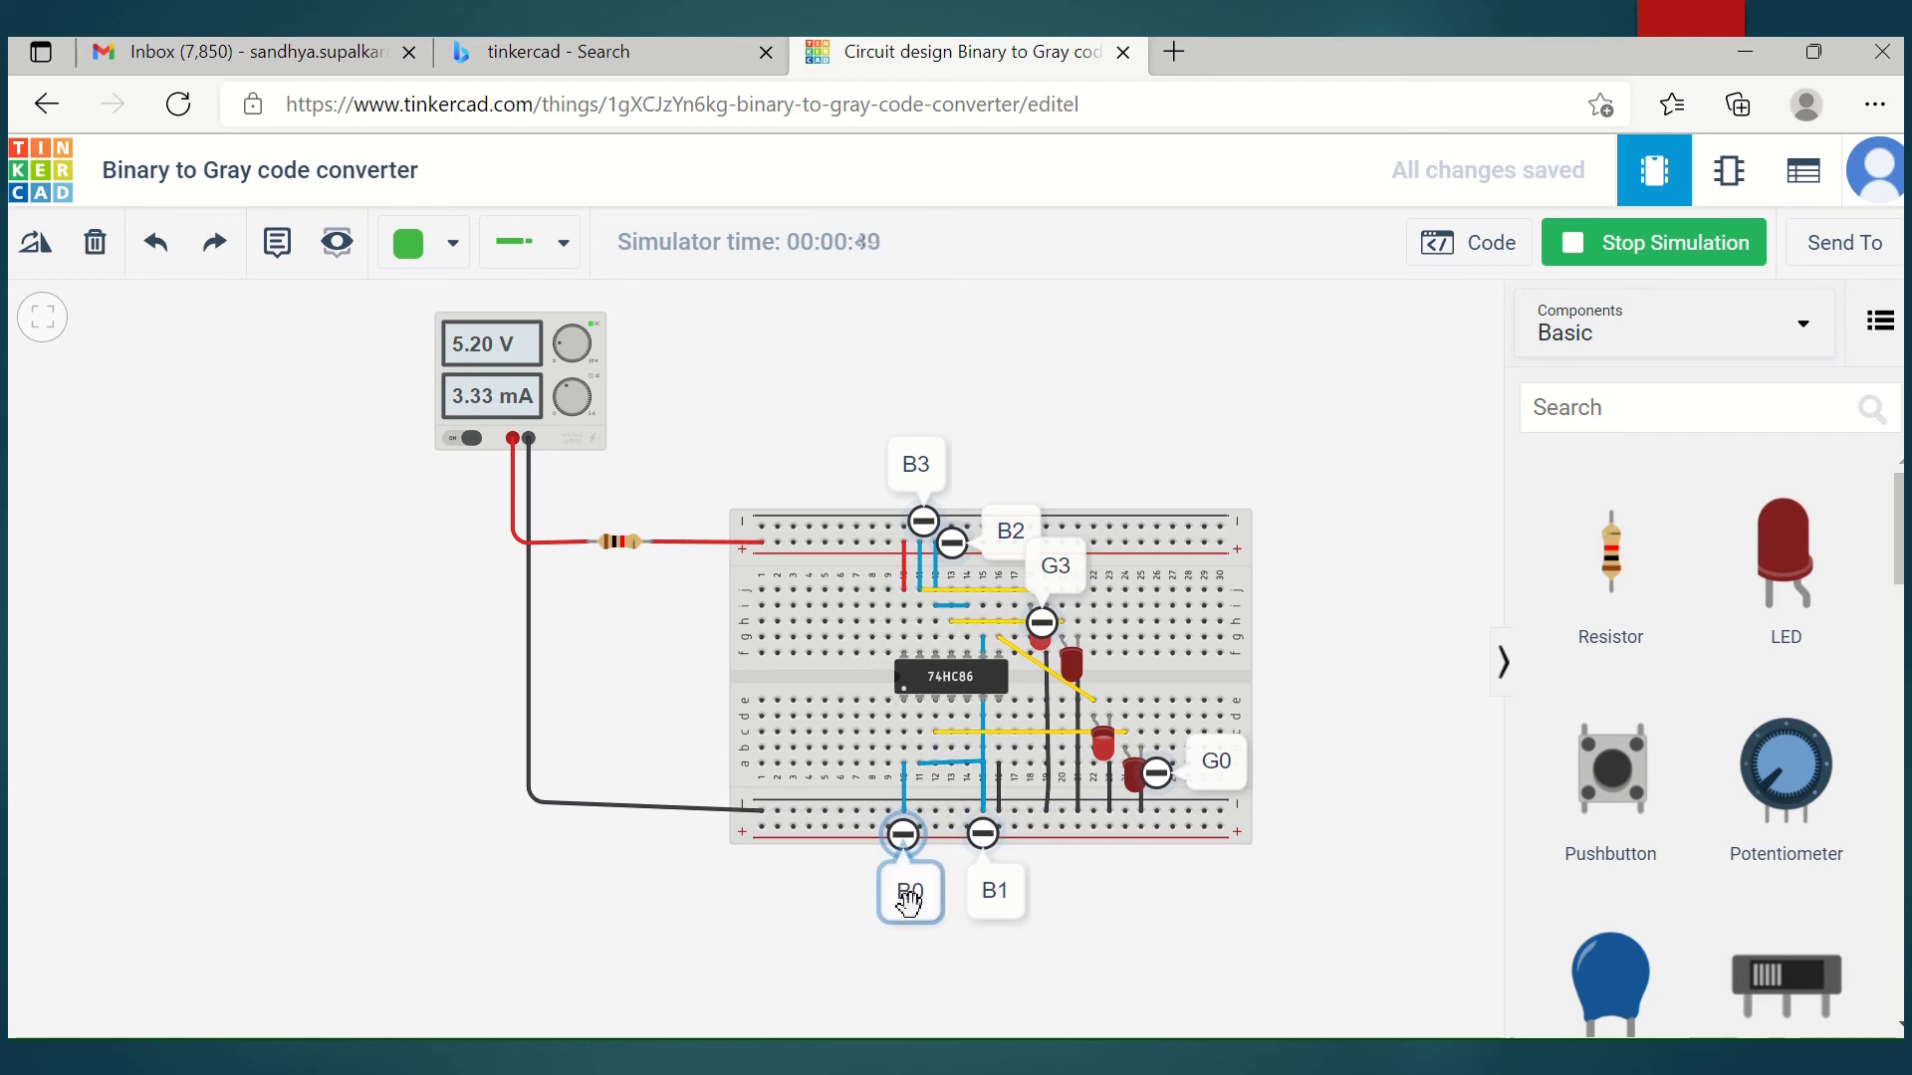
- Compare the simulated LED outputs with the highlighted row 12 of the truth table in the Word document, returning to Tinkercad
{"action": "mouse_move", "coordinate": [1115, 1055]}
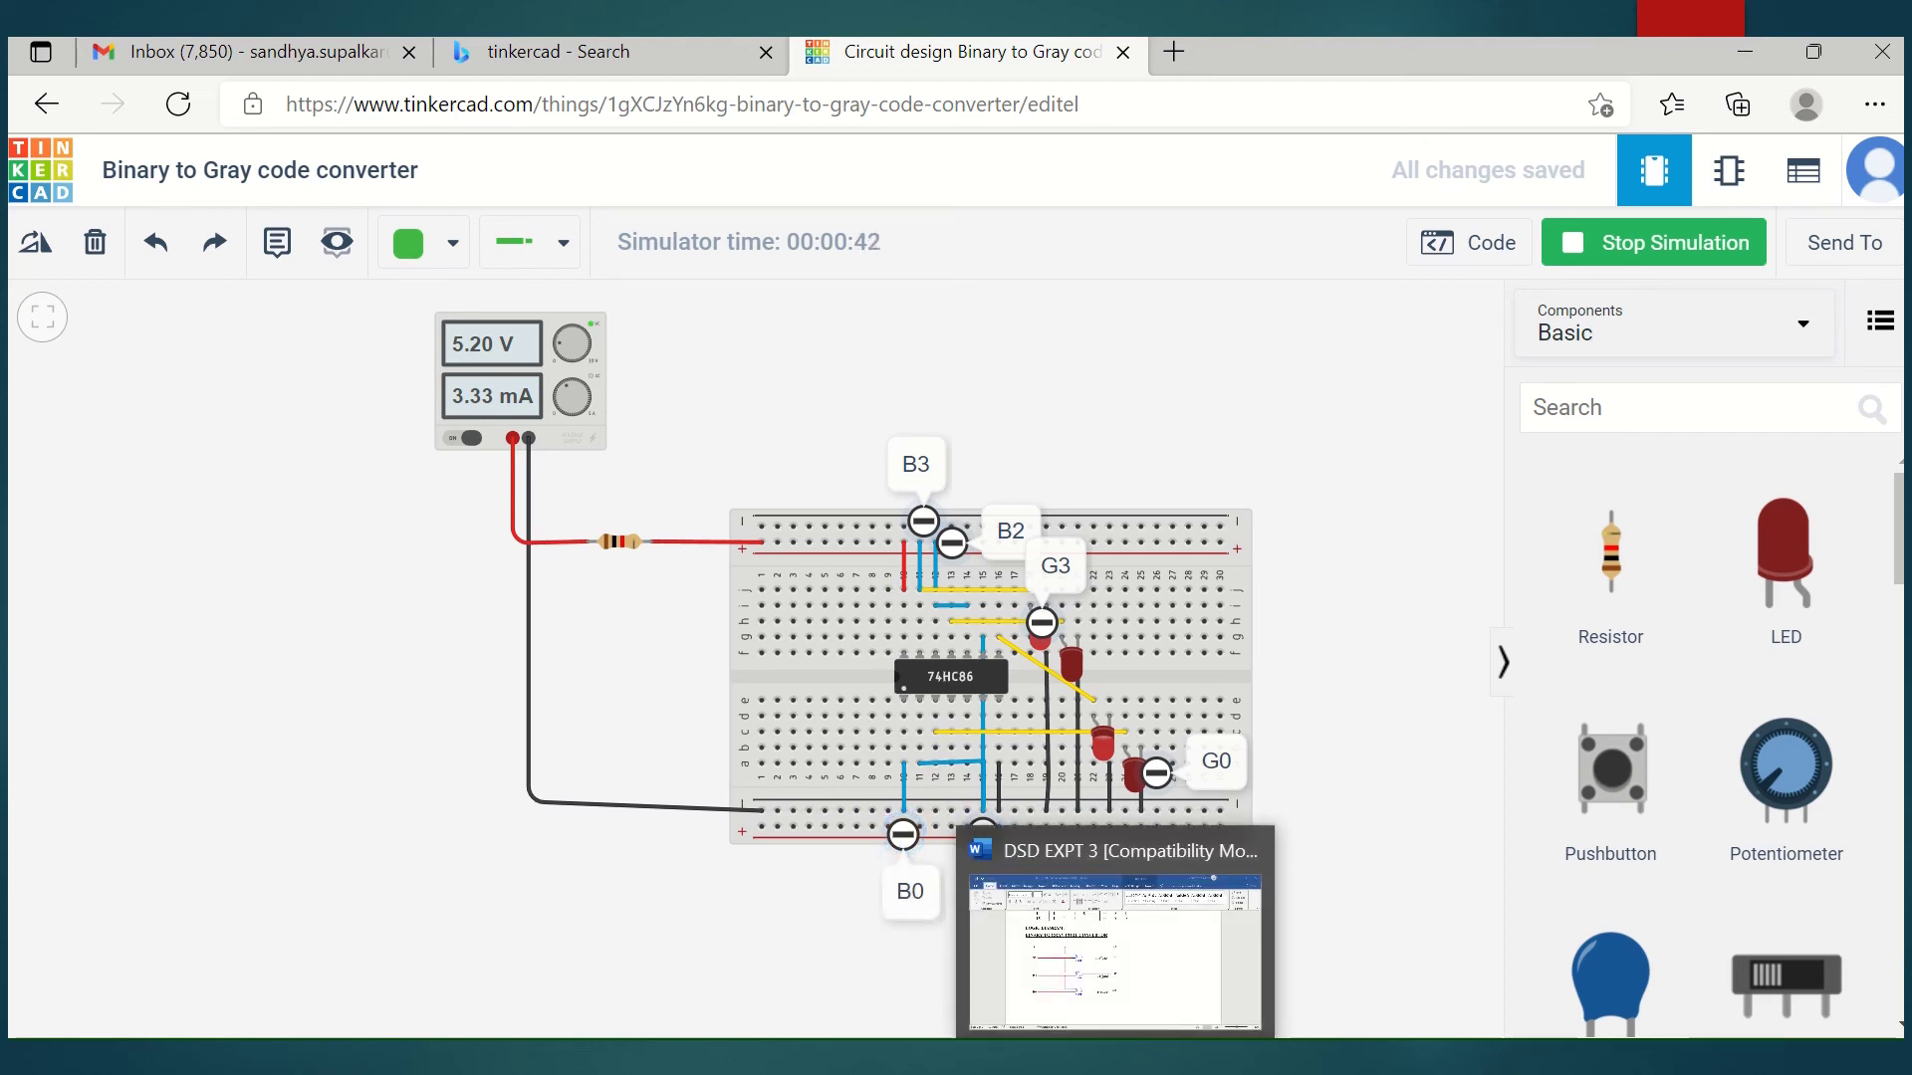
{"action": "left_click", "coordinate": [1115, 946]}
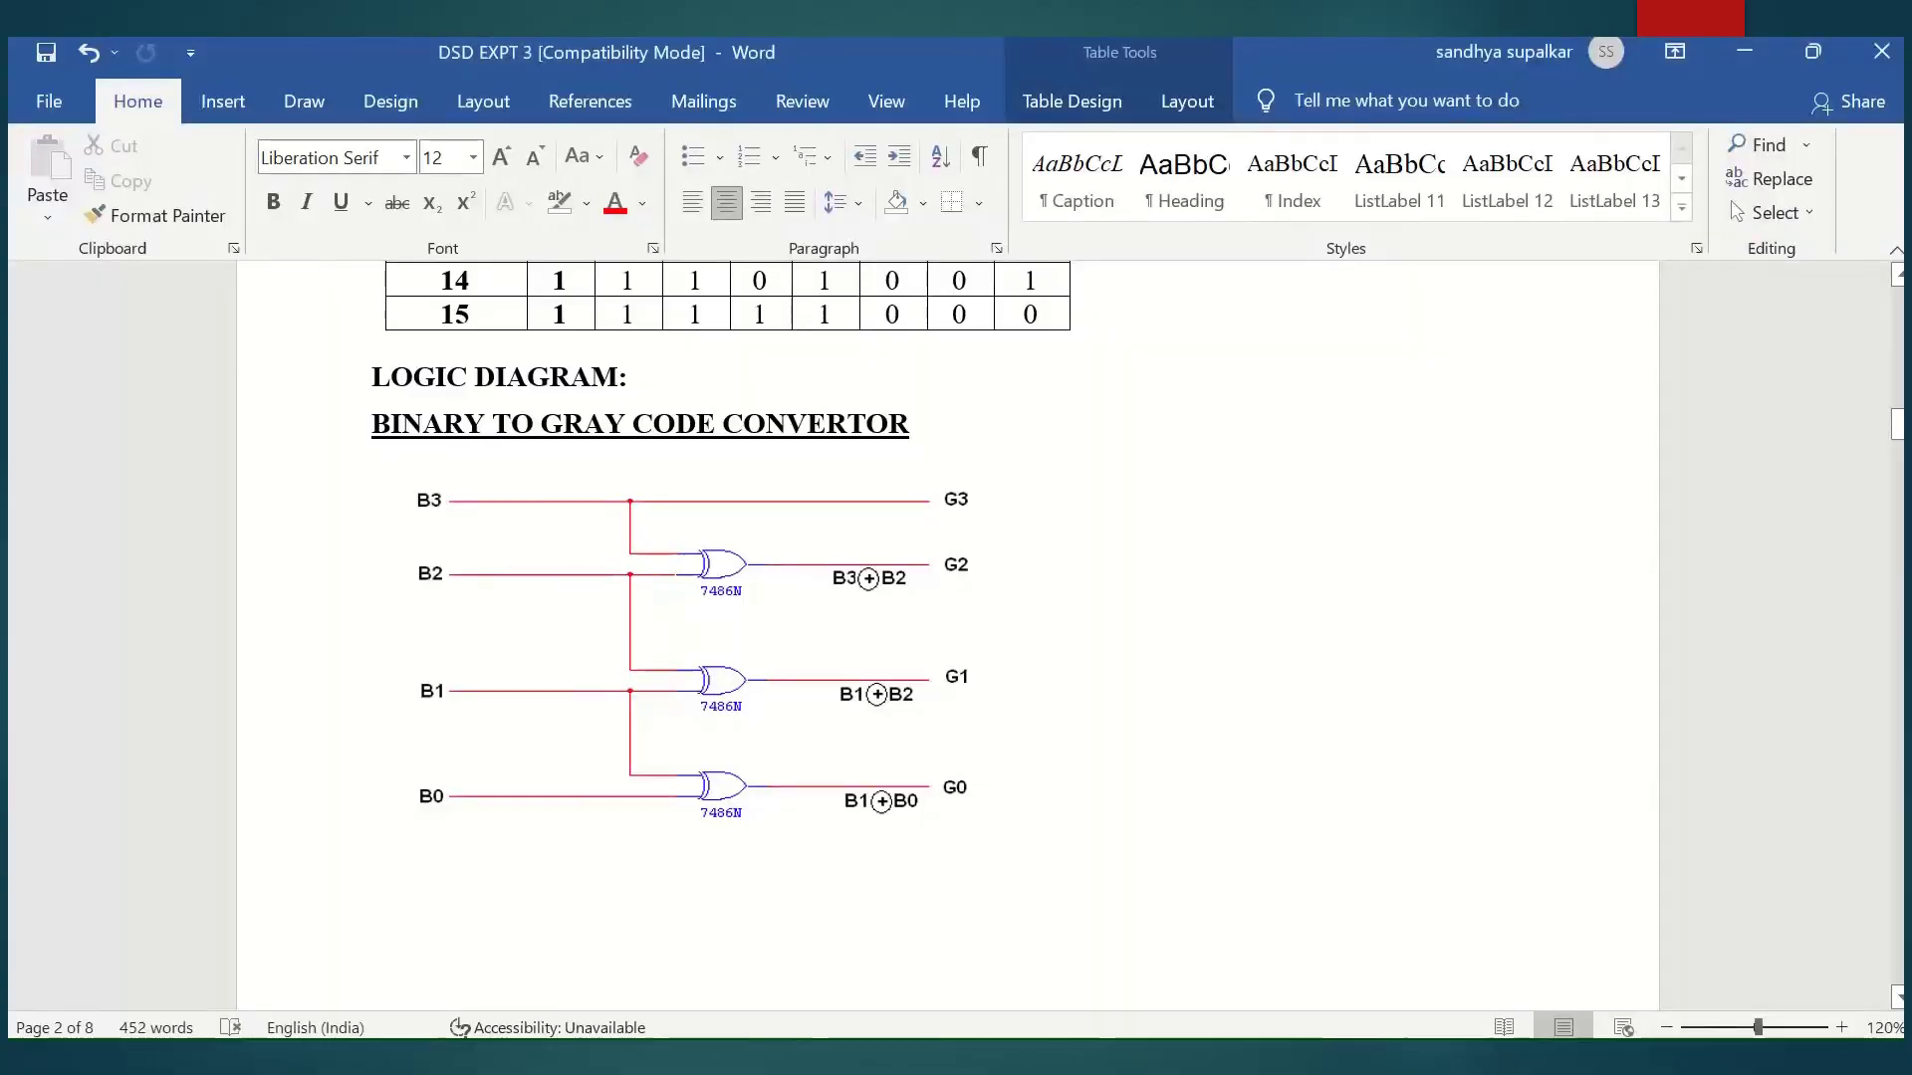
{"action": "scroll", "coordinate": [840, 806], "scroll_direction": "up", "scroll_amount": 4}
{"action": "scroll", "coordinate": [720, 760], "scroll_direction": "up", "scroll_amount": 1}
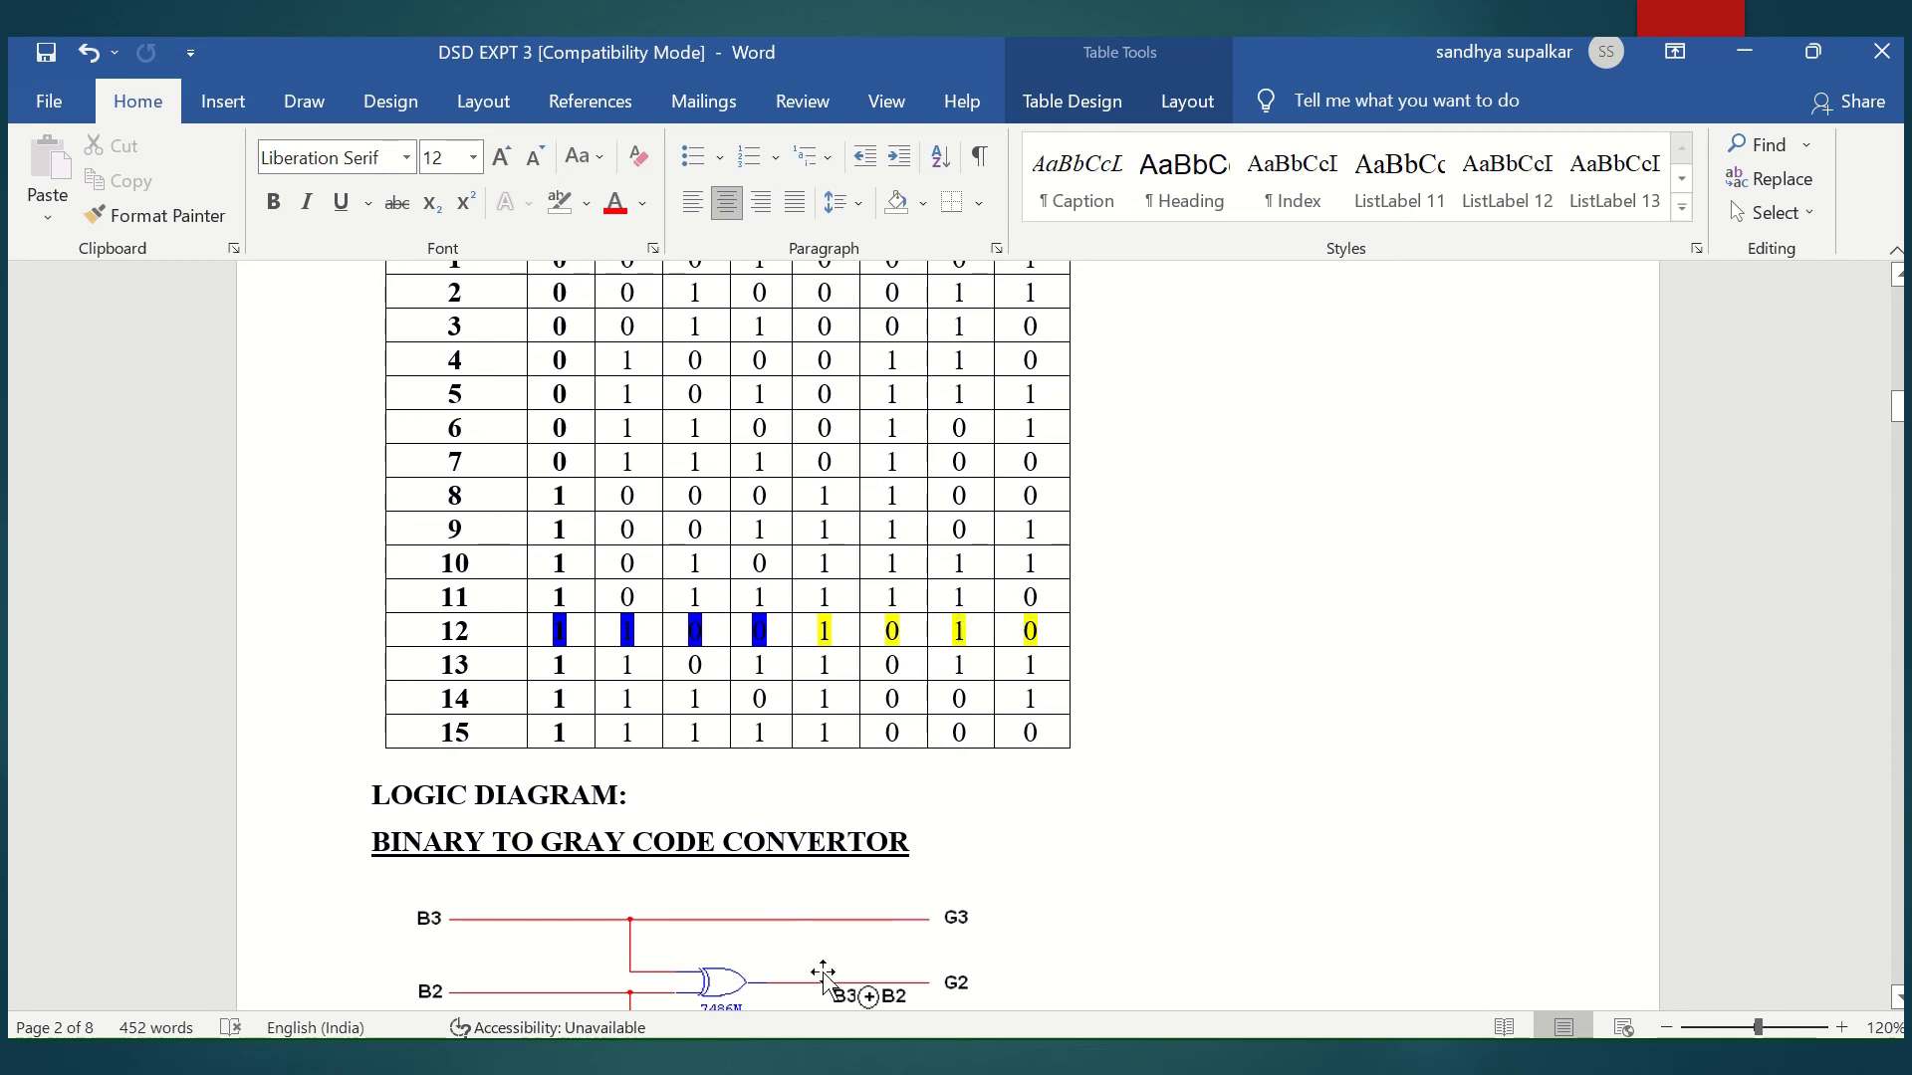
{"action": "mouse_move", "coordinate": [773, 1059]}
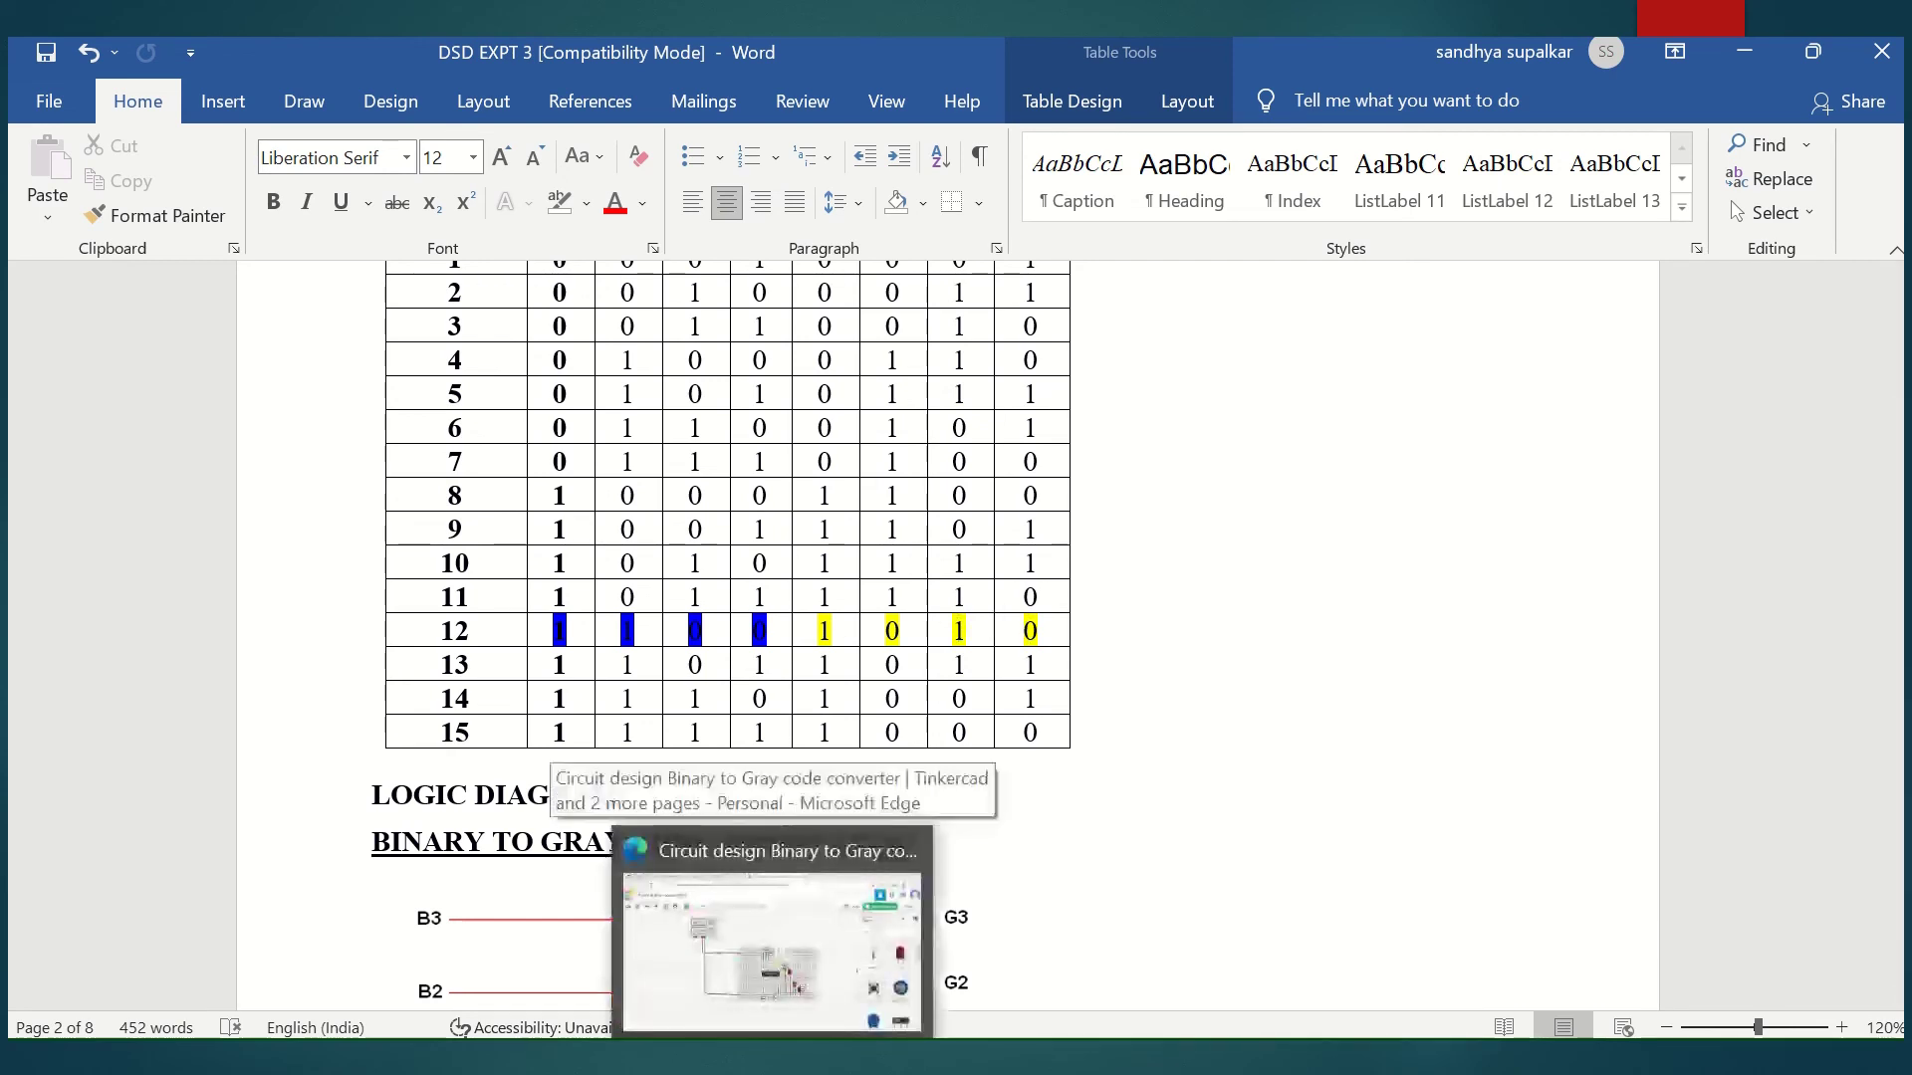
{"action": "left_click", "coordinate": [780, 908]}
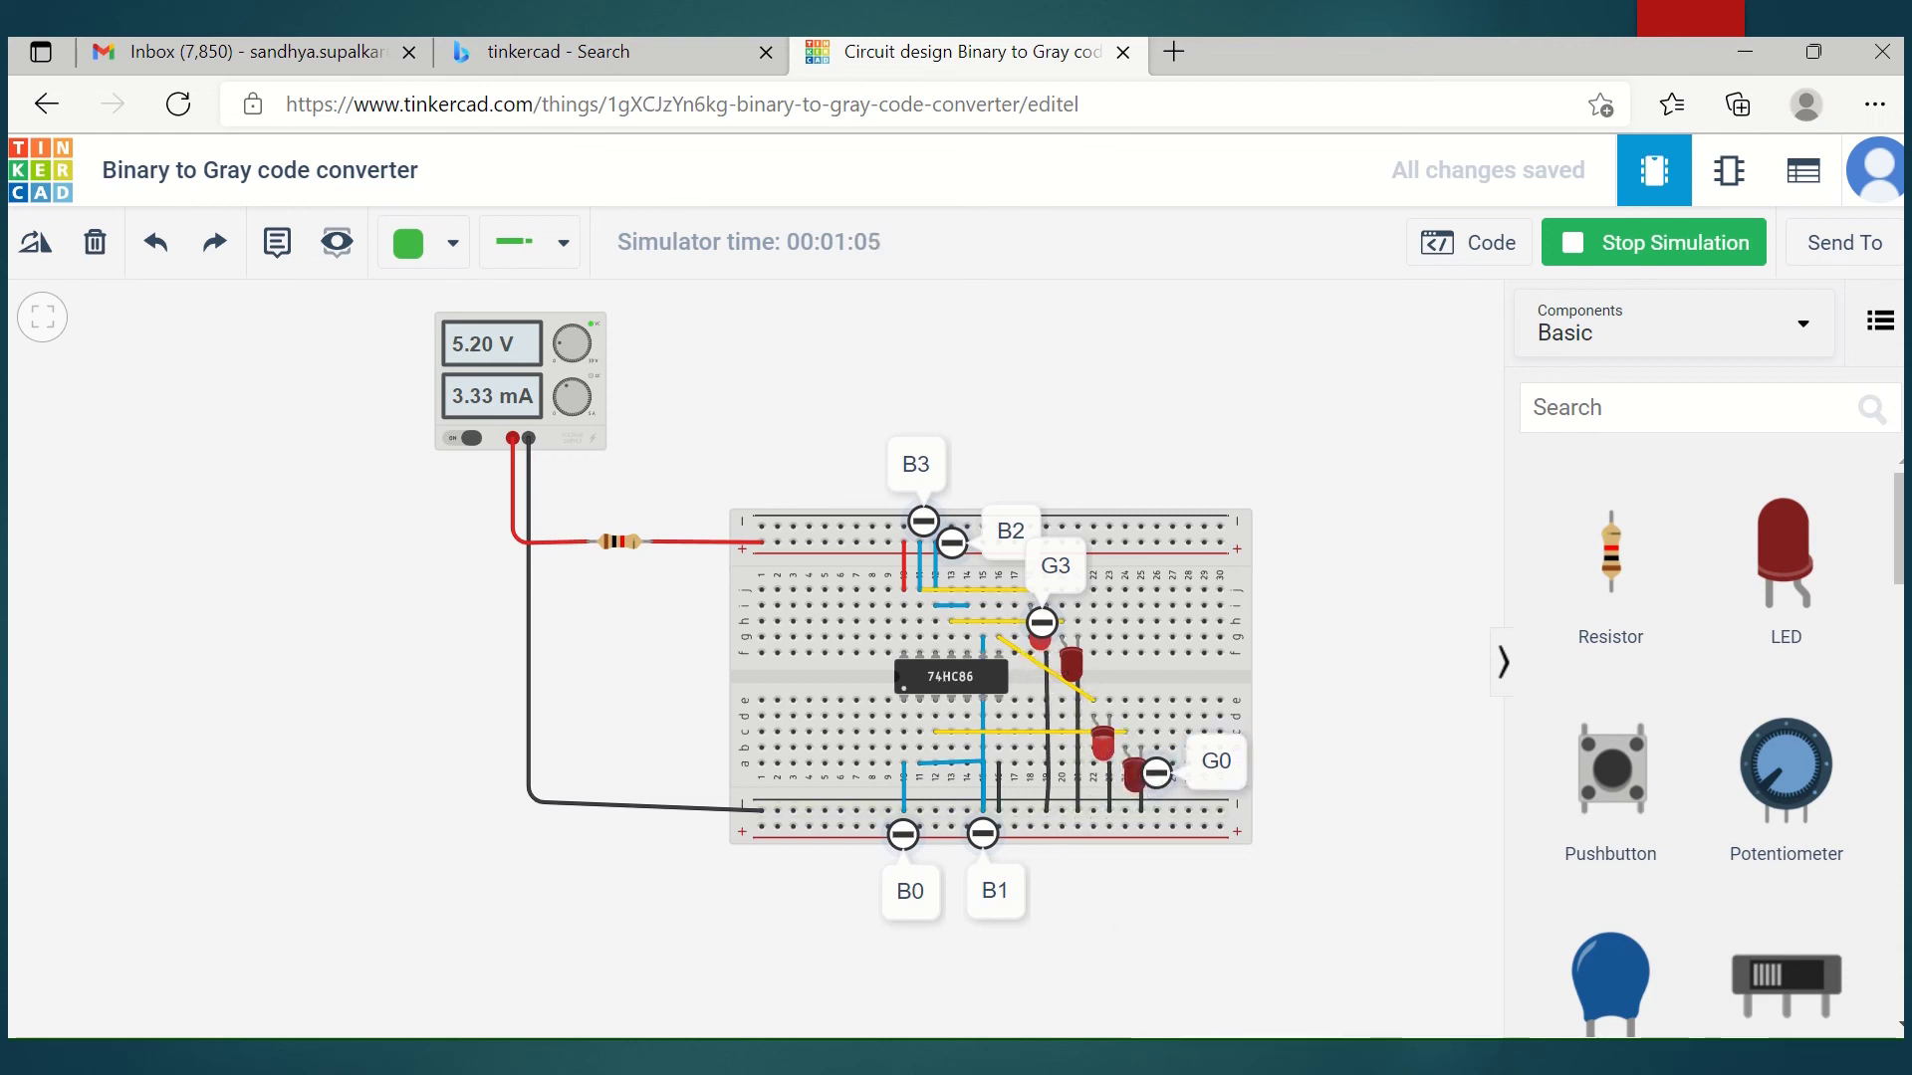
{"action": "key", "text": "alt+Tab"}
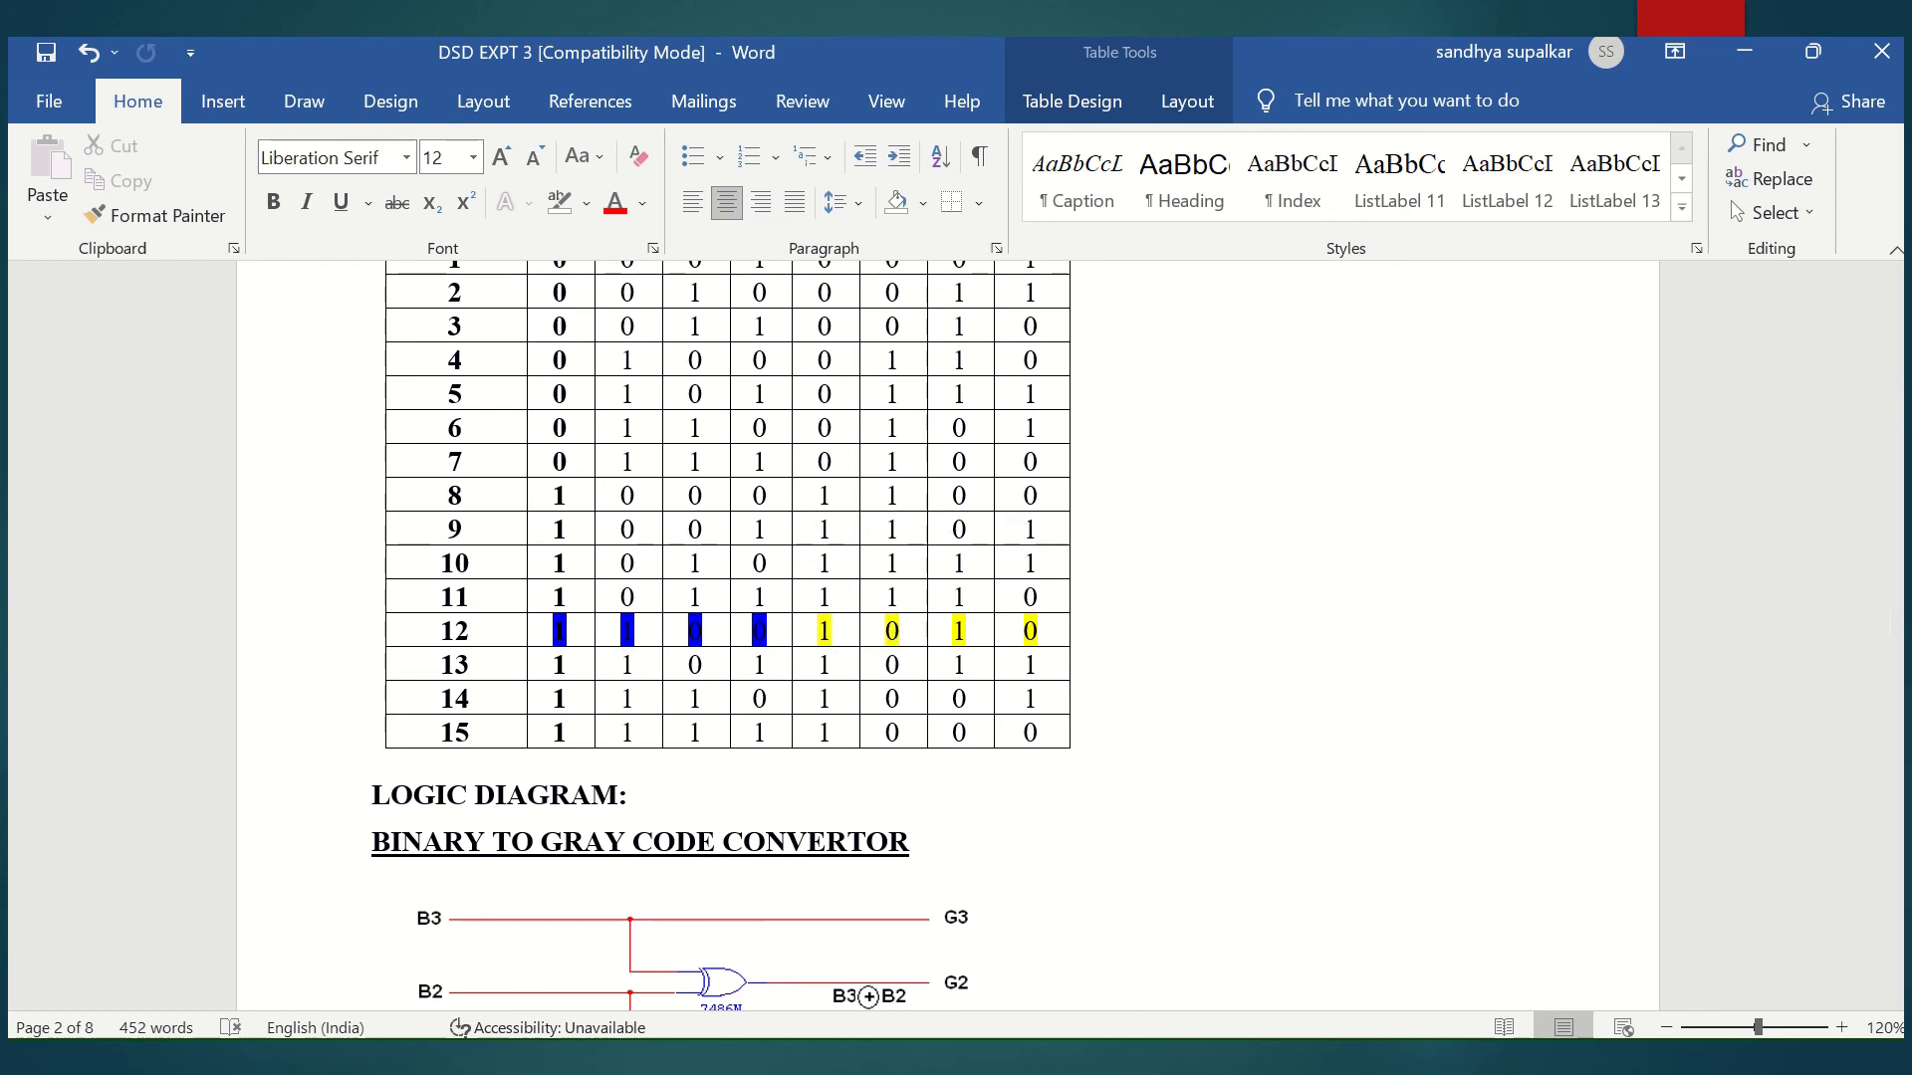
{"action": "left_click", "coordinate": [776, 1055]}
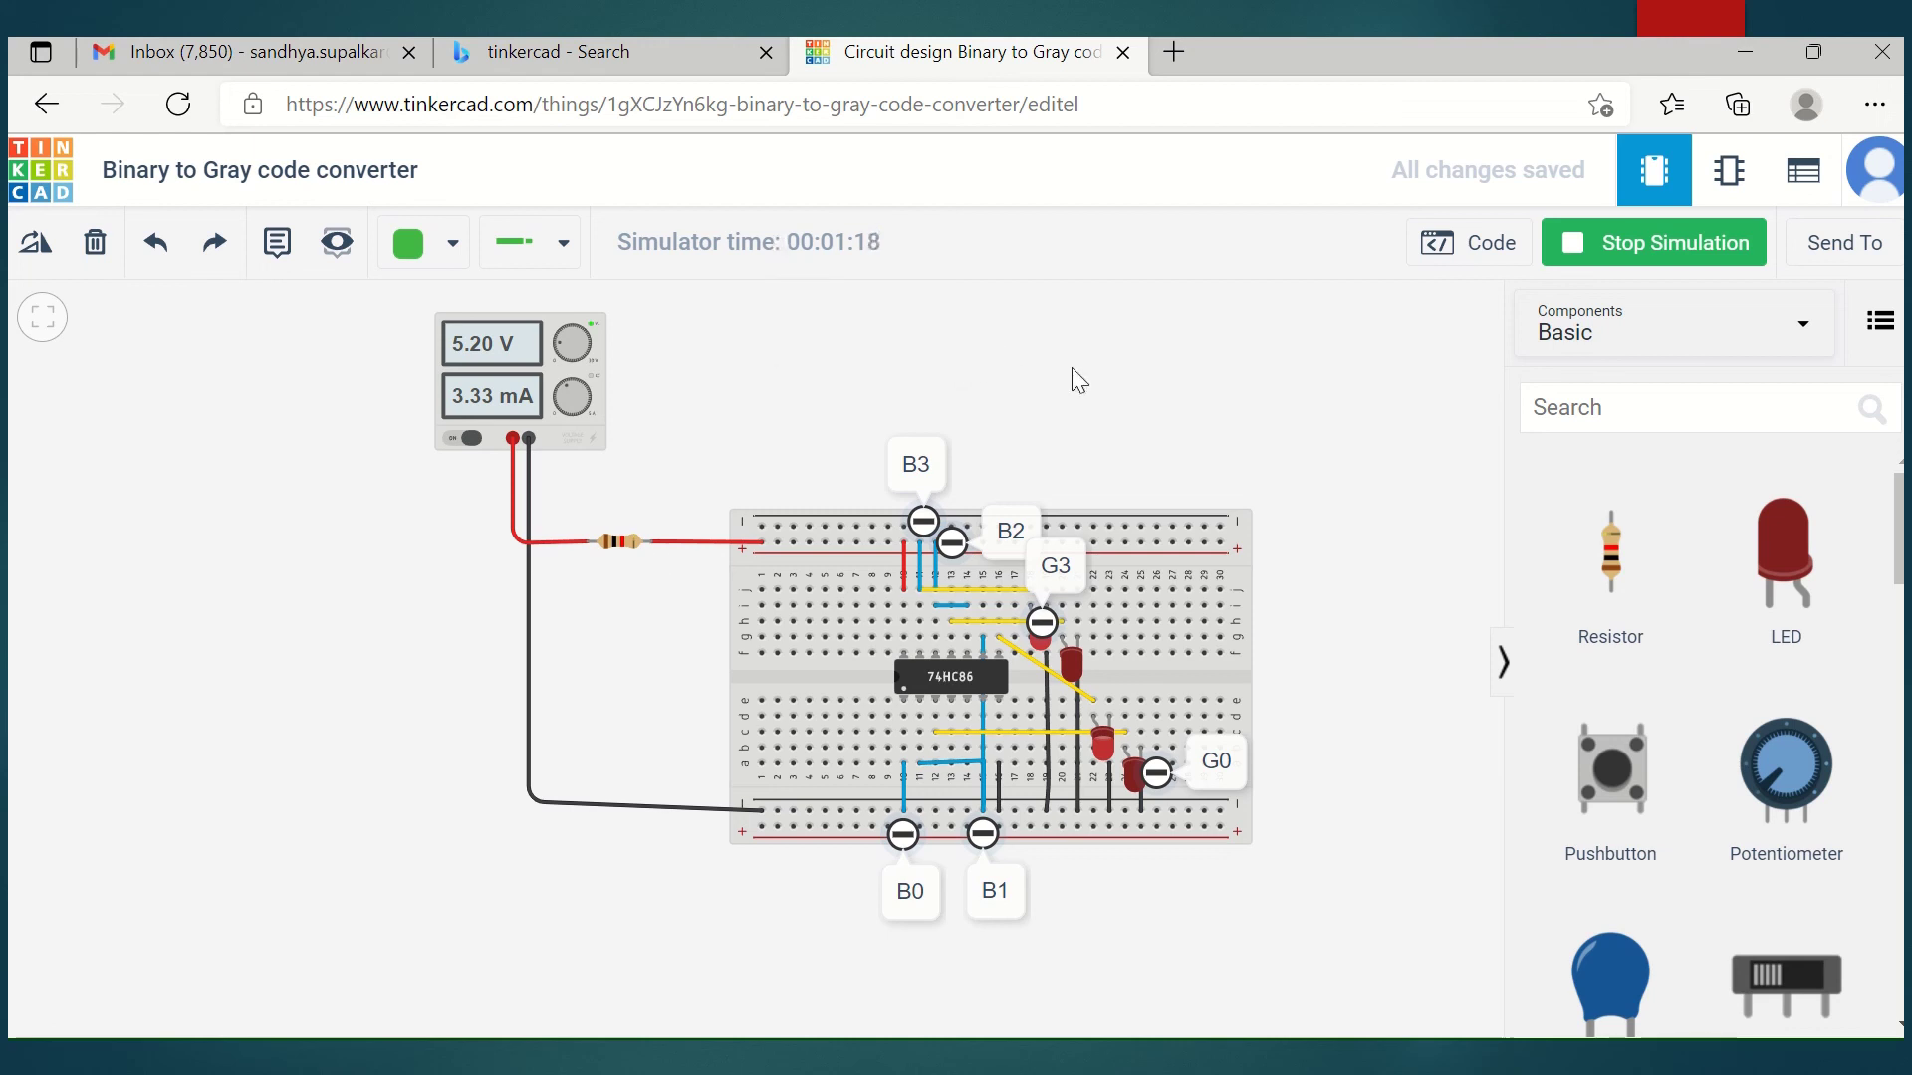
- Stop the simulation, leave the circuit editor and show the Circuits designs on the dashboard
{"action": "scroll", "coordinate": [1172, 416], "scroll_direction": "up", "scroll_amount": 1}
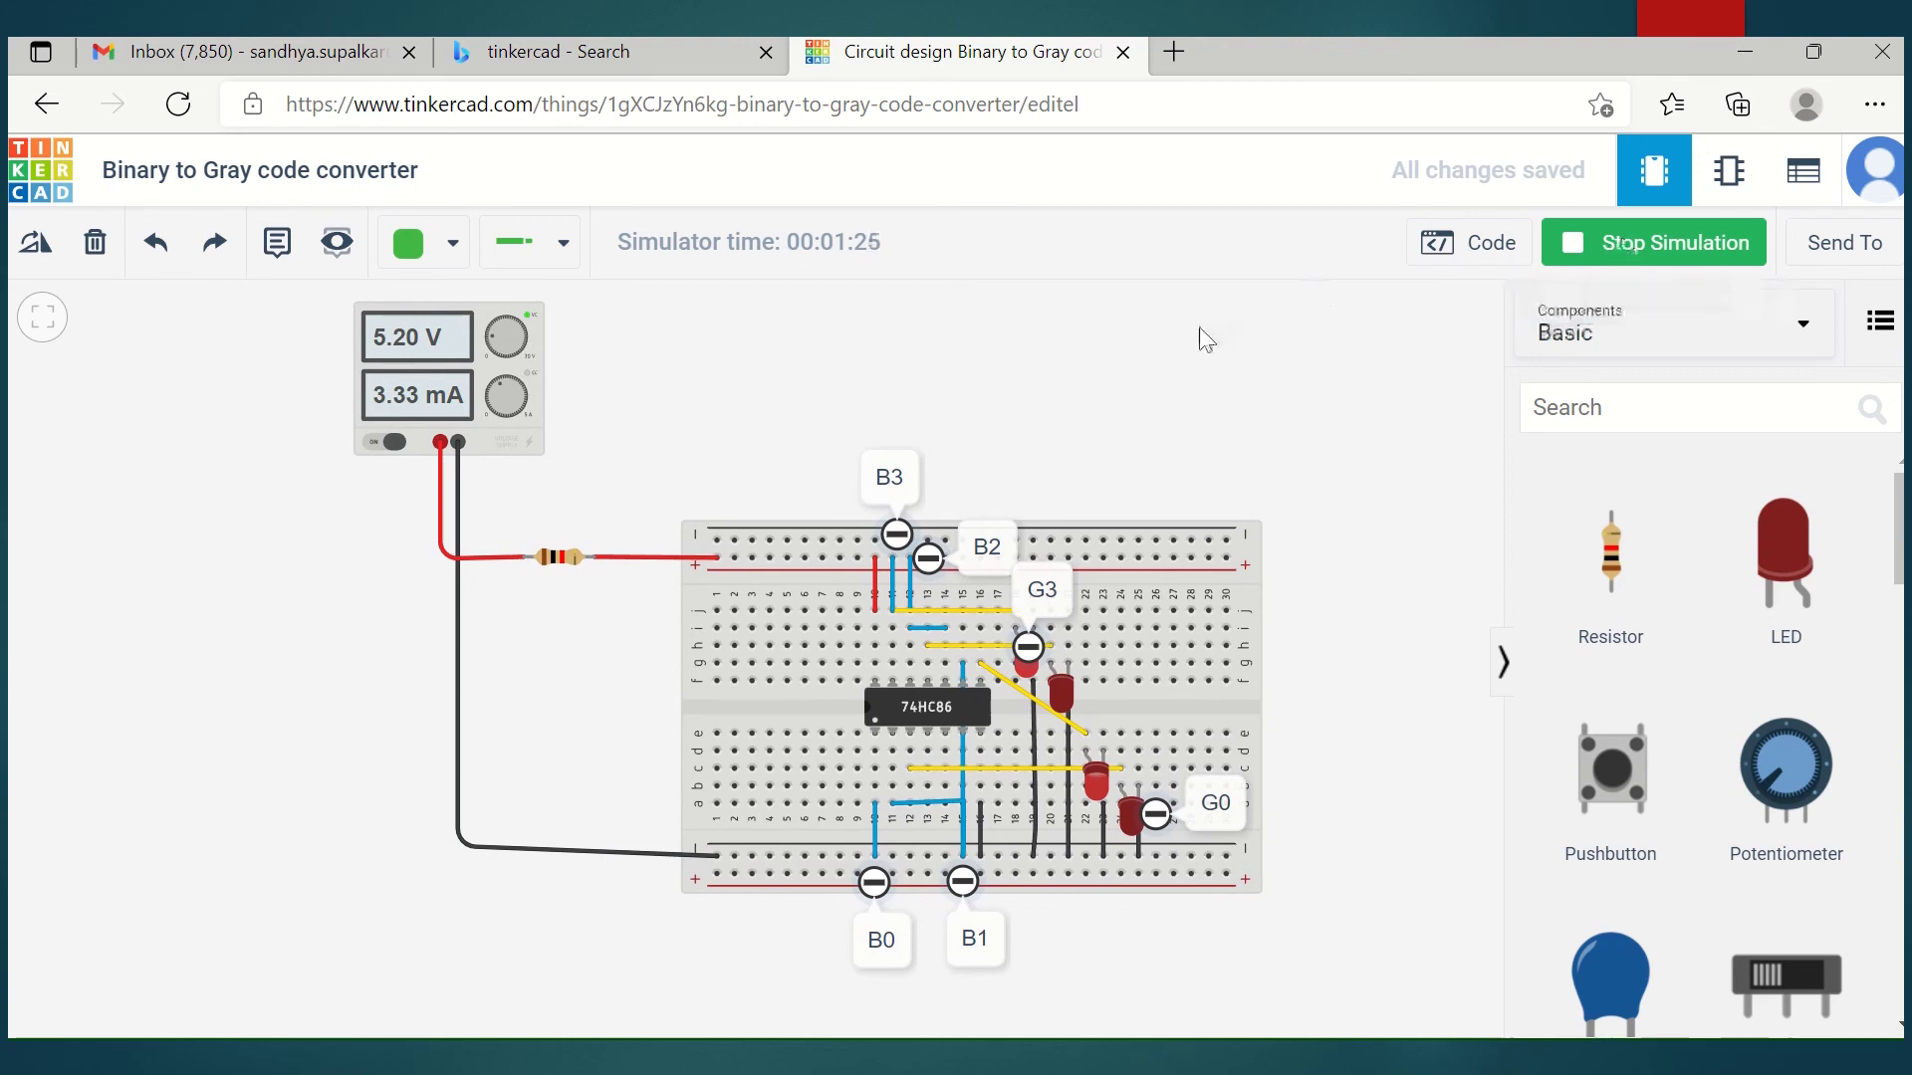
{"action": "left_click", "coordinate": [1626, 255]}
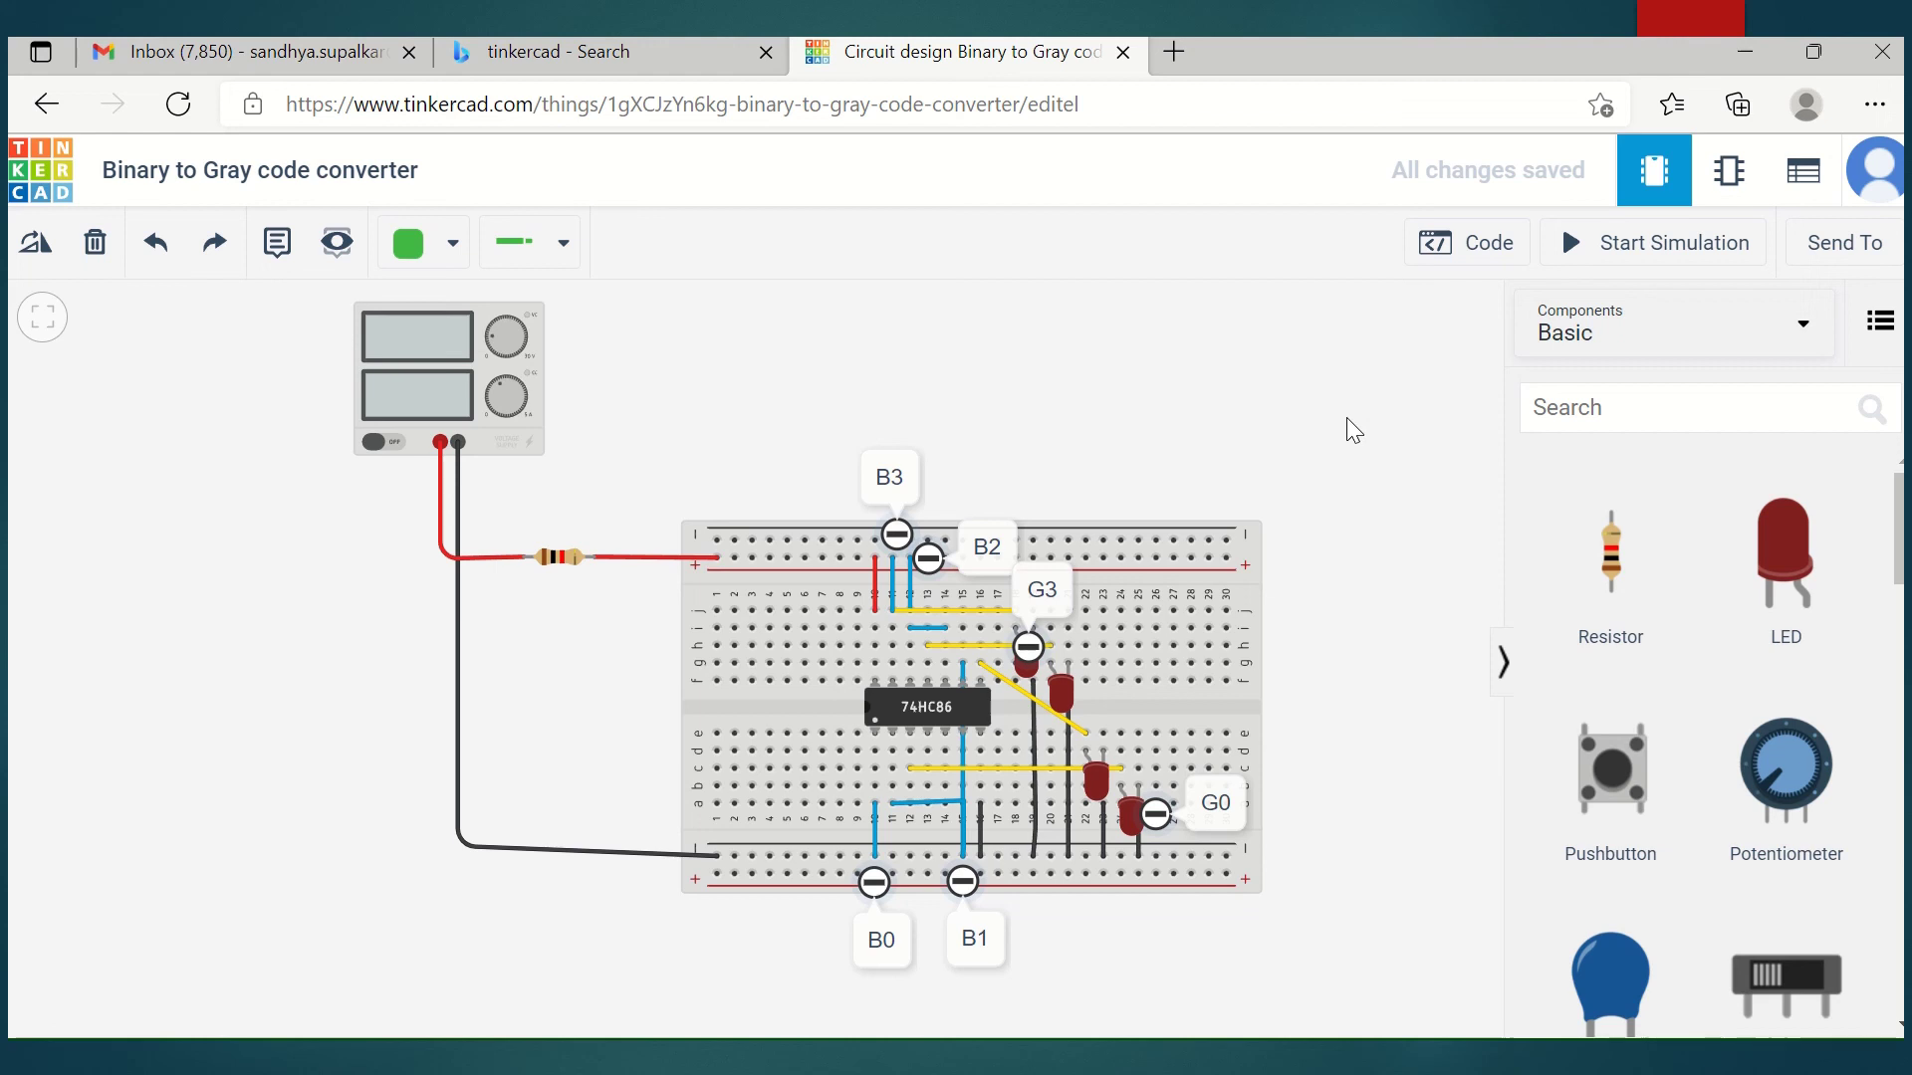
{"action": "left_click", "coordinate": [40, 108]}
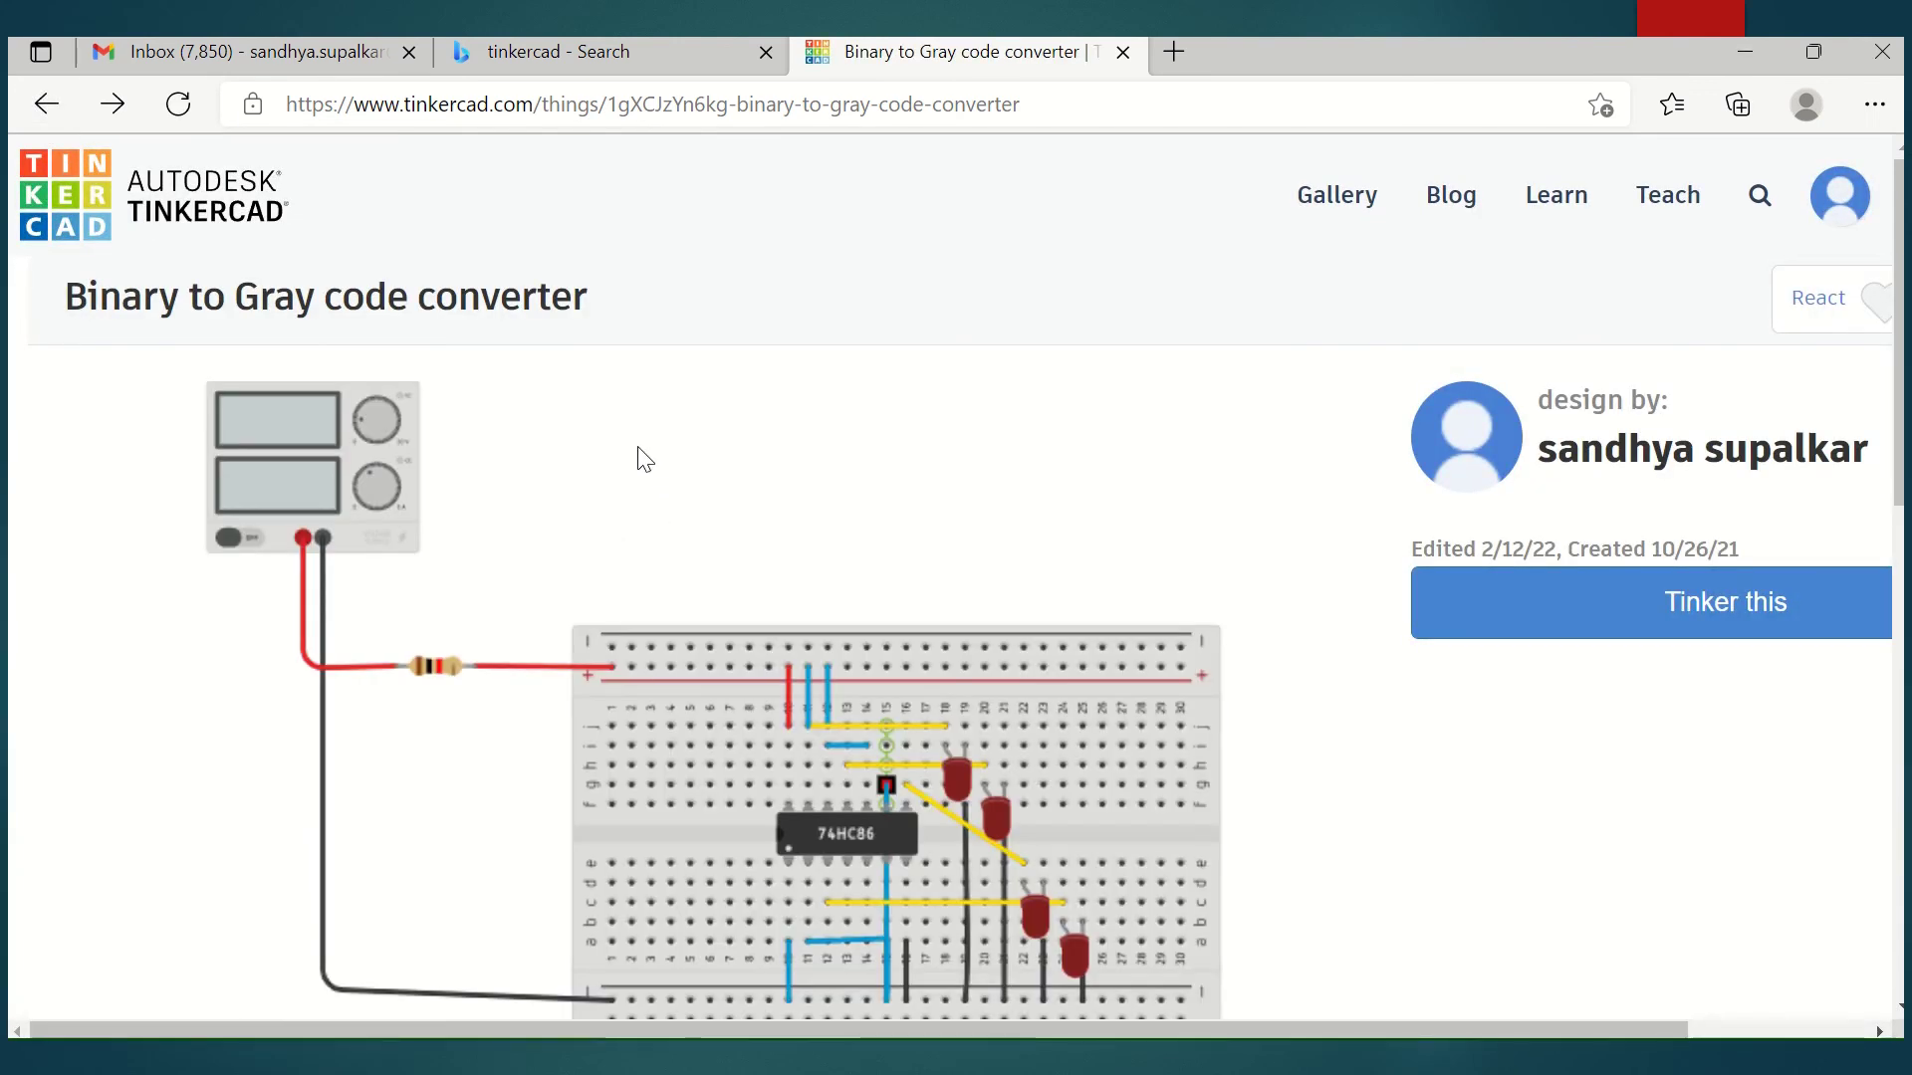
{"action": "left_click", "coordinate": [44, 105]}
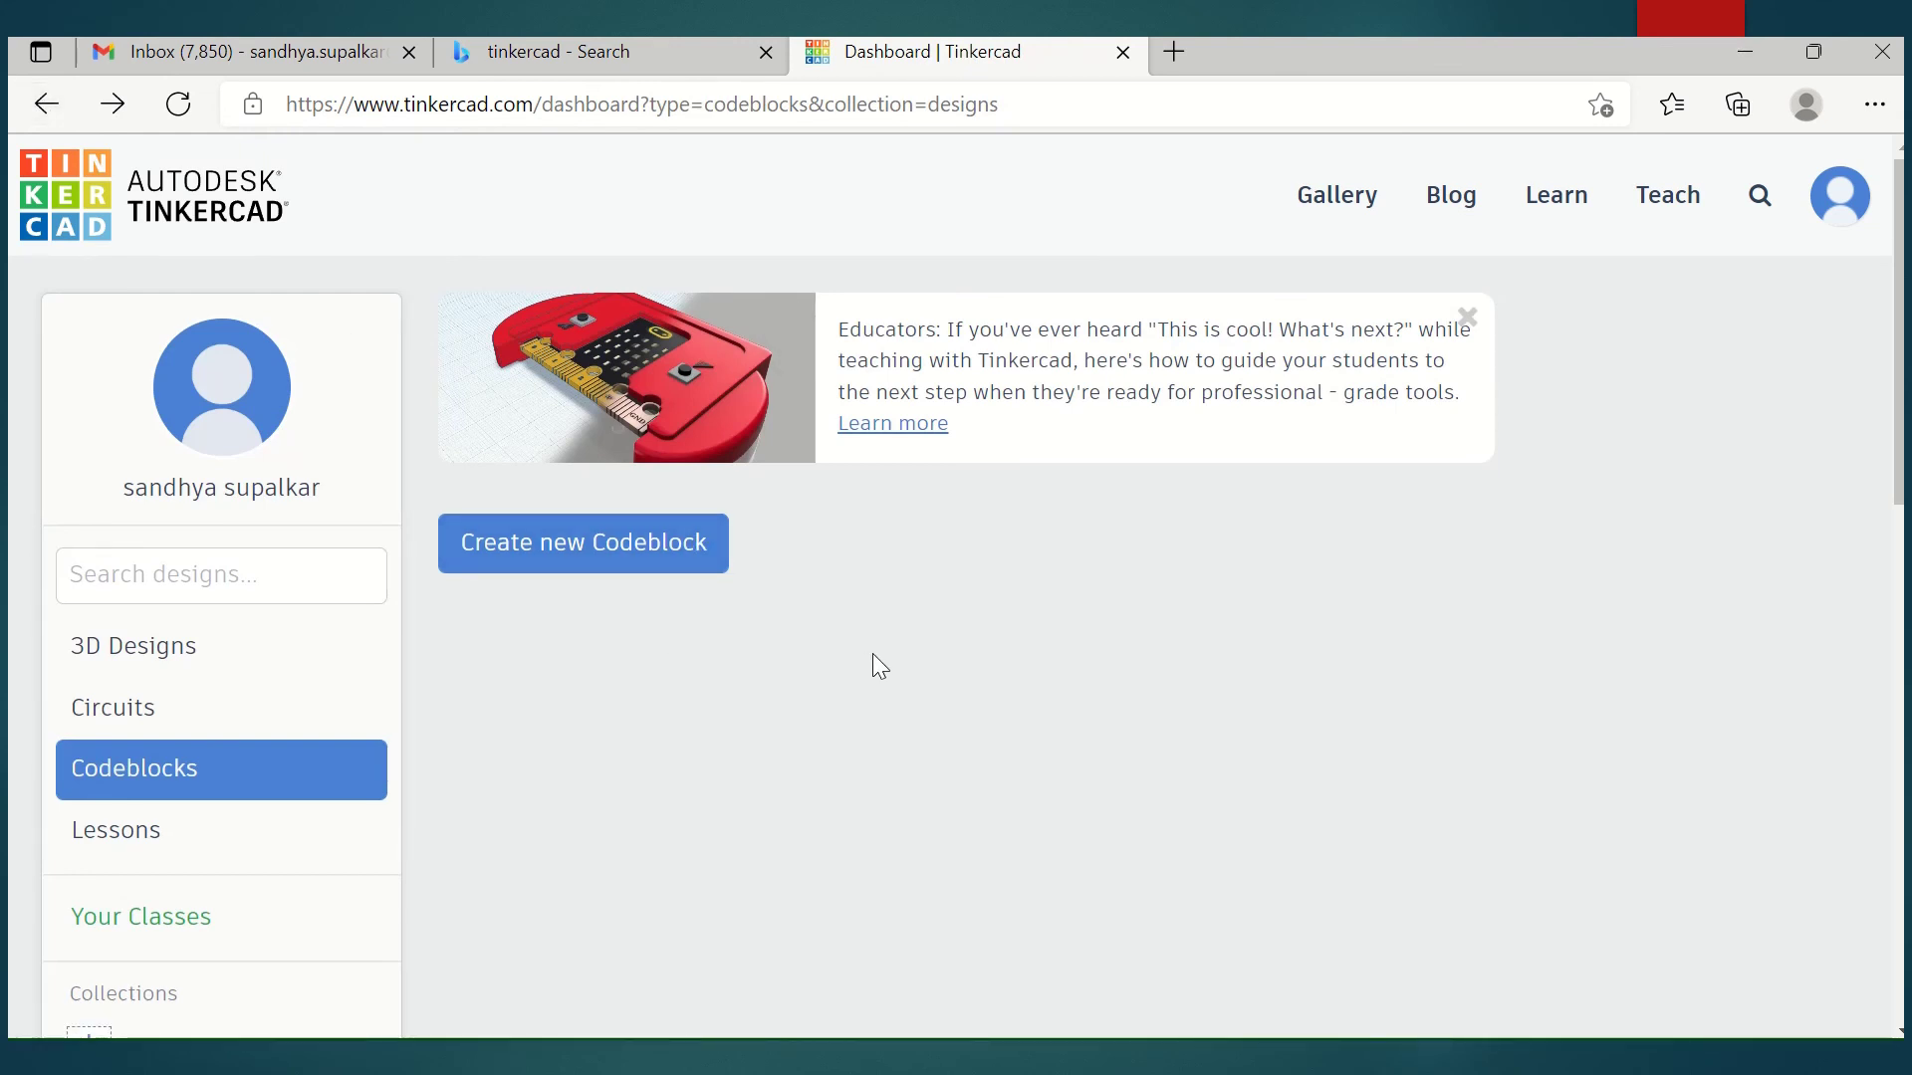
{"action": "left_click", "coordinate": [189, 718]}
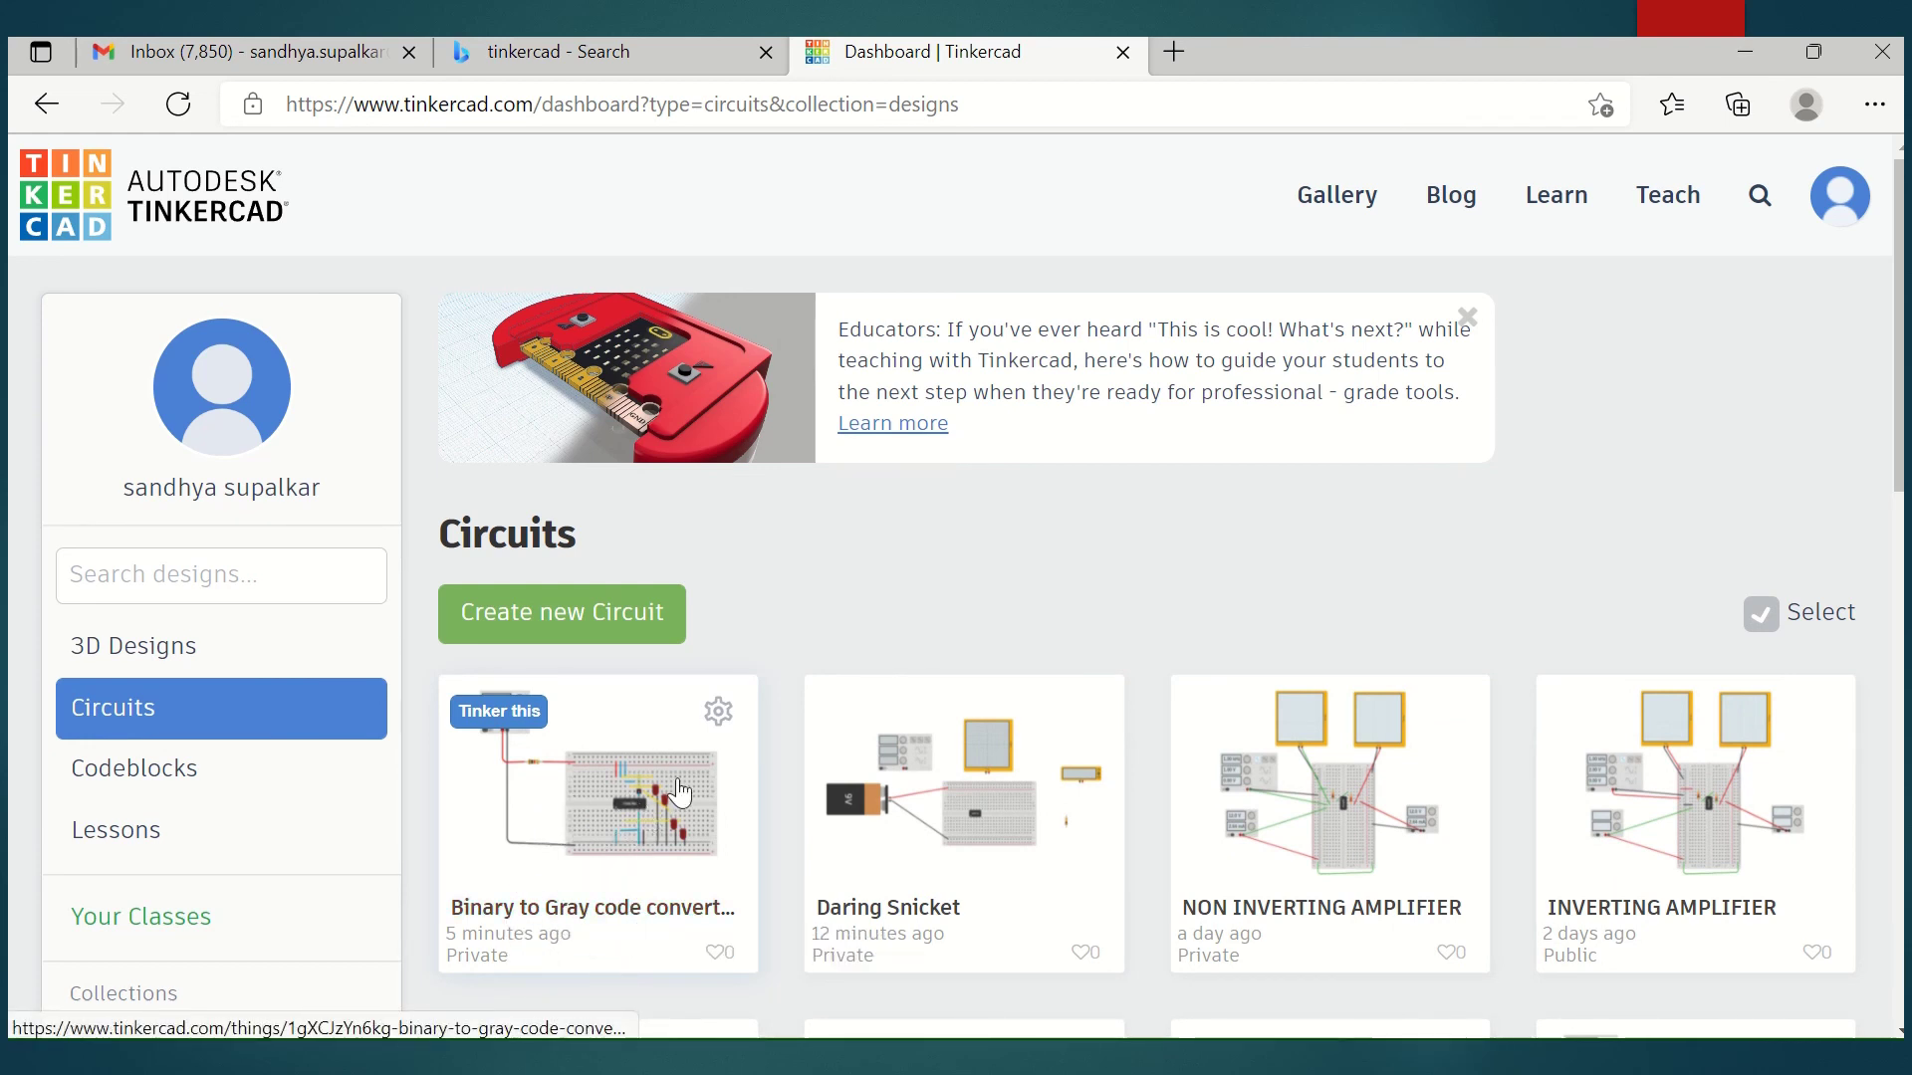
- Examine the name, description, tags, privacy and license settings in the Binary to Gray code converter's design properties, and close them unchanged
{"action": "left_click", "coordinate": [719, 713]}
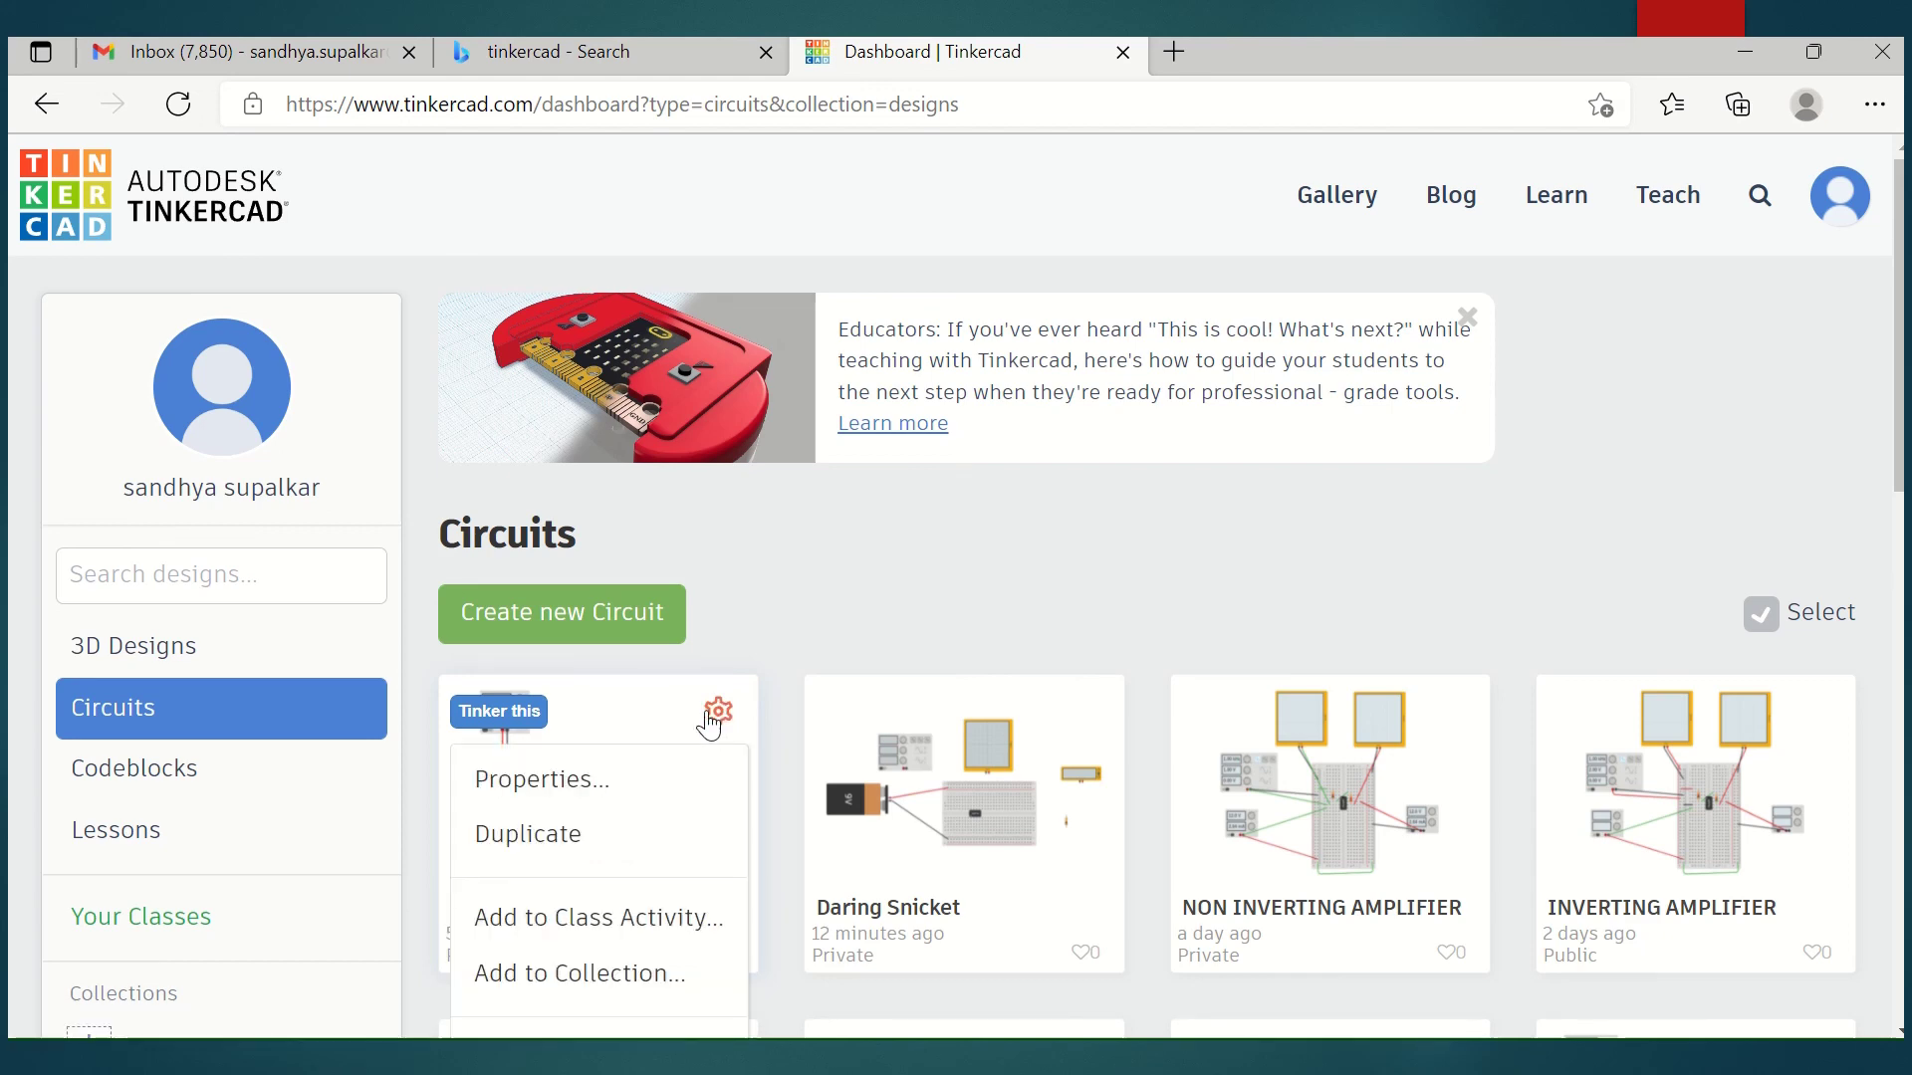
{"action": "left_click", "coordinate": [598, 780]}
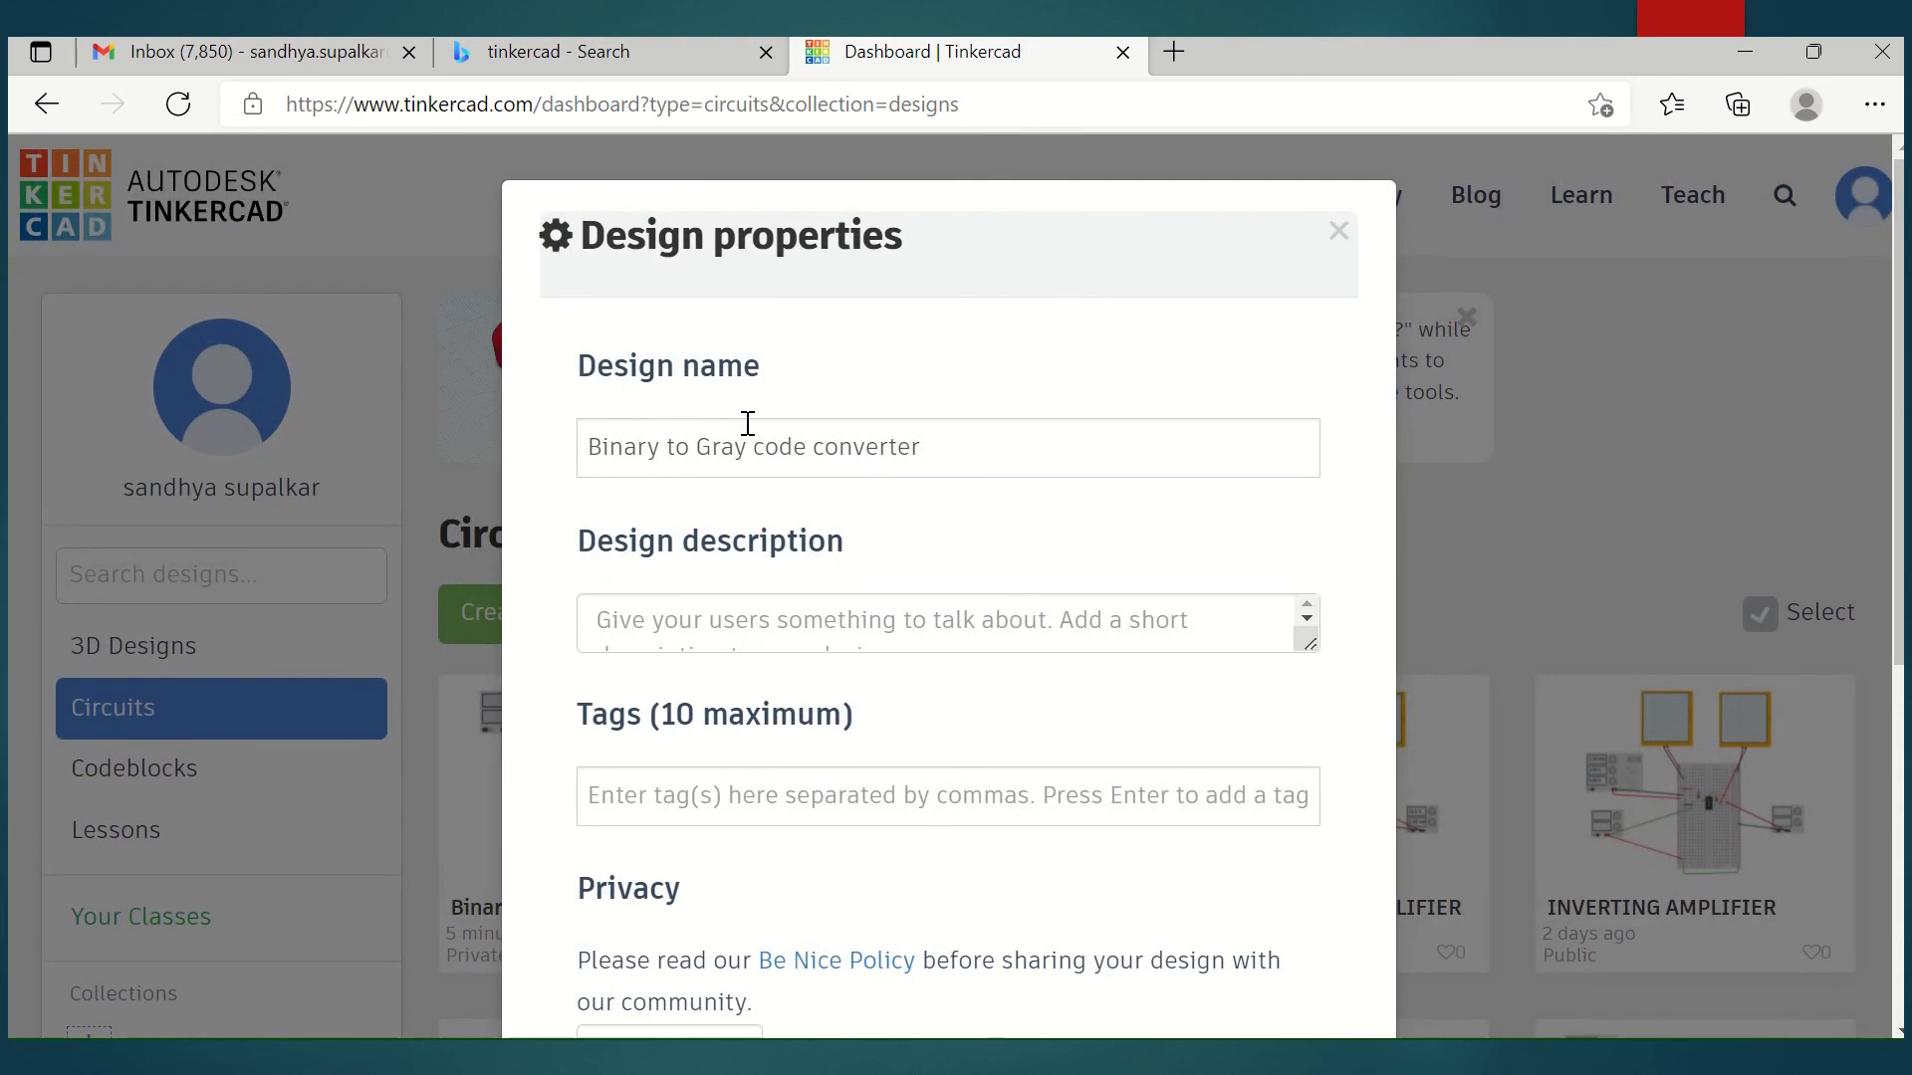
{"action": "scroll", "coordinate": [870, 461], "scroll_direction": "down", "scroll_amount": 4}
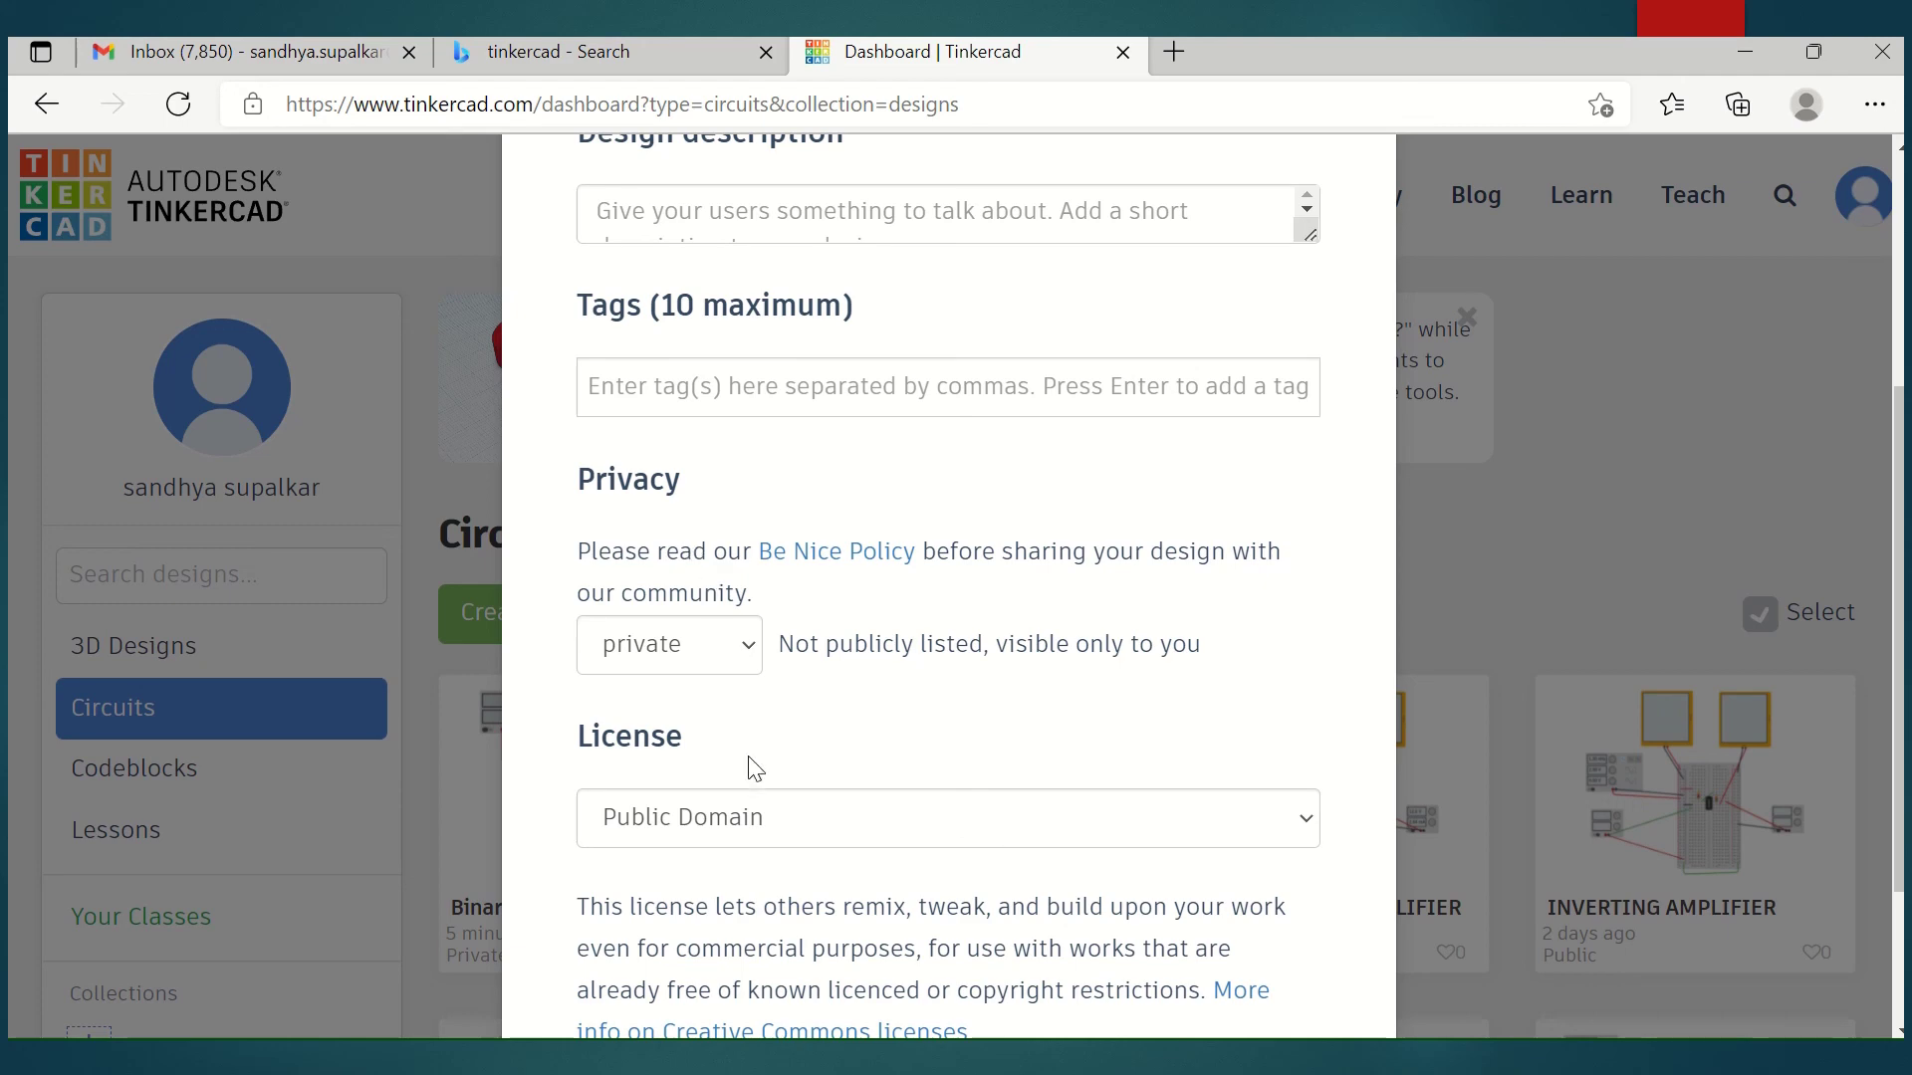
{"action": "scroll", "coordinate": [754, 769], "scroll_direction": "down", "scroll_amount": 2}
{"action": "scroll", "coordinate": [753, 769], "scroll_direction": "up", "scroll_amount": 4}
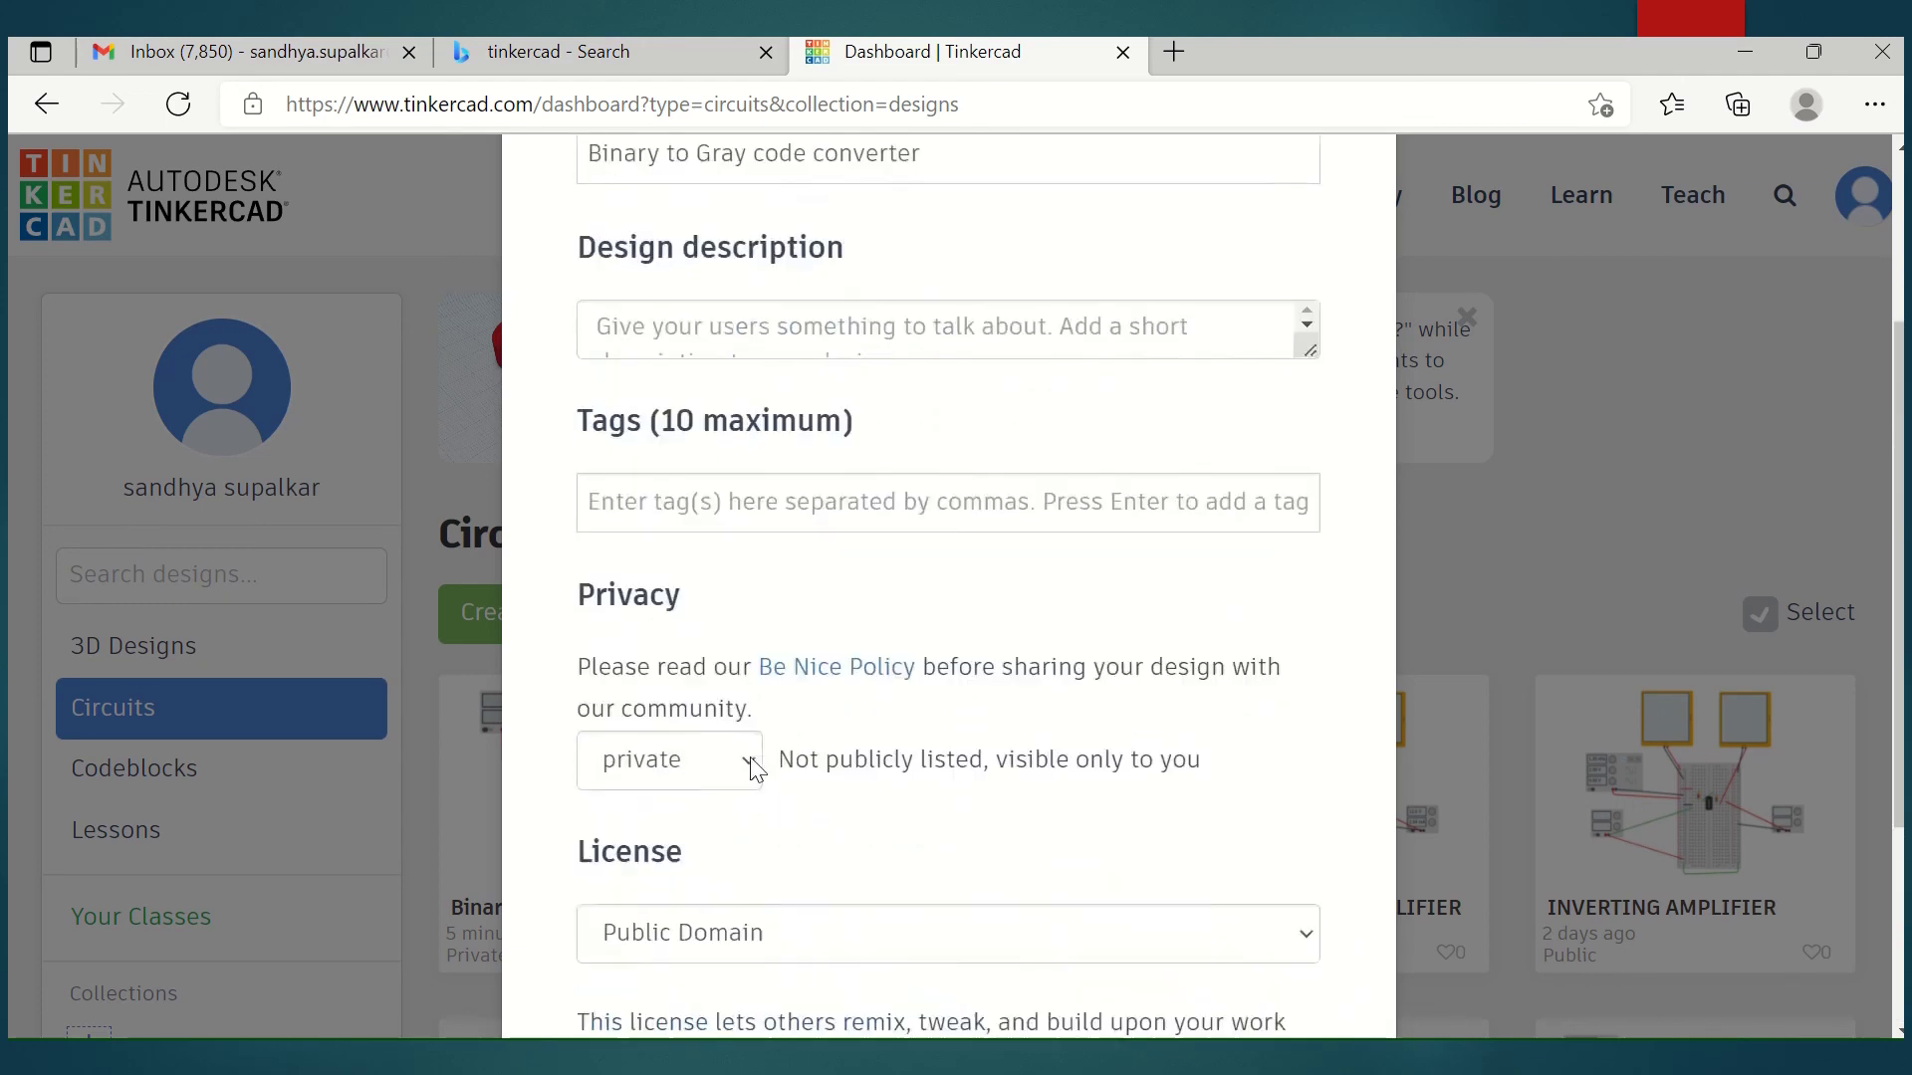
{"action": "scroll", "coordinate": [756, 768], "scroll_direction": "up", "scroll_amount": 2}
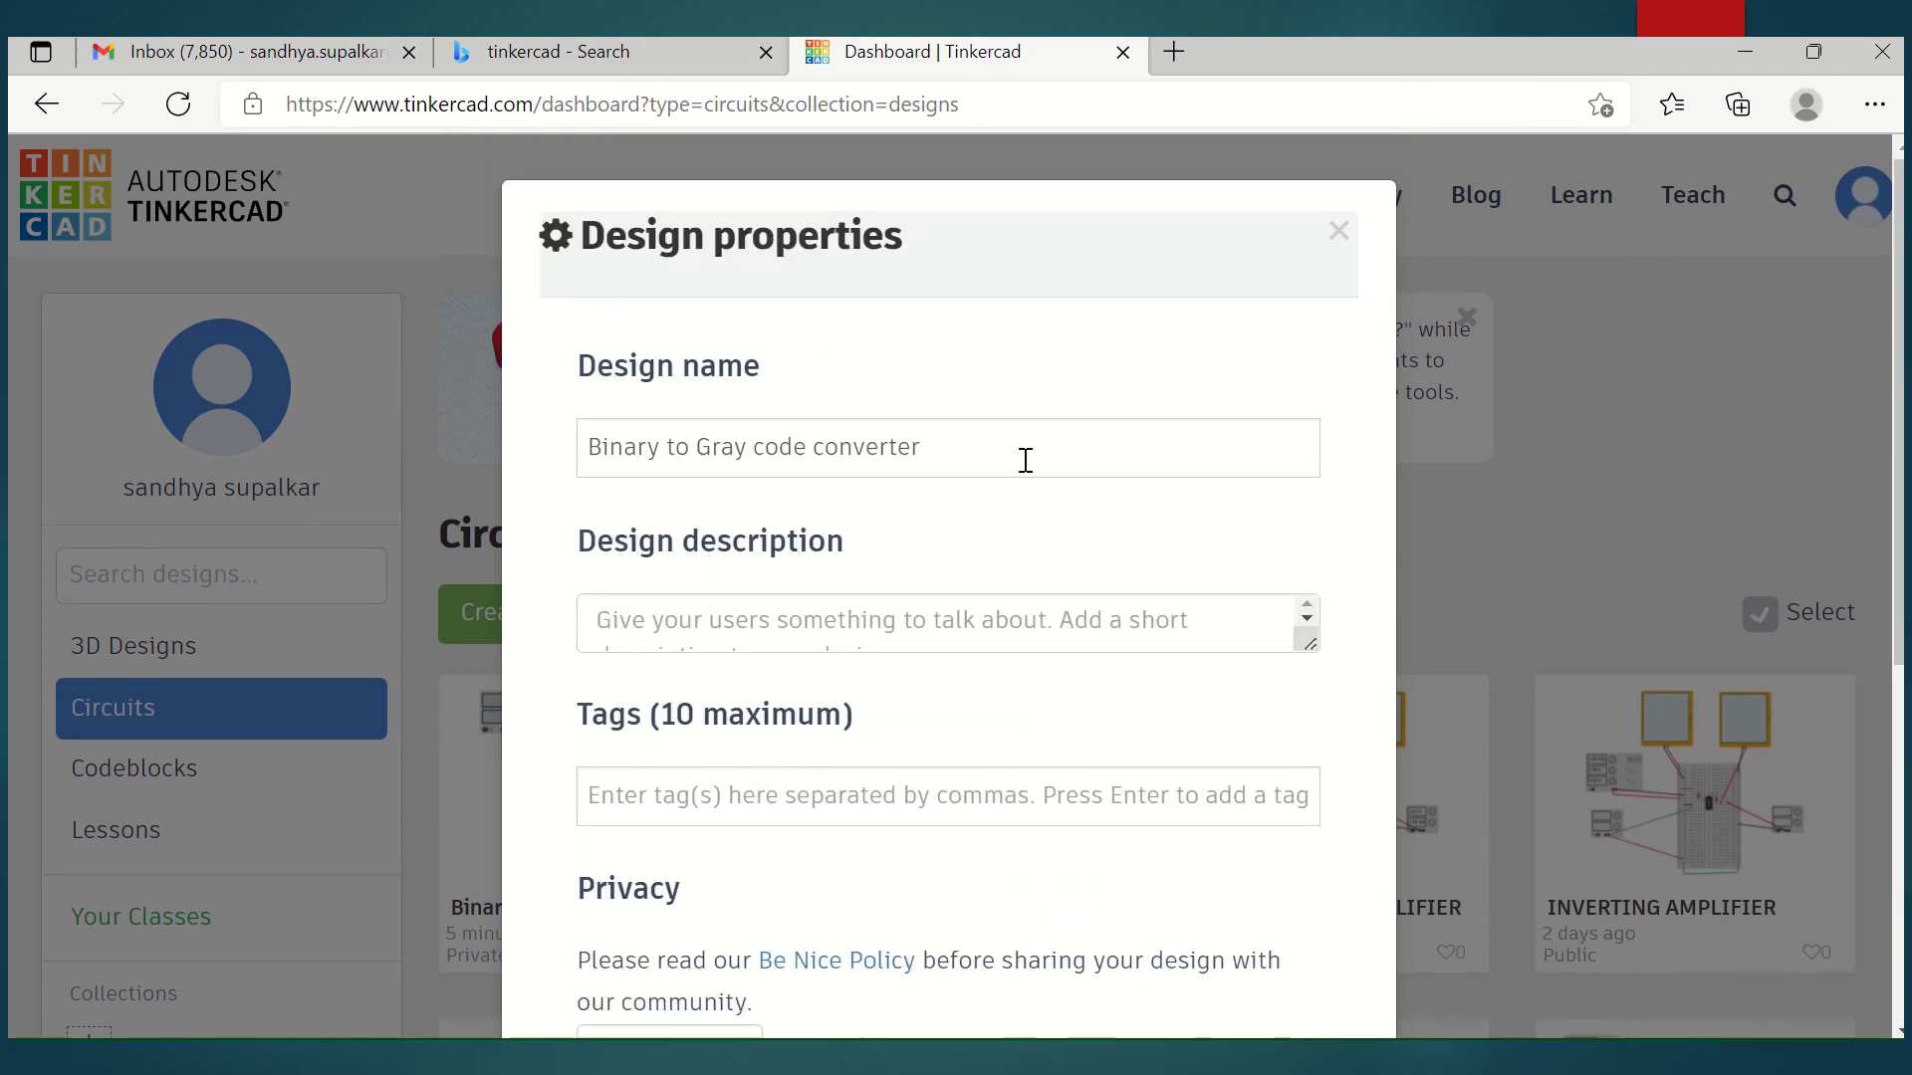
{"action": "left_click", "coordinate": [1337, 231]}
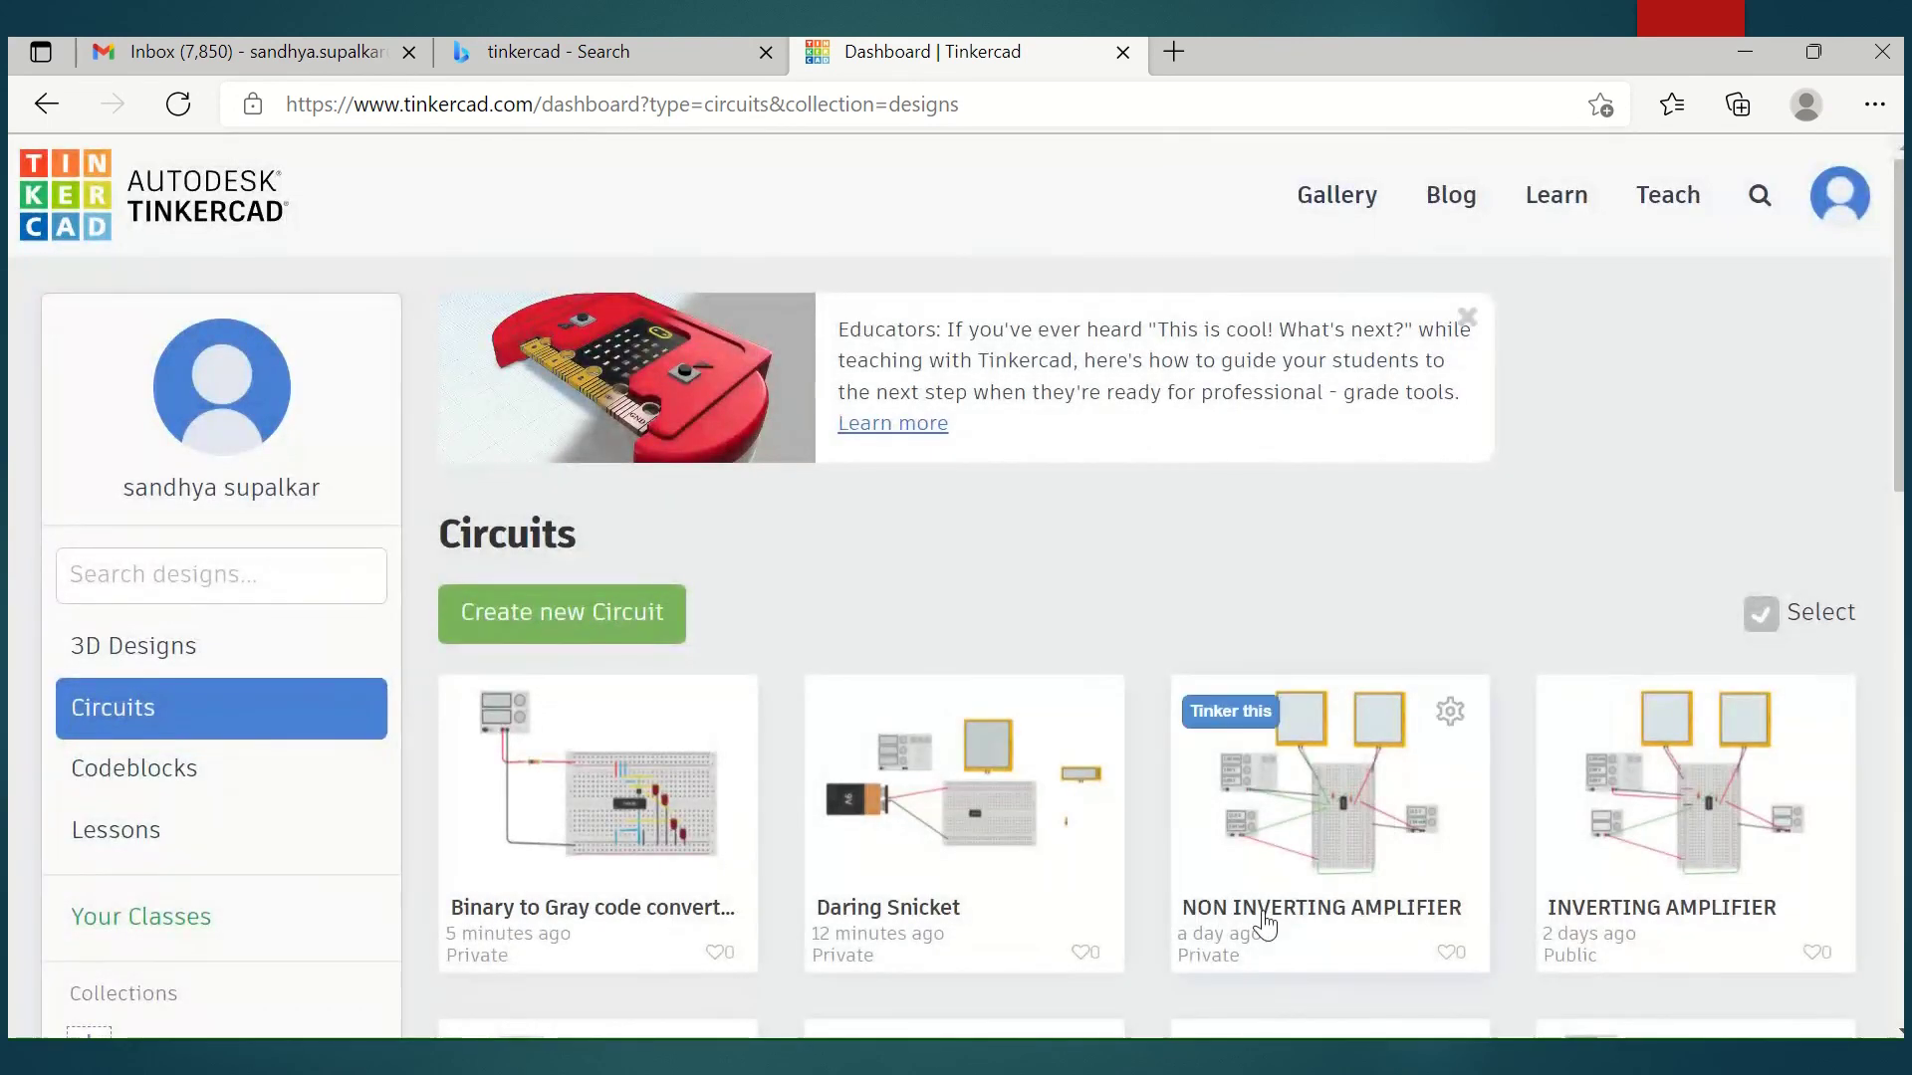